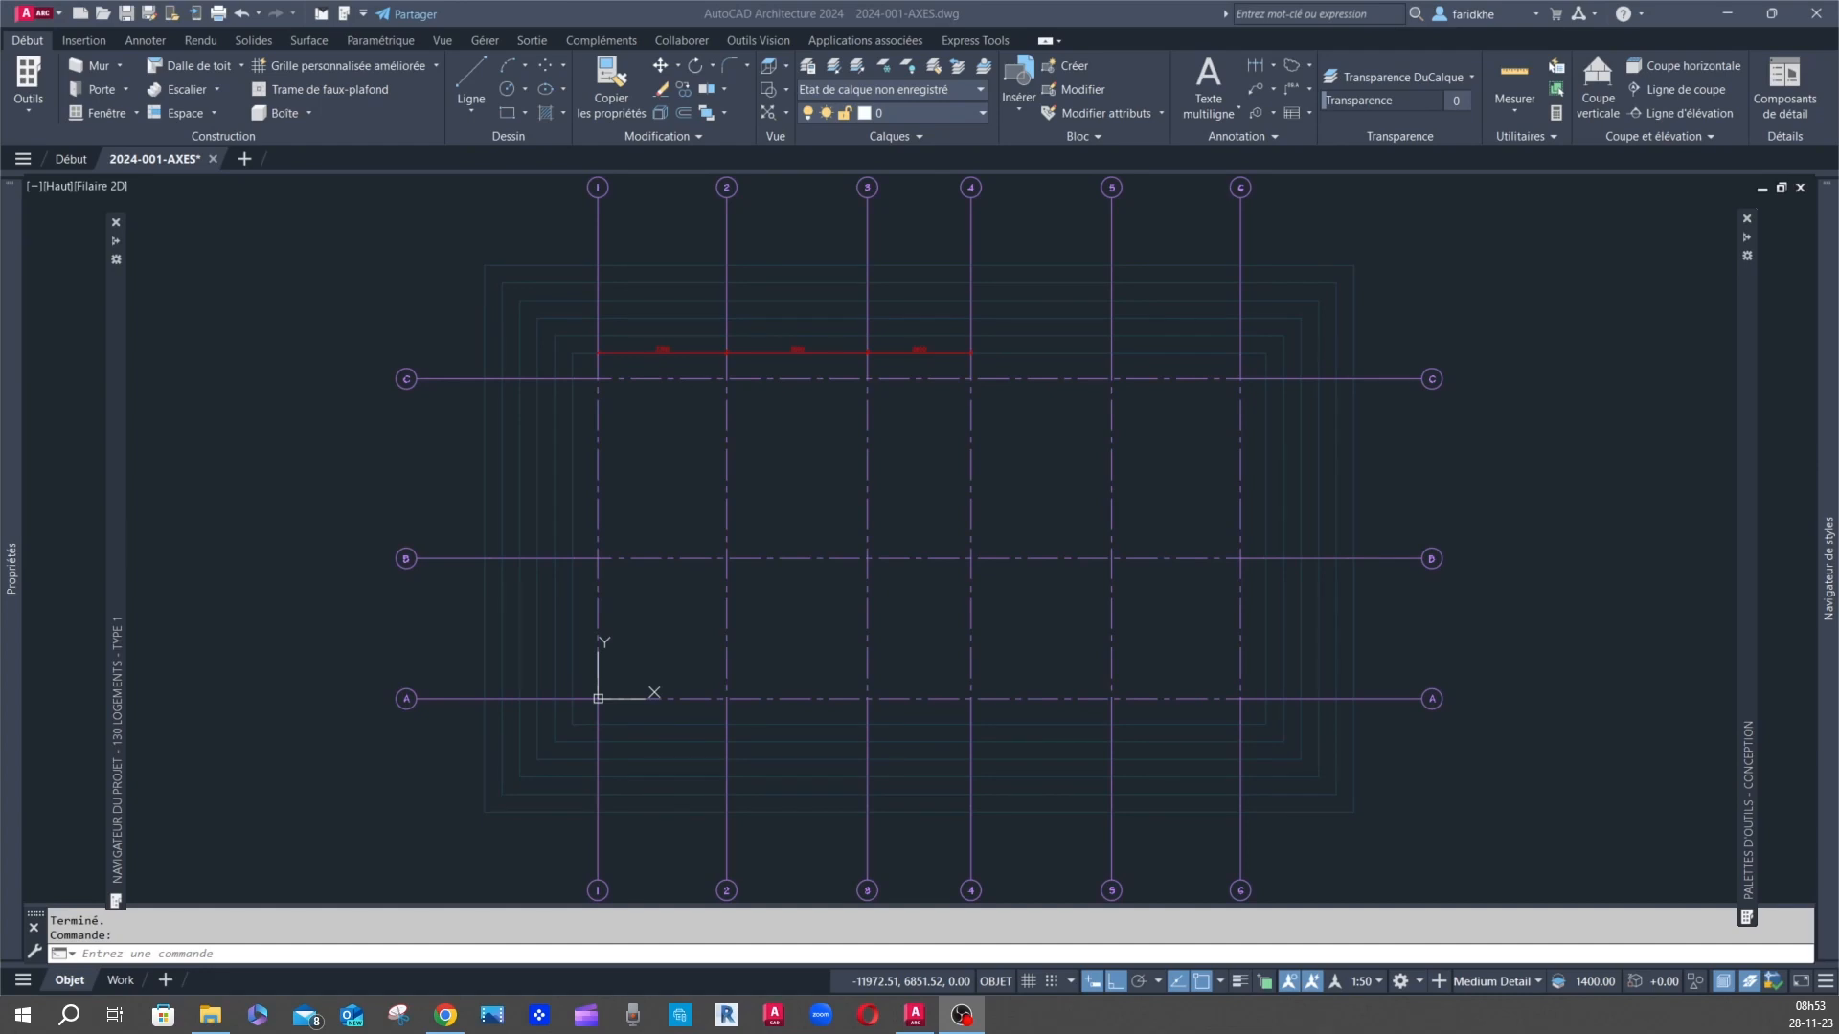
- Delete the six nested construction rectangles surrounding the axis grid
{"action": "left_click", "coordinate": [415, 605]}
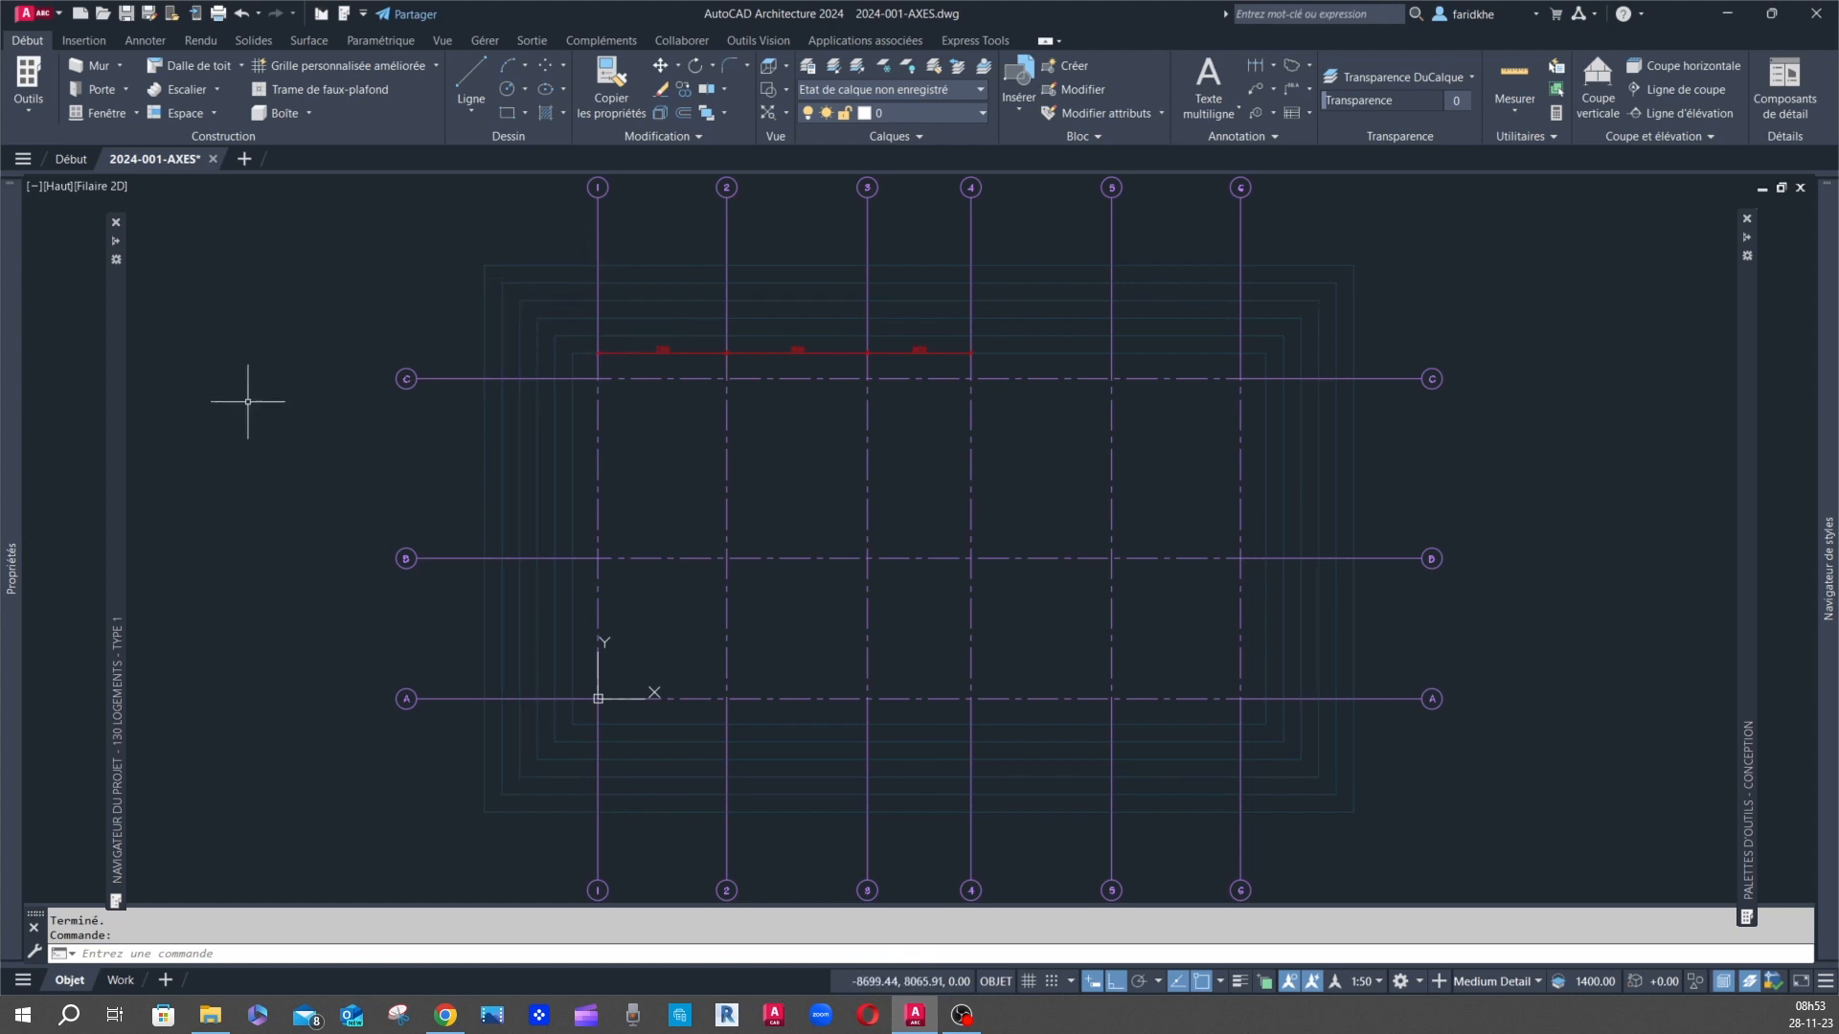
{"action": "mouse_move", "coordinate": [119, 457]}
{"action": "left_click", "coordinate": [1392, 243]}
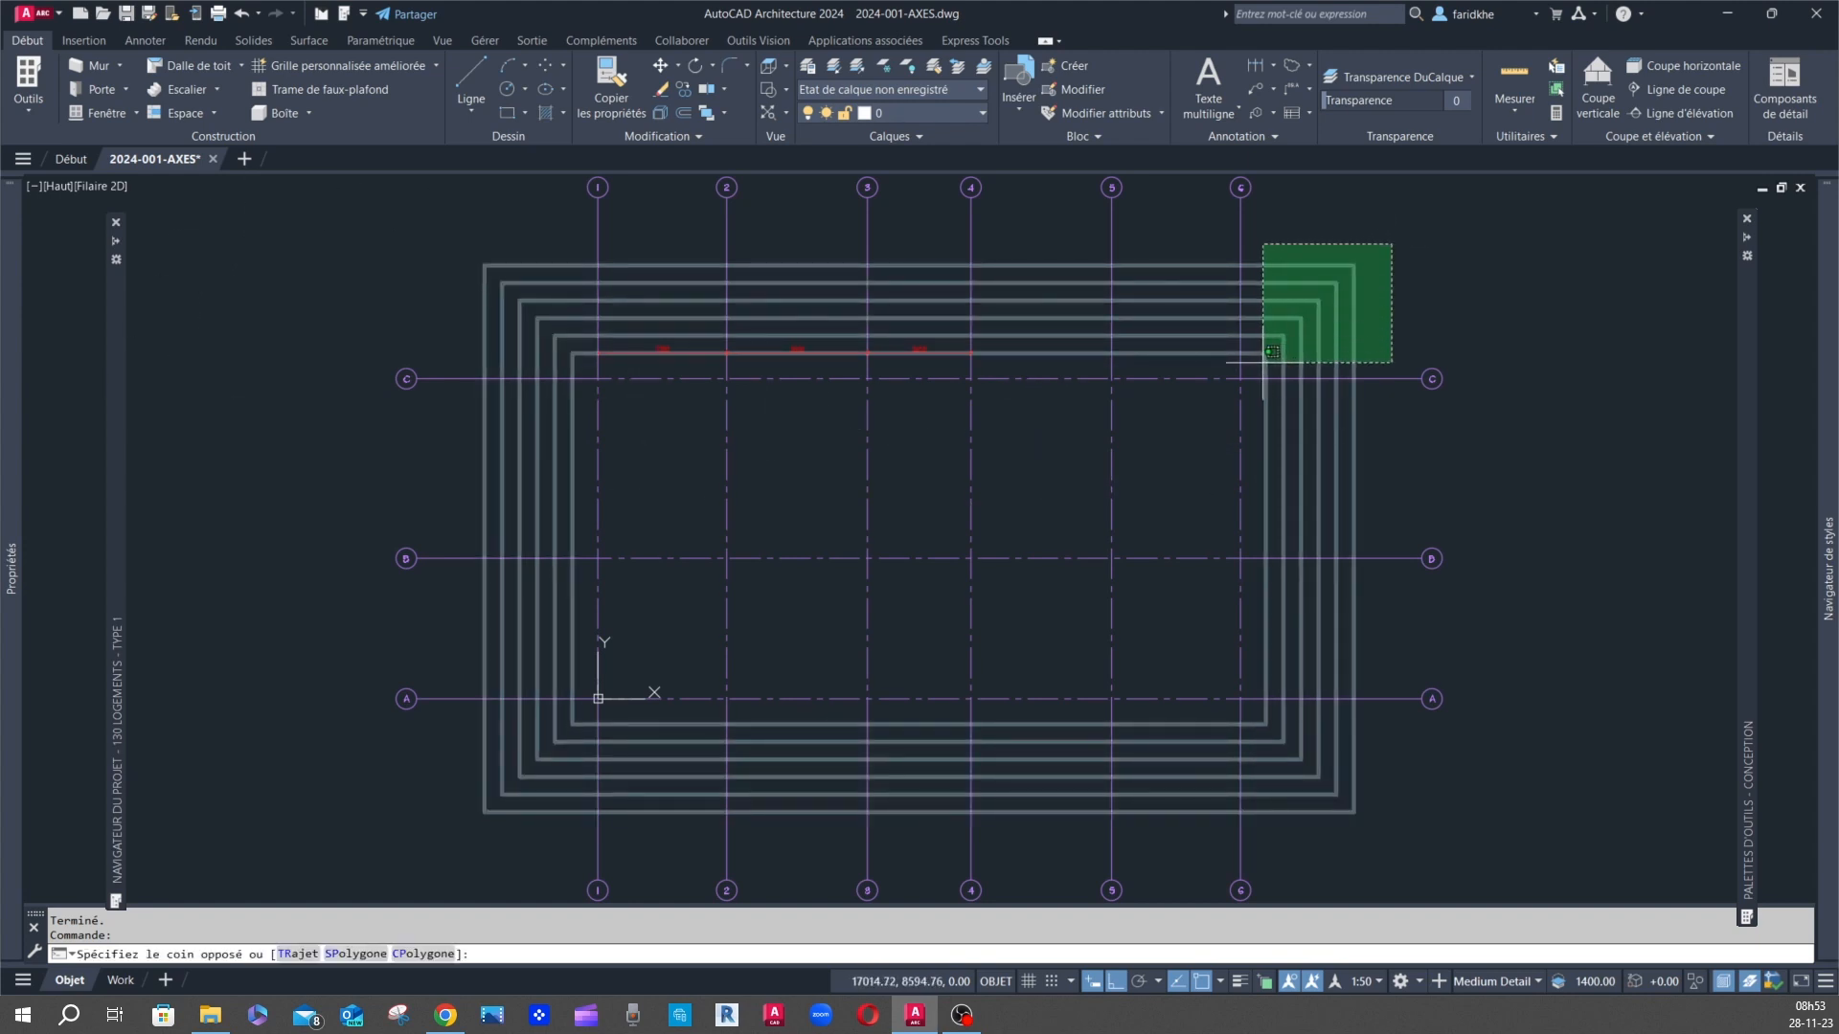
{"action": "left_click", "coordinate": [1263, 362]}
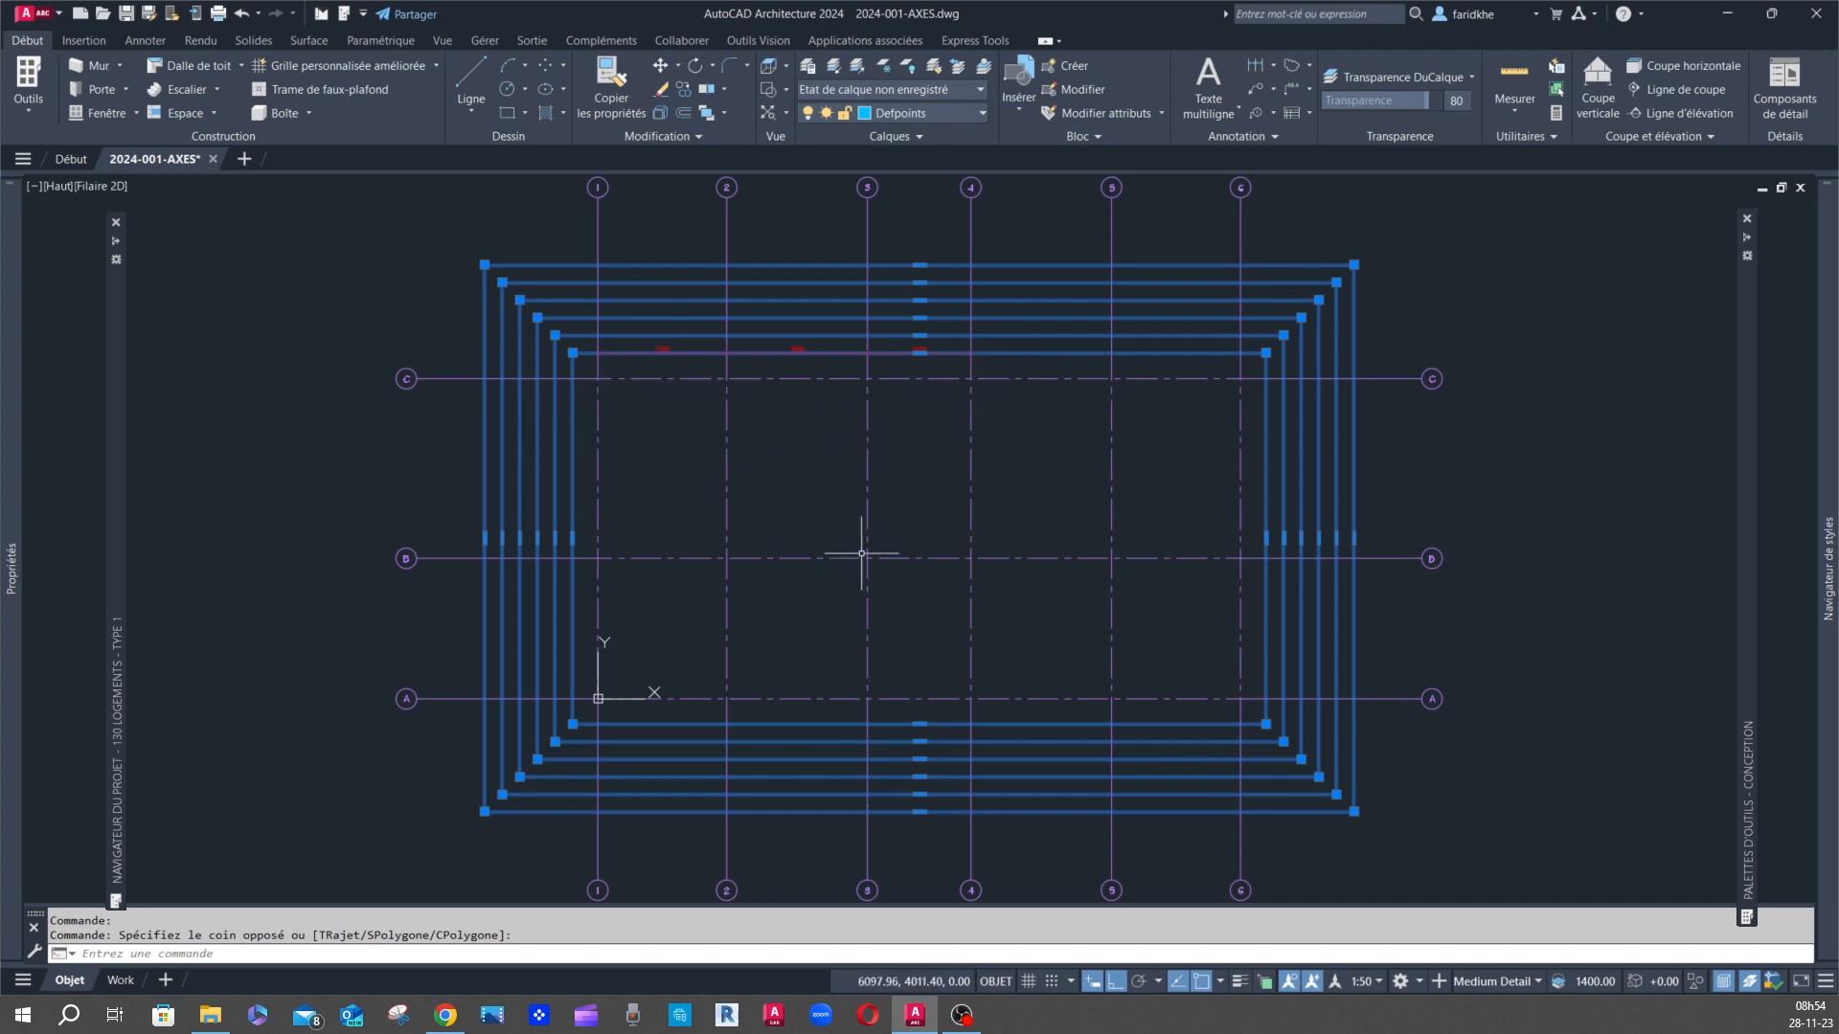
{"action": "key", "text": "Delete"}
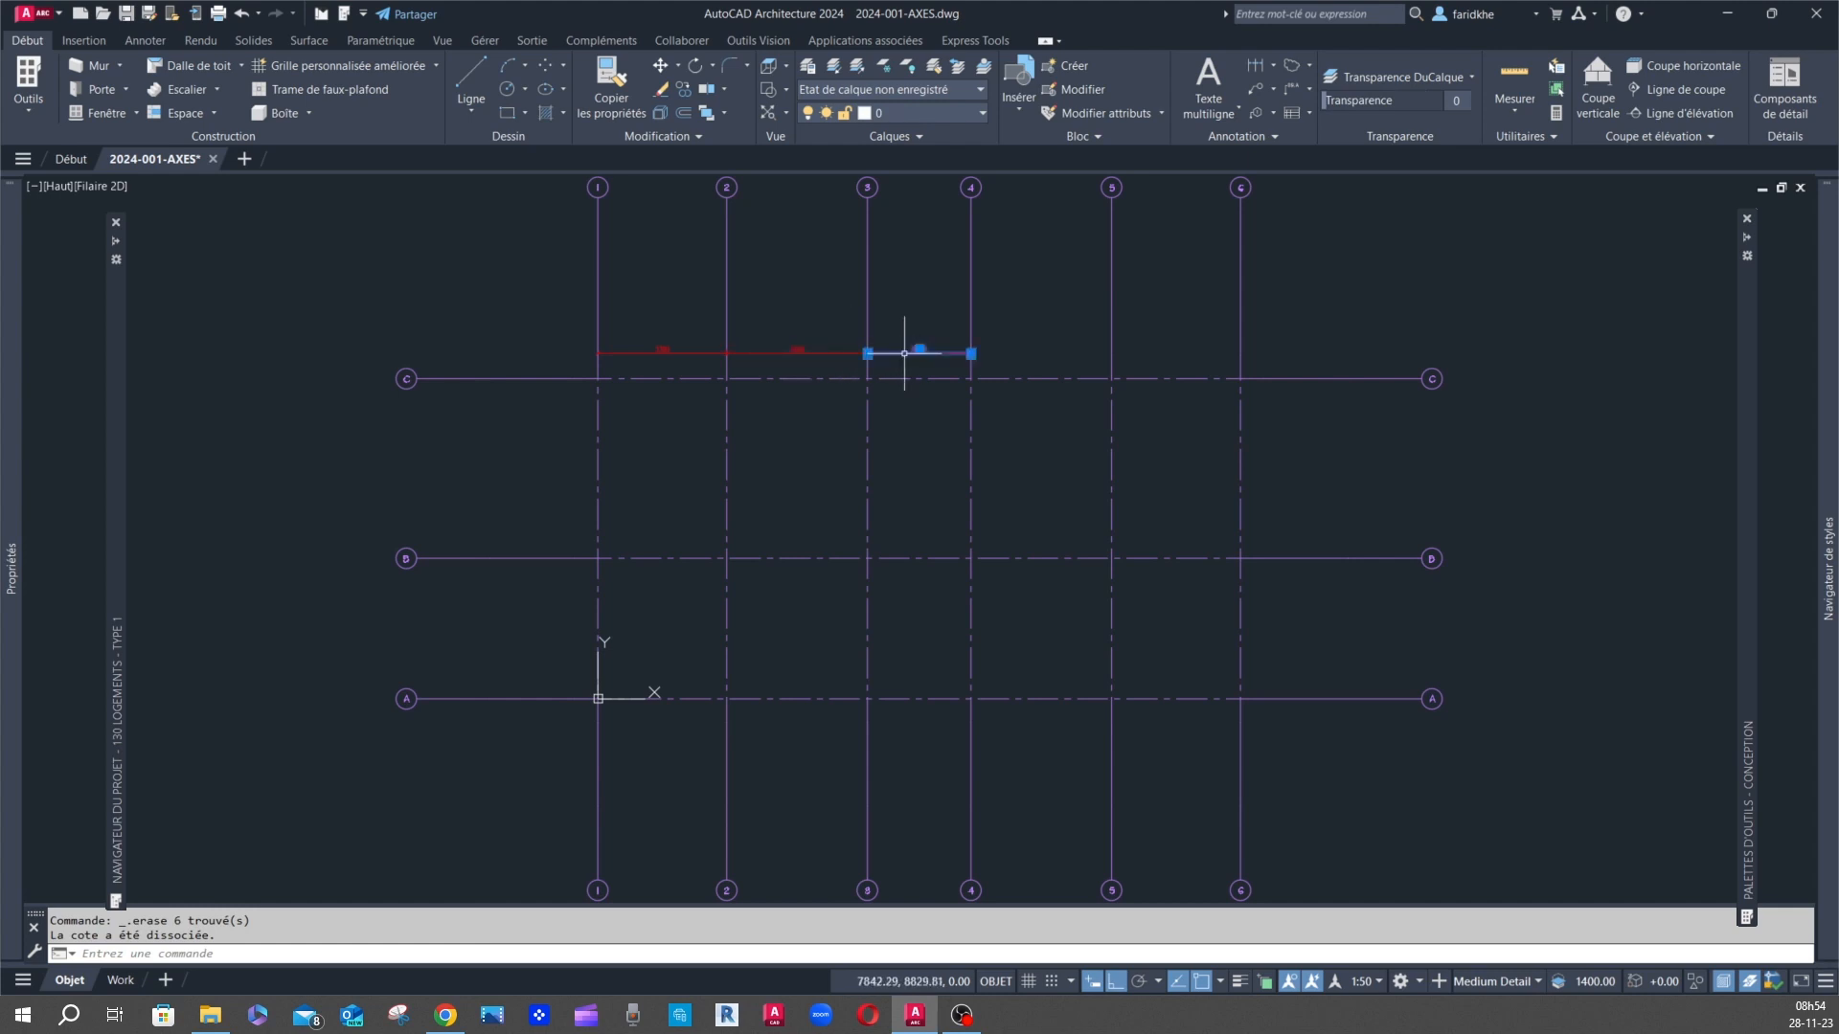
- Delete the three red dimensions between axes 1 and 4, above axis C
{"action": "key", "text": "Delete"}
{"action": "left_click", "coordinate": [812, 352]}
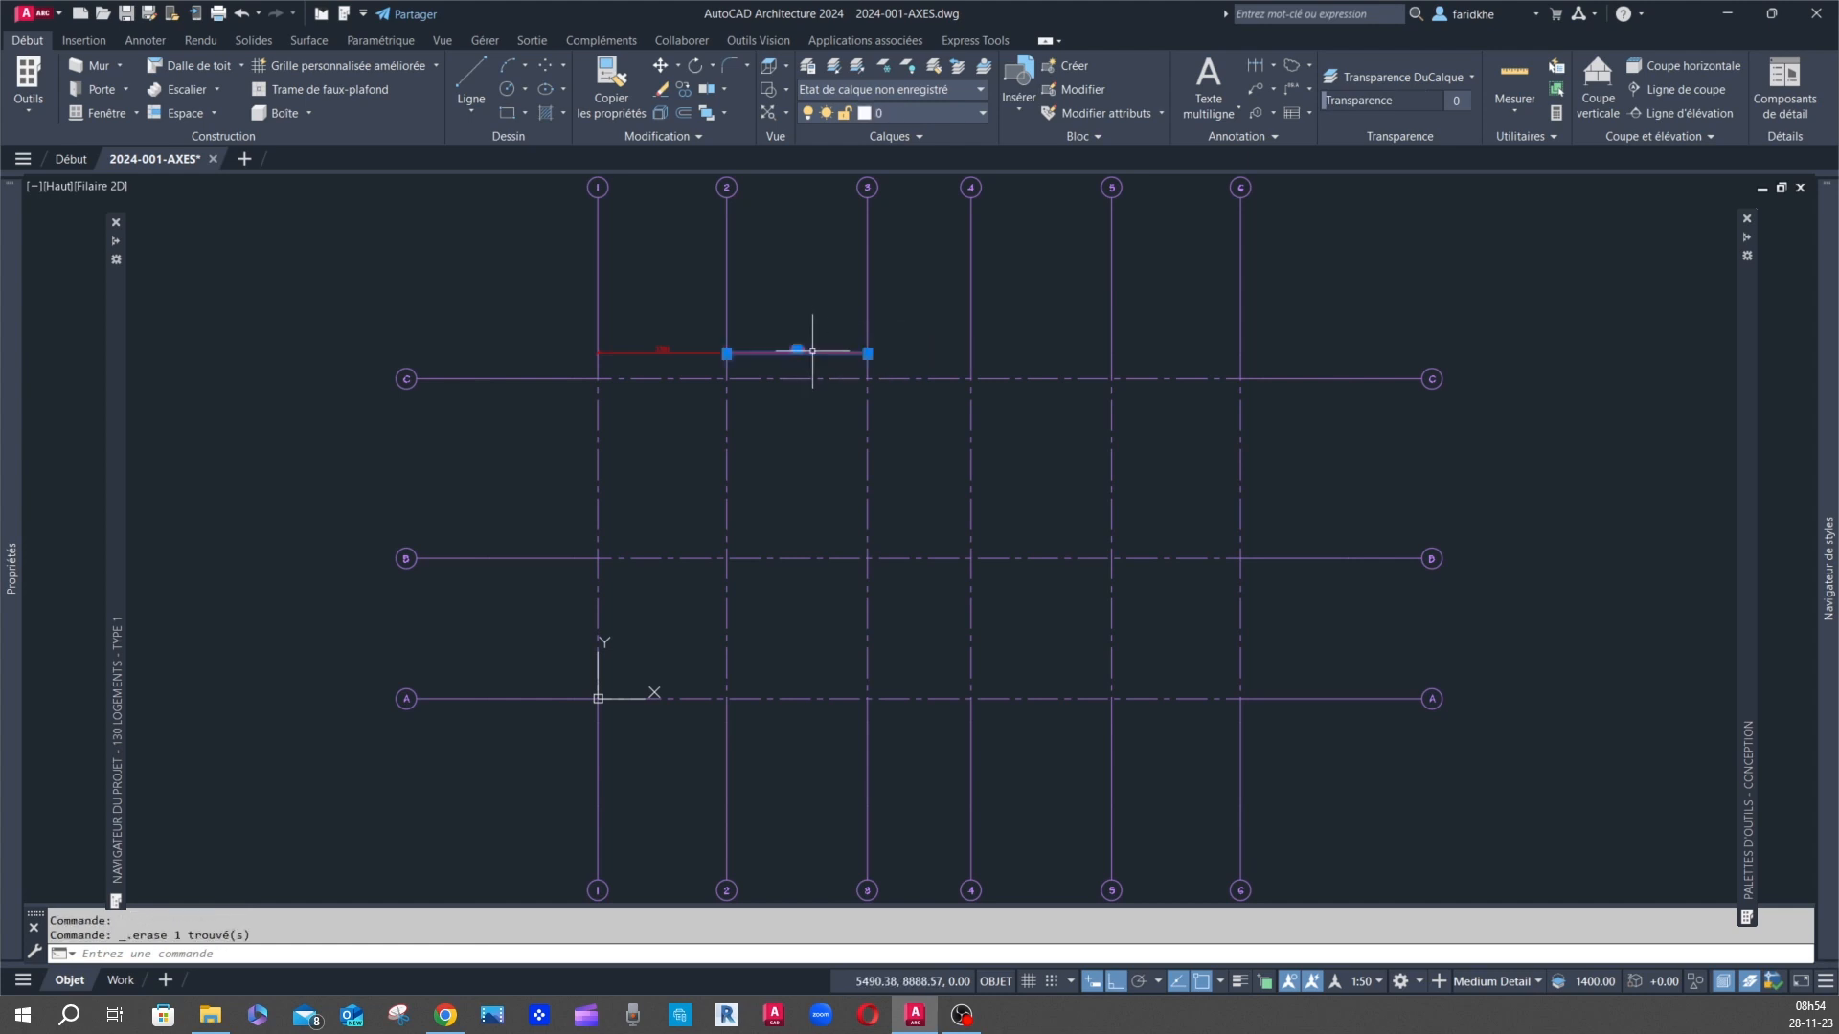
{"action": "key", "text": "Delete"}
{"action": "left_click", "coordinate": [688, 351]}
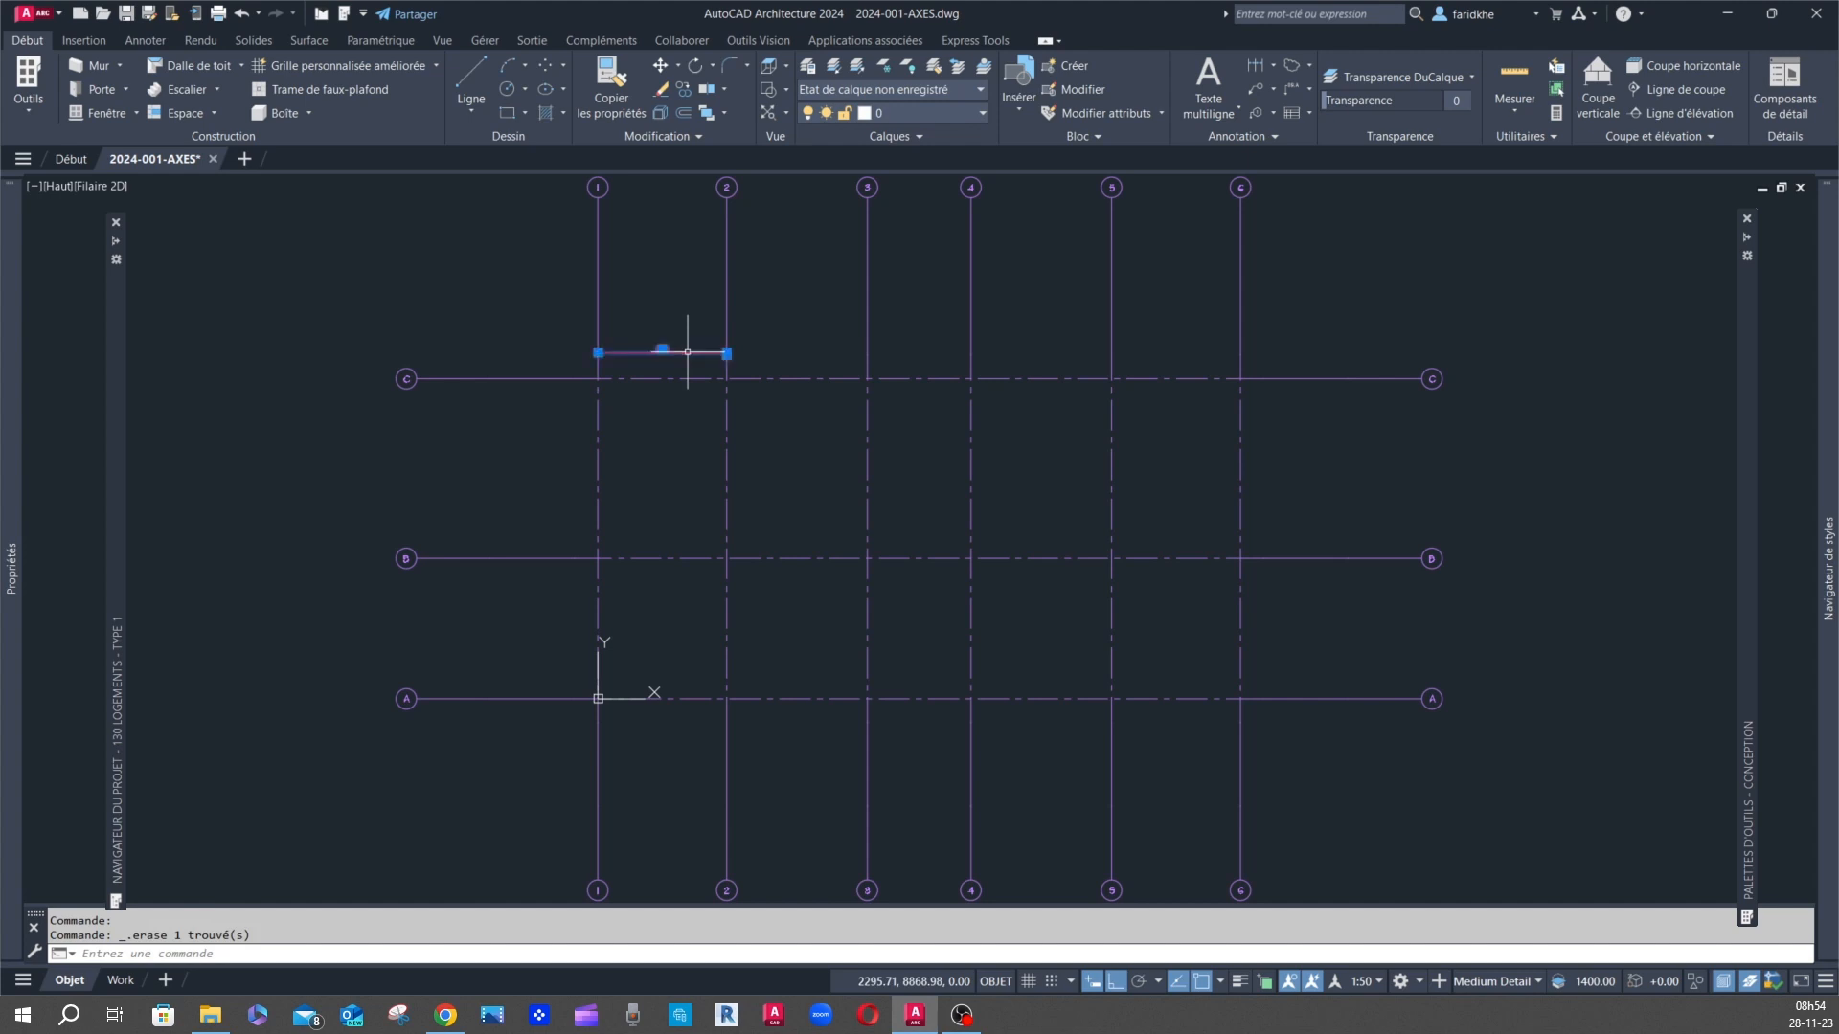
{"action": "key", "text": "Delete"}
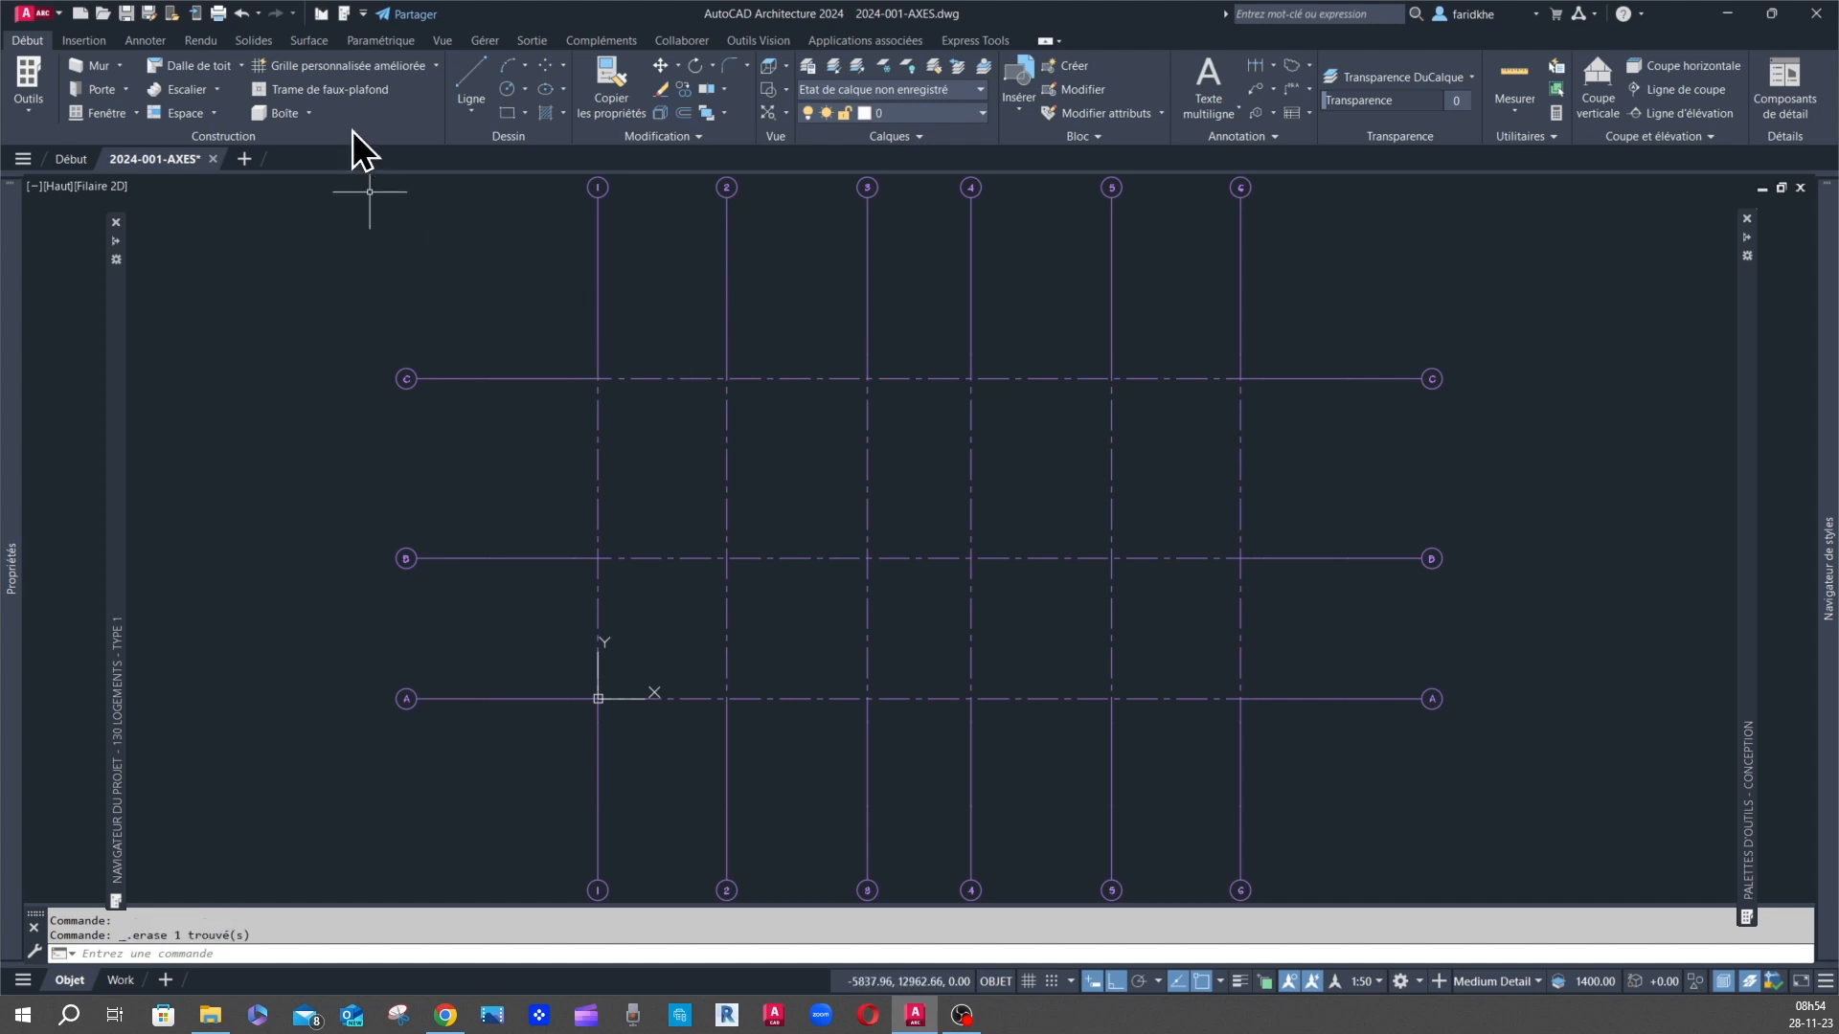
- Save the 2024-001-AXES drawing and close it
{"action": "left_click", "coordinate": [126, 14]}
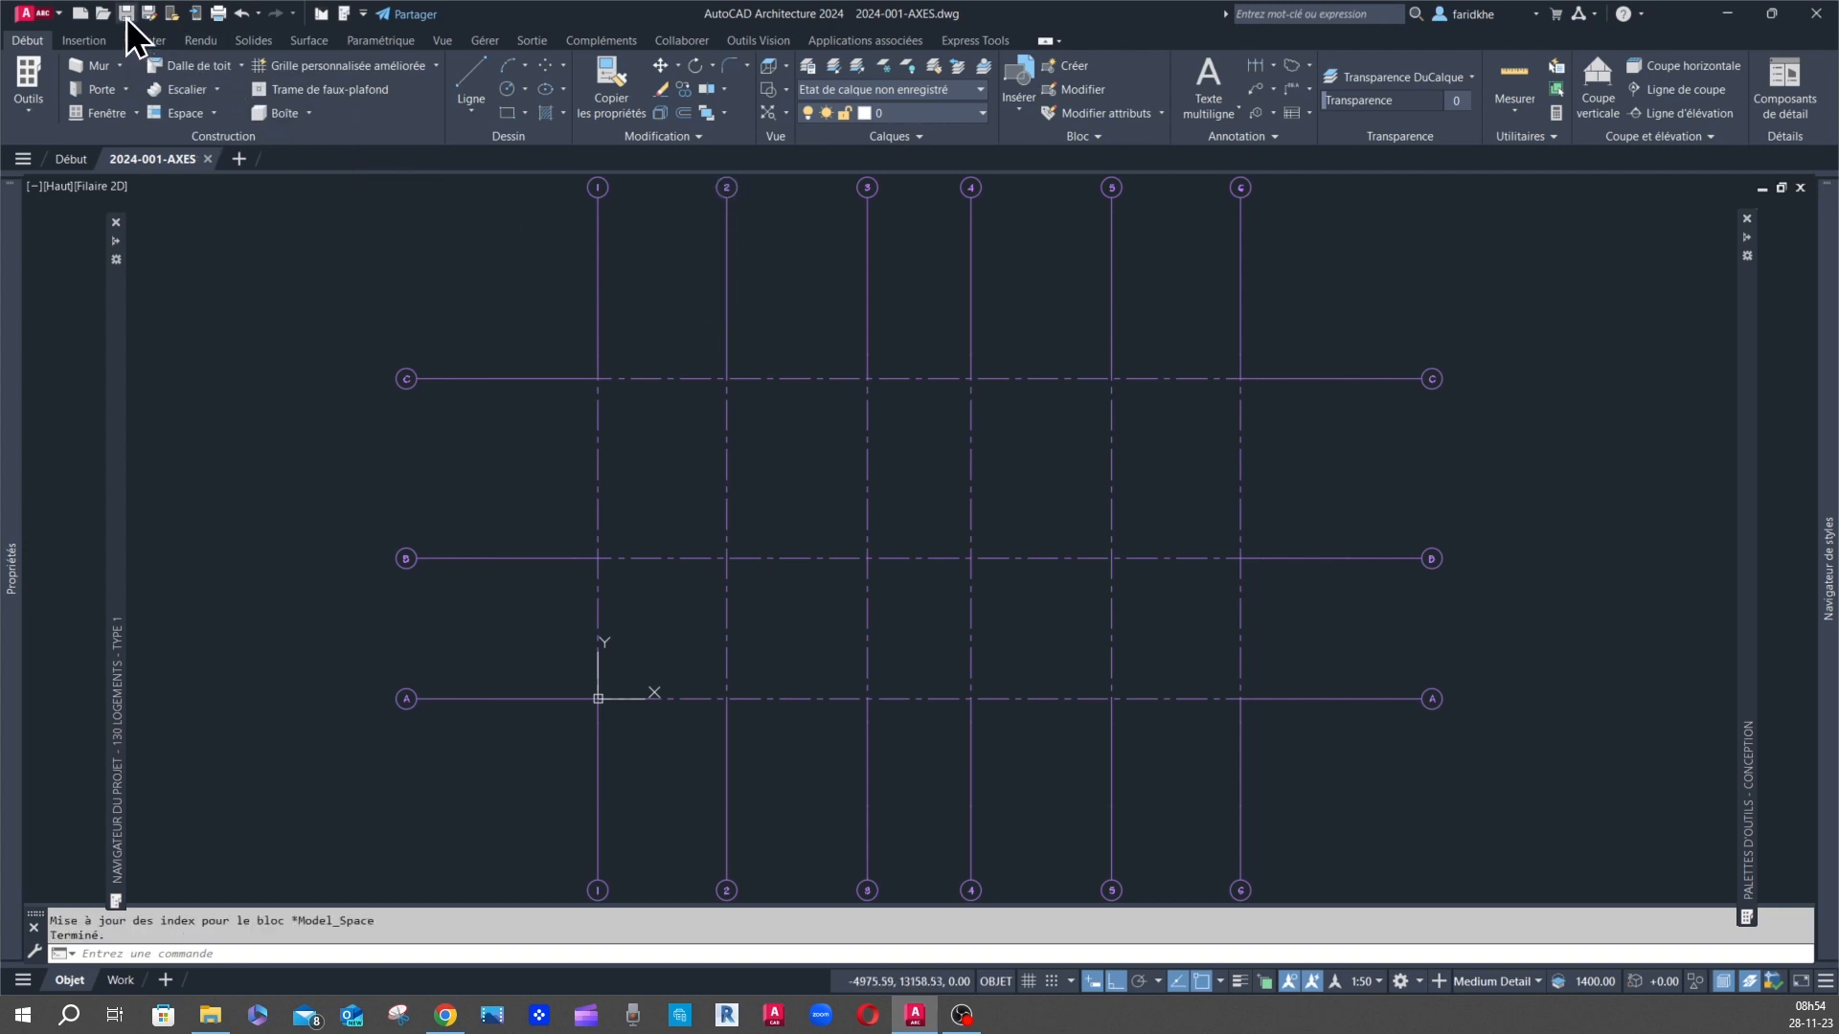
{"action": "mouse_move", "coordinate": [210, 166]}
{"action": "left_click", "coordinate": [208, 158]}
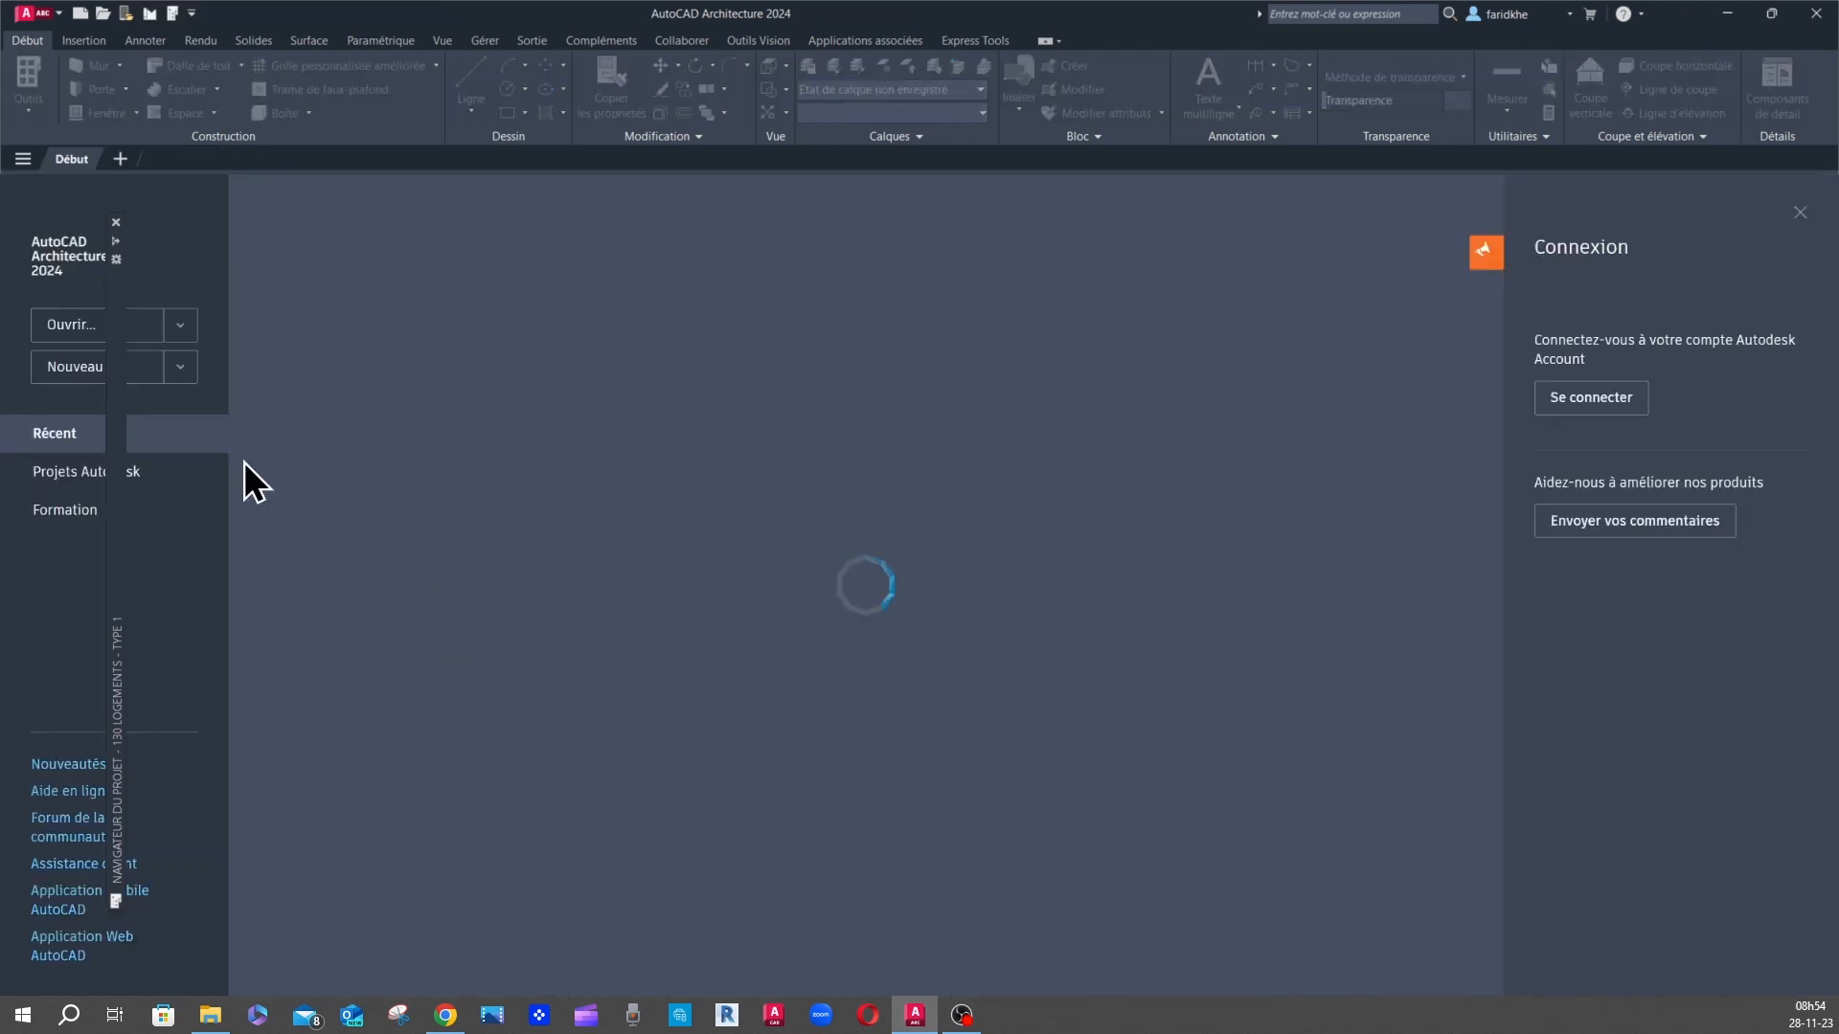
- Switch to Chrome and read the "A propos des conceptions" help article, then return to AutoCAD Architecture
{"action": "mouse_move", "coordinate": [117, 371]}
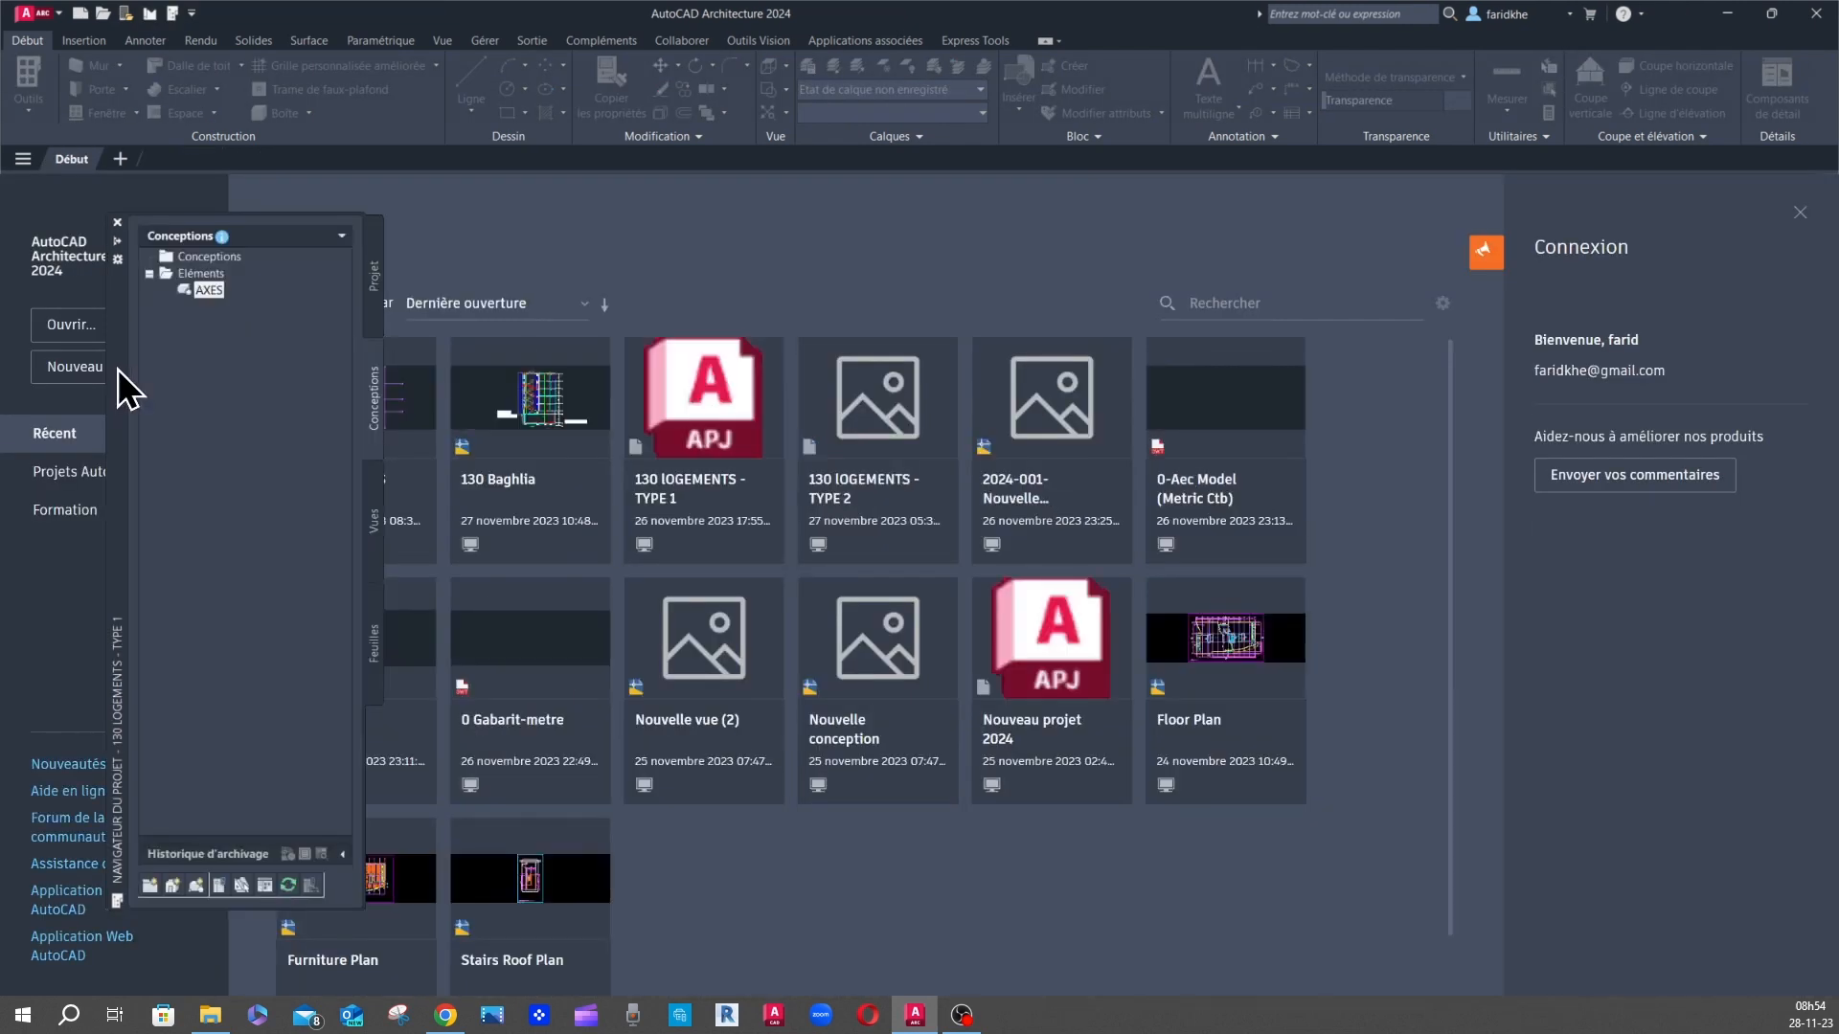
{"action": "left_click", "coordinate": [445, 1015]}
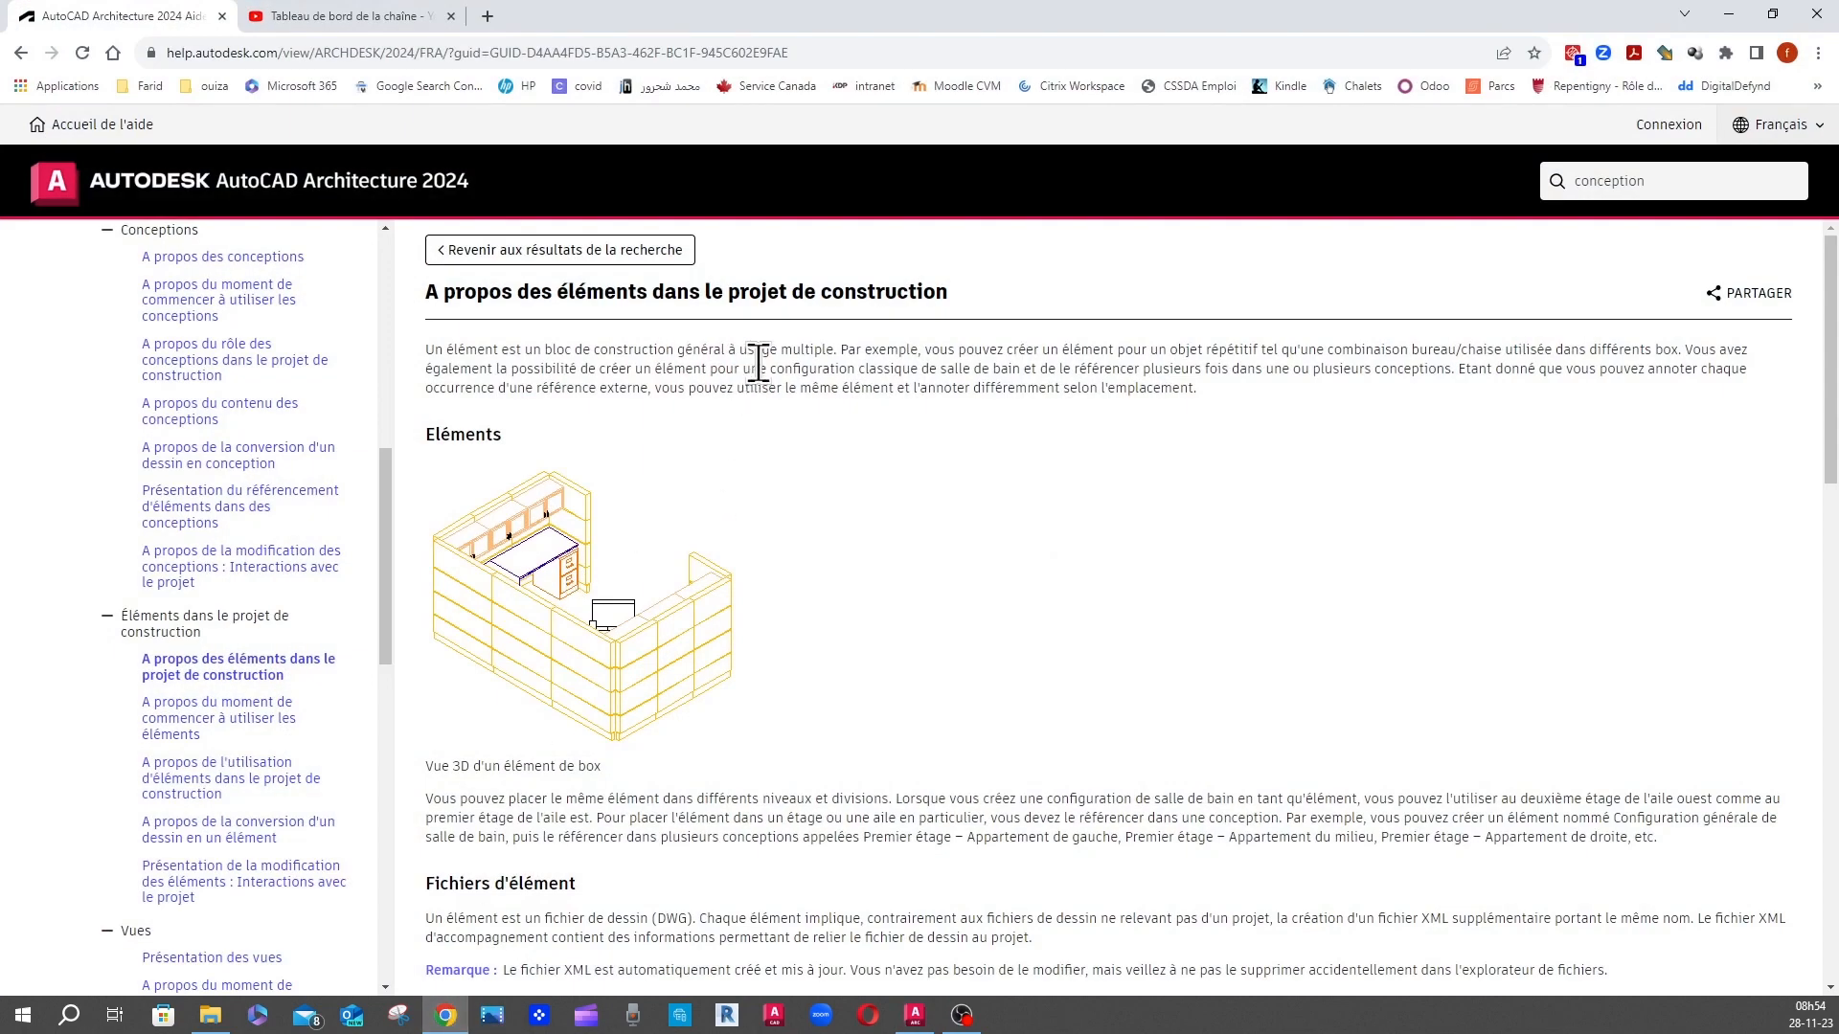
{"action": "left_click", "coordinate": [226, 257]}
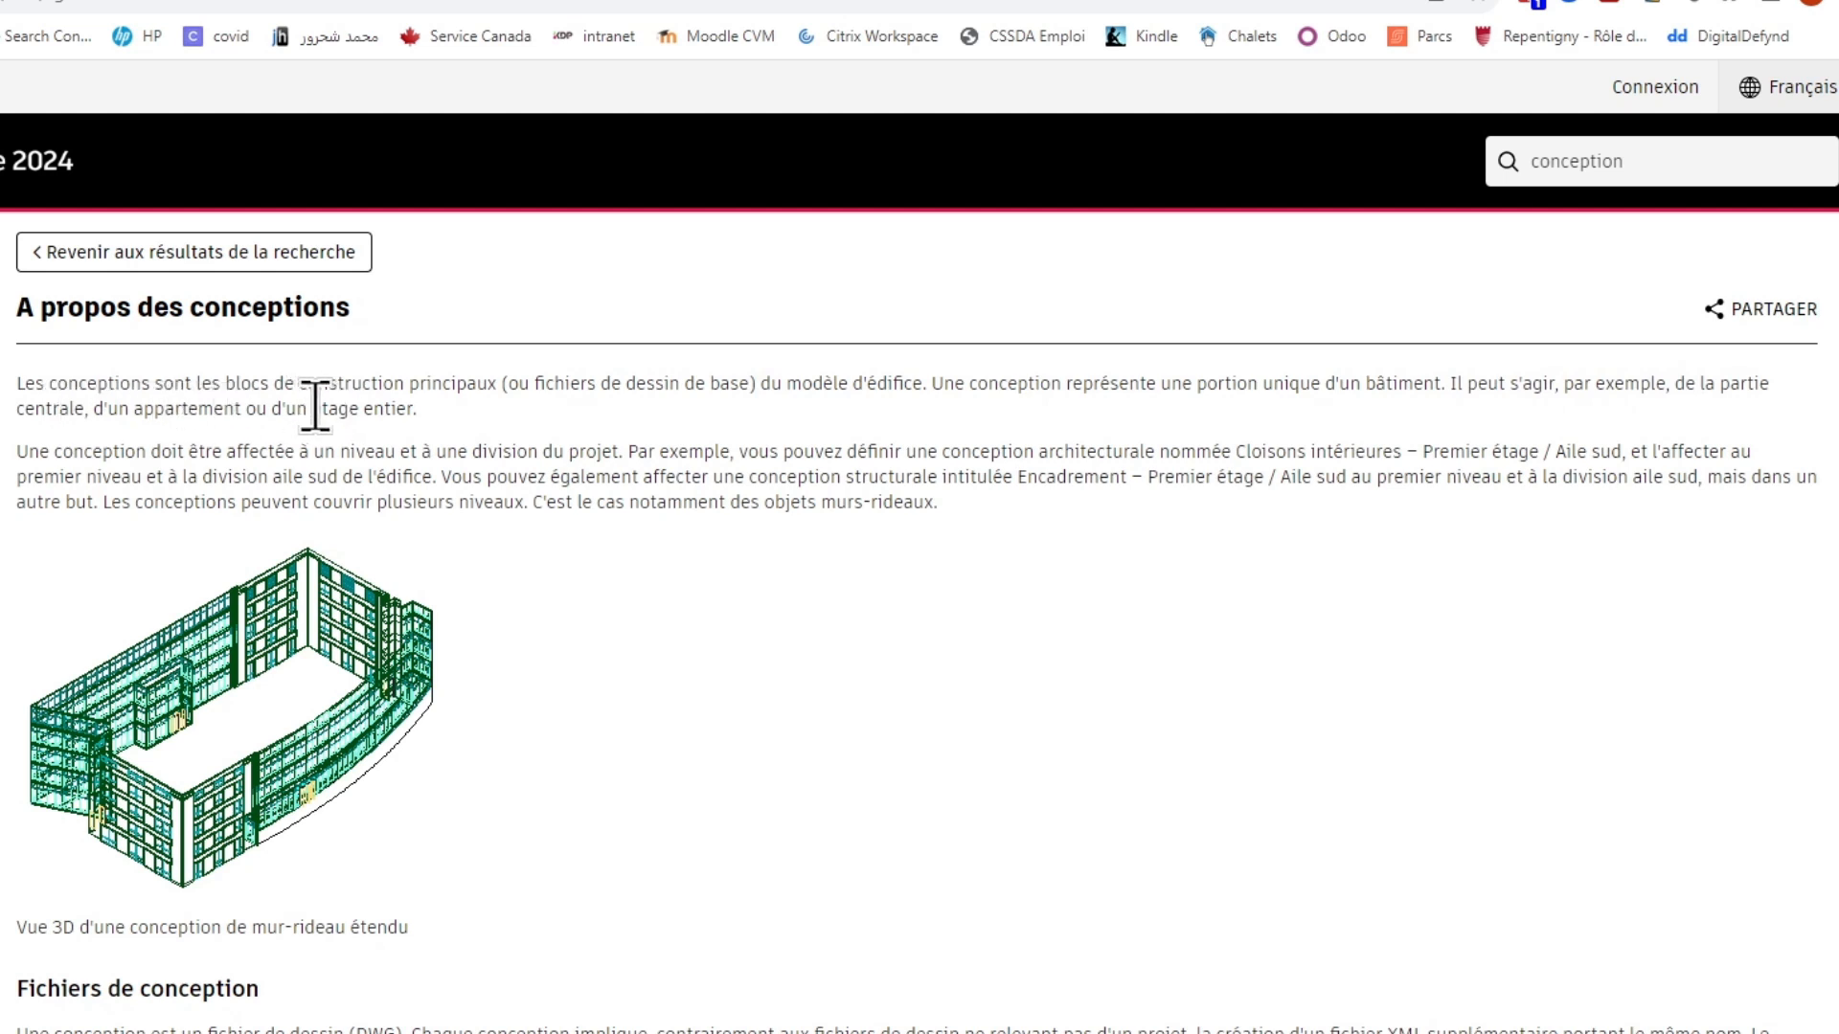
{"action": "left_click_drag", "start_coordinate": [316, 407], "coordinate": [429, 427]}
{"action": "left_click", "coordinate": [184, 469]}
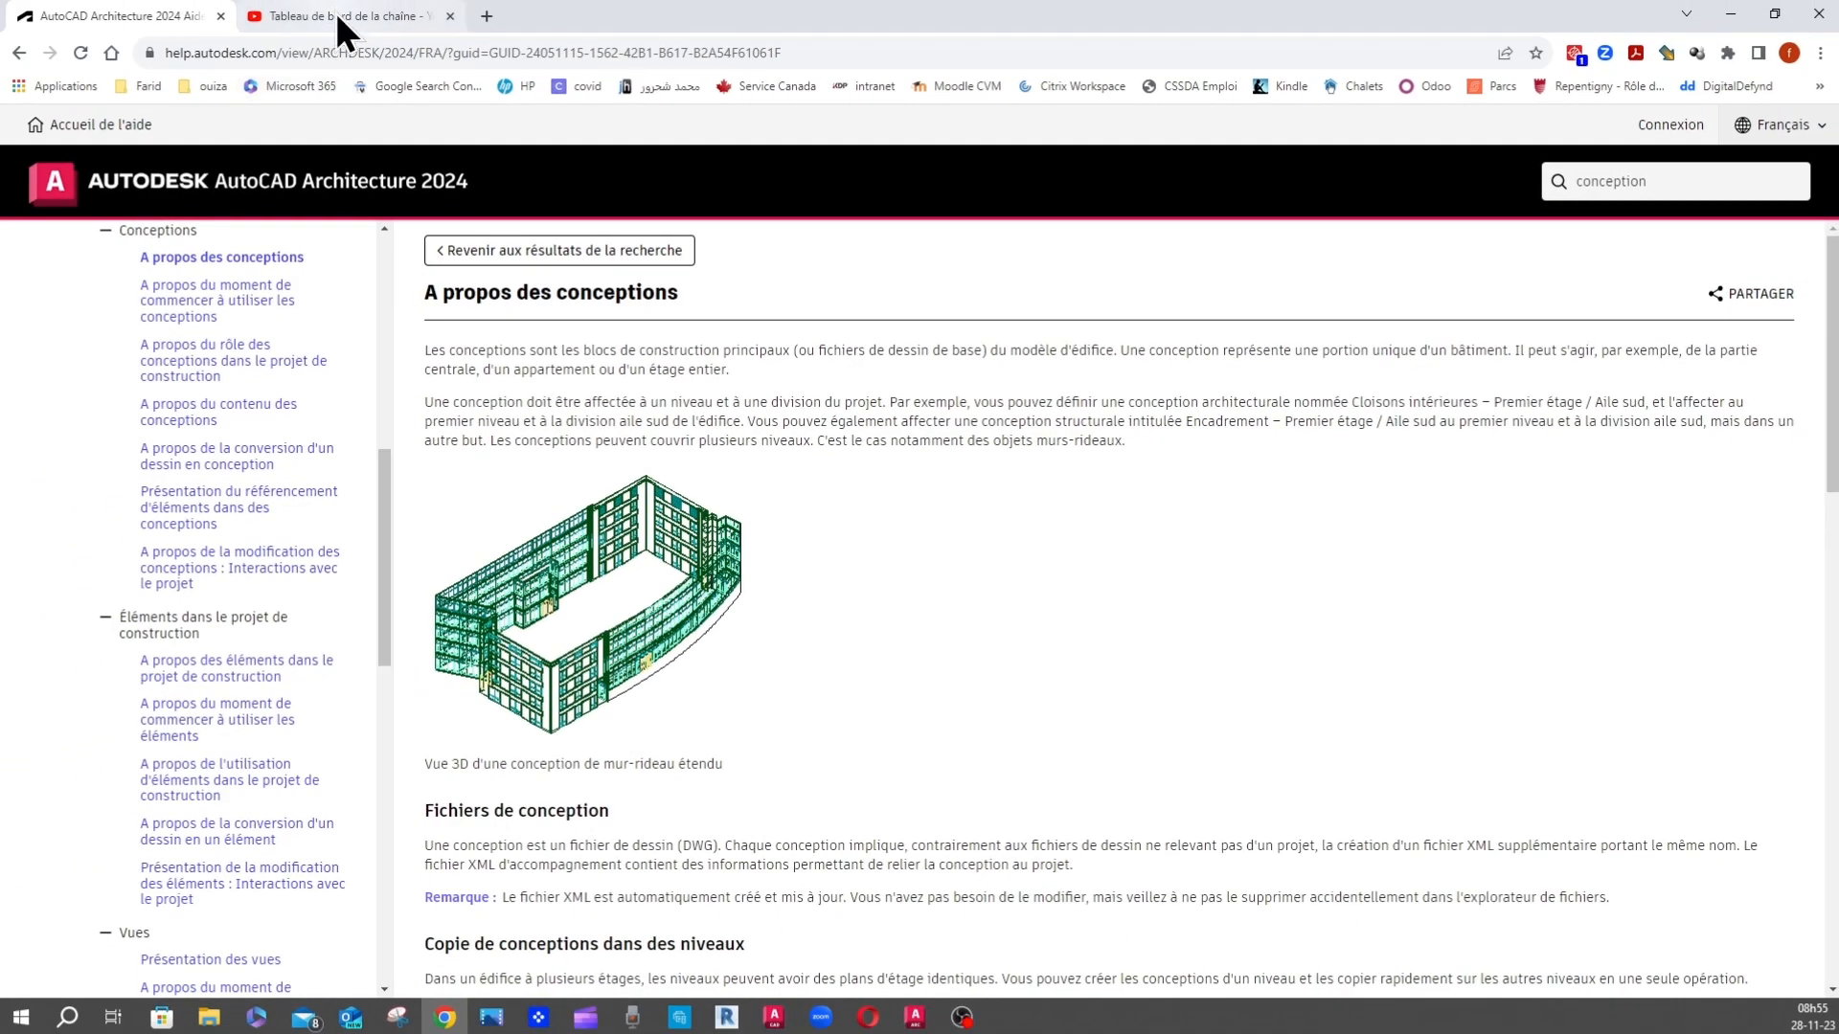
{"action": "left_click", "coordinate": [1731, 14]}
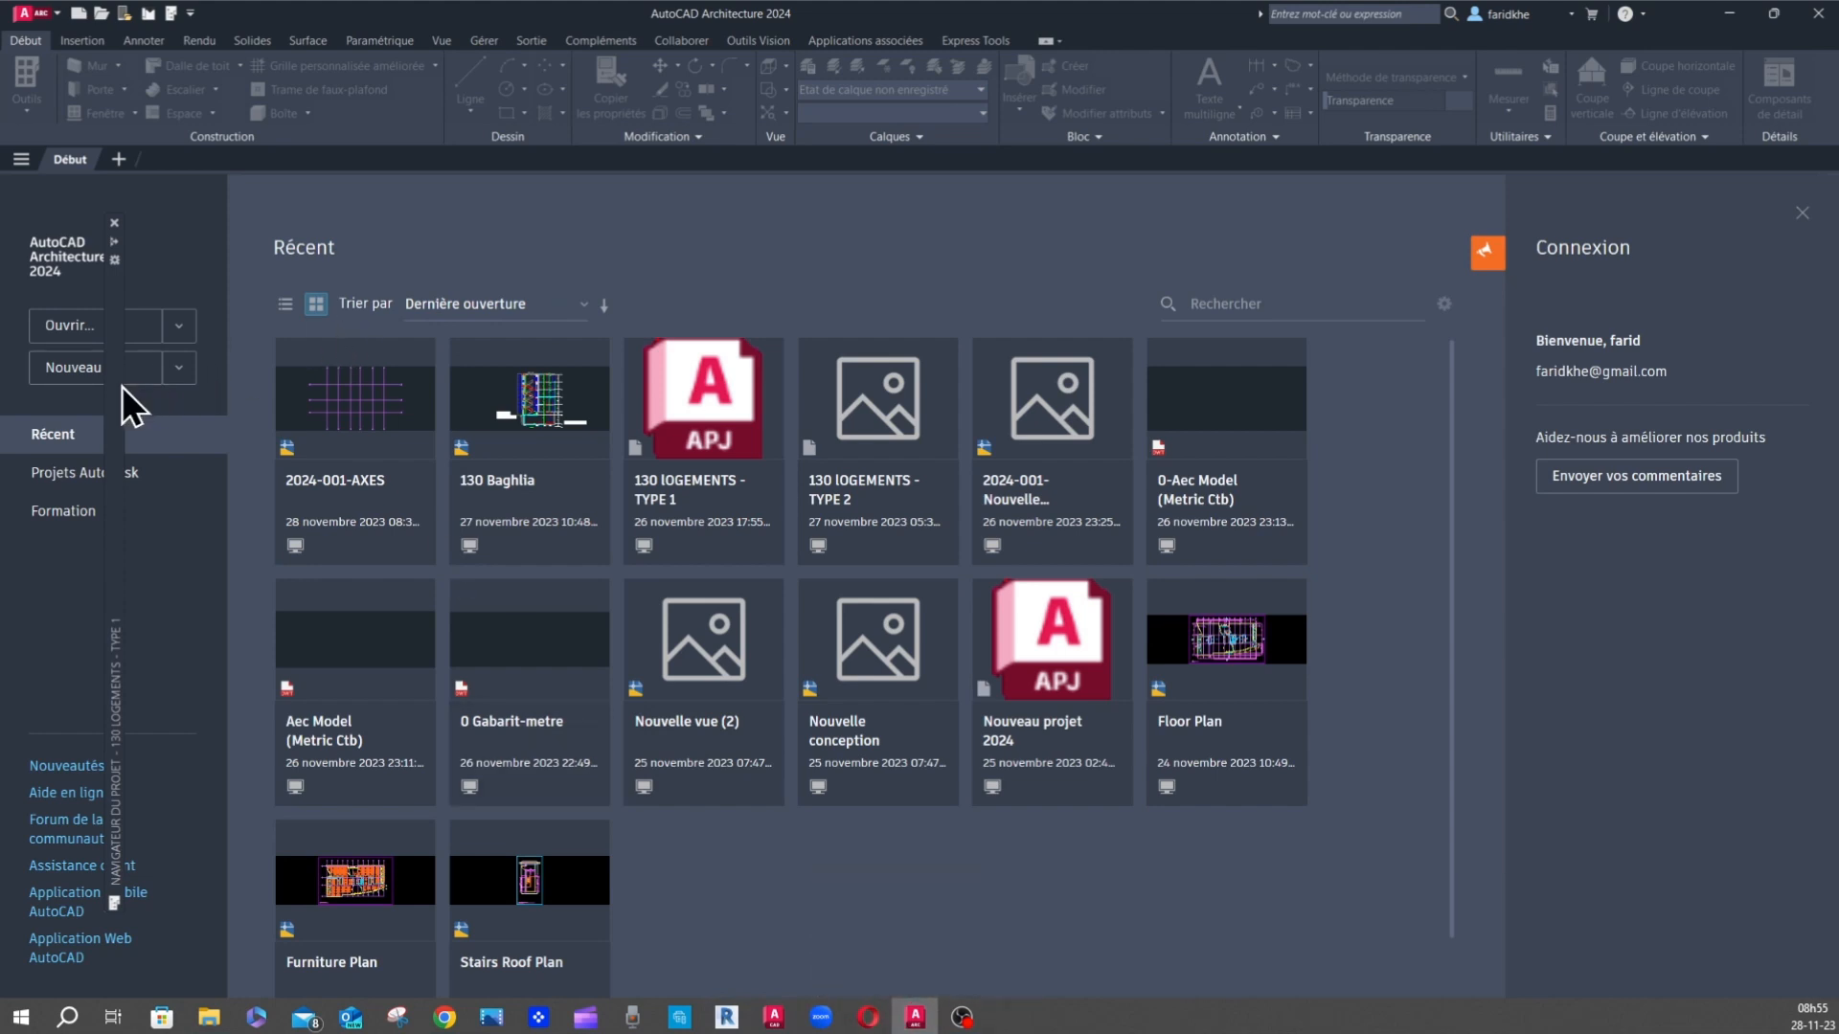
- Turn off automatic hiding of the project navigator so that it stays expanded
{"action": "mouse_move", "coordinate": [118, 389]}
{"action": "left_click", "coordinate": [208, 259]}
{"action": "mouse_move", "coordinate": [114, 303]}
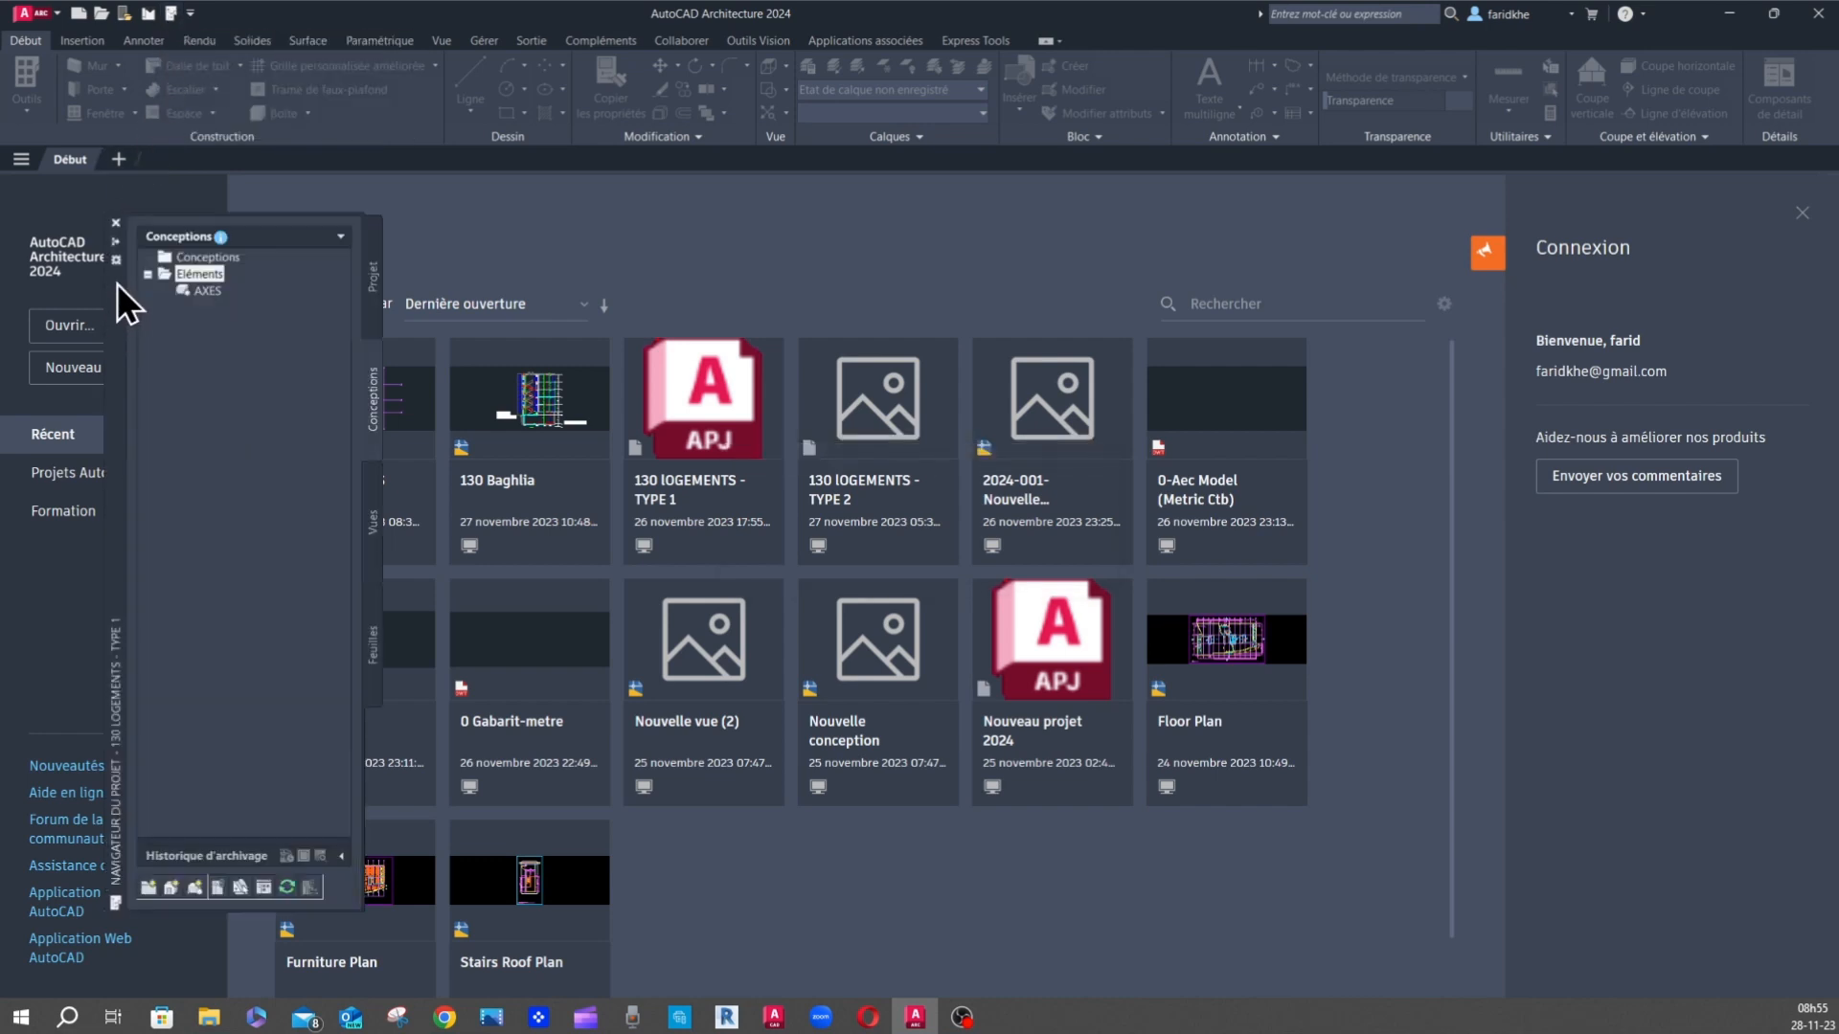
{"action": "left_click", "coordinate": [113, 243]}
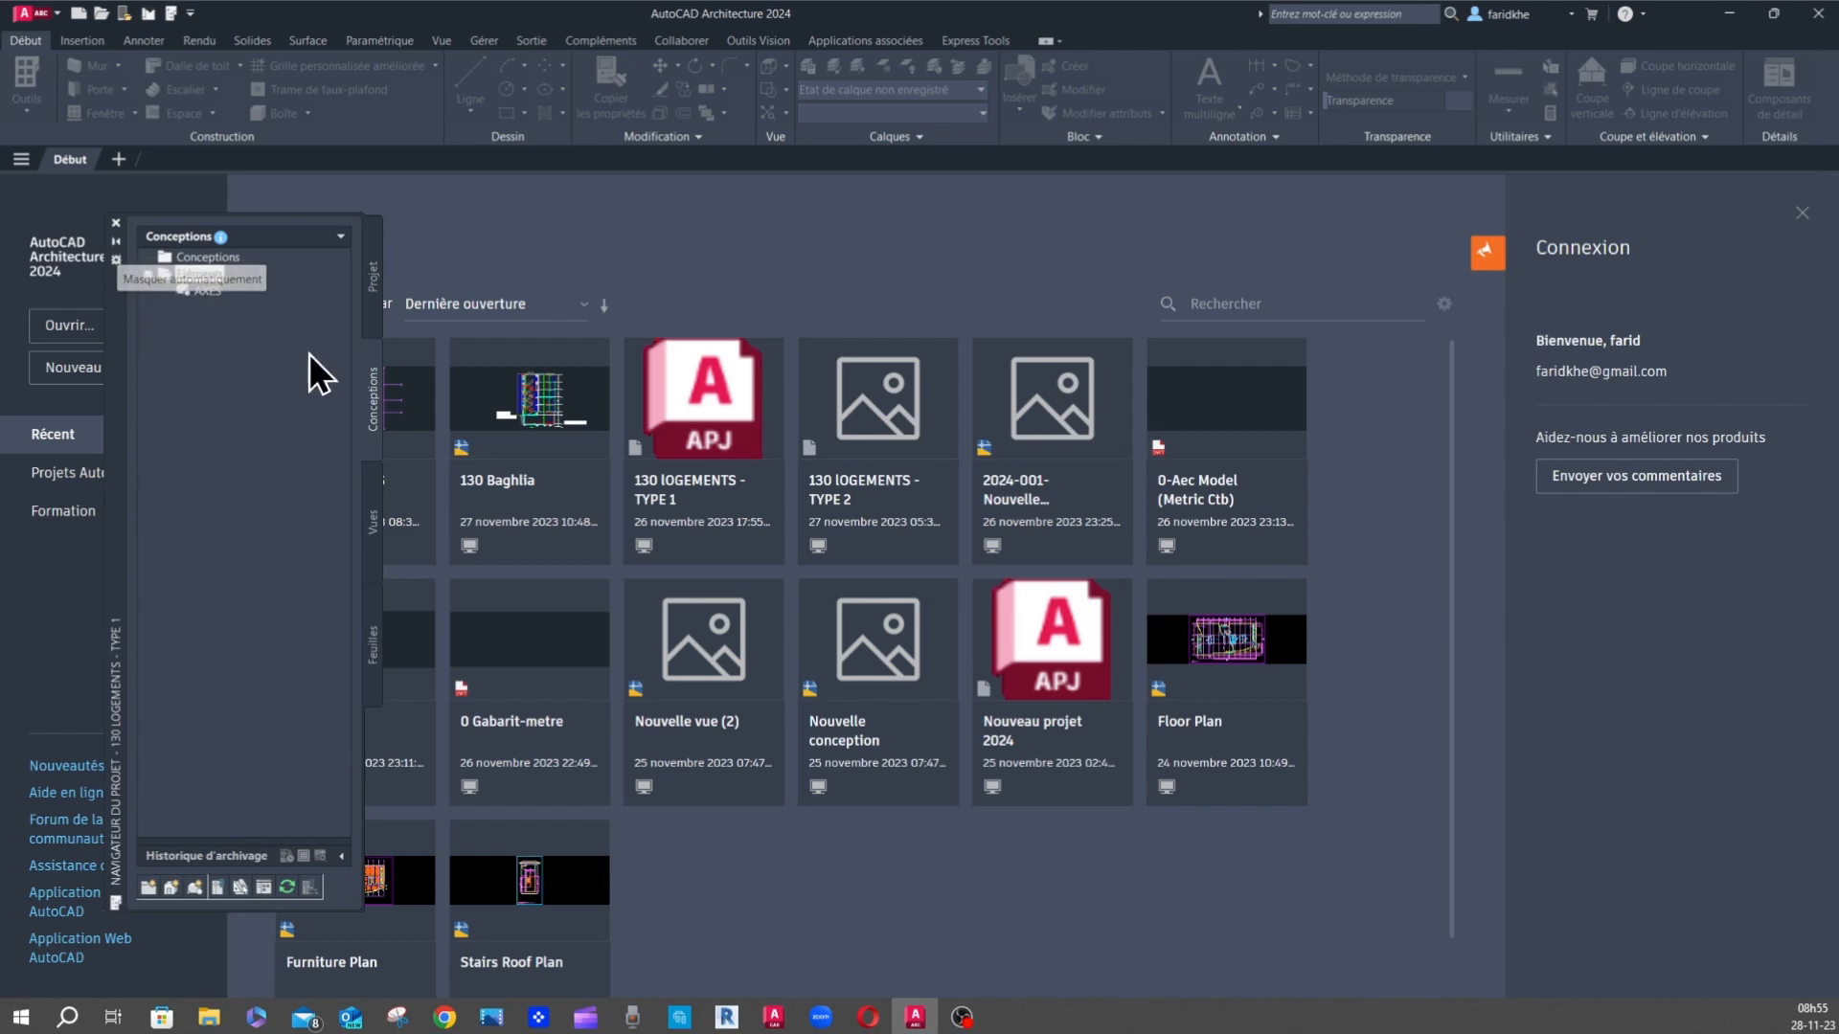
- Create a new category named Architecture under Conceptions in the project navigator
{"action": "left_click", "coordinate": [203, 259]}
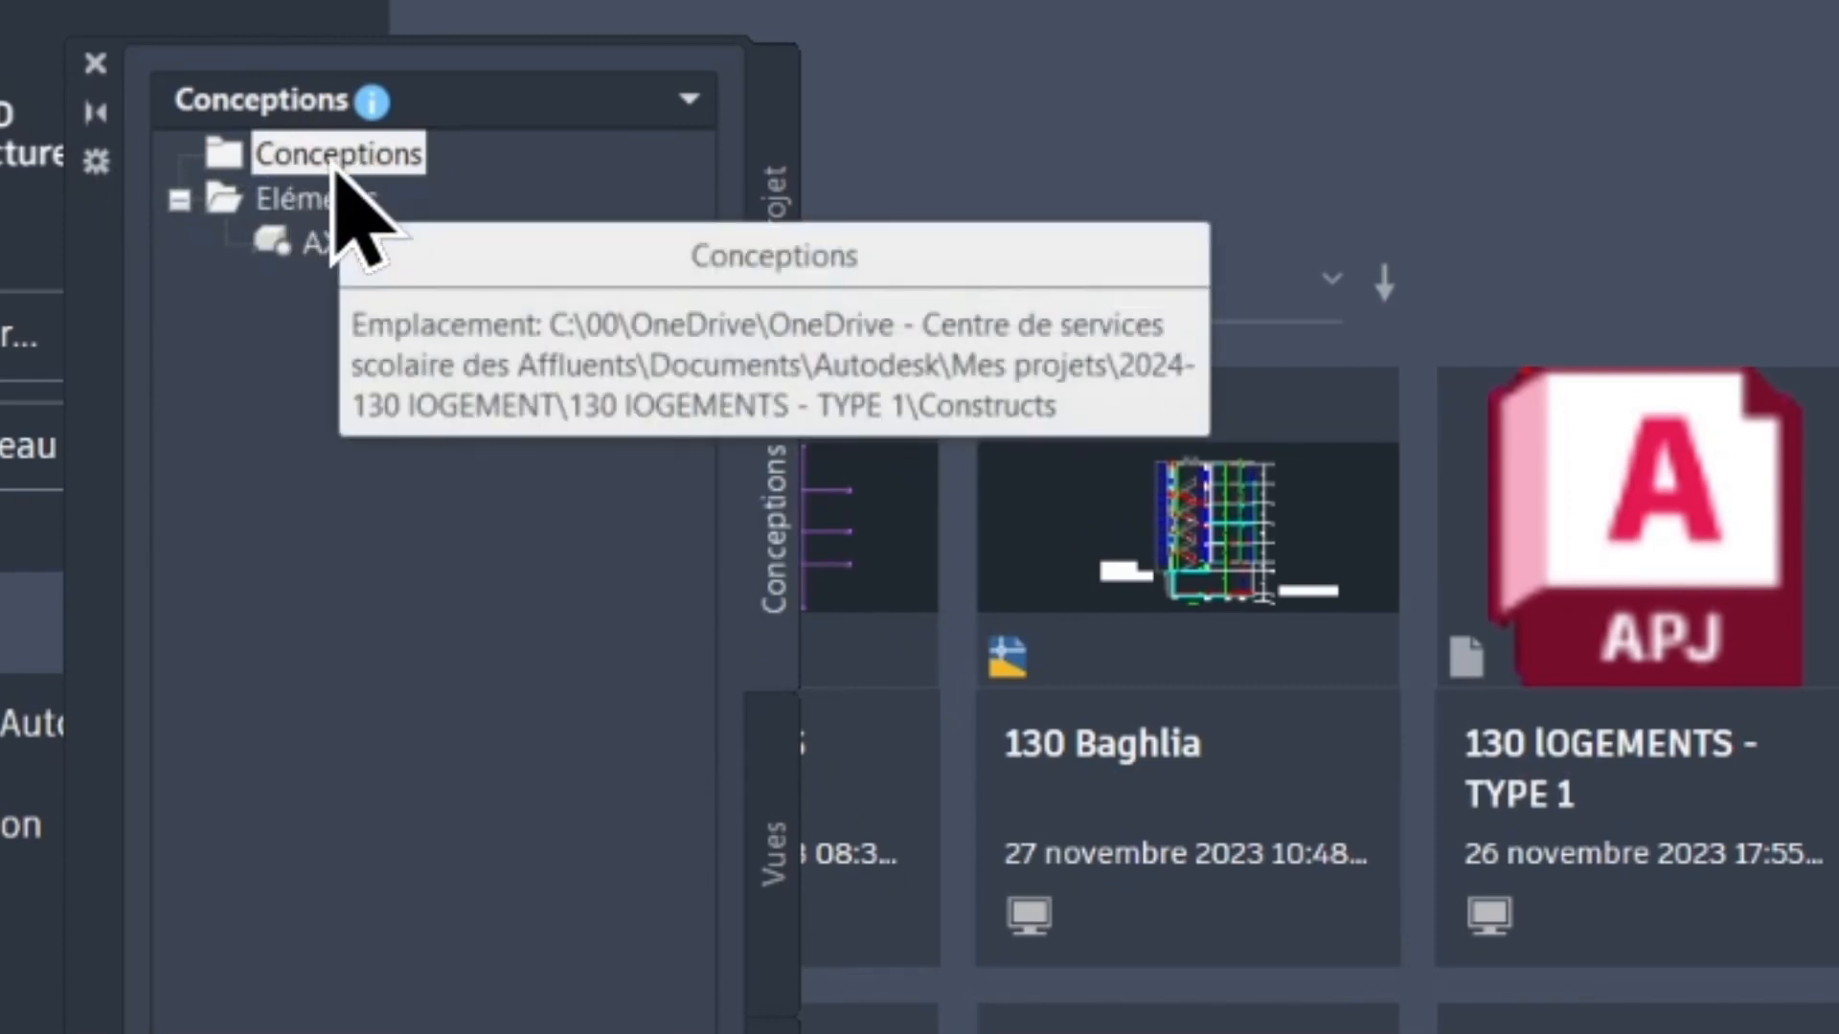
{"action": "right_click", "coordinate": [335, 165]}
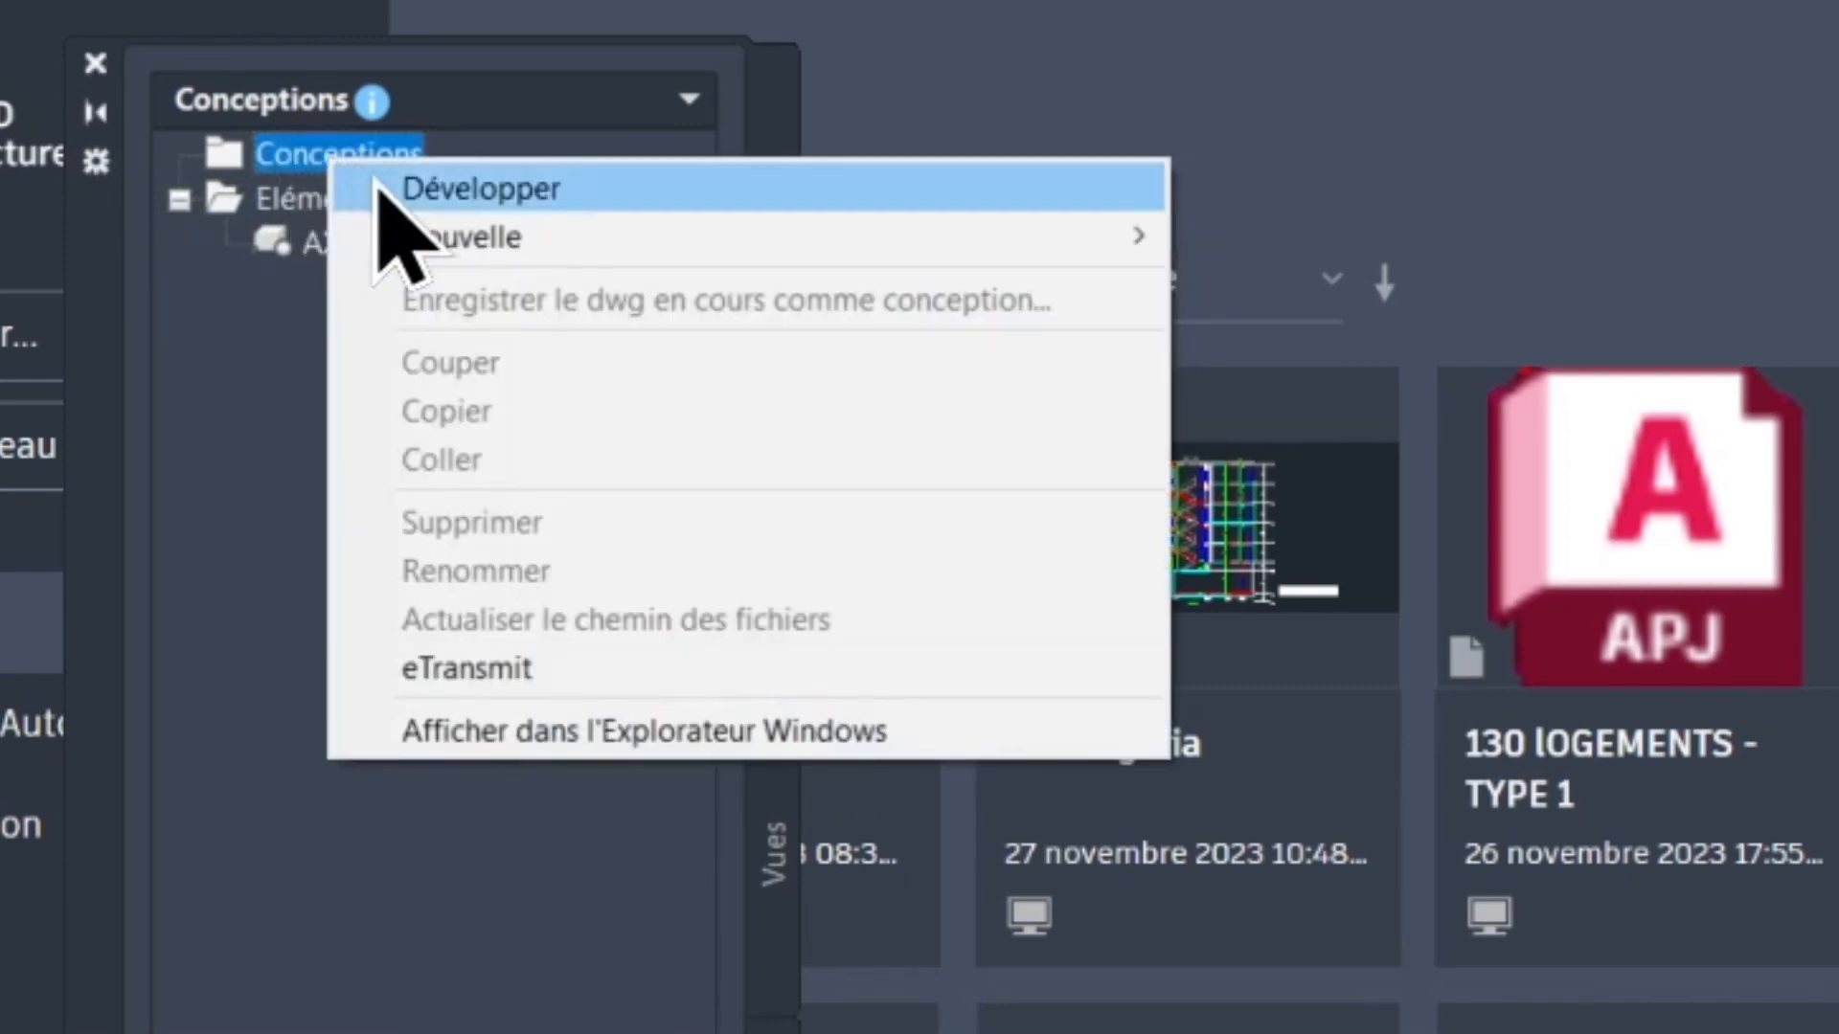
{"action": "mouse_move", "coordinate": [441, 251]}
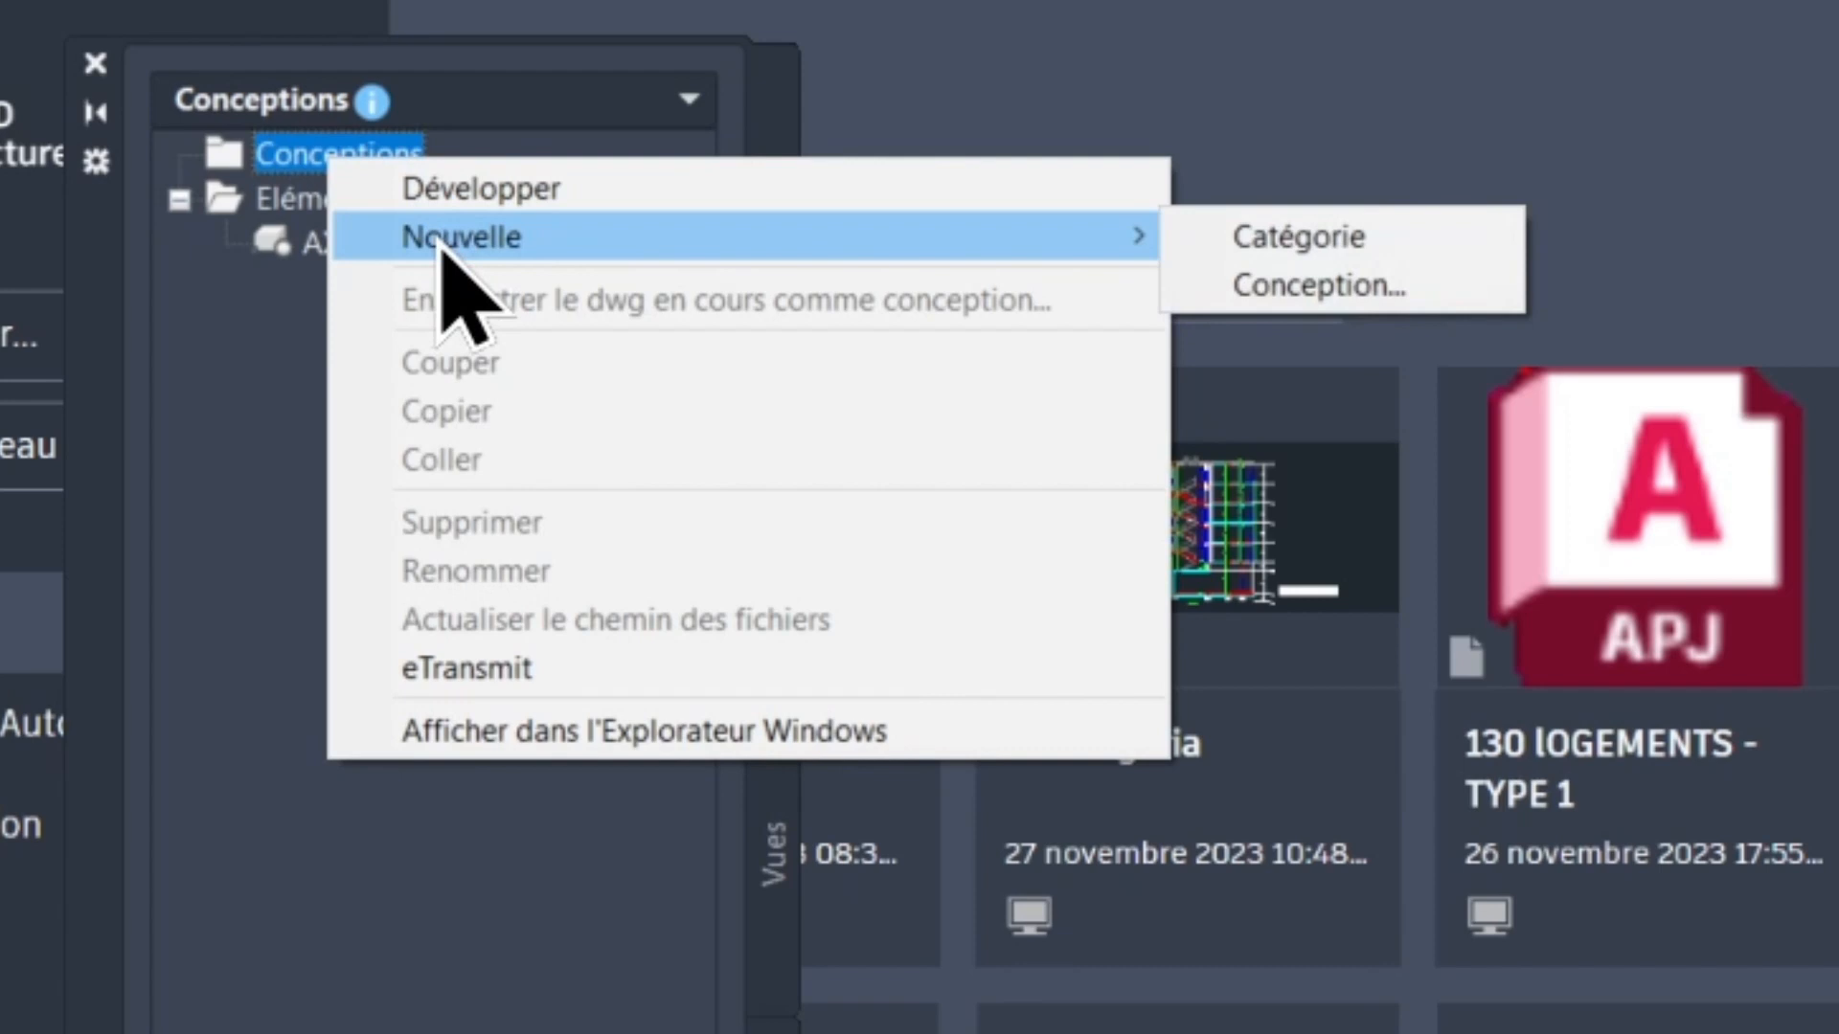
{"action": "left_click", "coordinate": [1407, 239]}
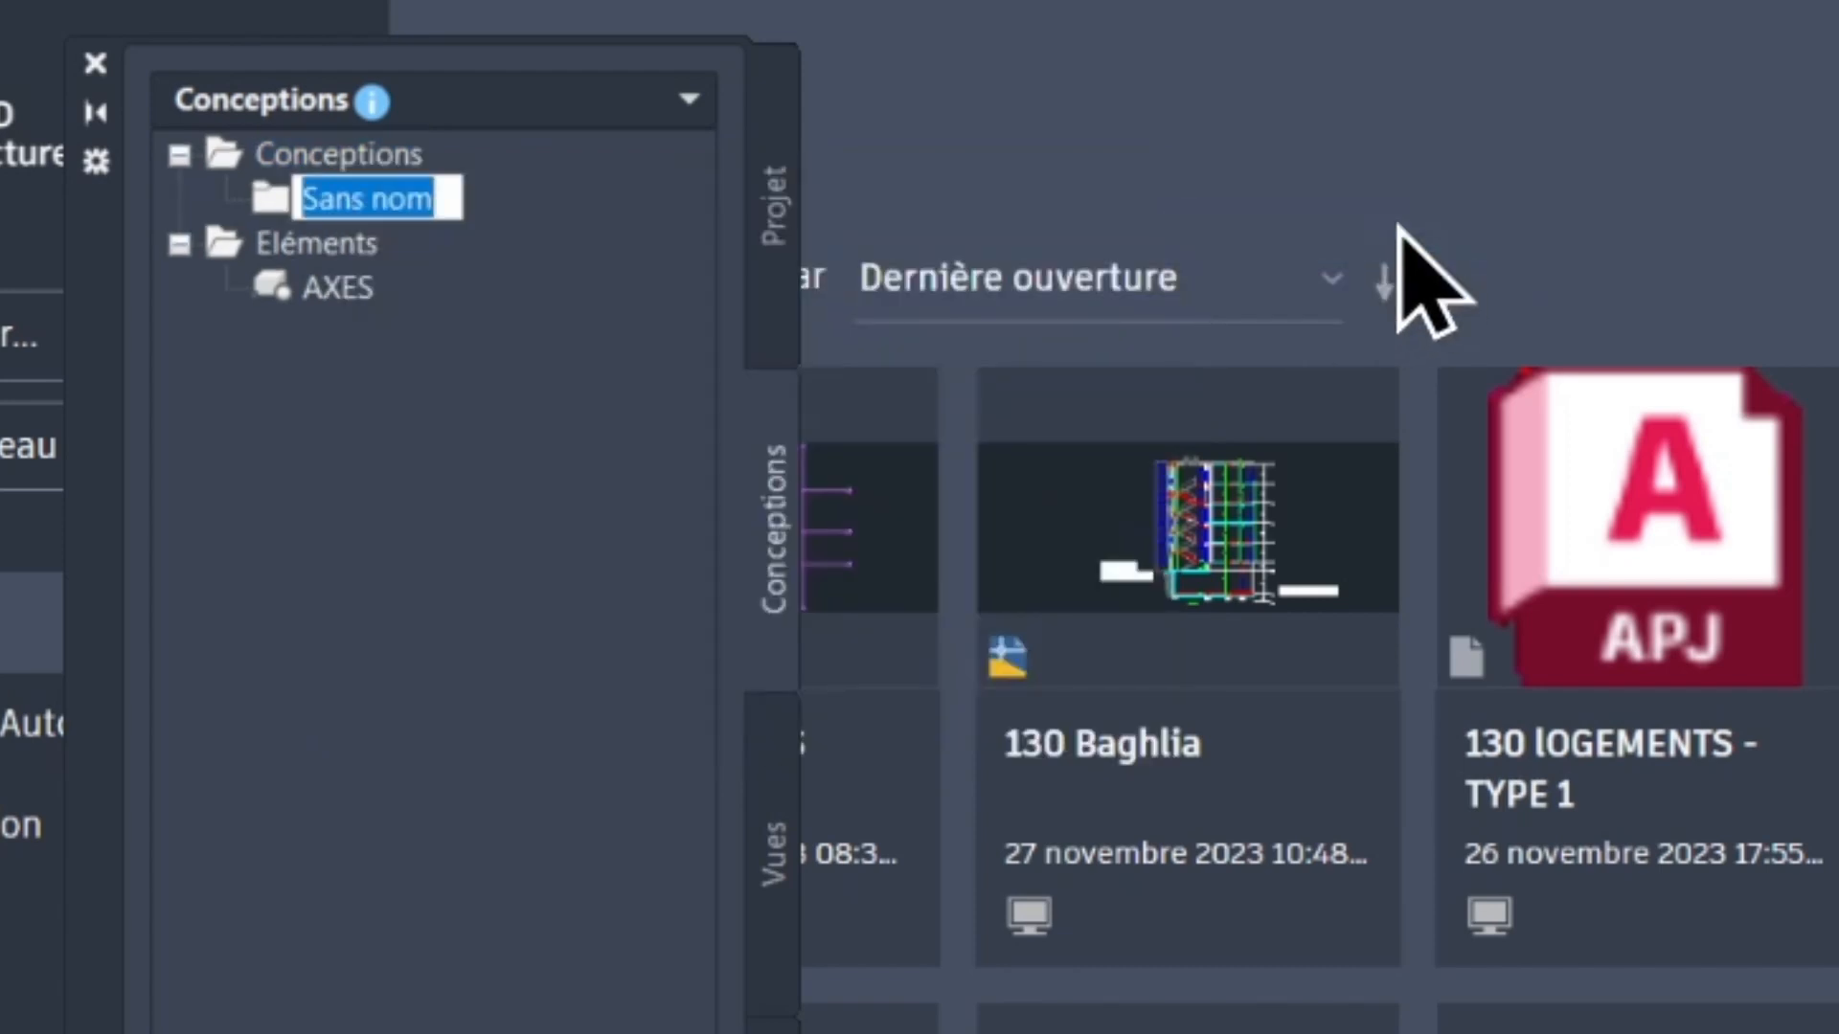
{"action": "type", "text": "Arc"}
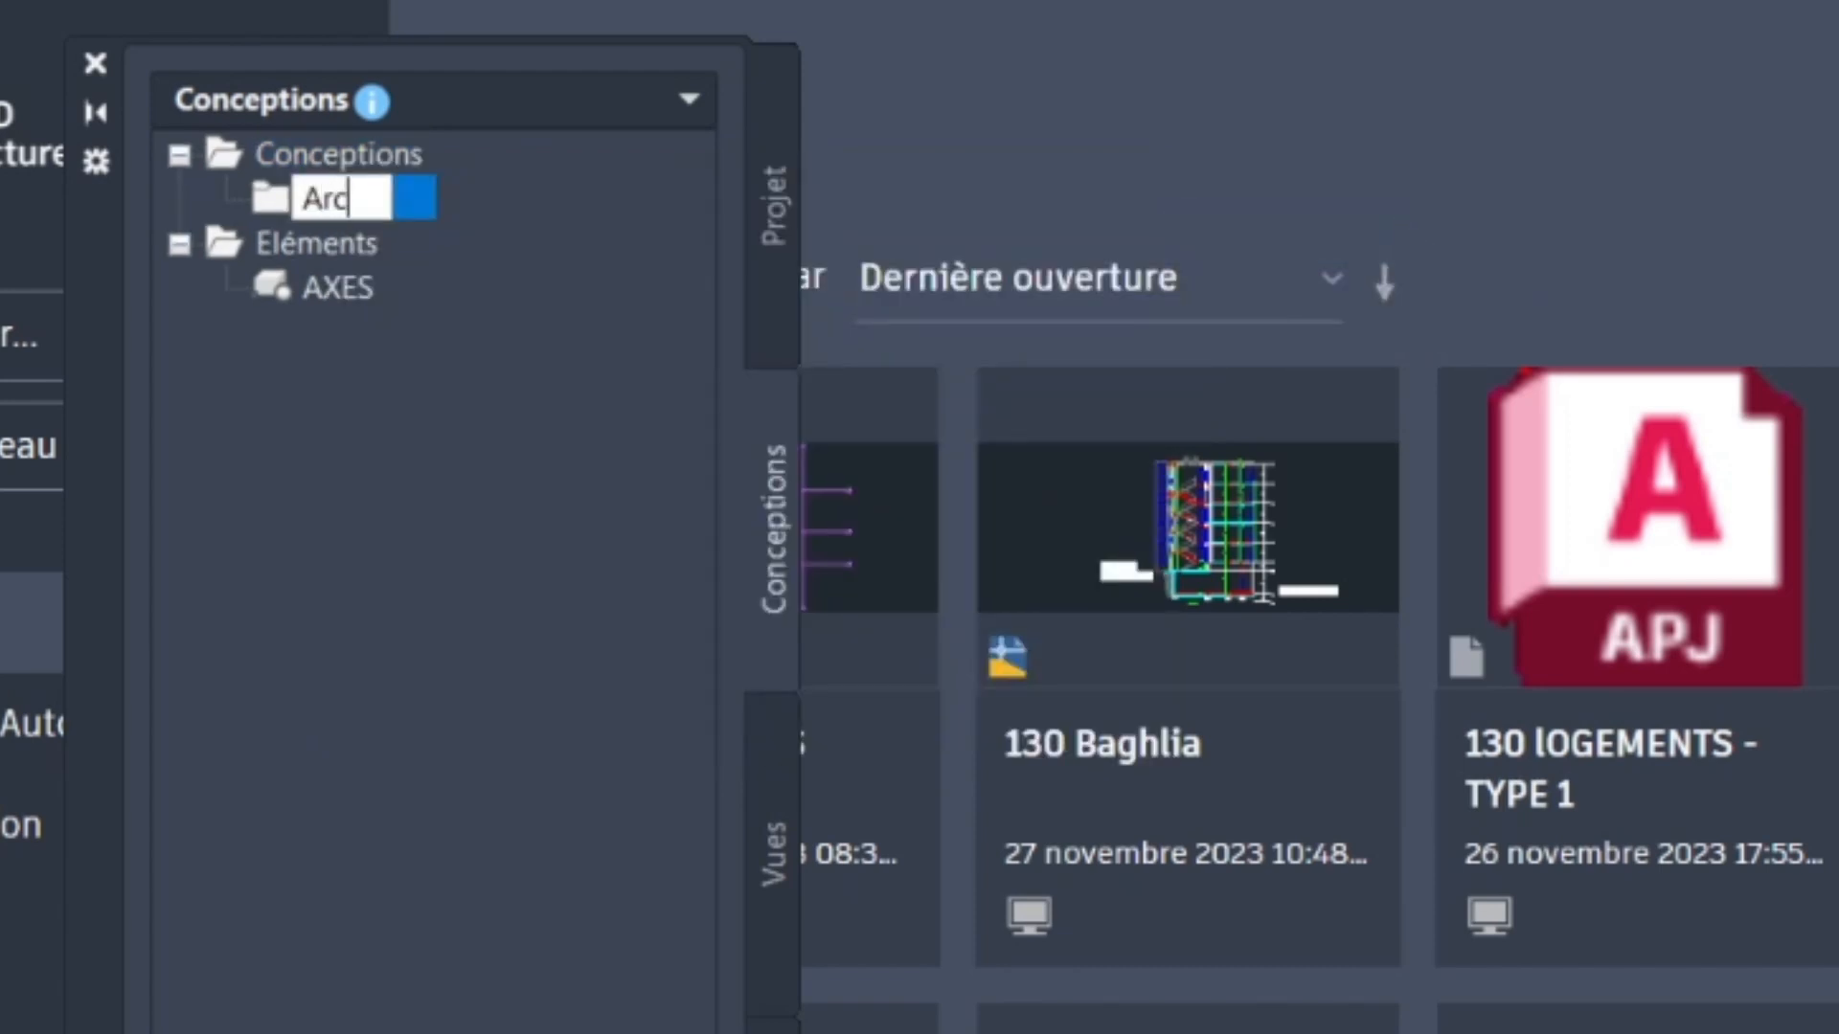
{"action": "type", "text": "hitecture"}
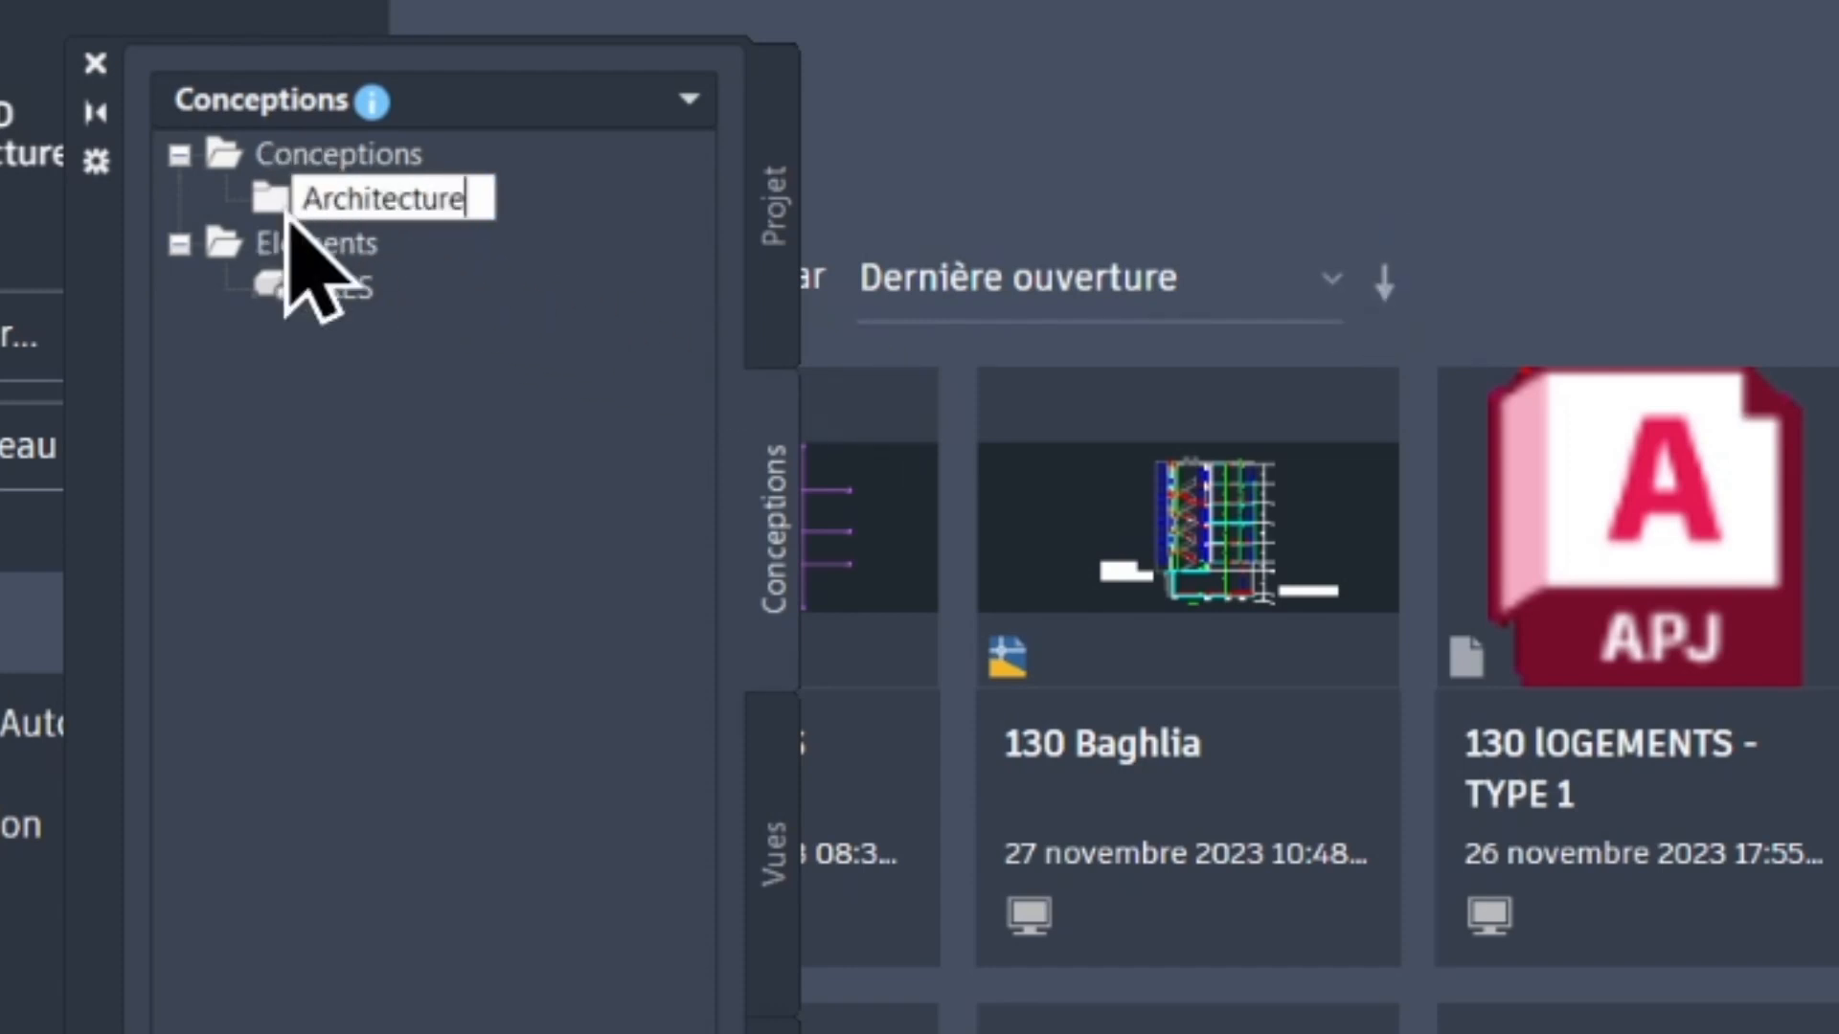
{"action": "key", "text": "Return"}
{"action": "right_click", "coordinate": [279, 212]}
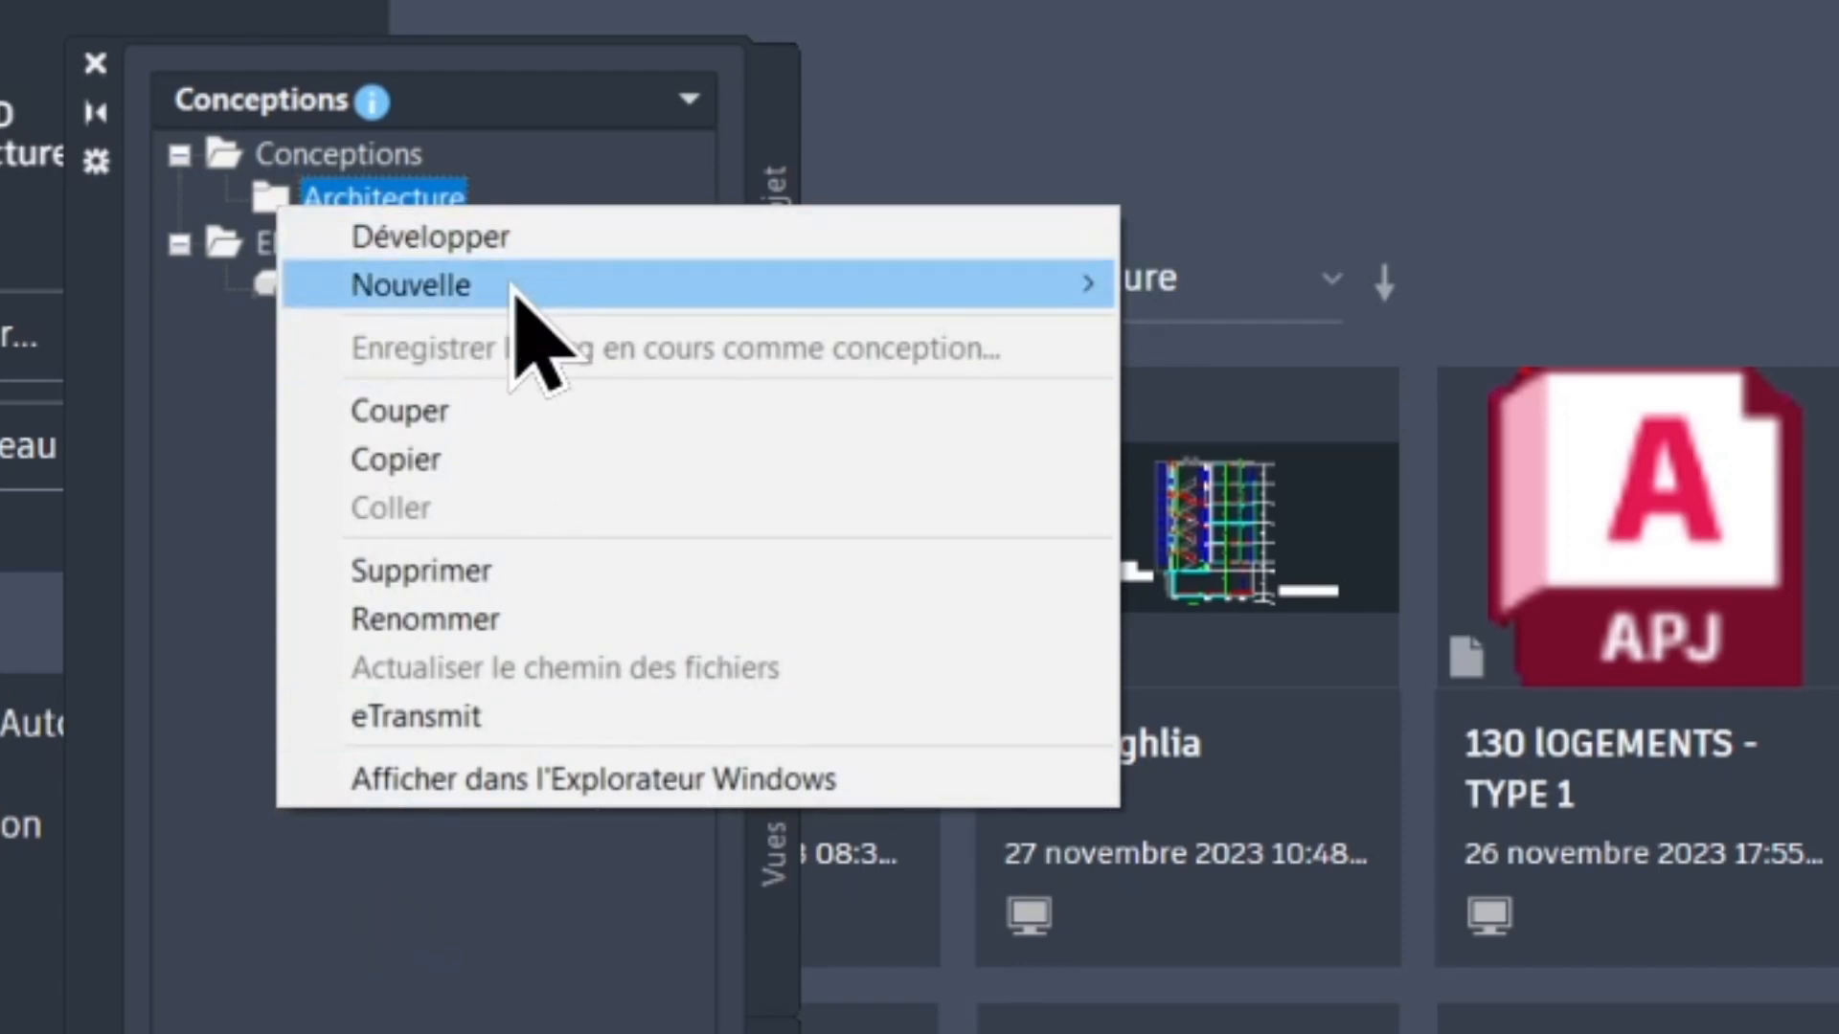
{"action": "mouse_move", "coordinate": [549, 301]}
{"action": "left_click", "coordinate": [1293, 345]}
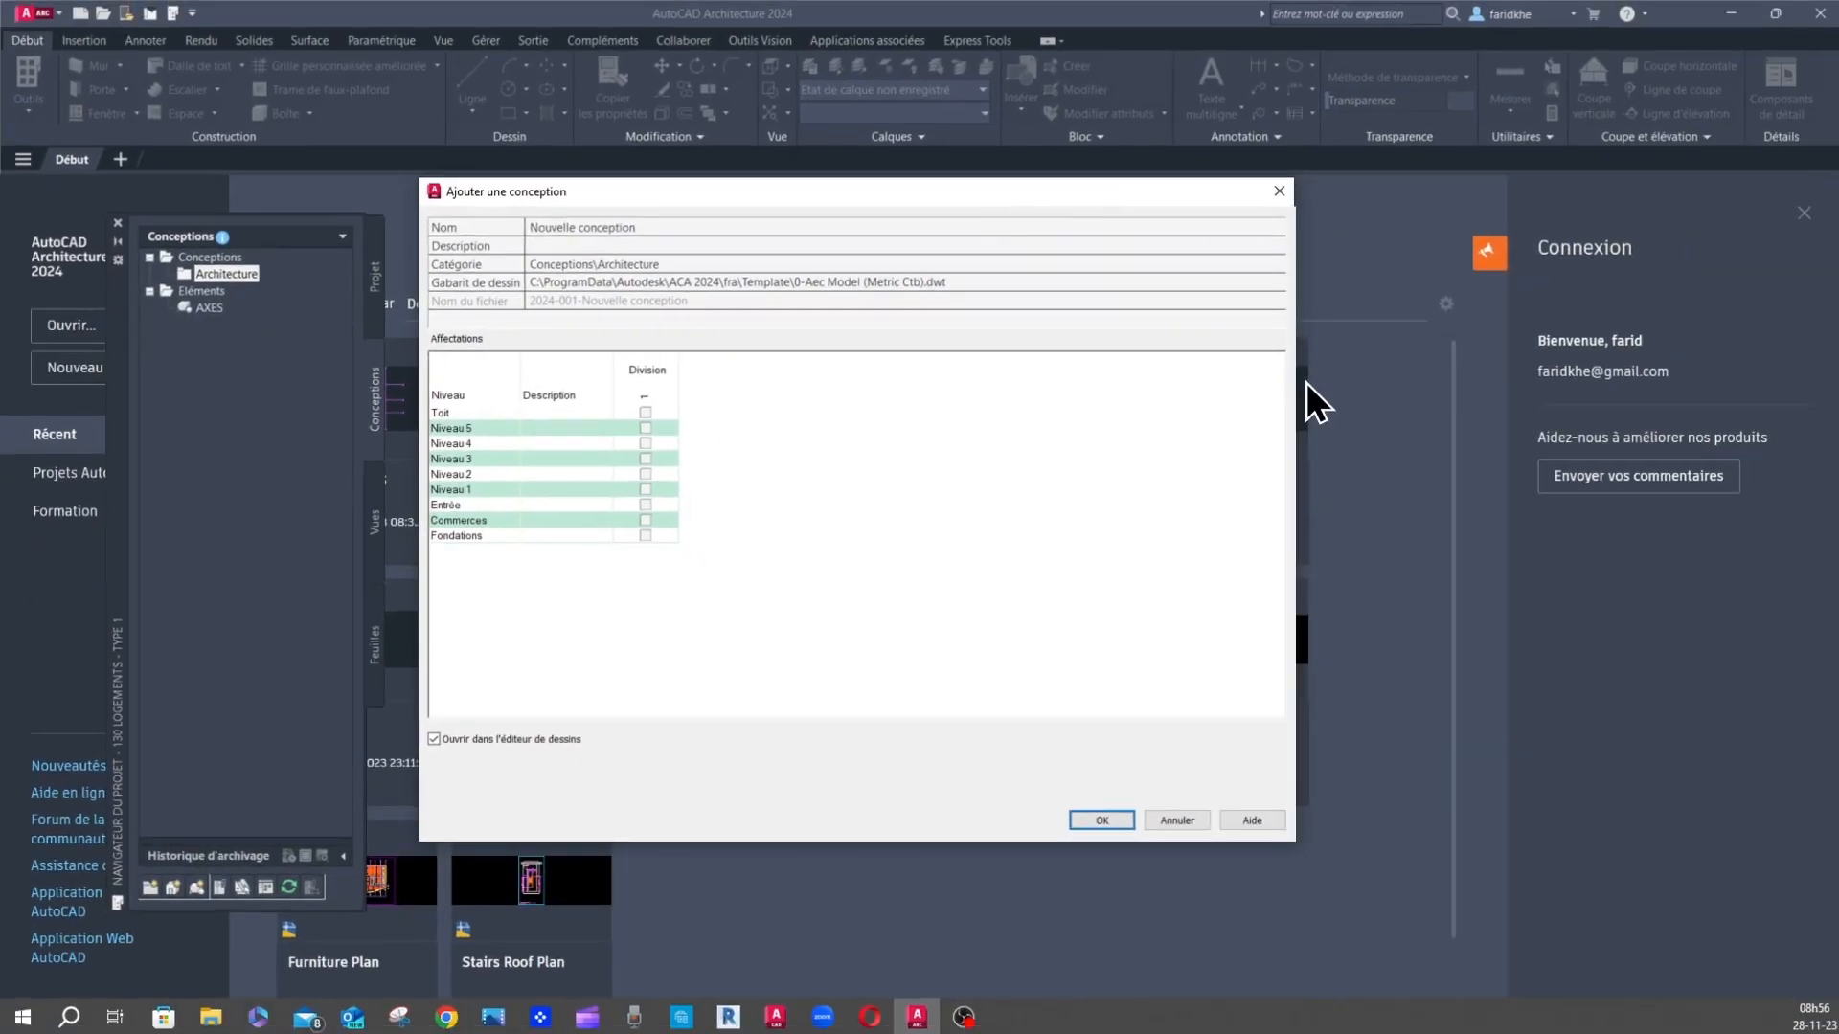
{"action": "left_click_drag", "start_coordinate": [1294, 382], "coordinate": [1354, 382]}
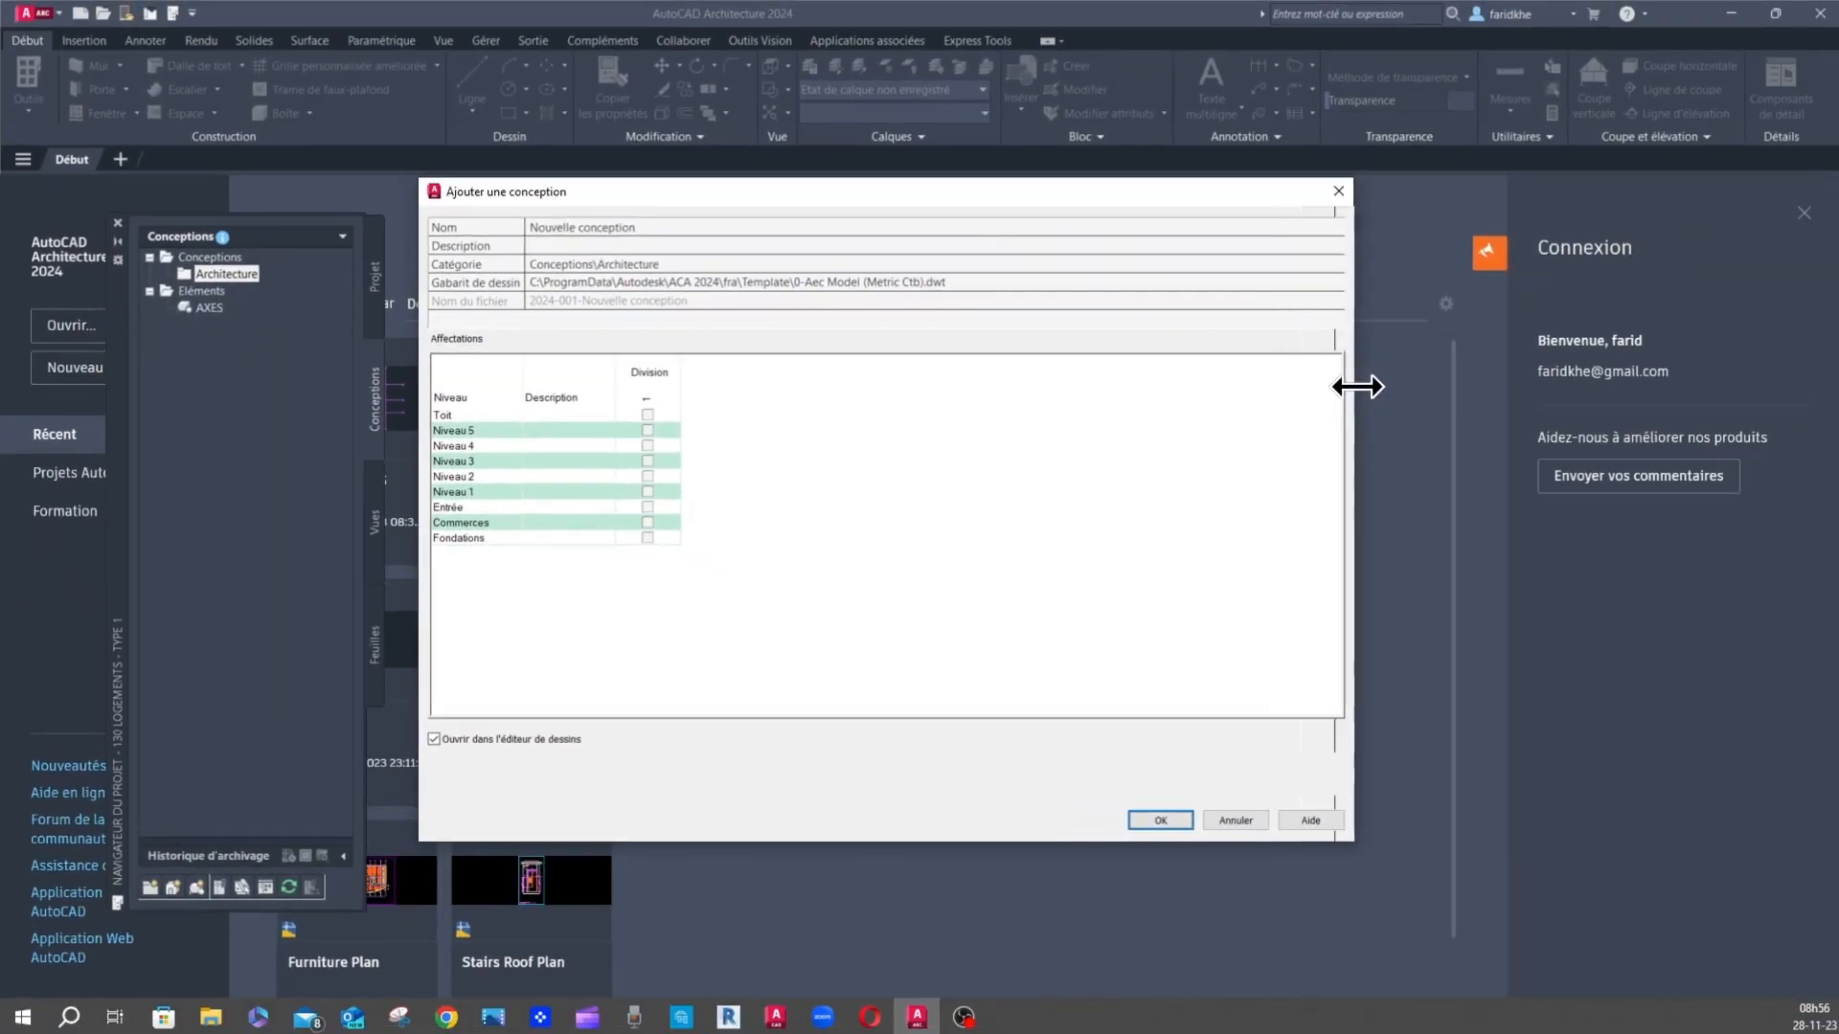
{"action": "left_click_drag", "start_coordinate": [1061, 842], "coordinate": [1063, 905]}
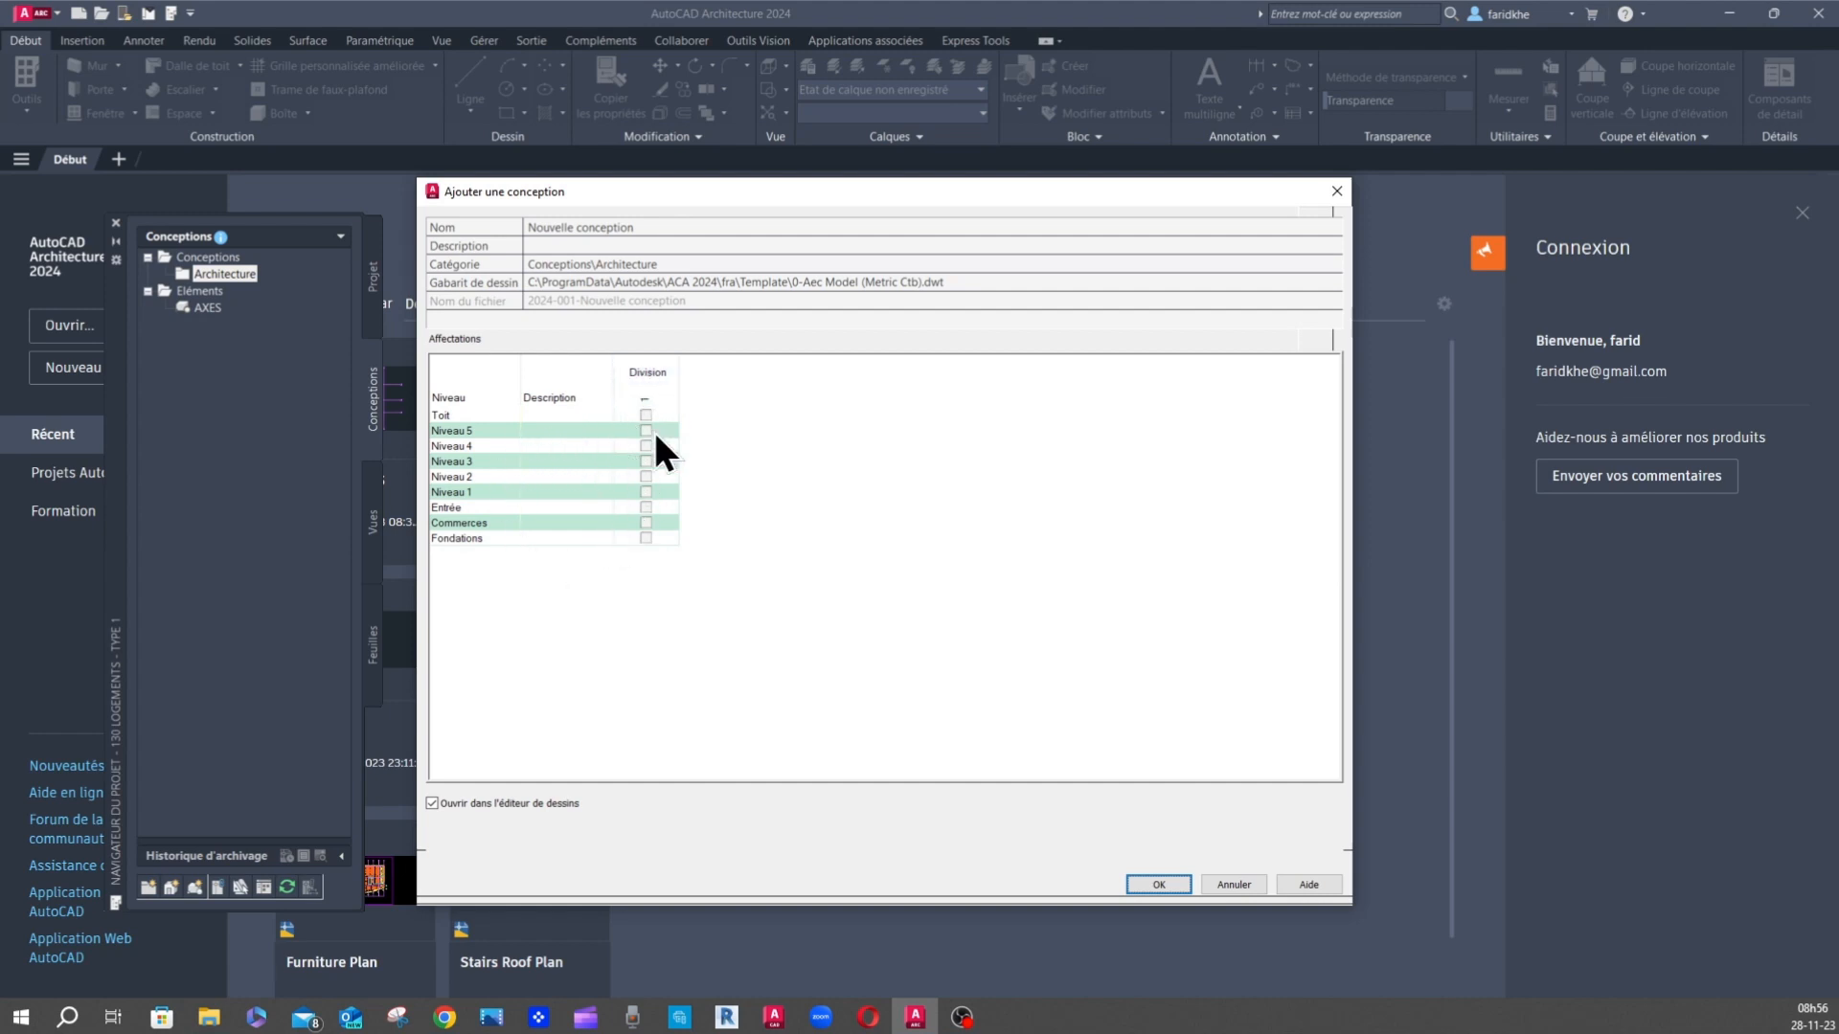
{"action": "left_click", "coordinate": [1337, 192]}
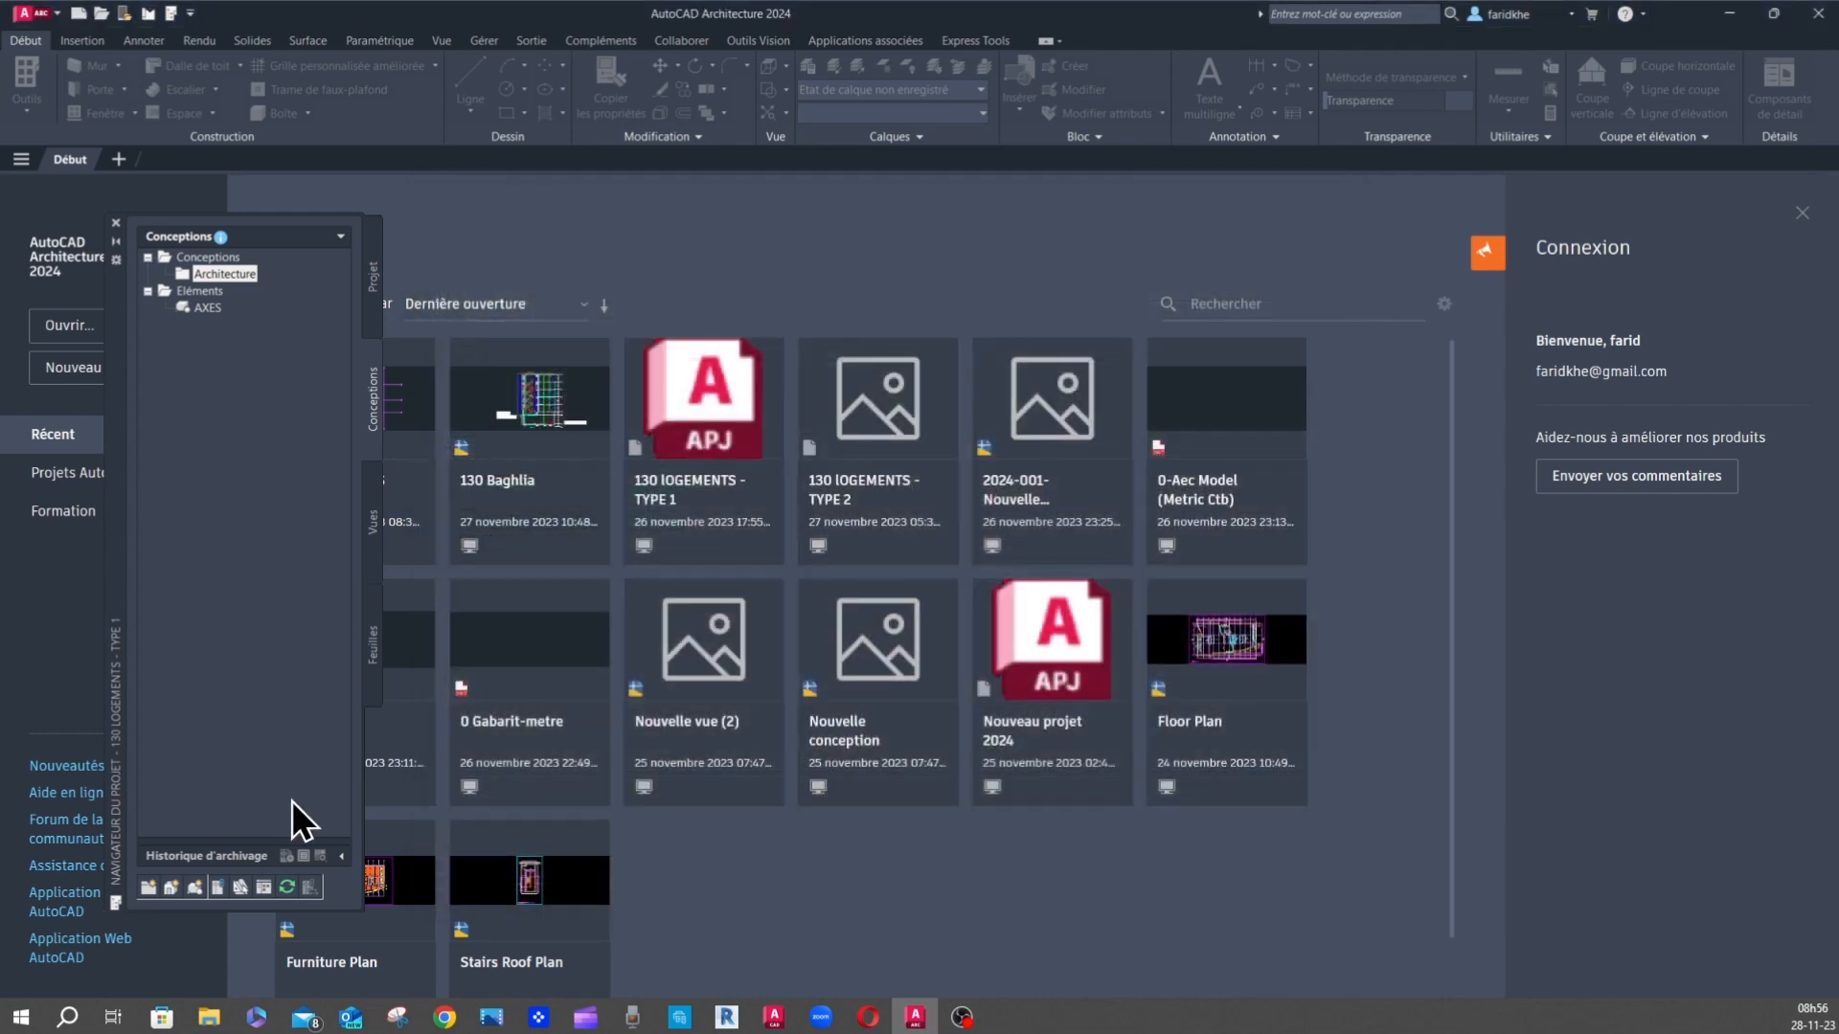
- Examine the project's levels and its Divisions settings, leaving them unchanged
{"action": "left_click", "coordinate": [378, 292]}
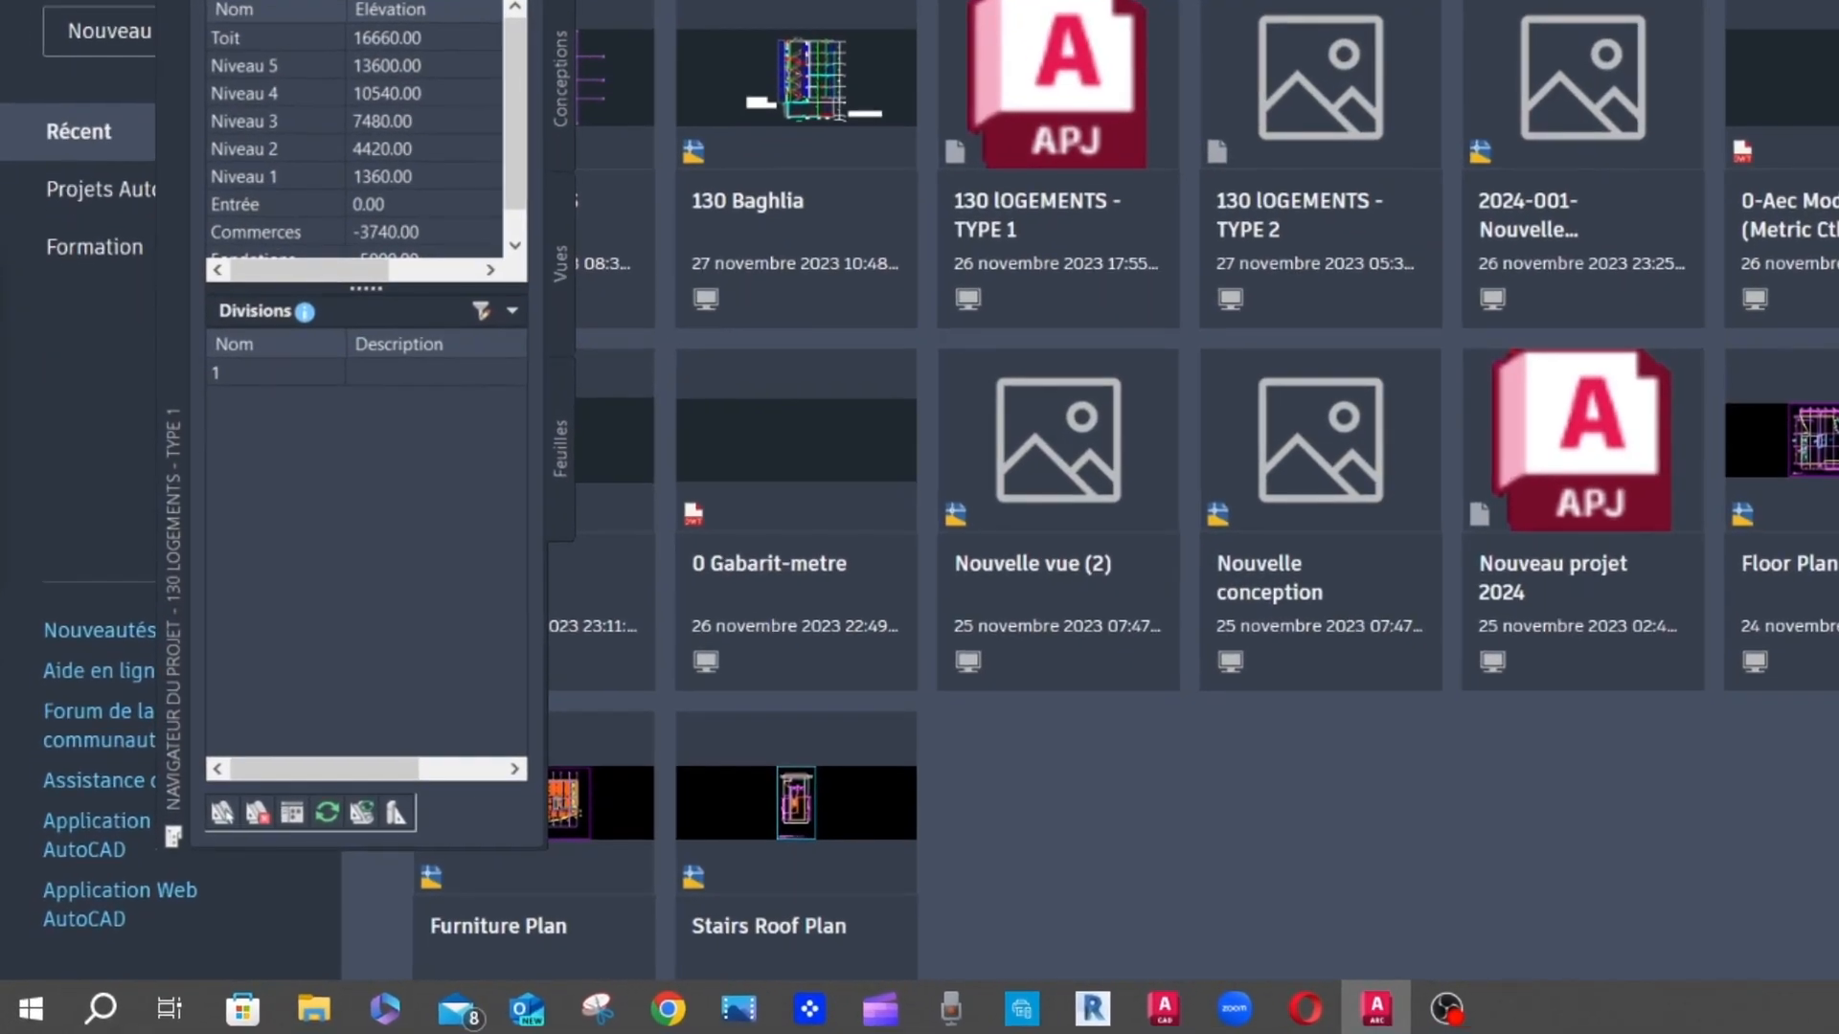
{"action": "left_click", "coordinate": [481, 310]}
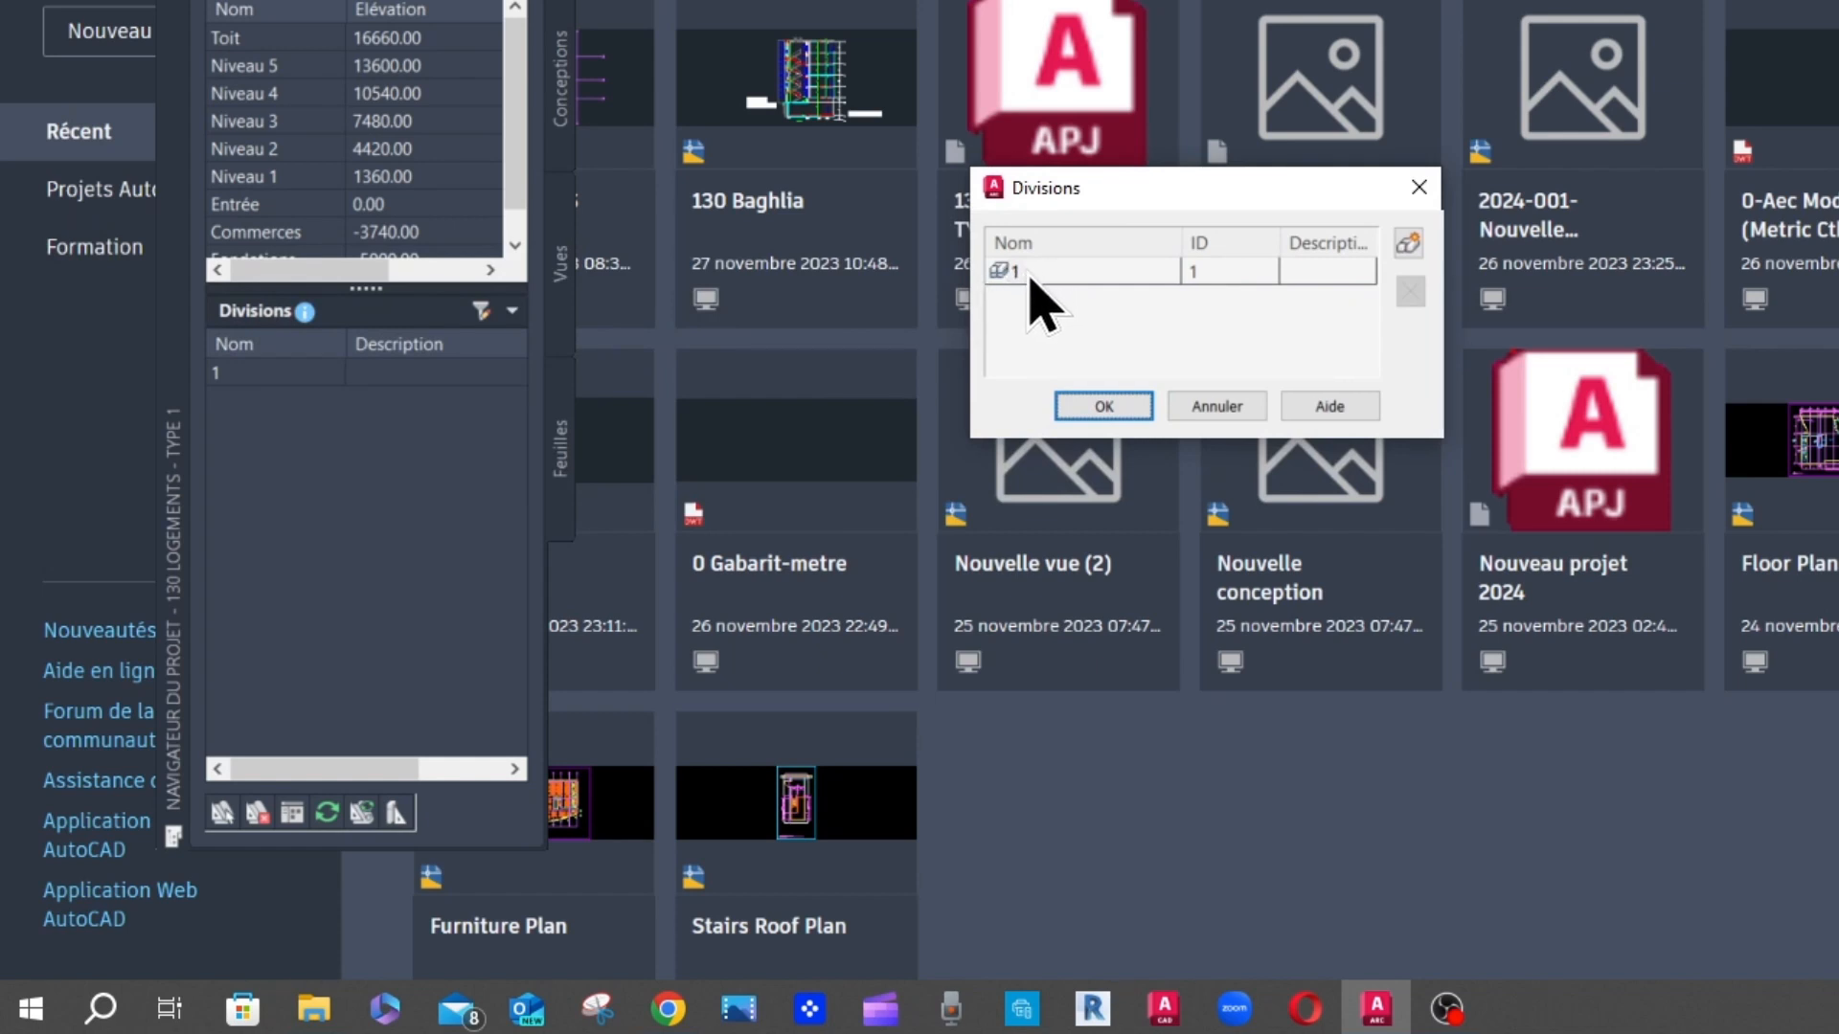
{"action": "left_click", "coordinate": [1217, 415]}
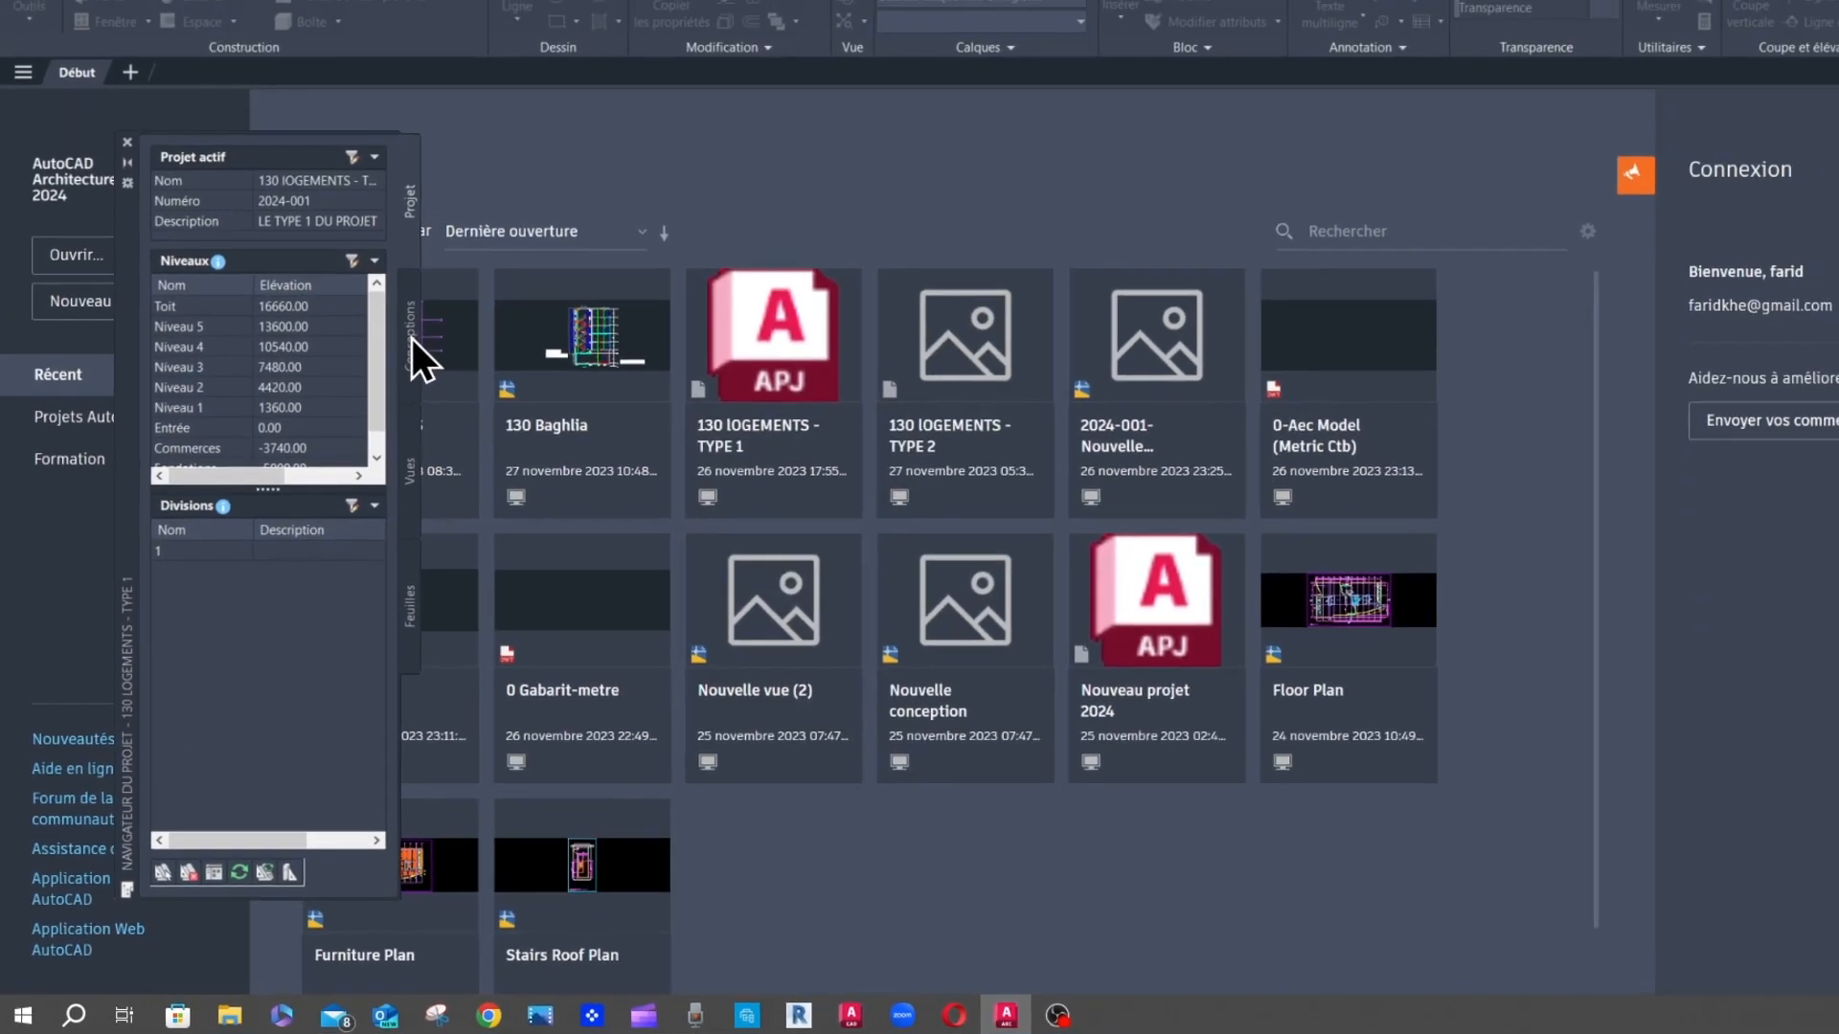
- Add a conception named Plan Fondation to the Architecture category, assign it to the Fondations level, and open it in the drawing editor
{"action": "left_click", "coordinate": [459, 234]}
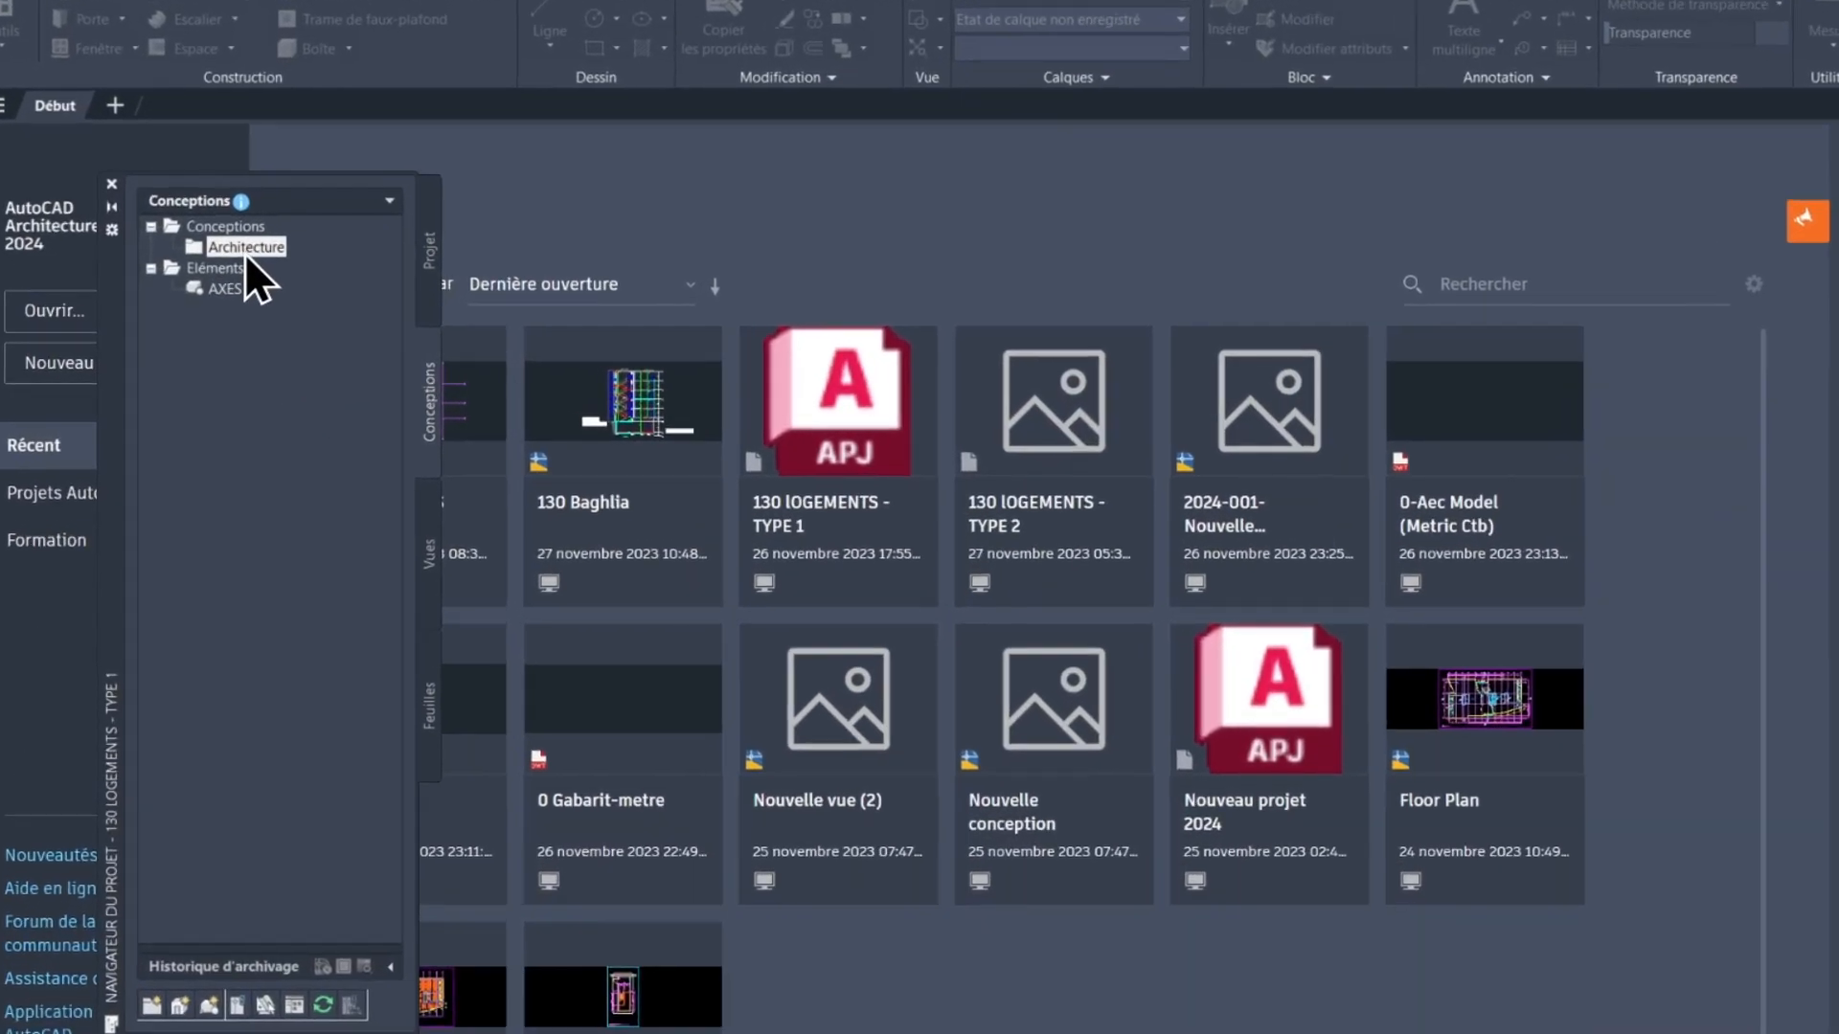
{"action": "right_click", "coordinate": [217, 277]}
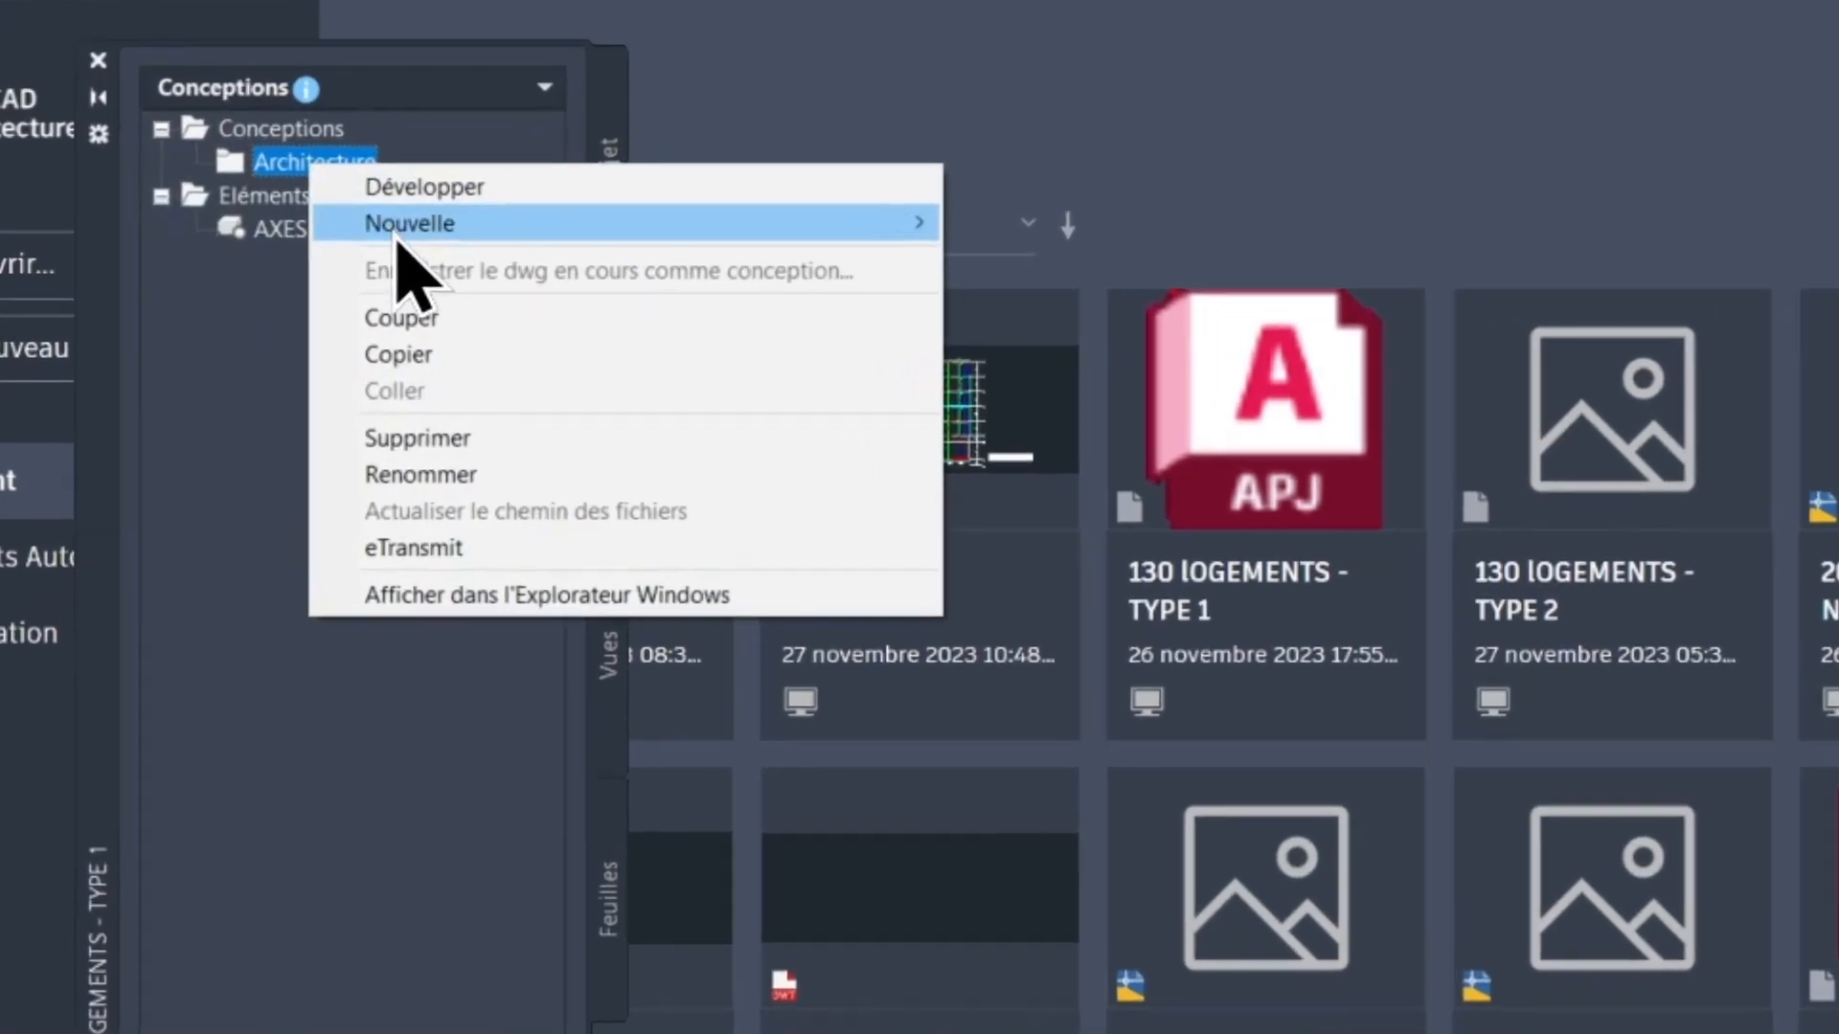
{"action": "mouse_move", "coordinate": [407, 273]}
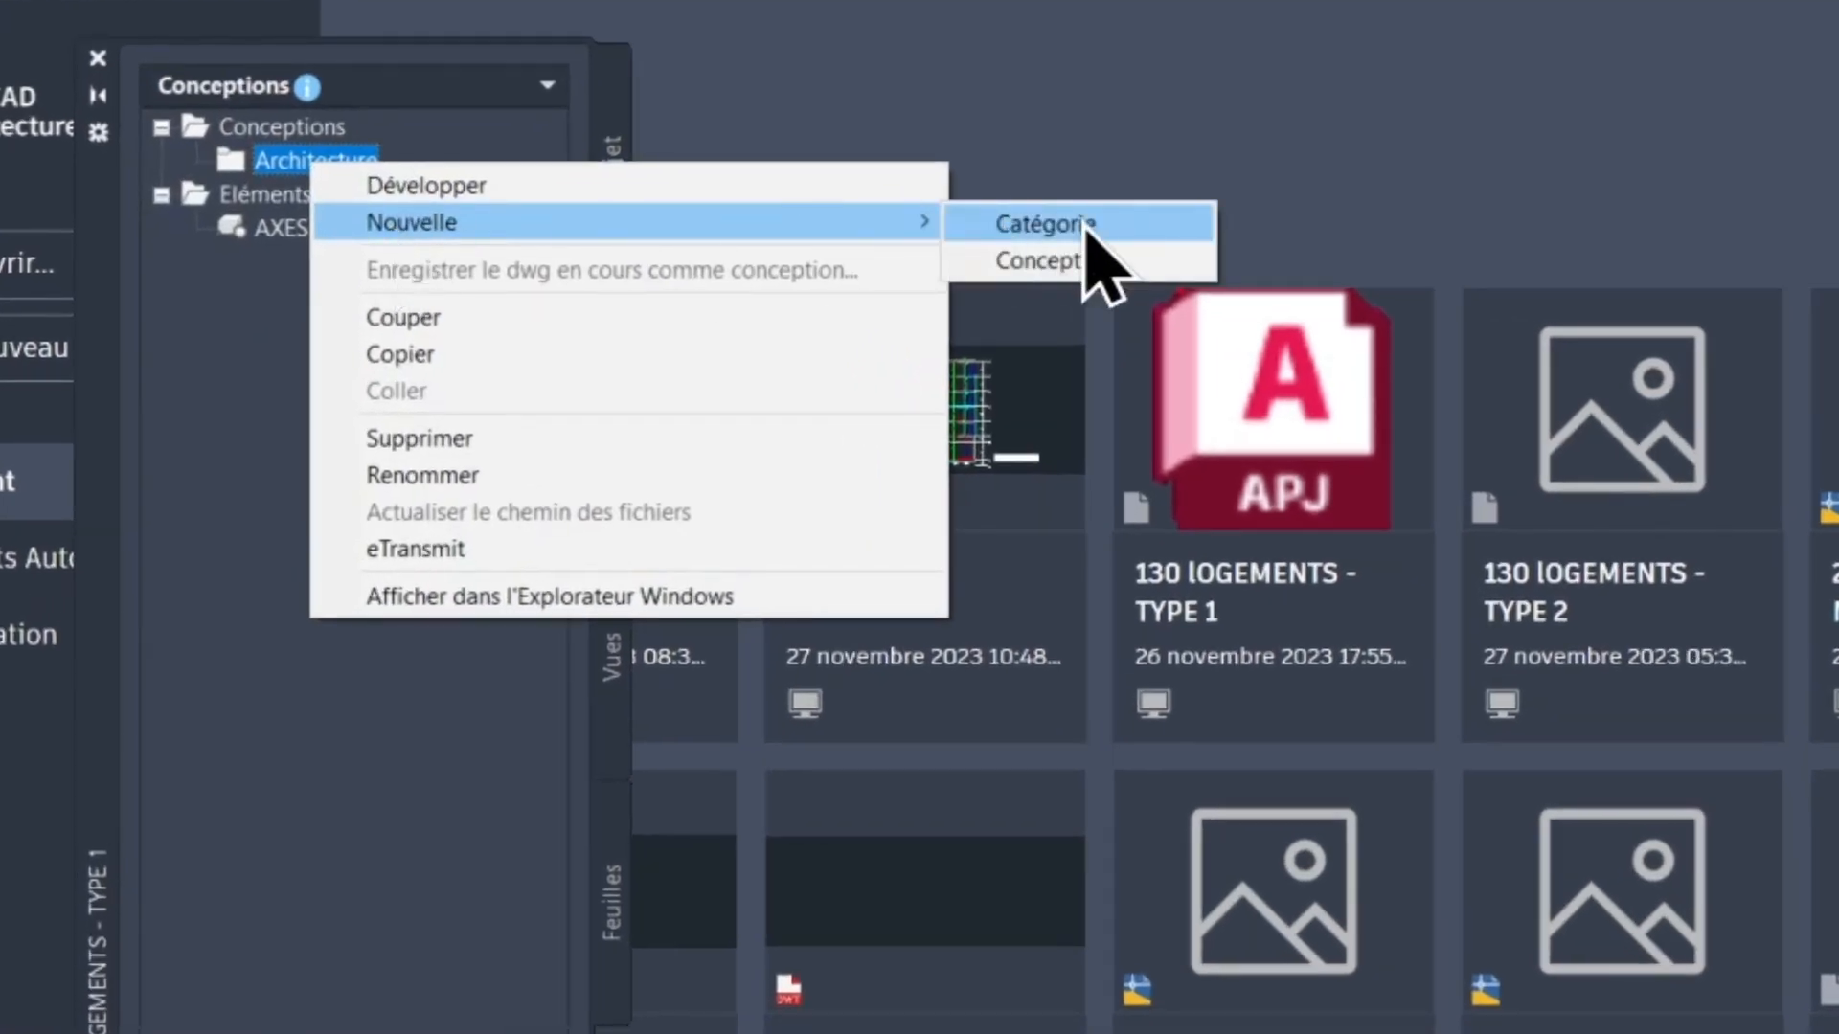
{"action": "left_click", "coordinate": [1072, 263]}
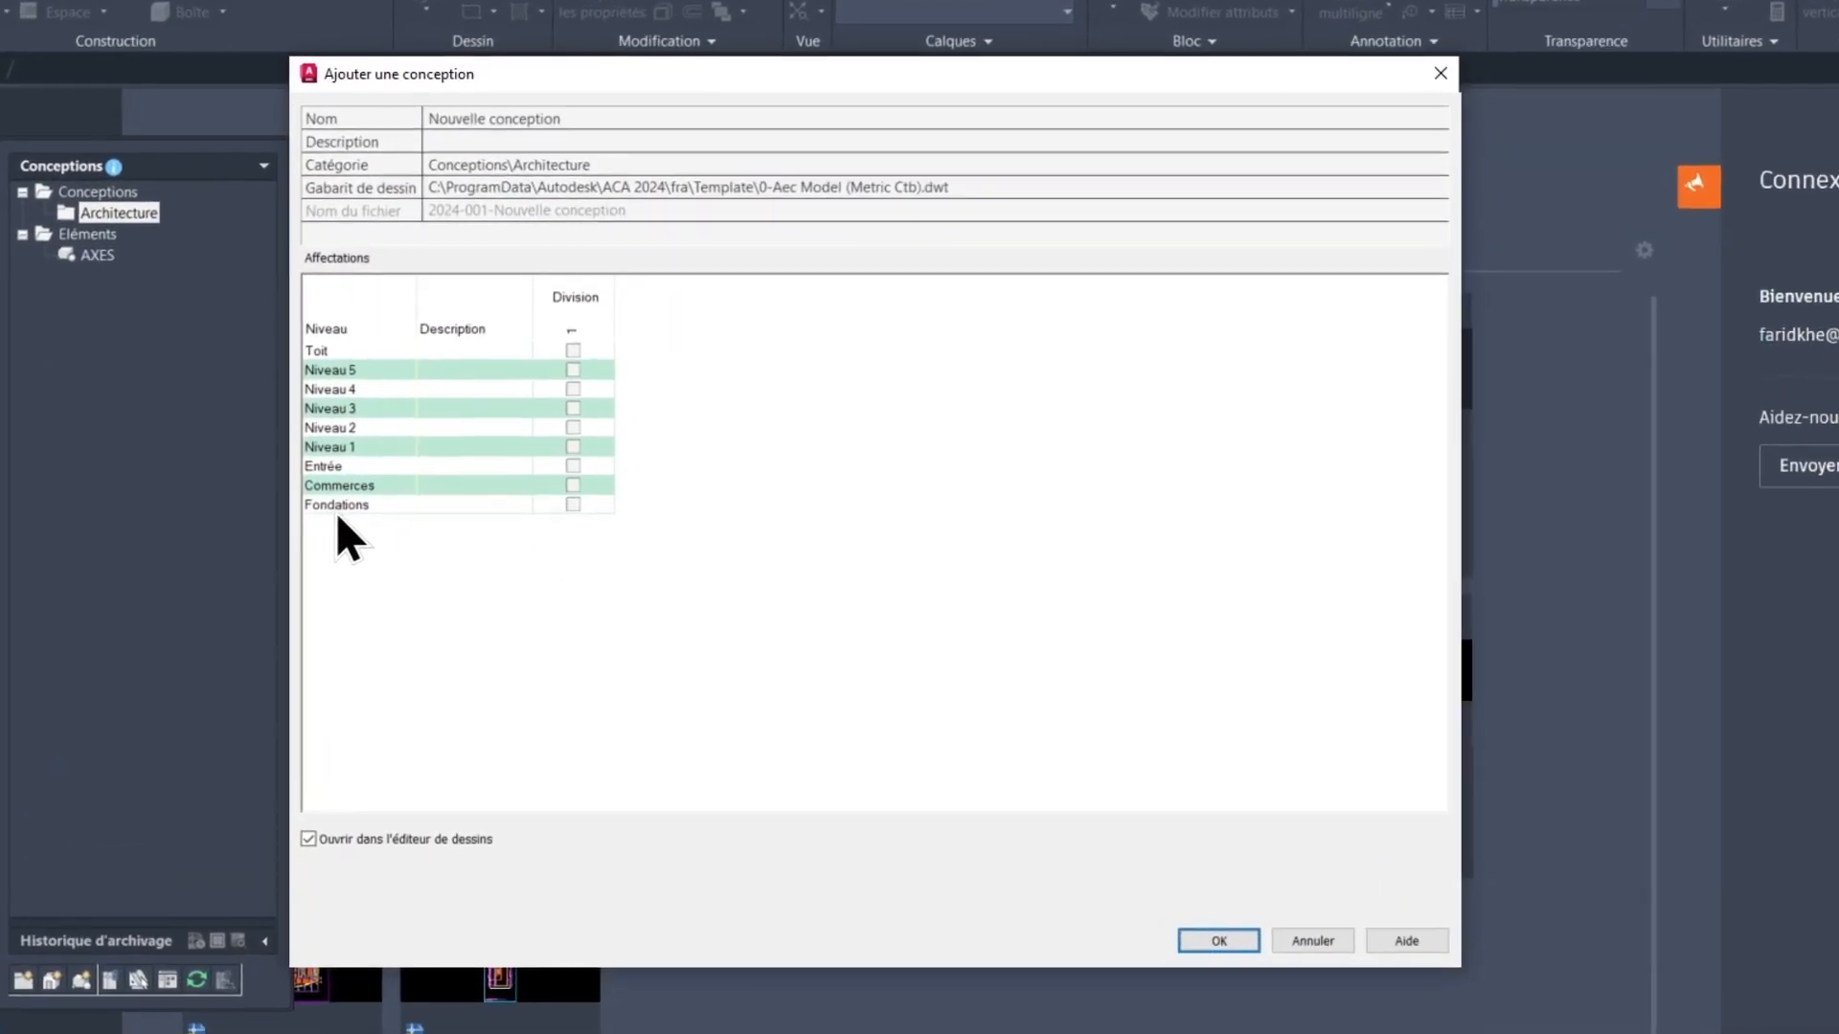
{"action": "left_click", "coordinate": [572, 505]}
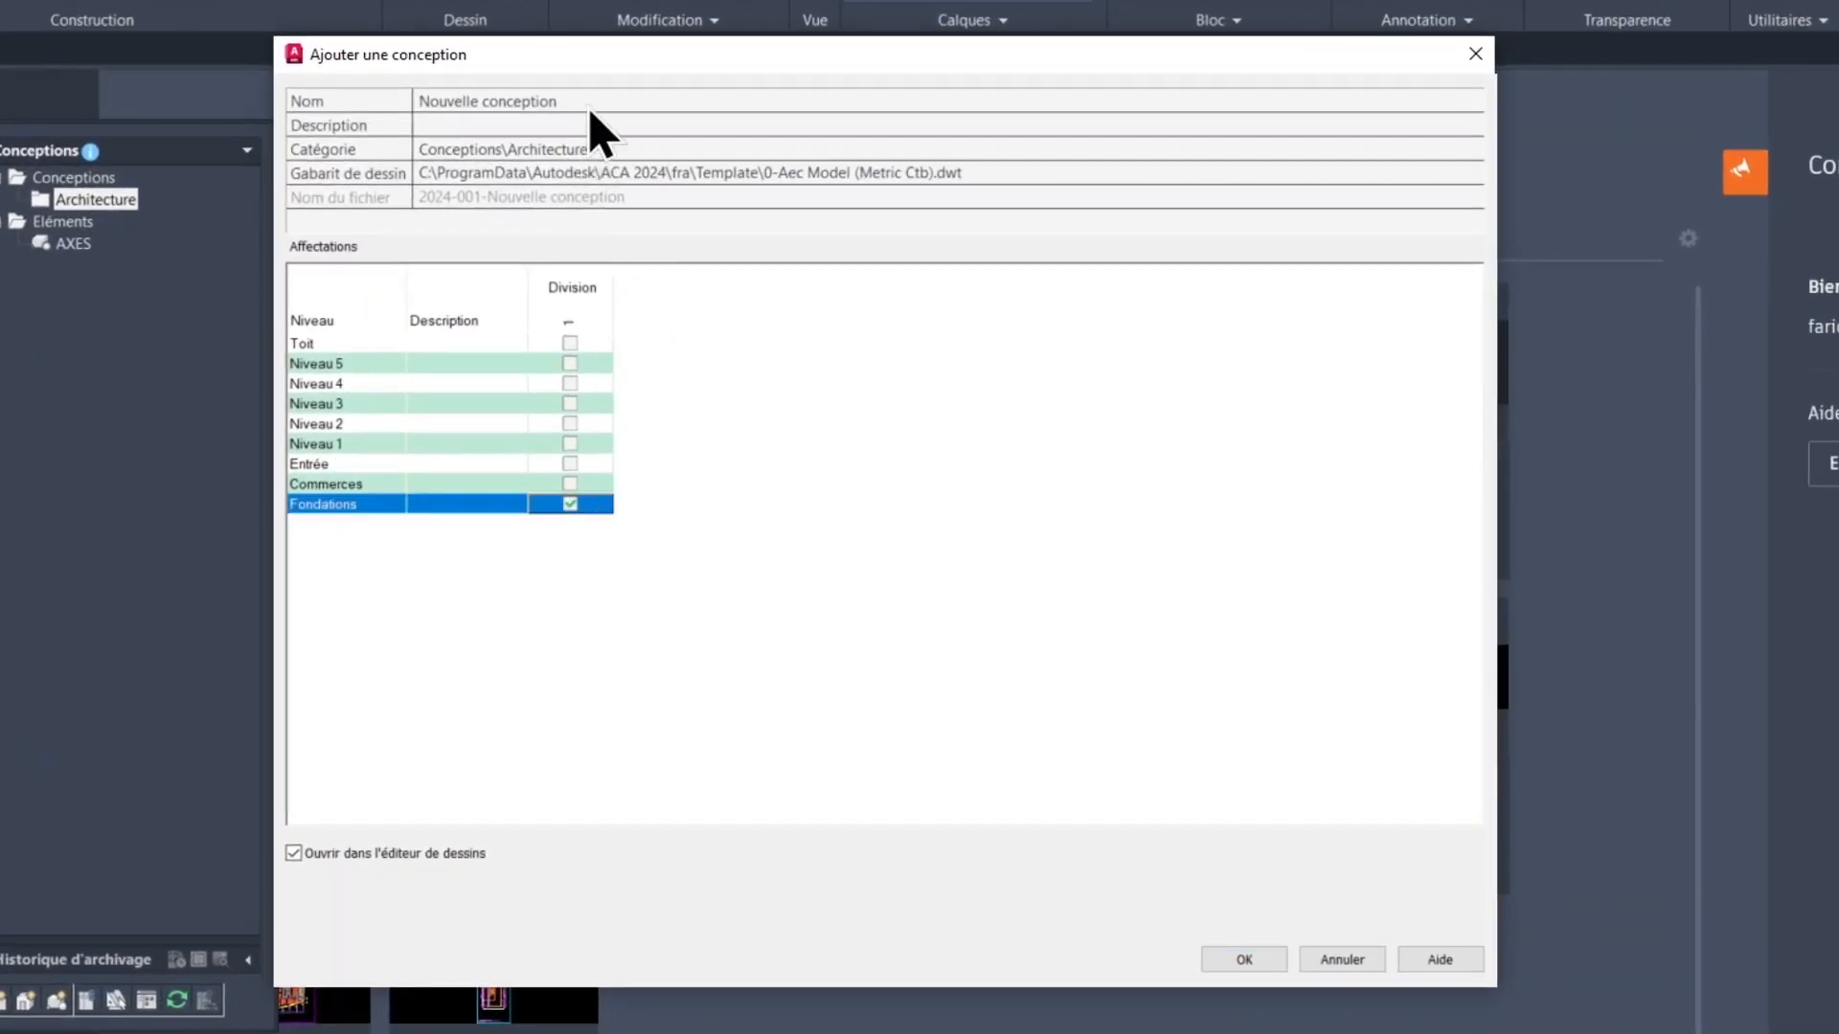
{"action": "left_click", "coordinate": [588, 99]}
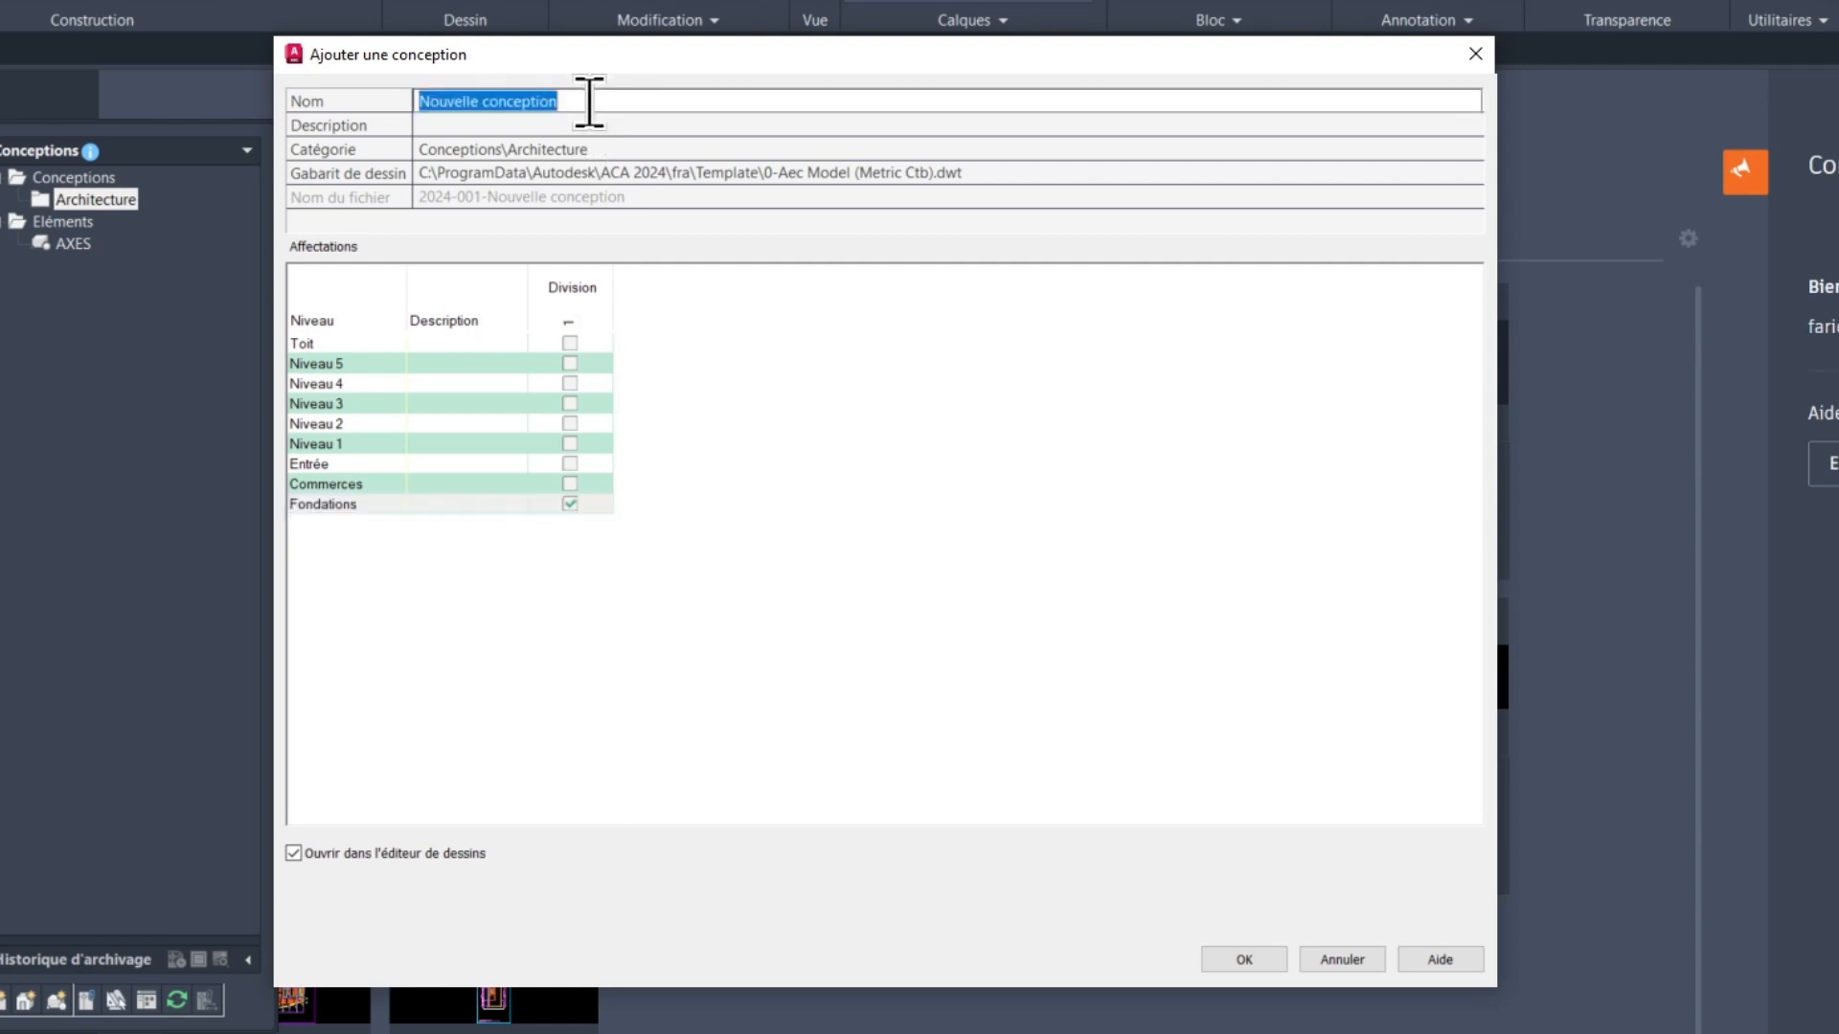
{"action": "type", "text": "Plan"}
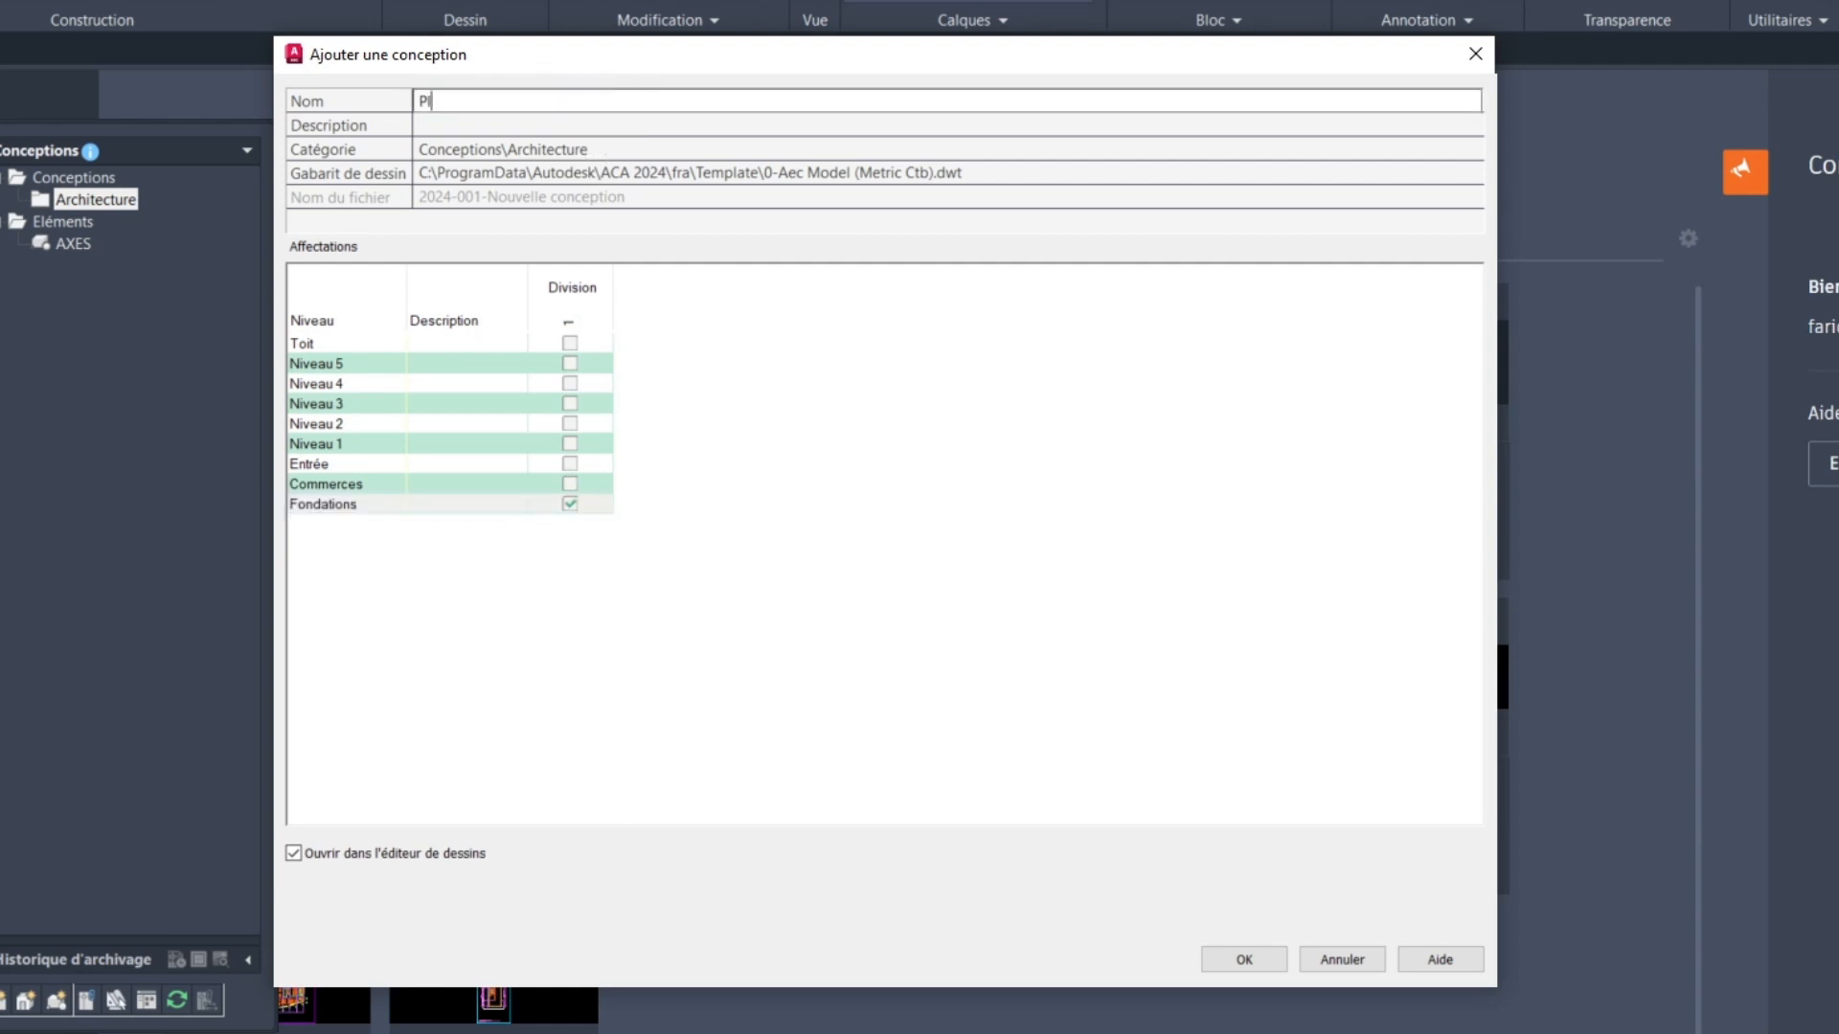
{"action": "type", "text": " Fondation"}
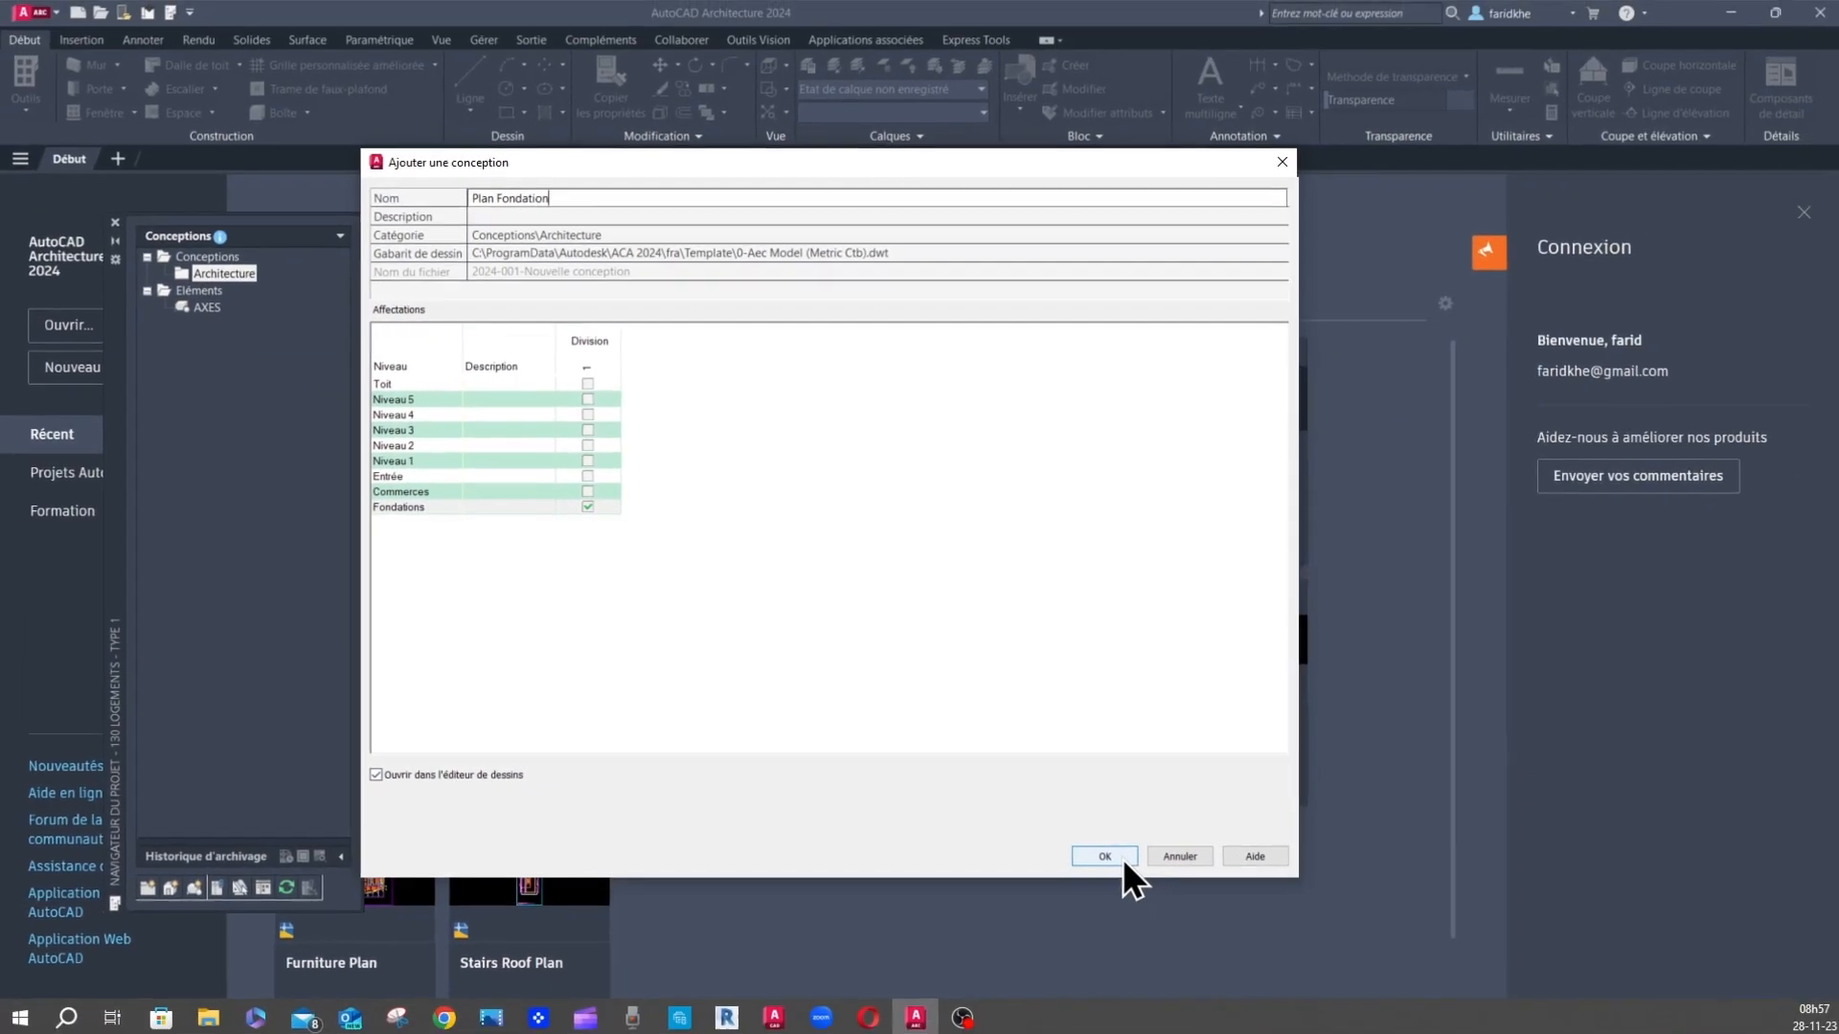
{"action": "left_click", "coordinate": [1104, 856]}
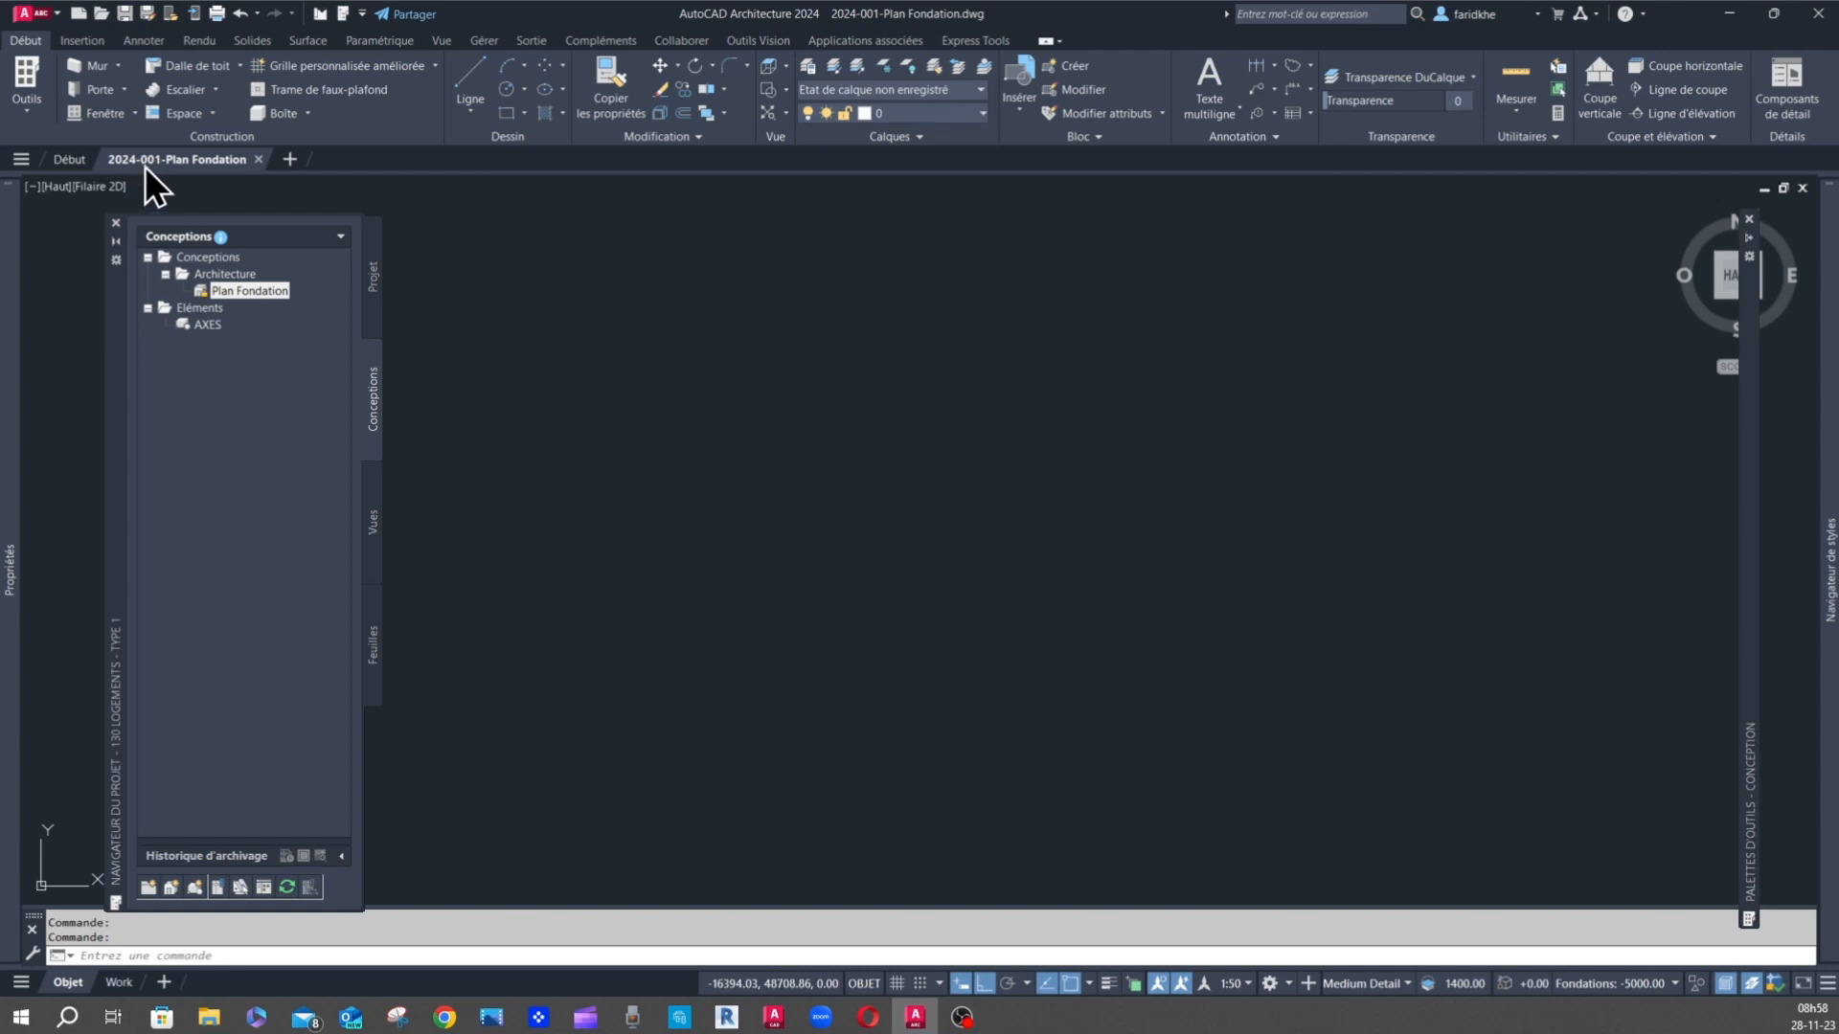
- Examine the new conception's files in File Explorer under 2024- 130 lOGEMENT, 130 lOGEMENTS - TYPE 1, Constructs, Architecture, then return to AutoCAD Architecture
{"action": "mouse_move", "coordinate": [147, 167]}
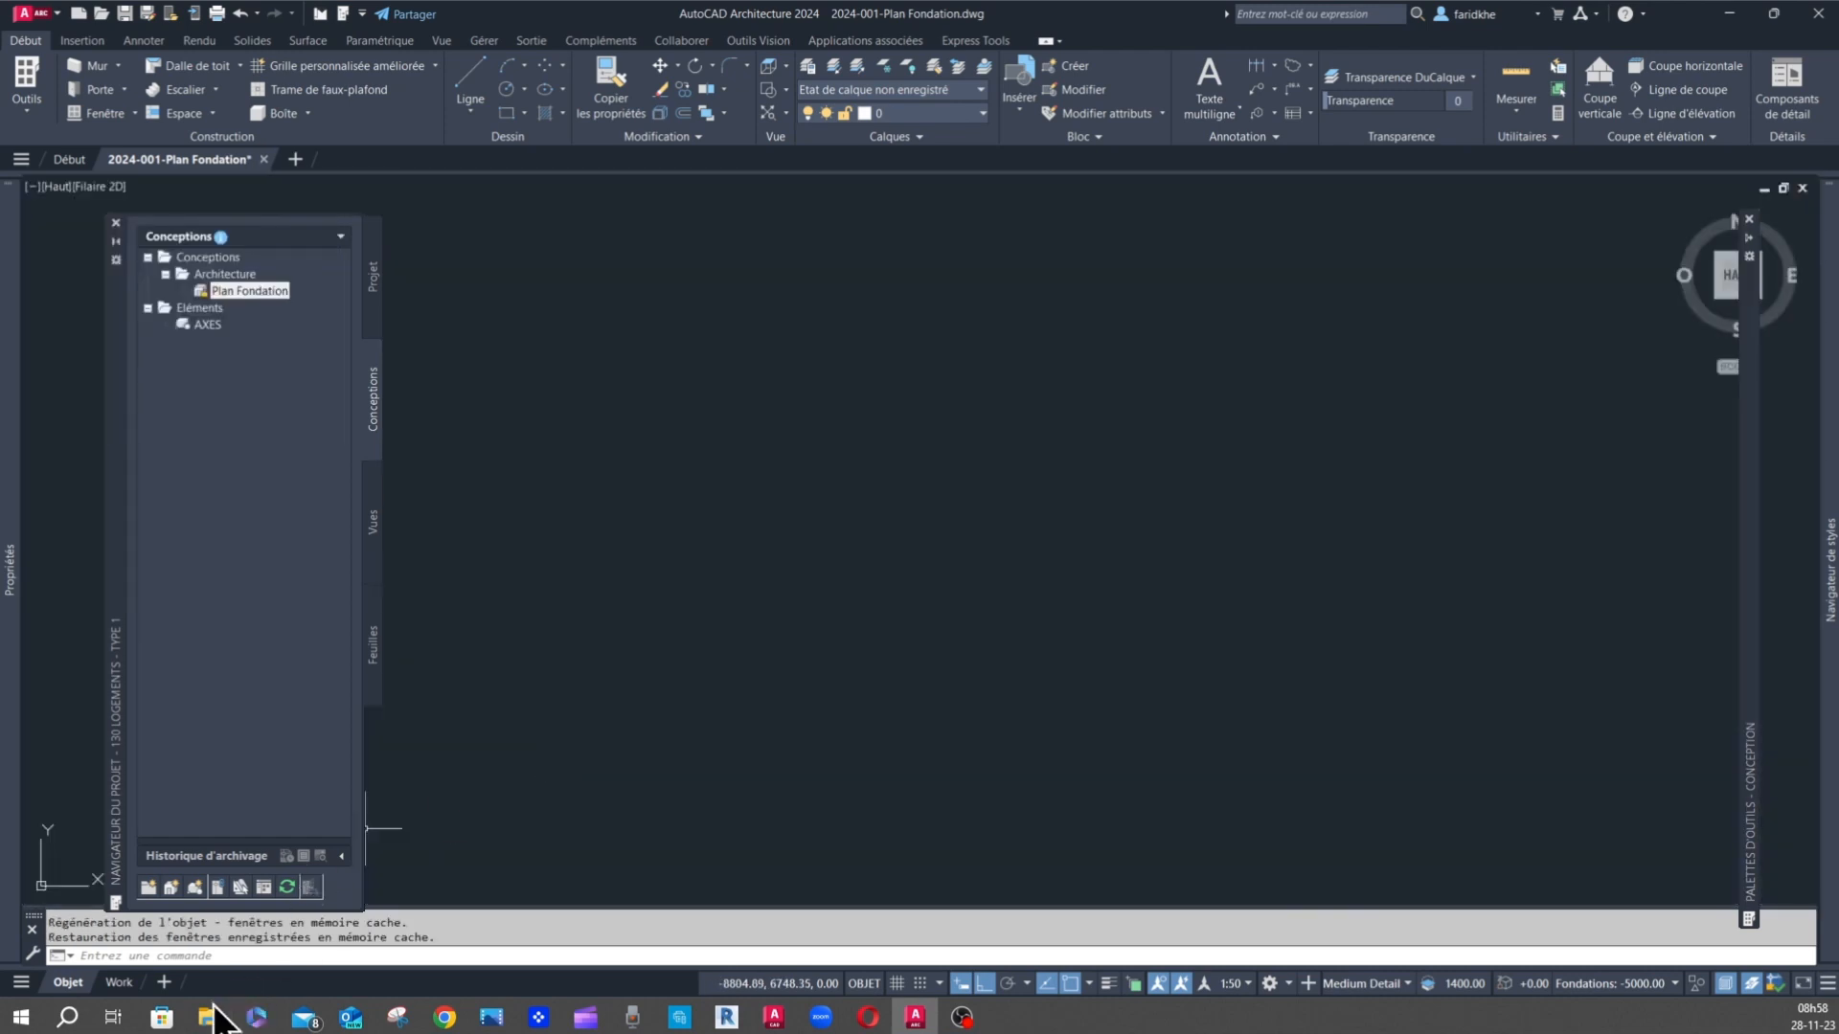
{"action": "left_click", "coordinate": [209, 1017]}
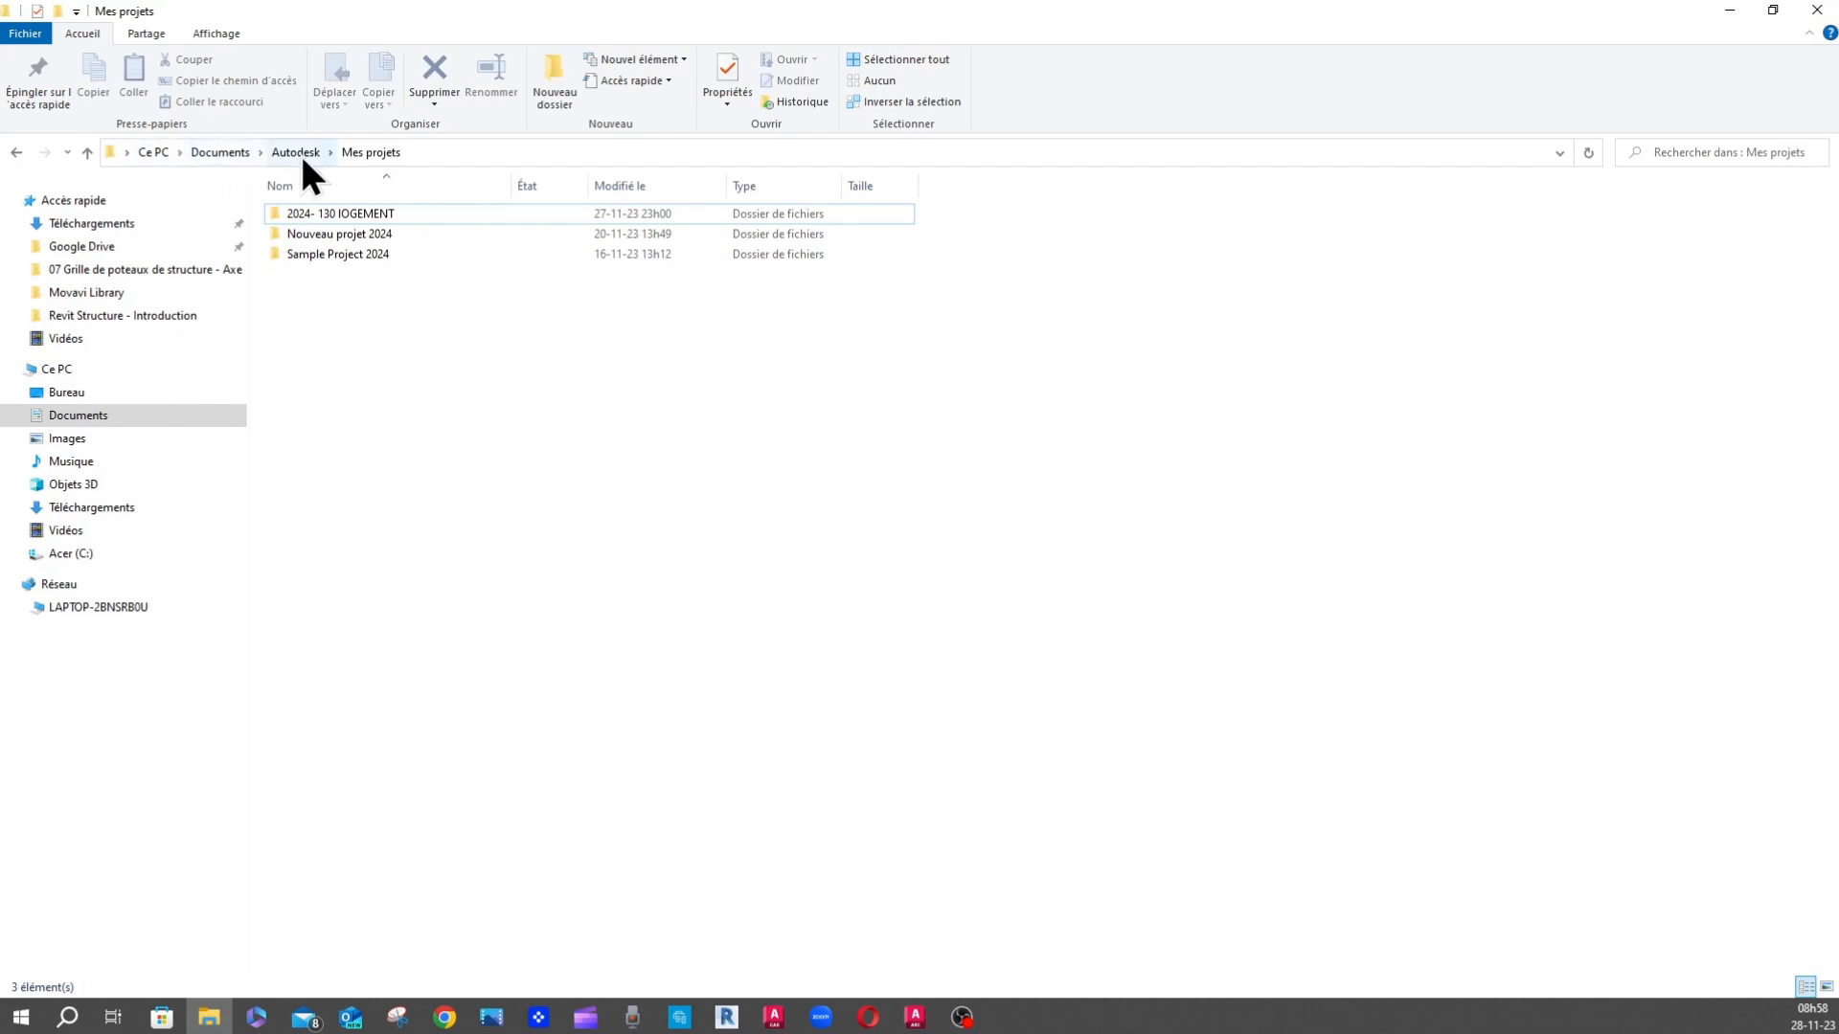
{"action": "double_click", "coordinate": [347, 215]}
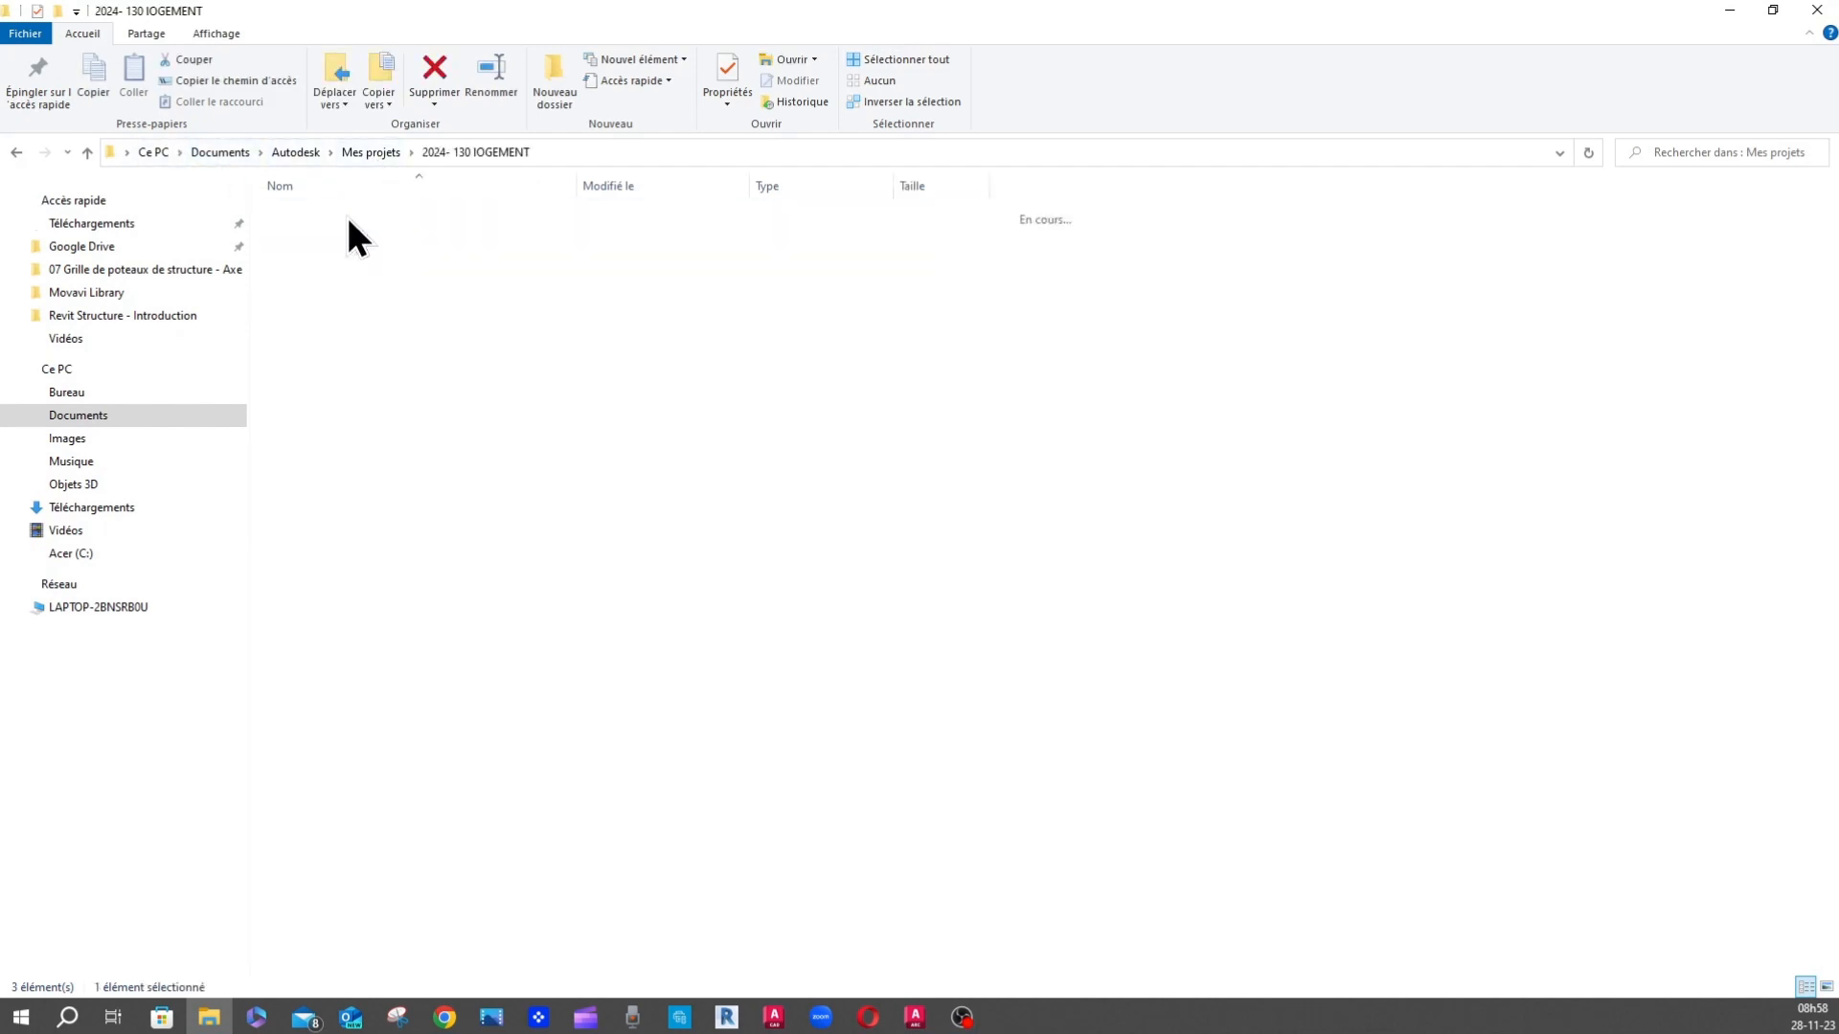
{"action": "double_click", "coordinate": [335, 215]}
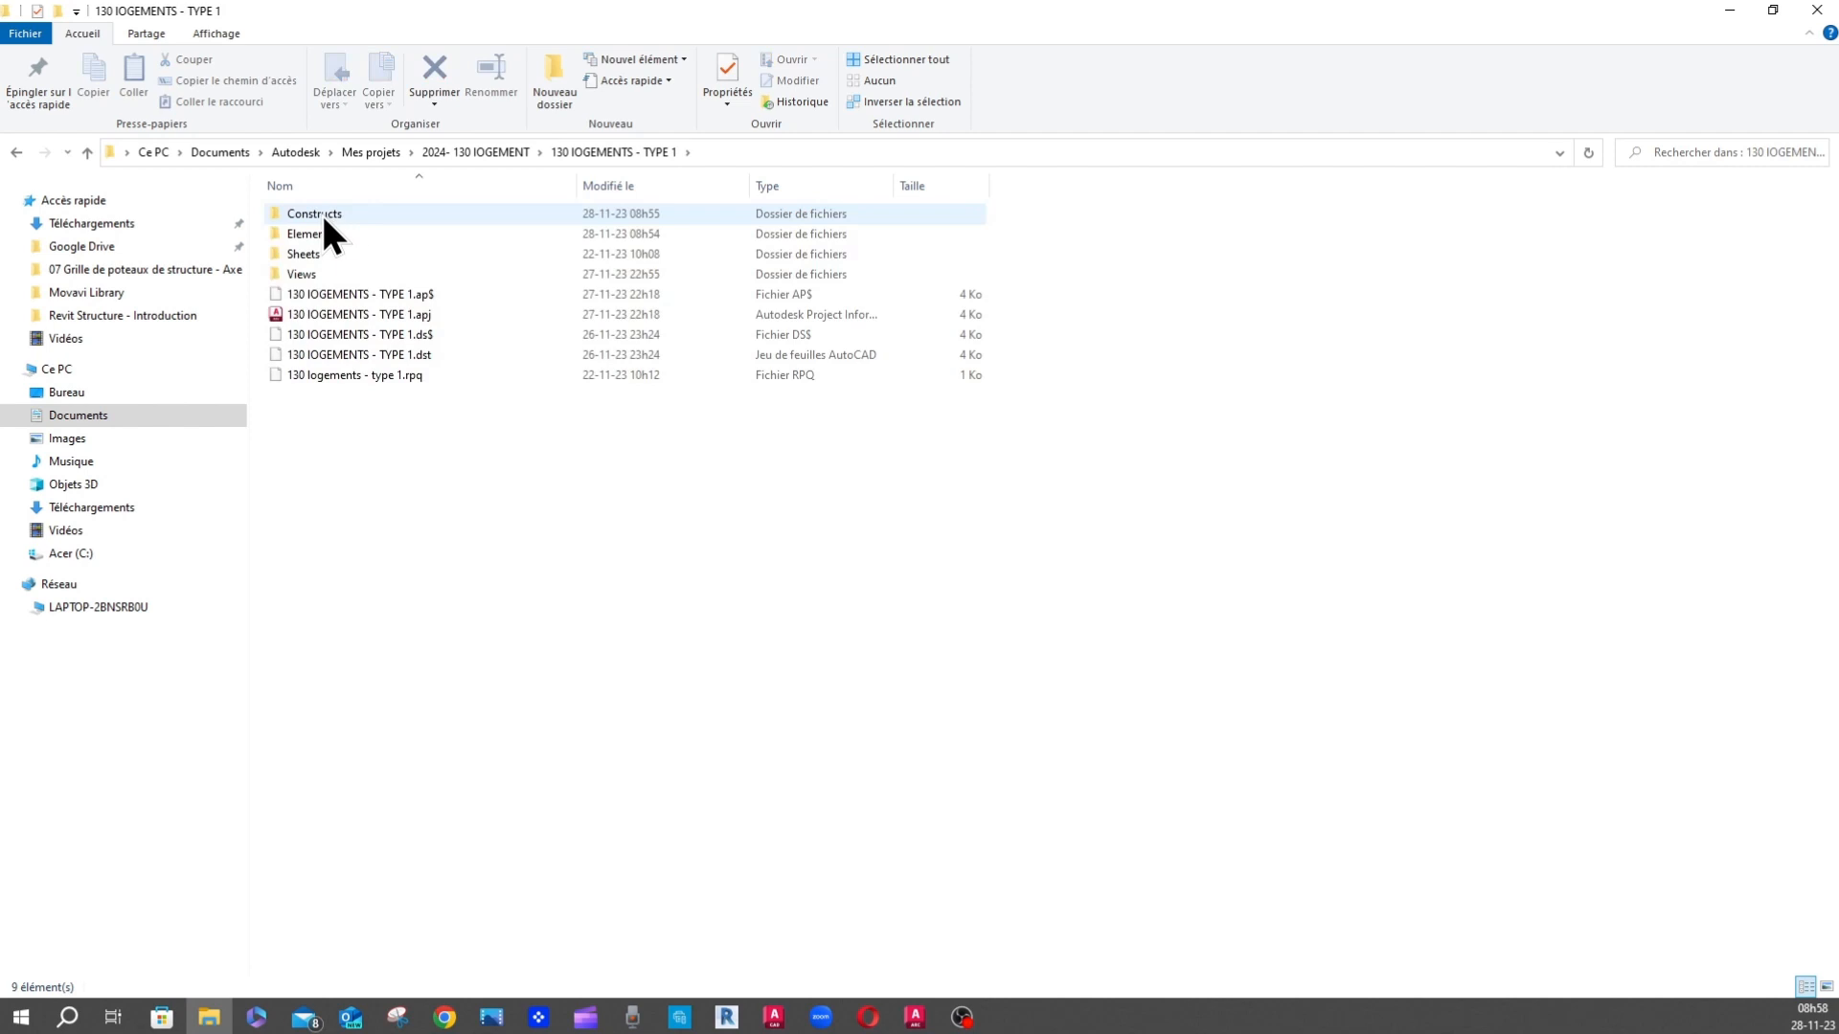
{"action": "double_click", "coordinate": [322, 216]}
{"action": "left_click", "coordinate": [328, 217]}
{"action": "double_click", "coordinate": [326, 213]}
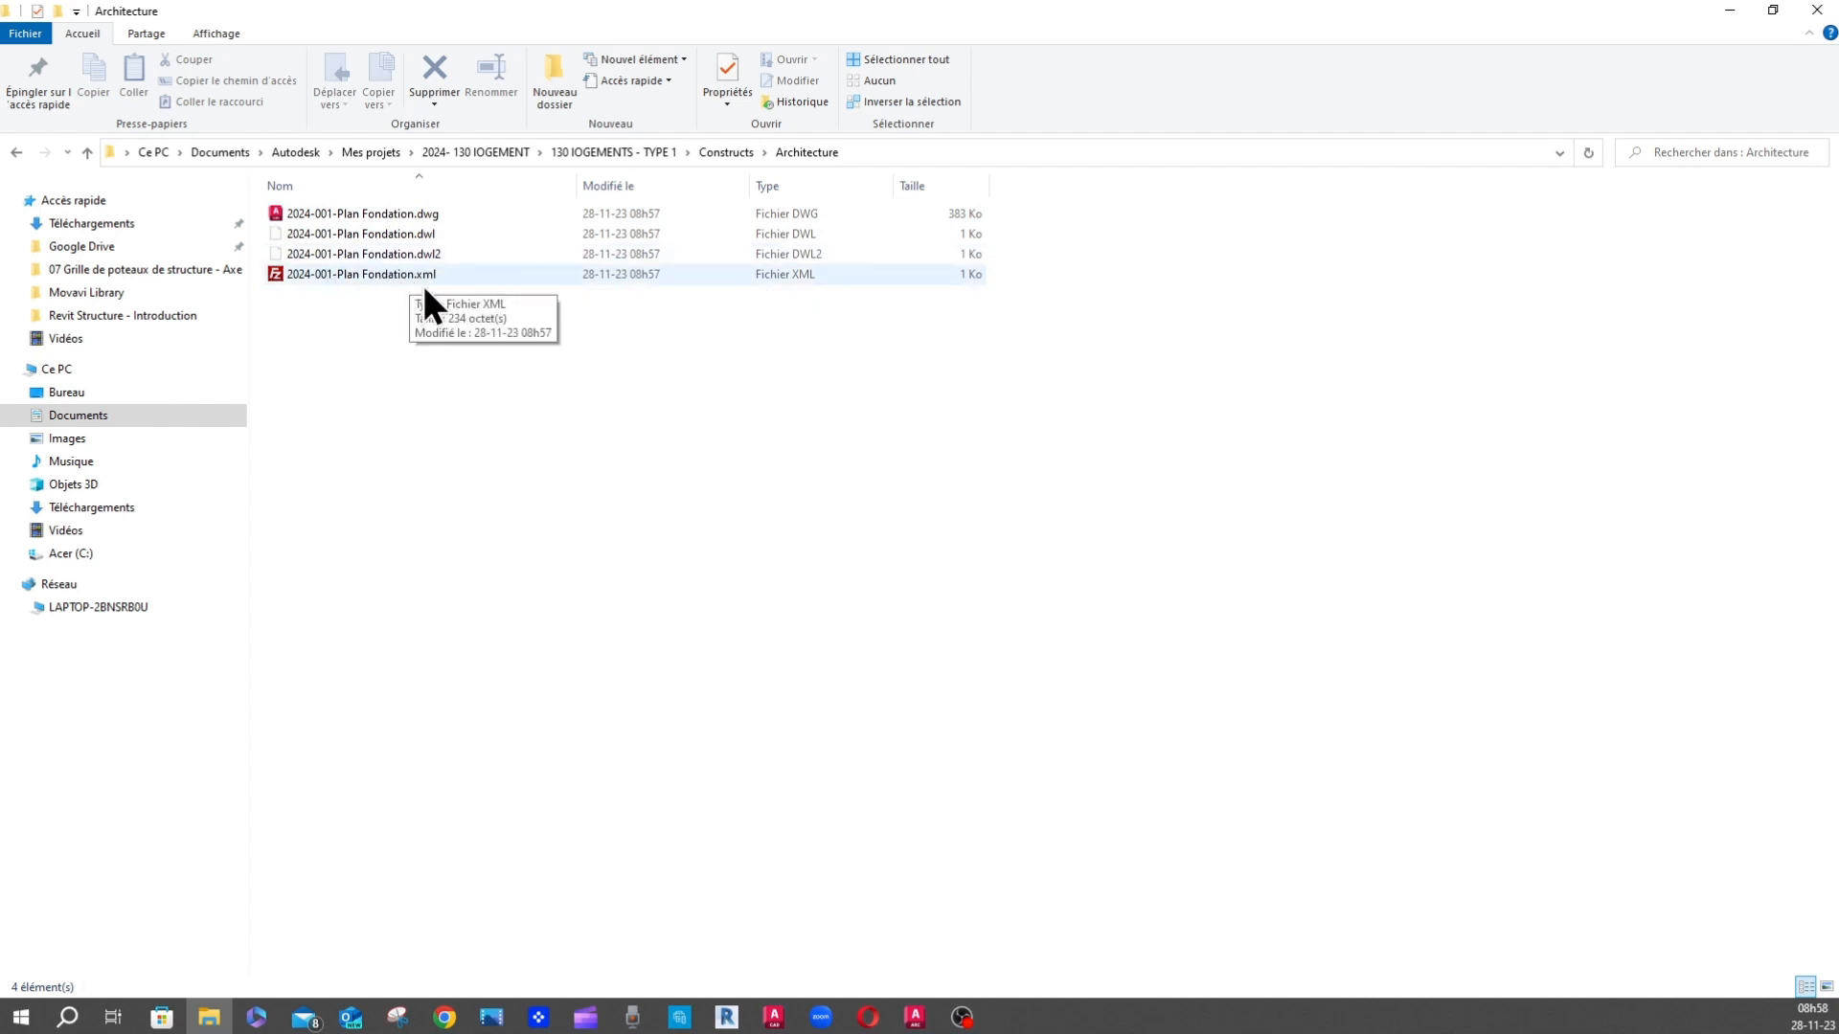
{"action": "left_click", "coordinate": [17, 155]}
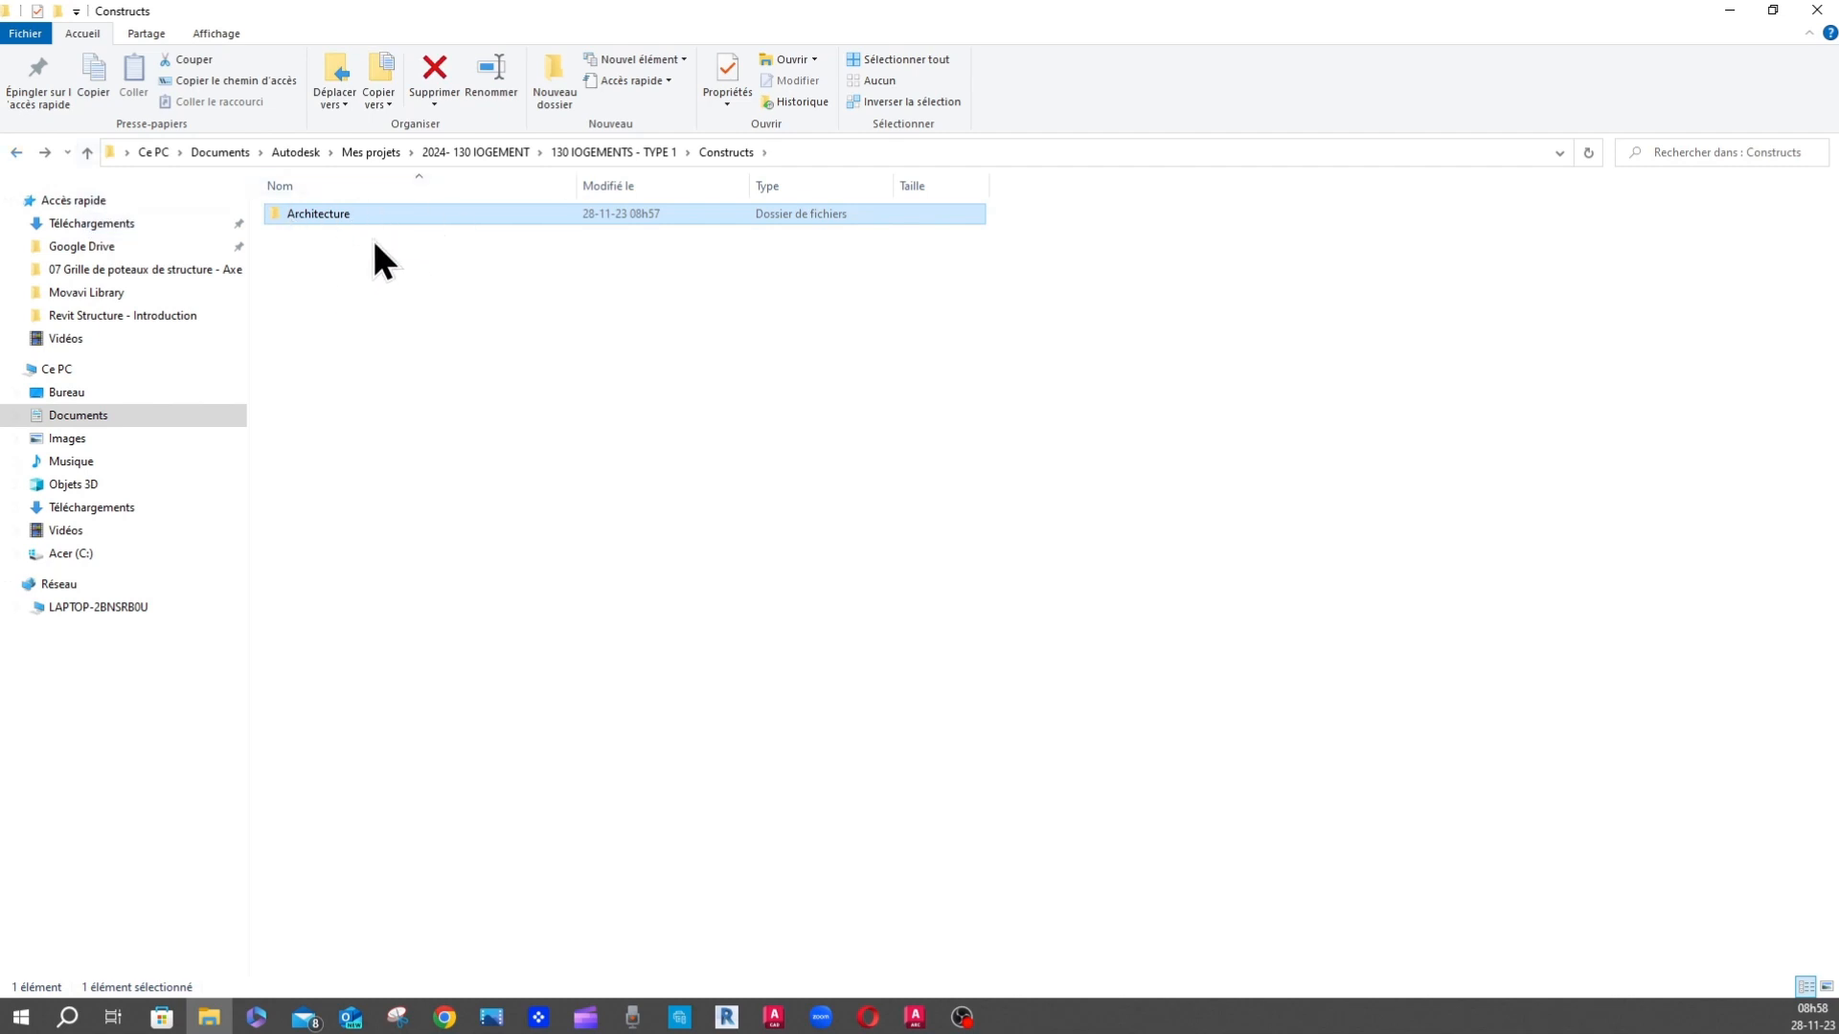
{"action": "left_click", "coordinate": [1732, 13]}
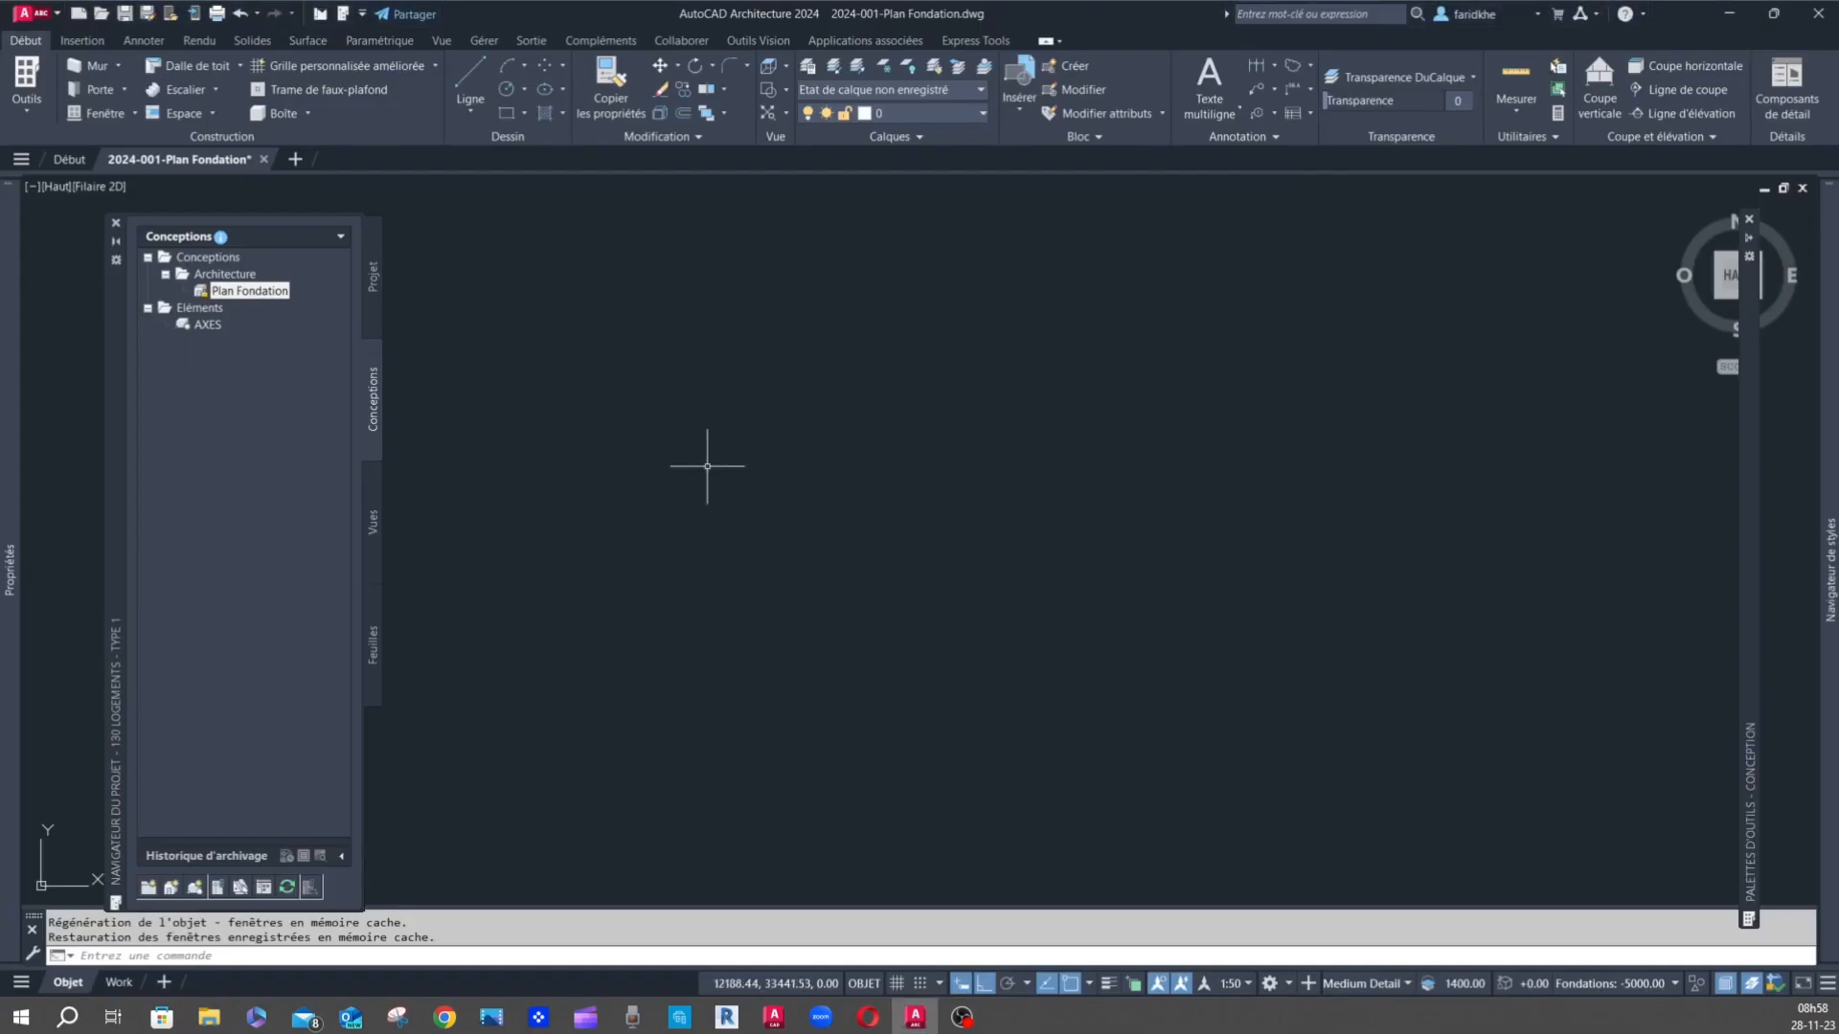
- Add a conception named Plan Commerces to the Architecture category, assigned to the Commerces level, and open its drawing
{"action": "right_click", "coordinate": [220, 273]}
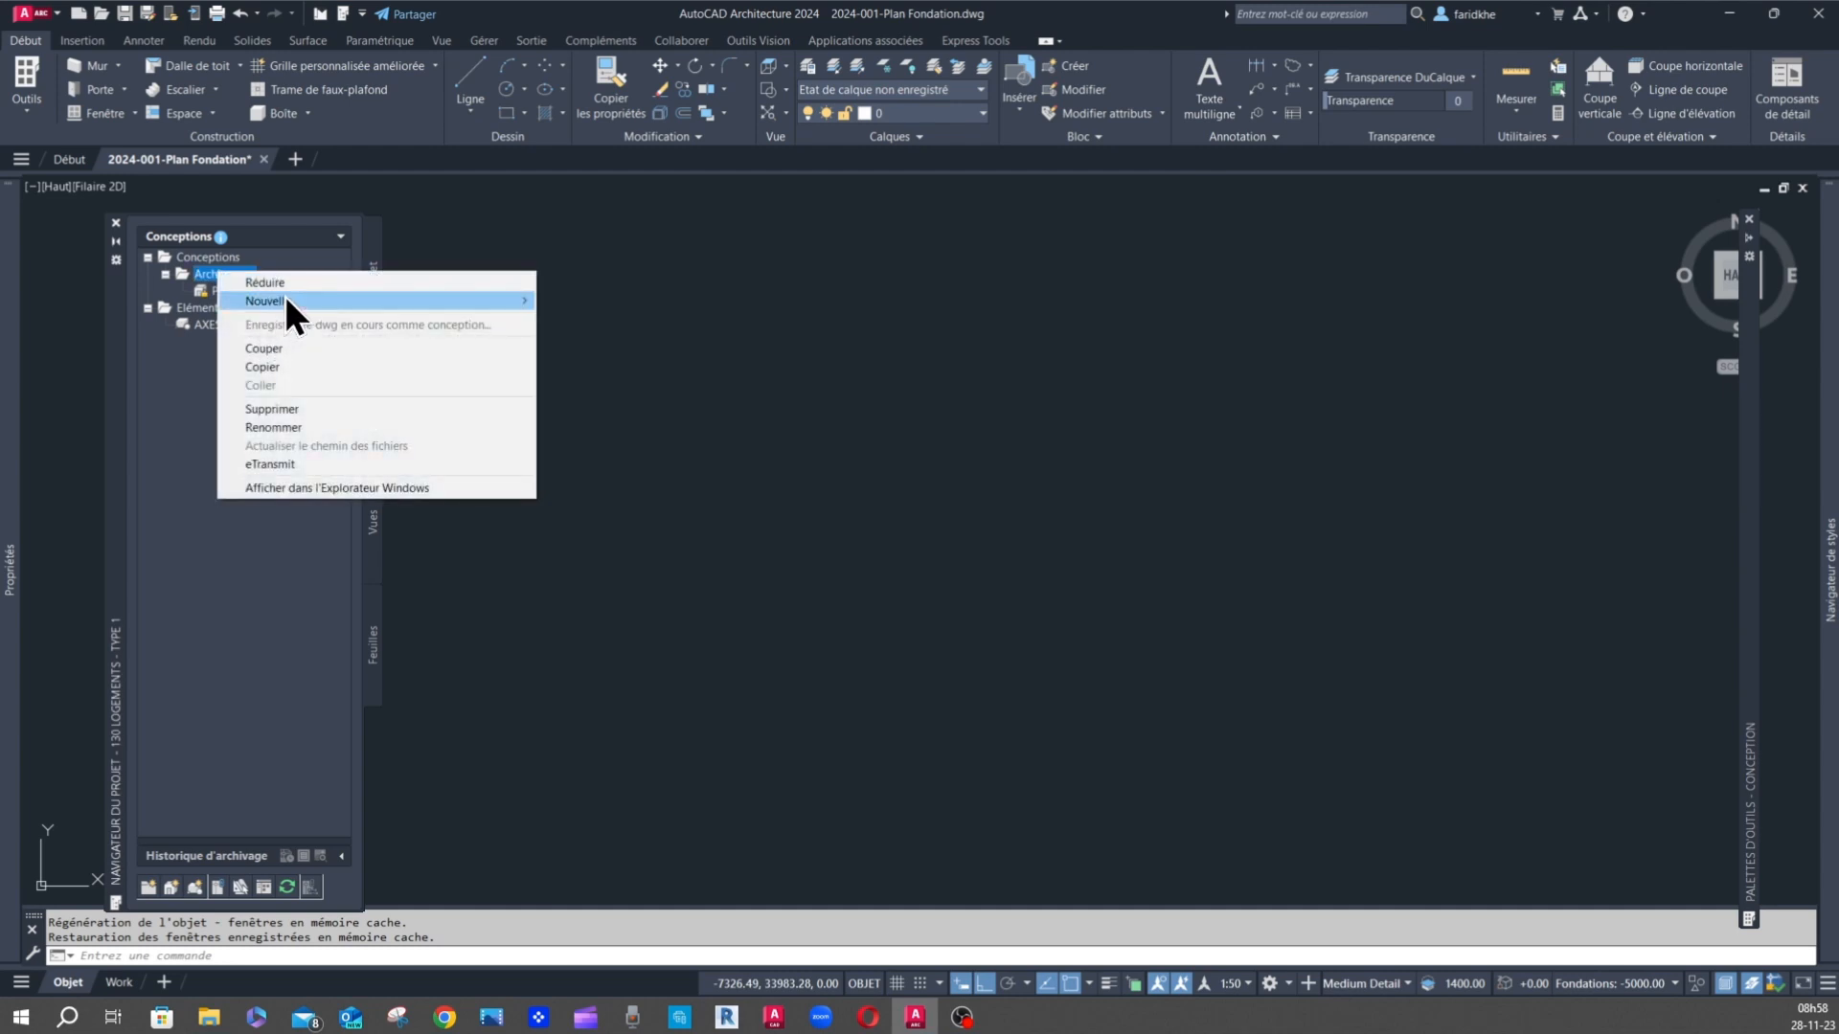
{"action": "mouse_move", "coordinate": [284, 297]}
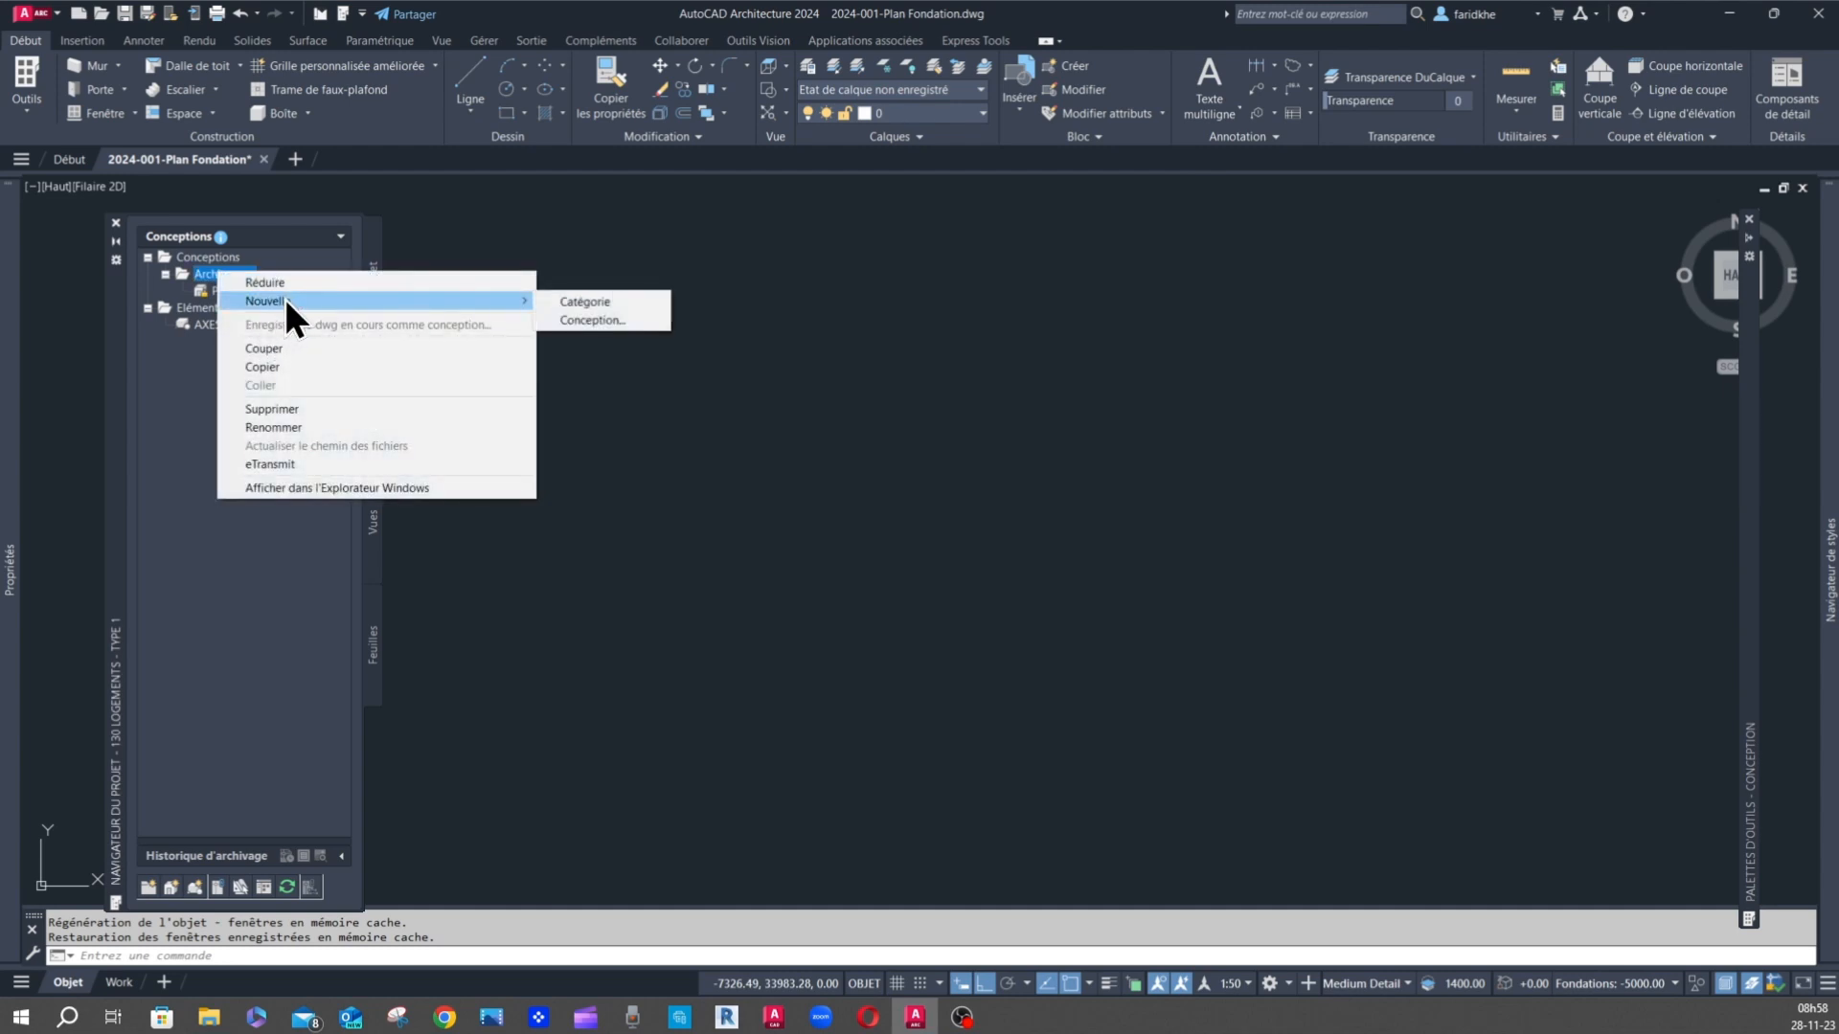
{"action": "left_click", "coordinate": [592, 320]}
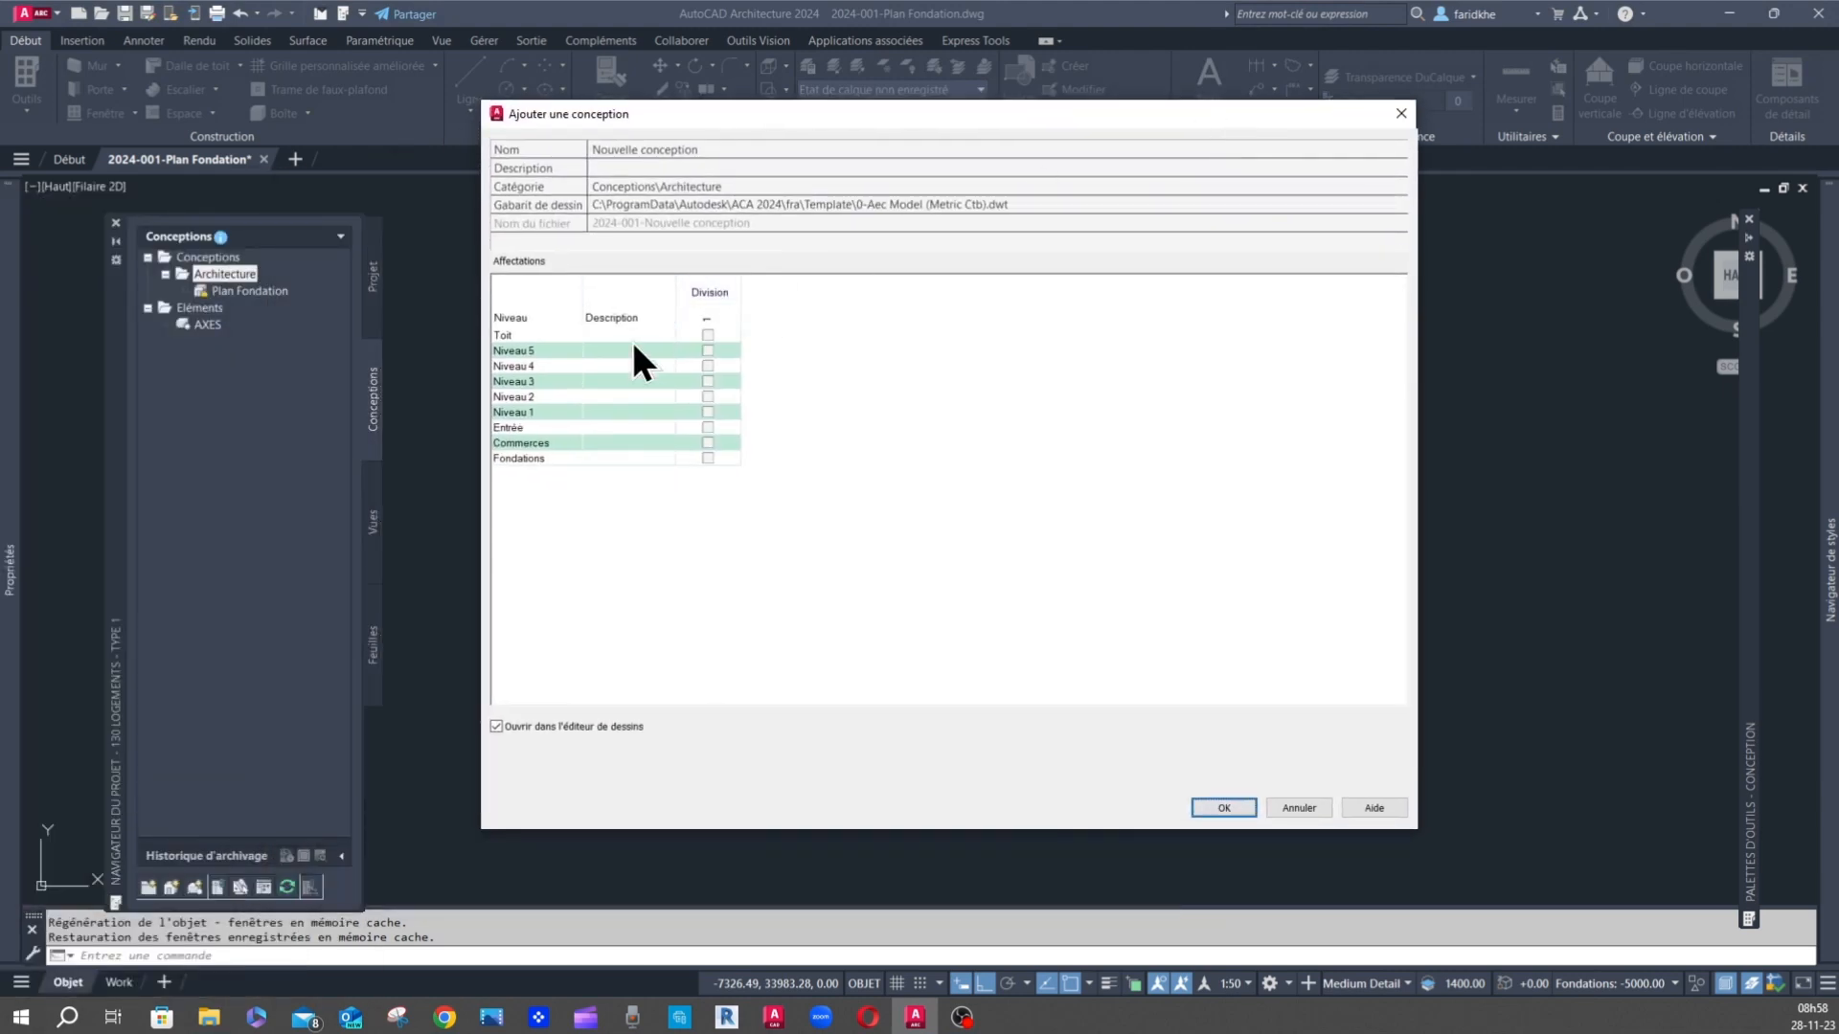
{"action": "left_click", "coordinate": [726, 143]}
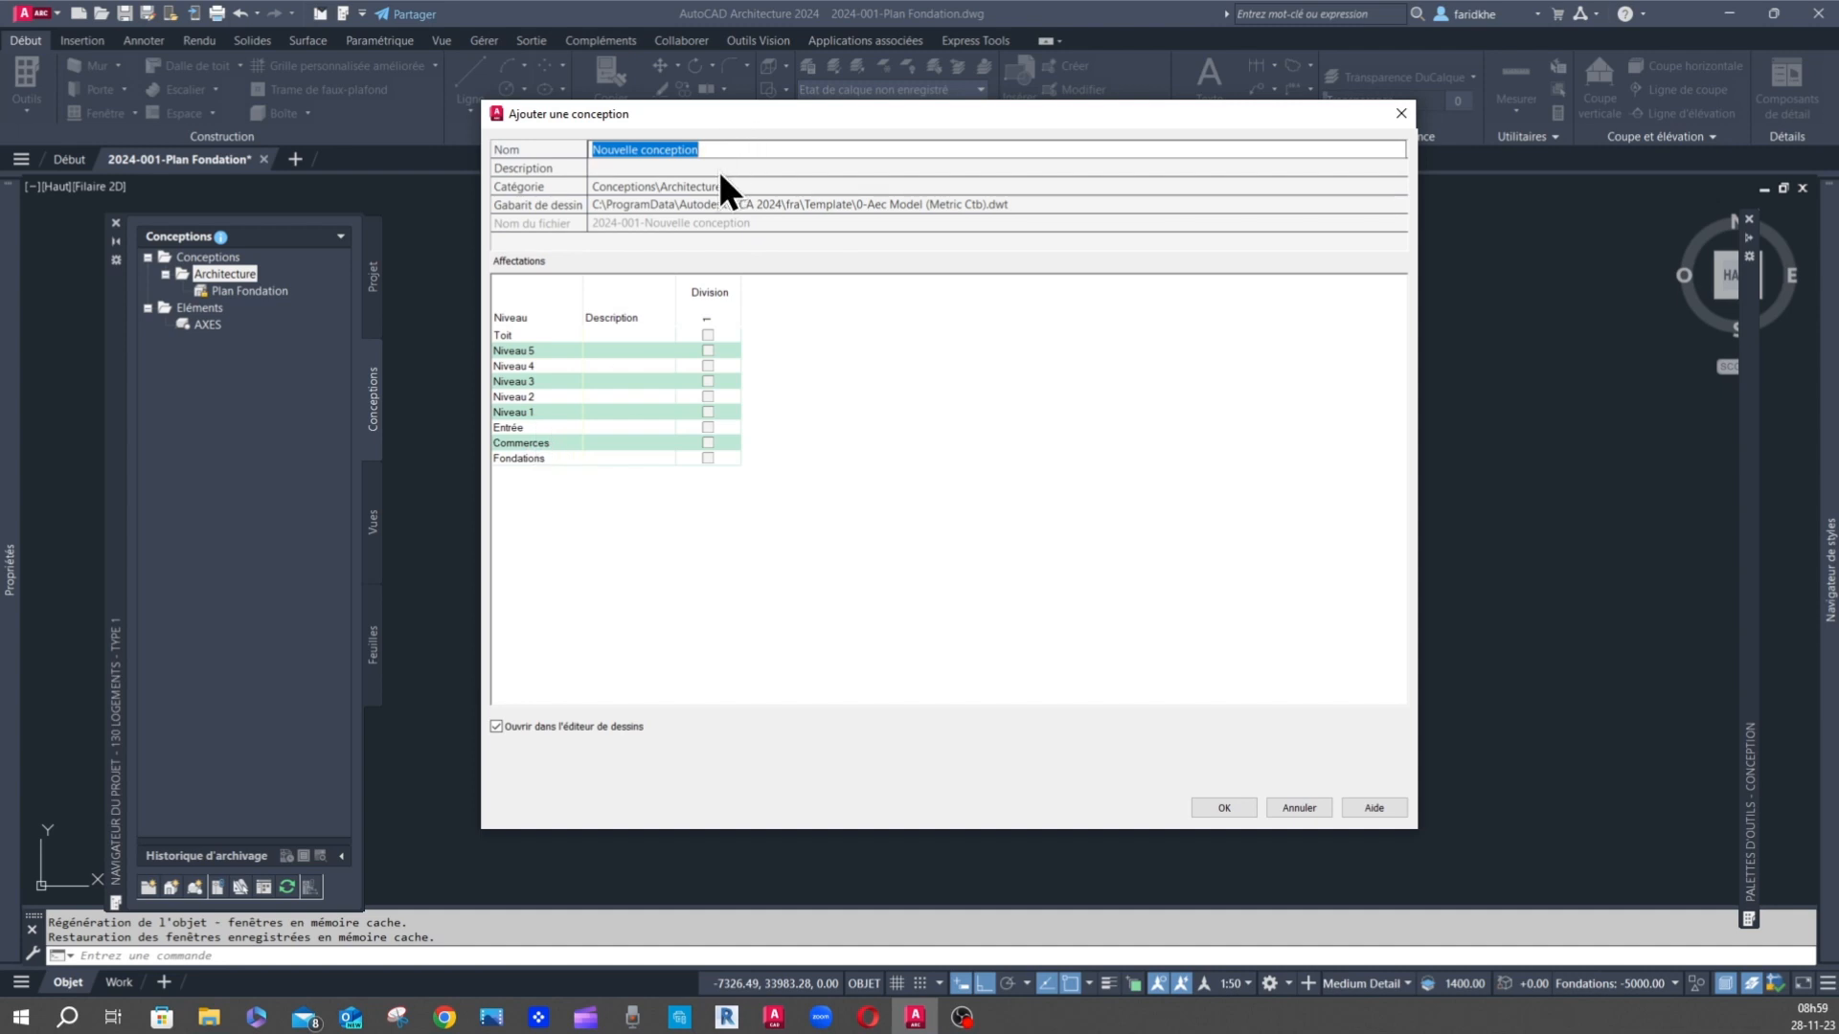
{"action": "type", "text": "Plan Commerces"}
{"action": "left_click", "coordinate": [708, 443]}
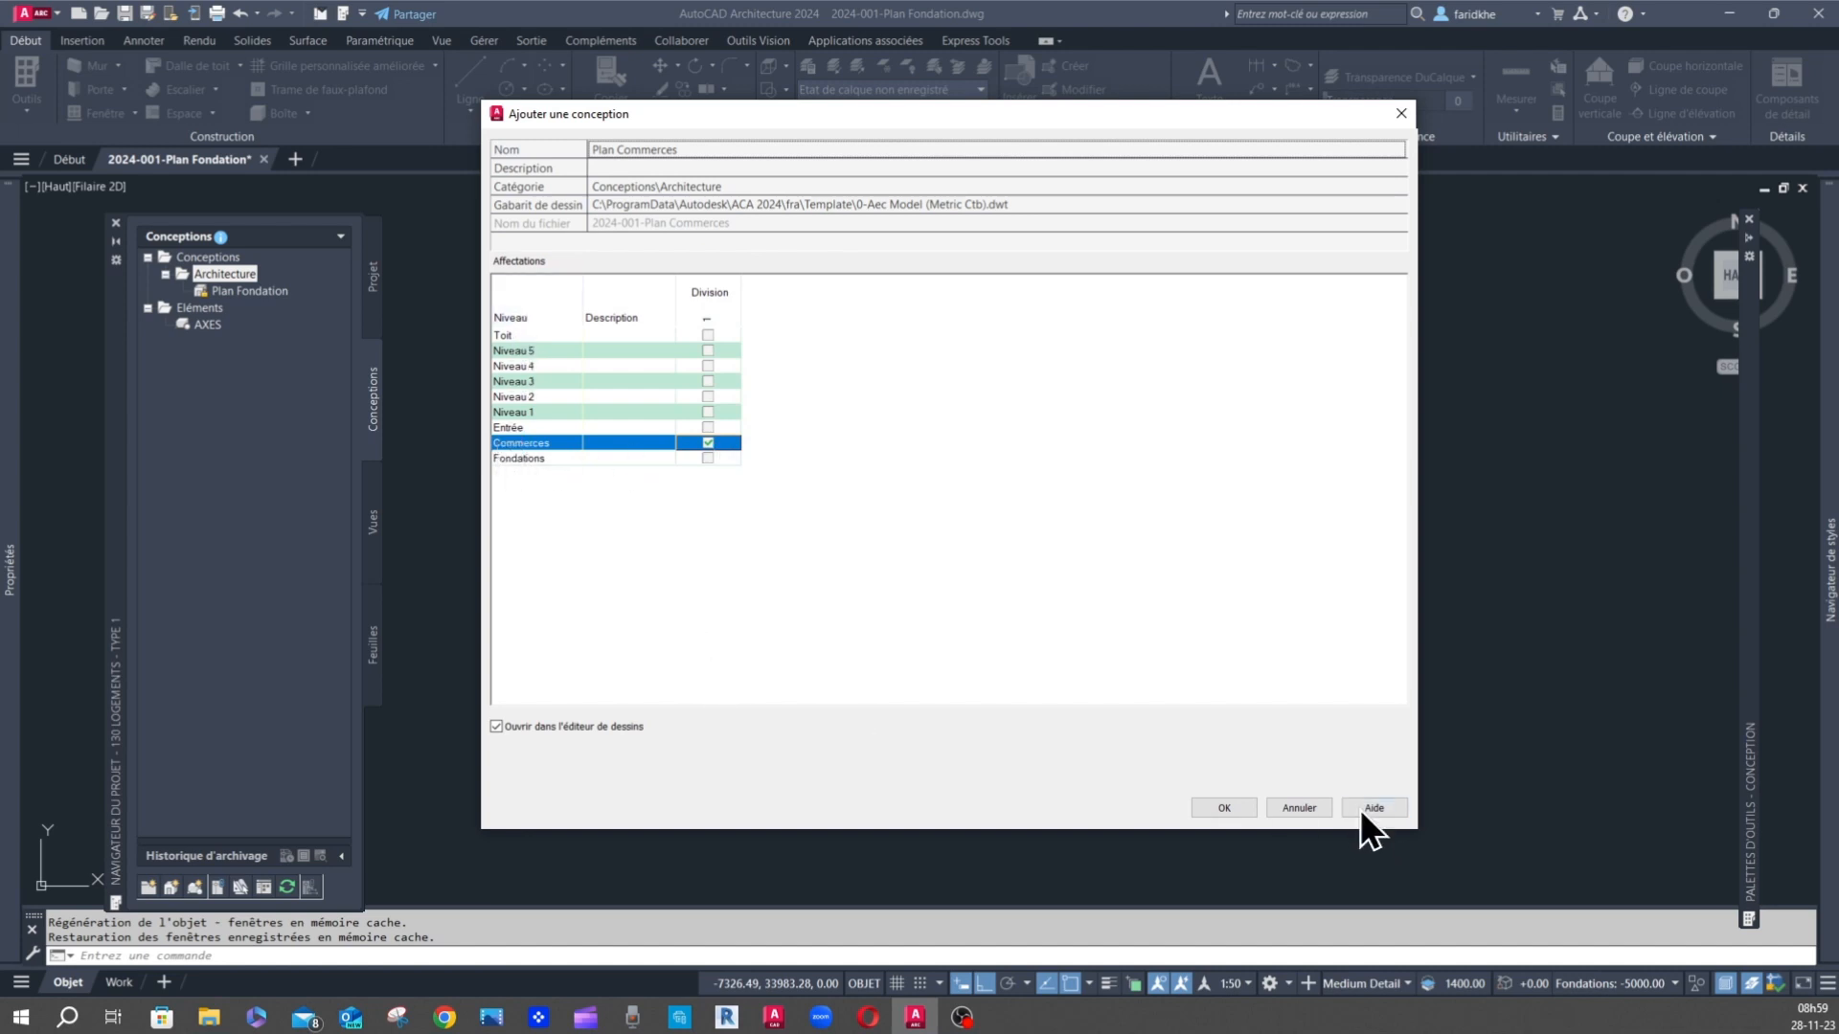
{"action": "left_click", "coordinate": [1238, 805]}
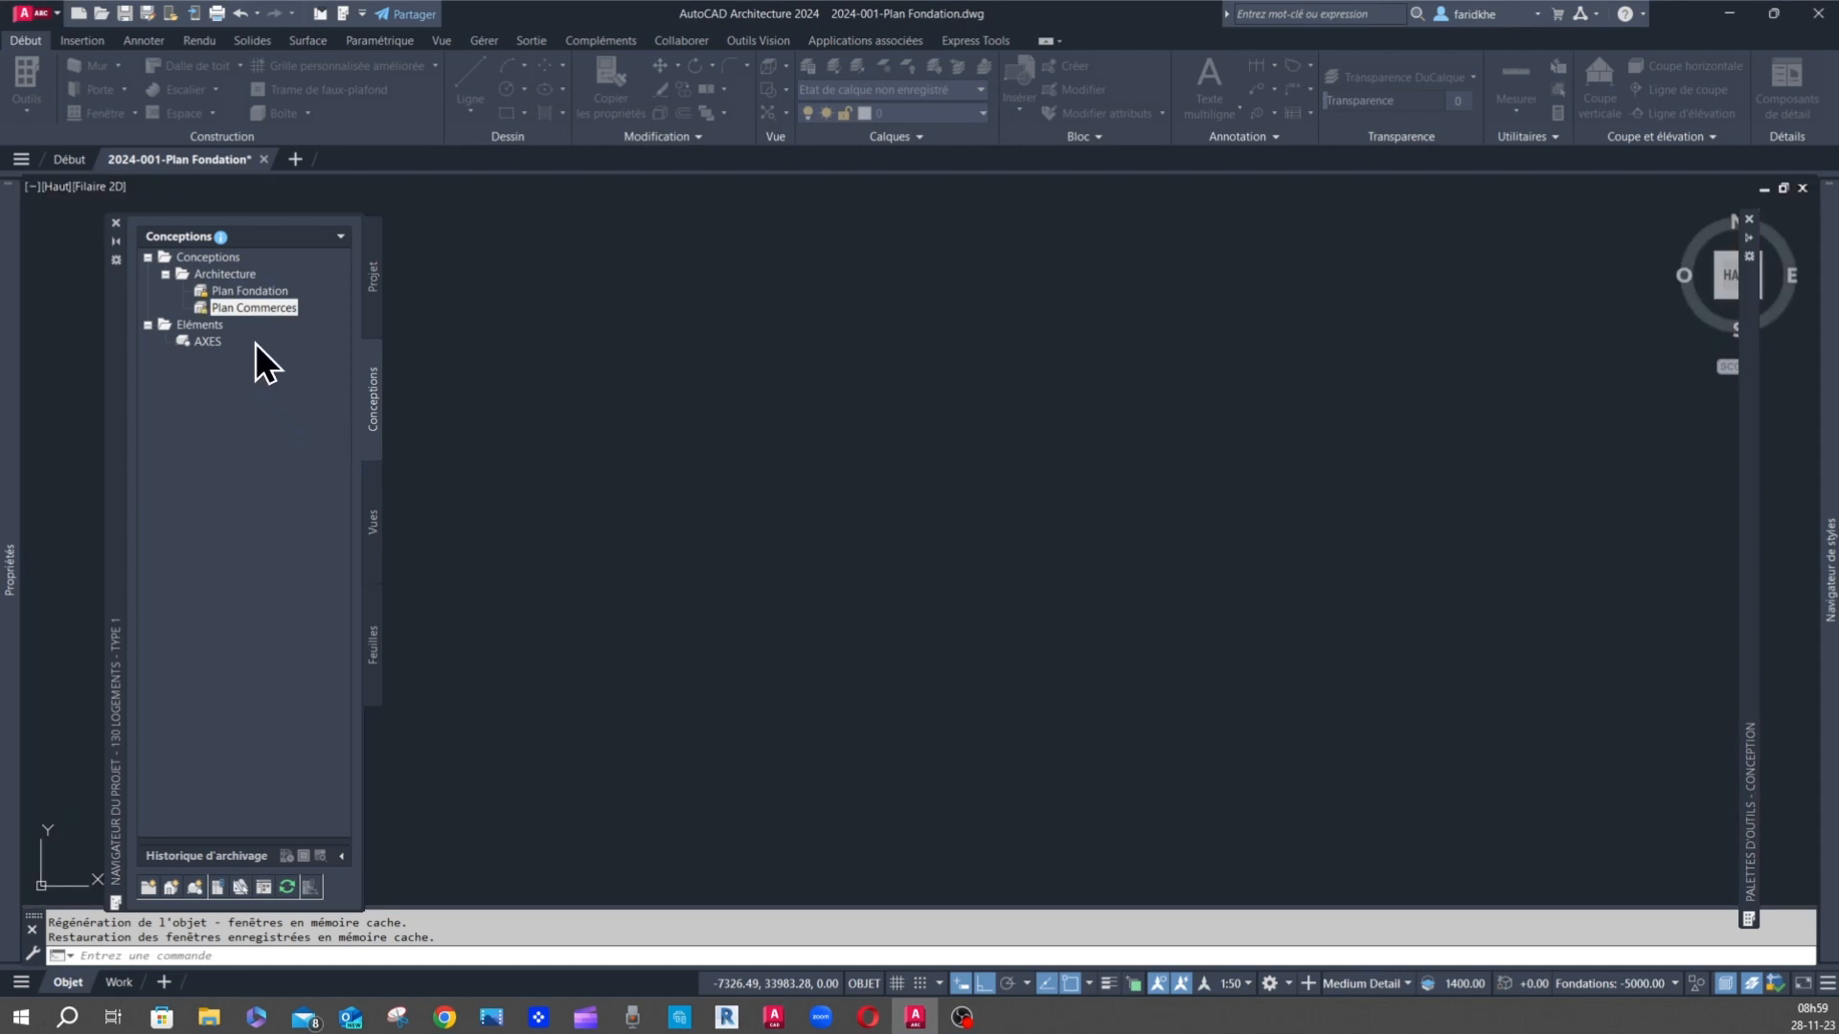
{"action": "double_click", "coordinate": [258, 309]}
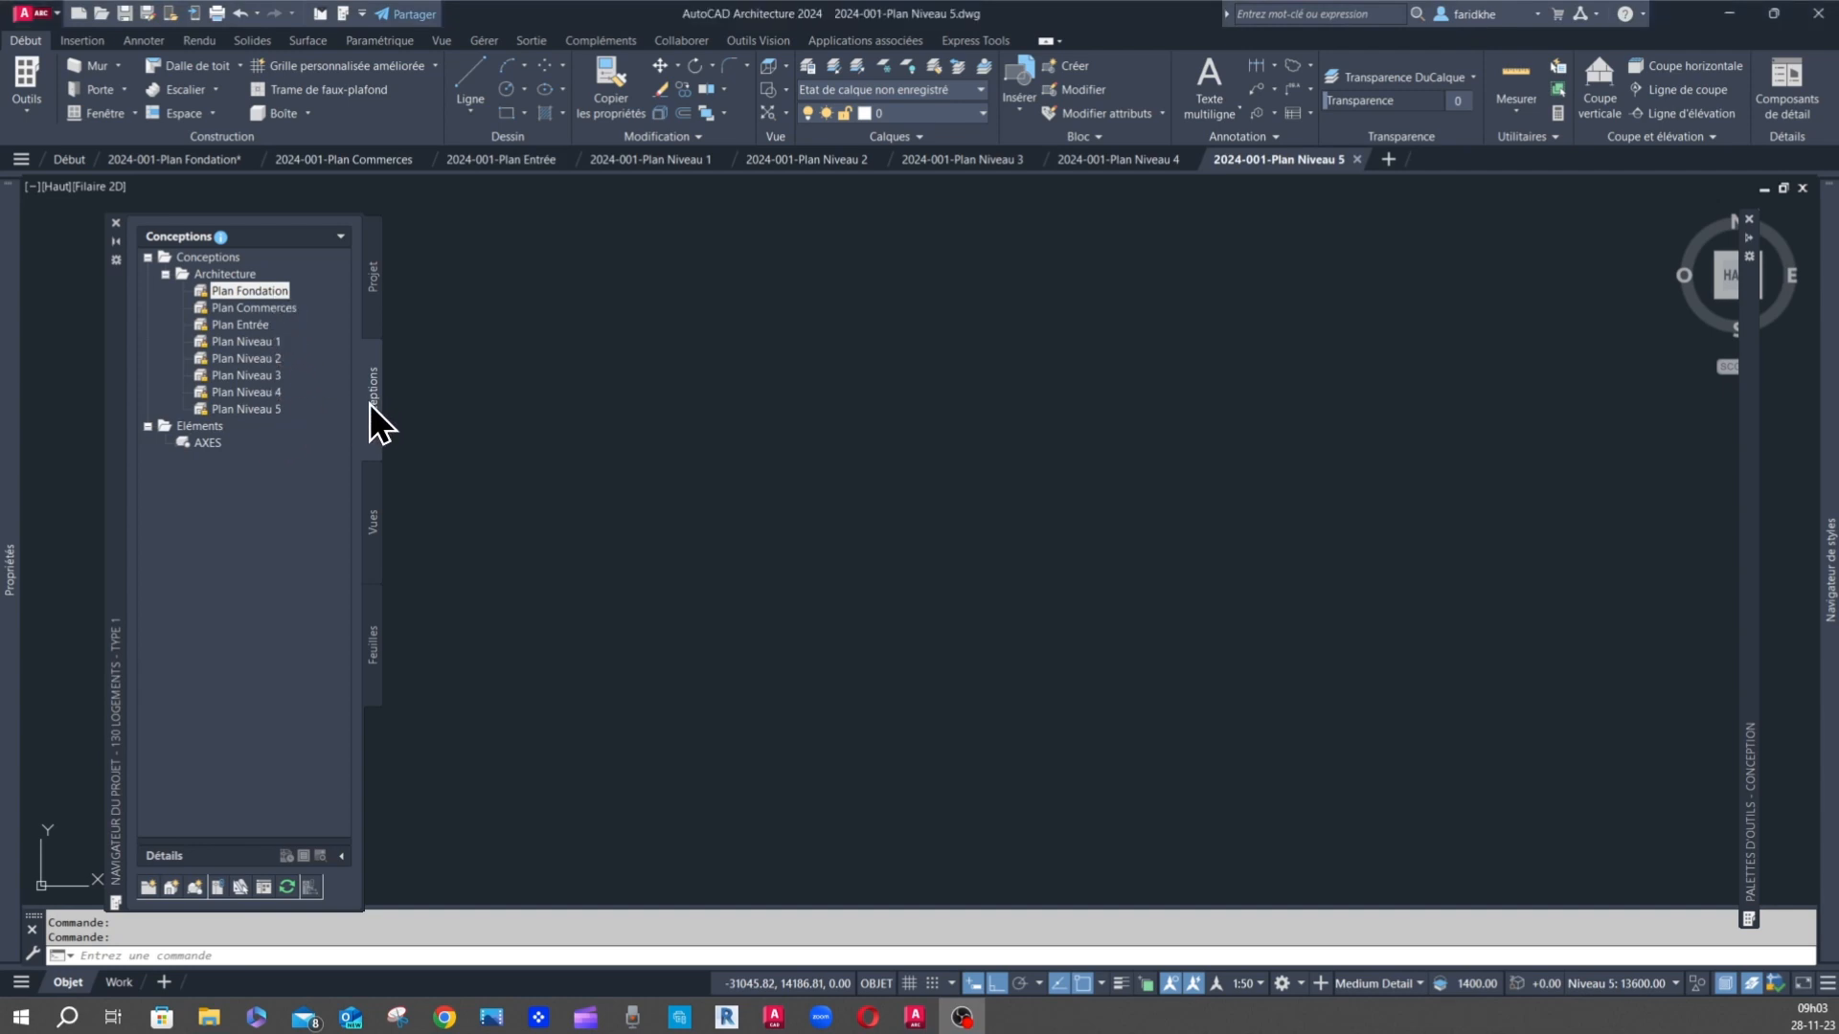
- Add a conception named Plan Toit to the Architecture category and assign it to the Toit level
{"action": "right_click", "coordinate": [240, 277]}
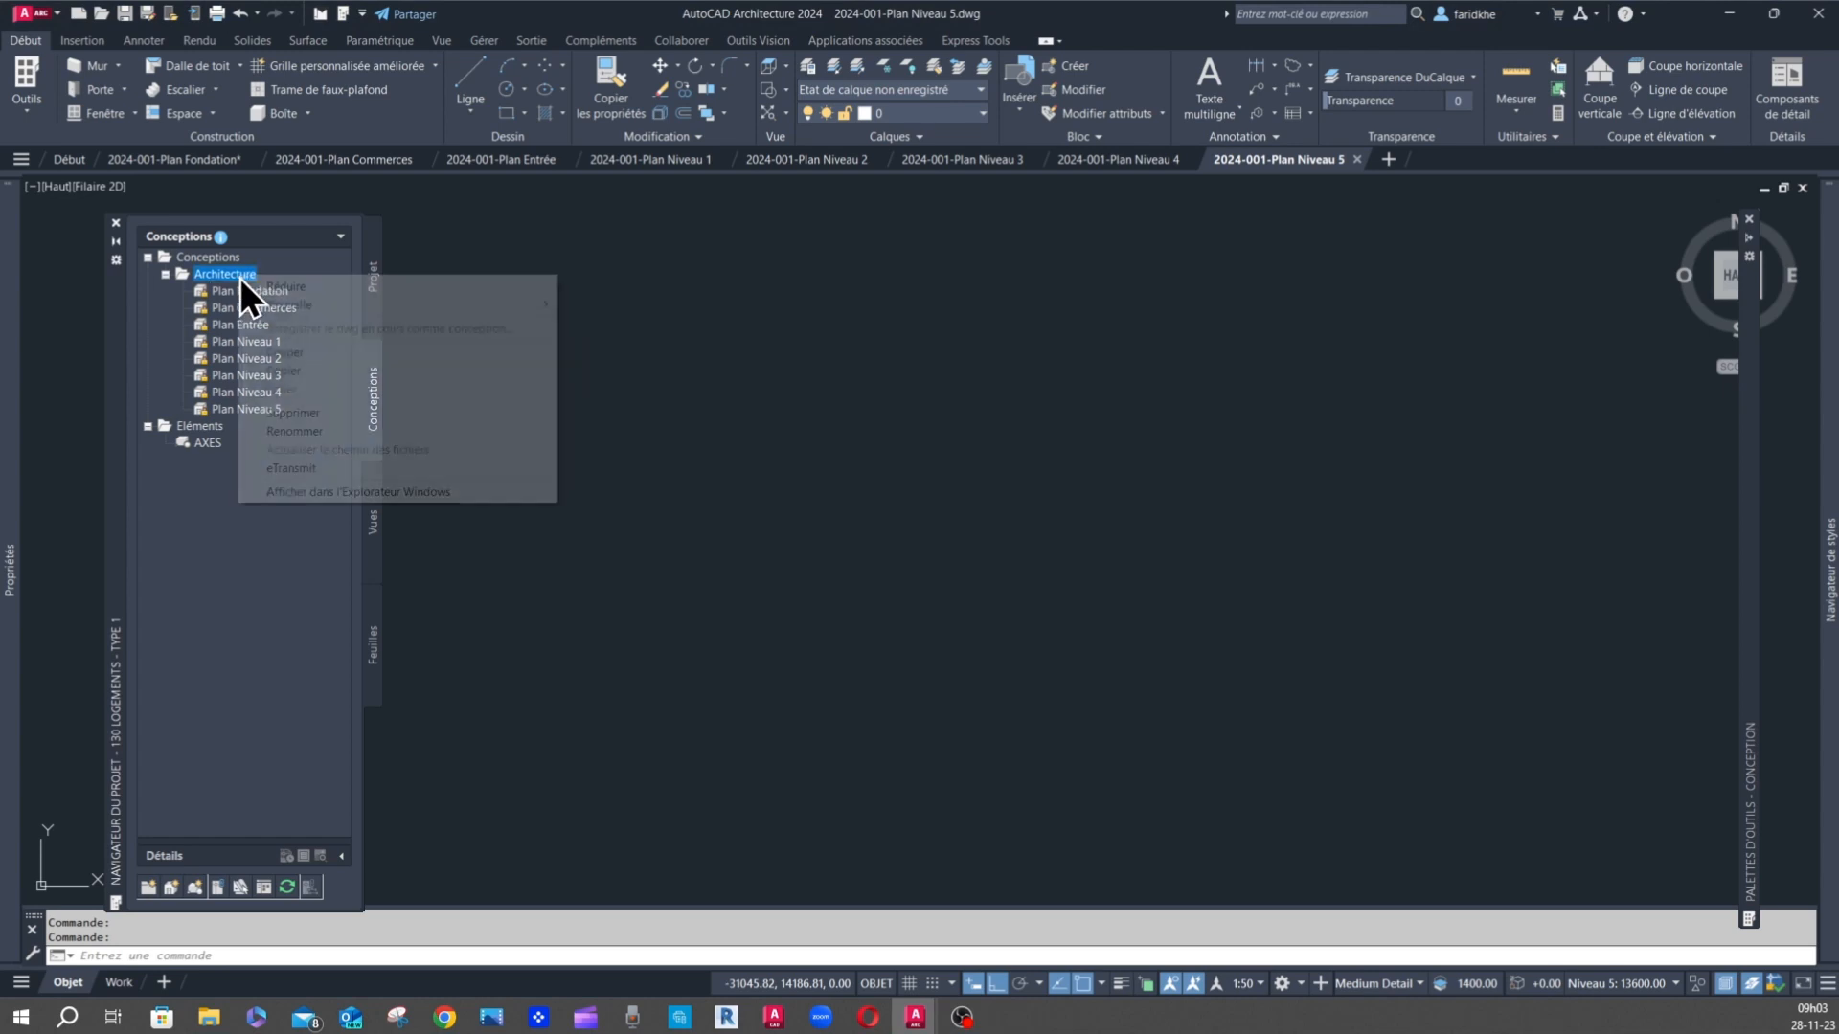
{"action": "mouse_move", "coordinate": [281, 312]}
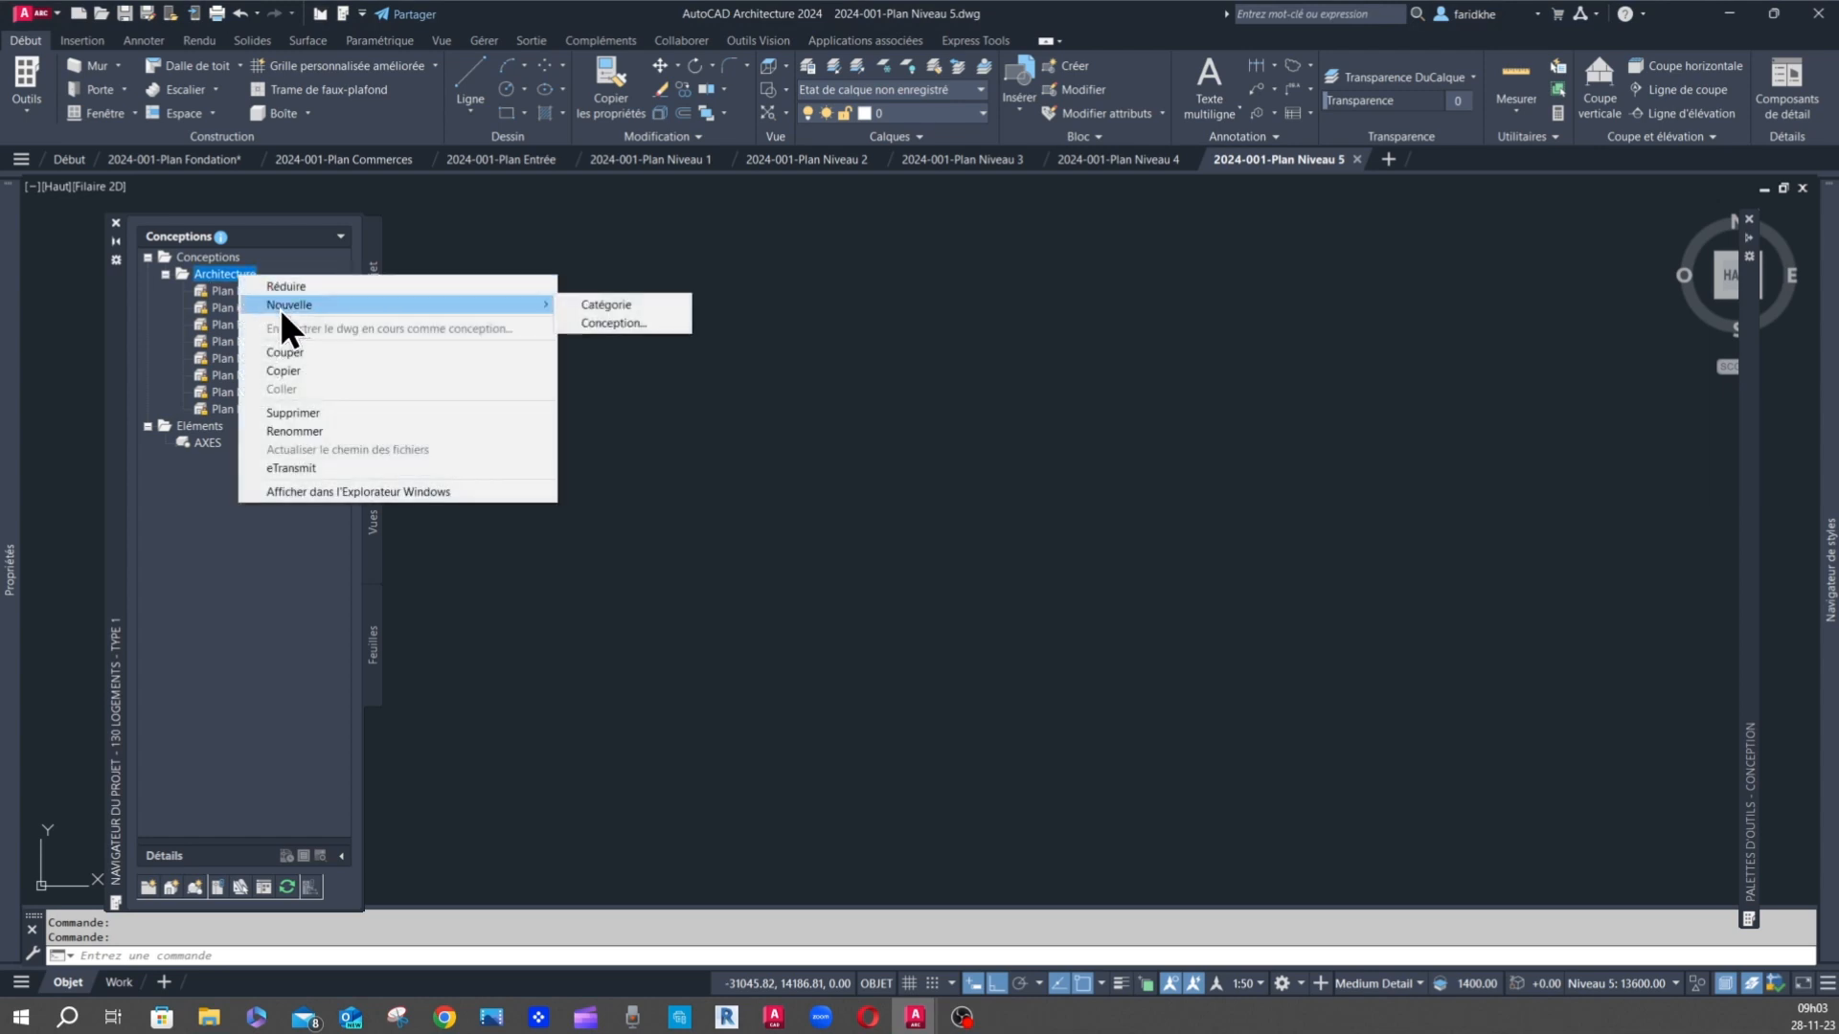
{"action": "left_click", "coordinate": [616, 324]}
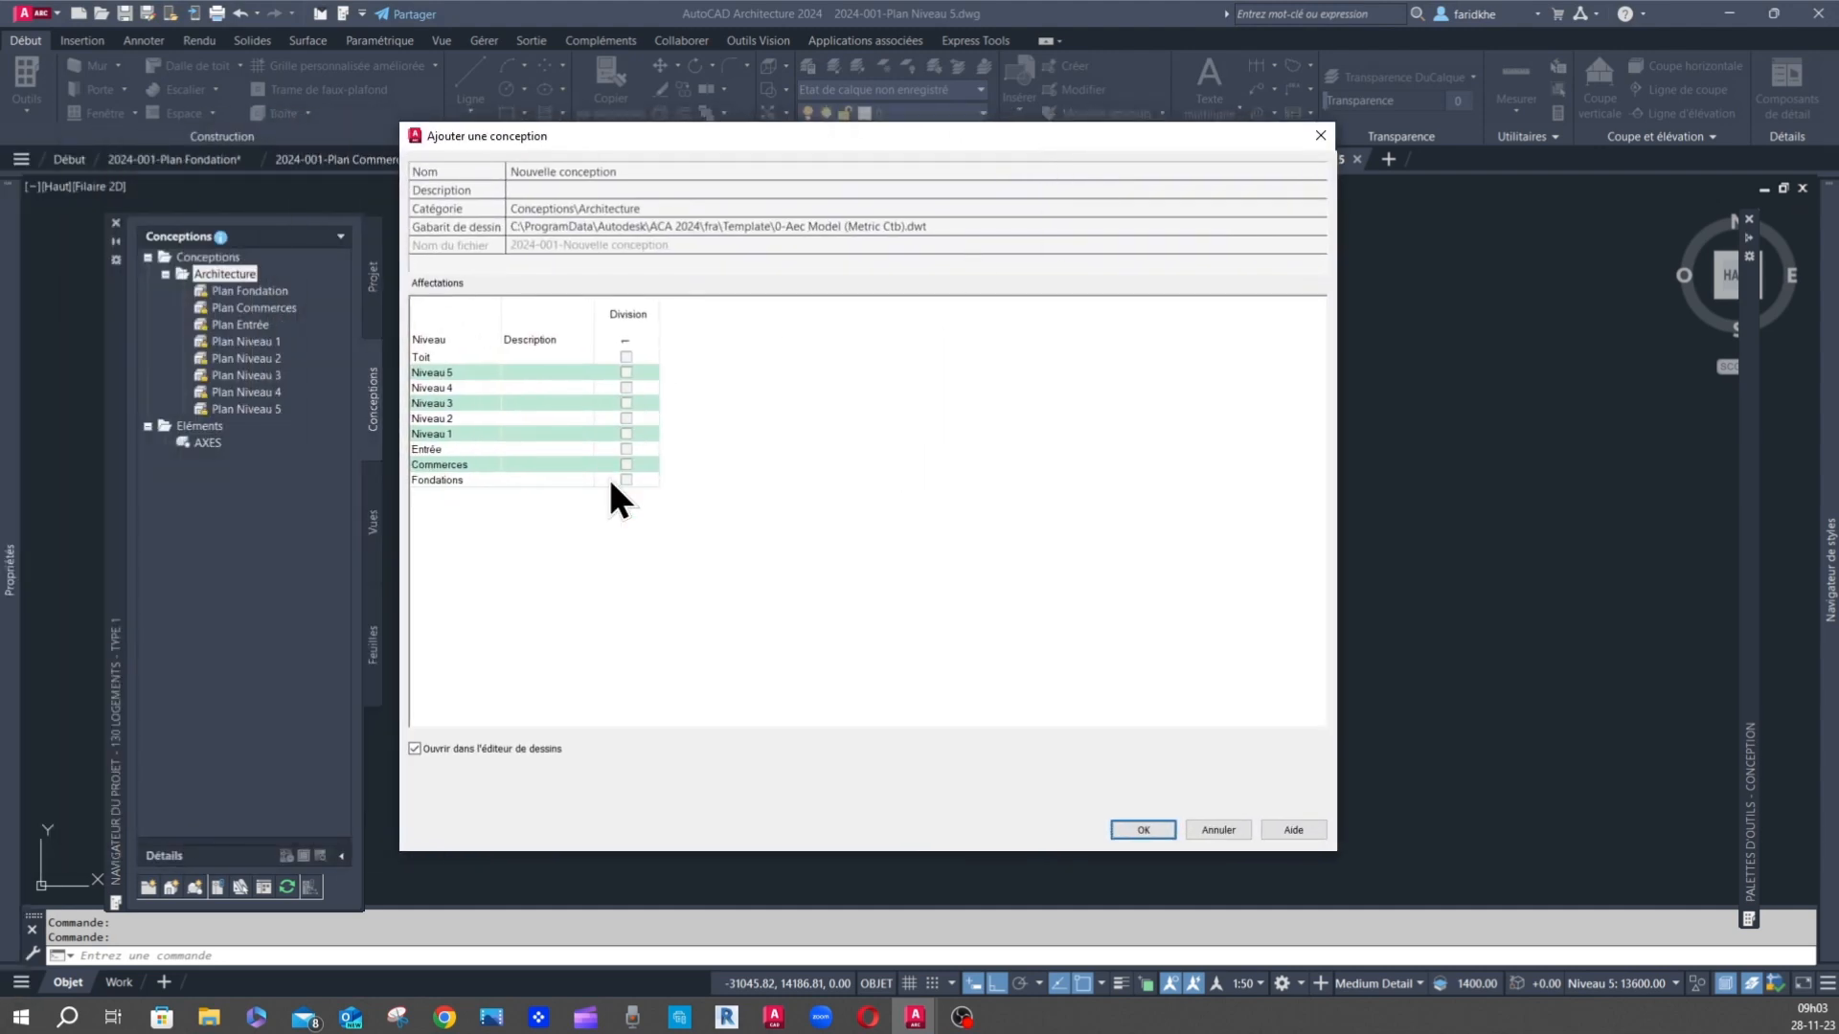
{"action": "left_click", "coordinate": [628, 360]}
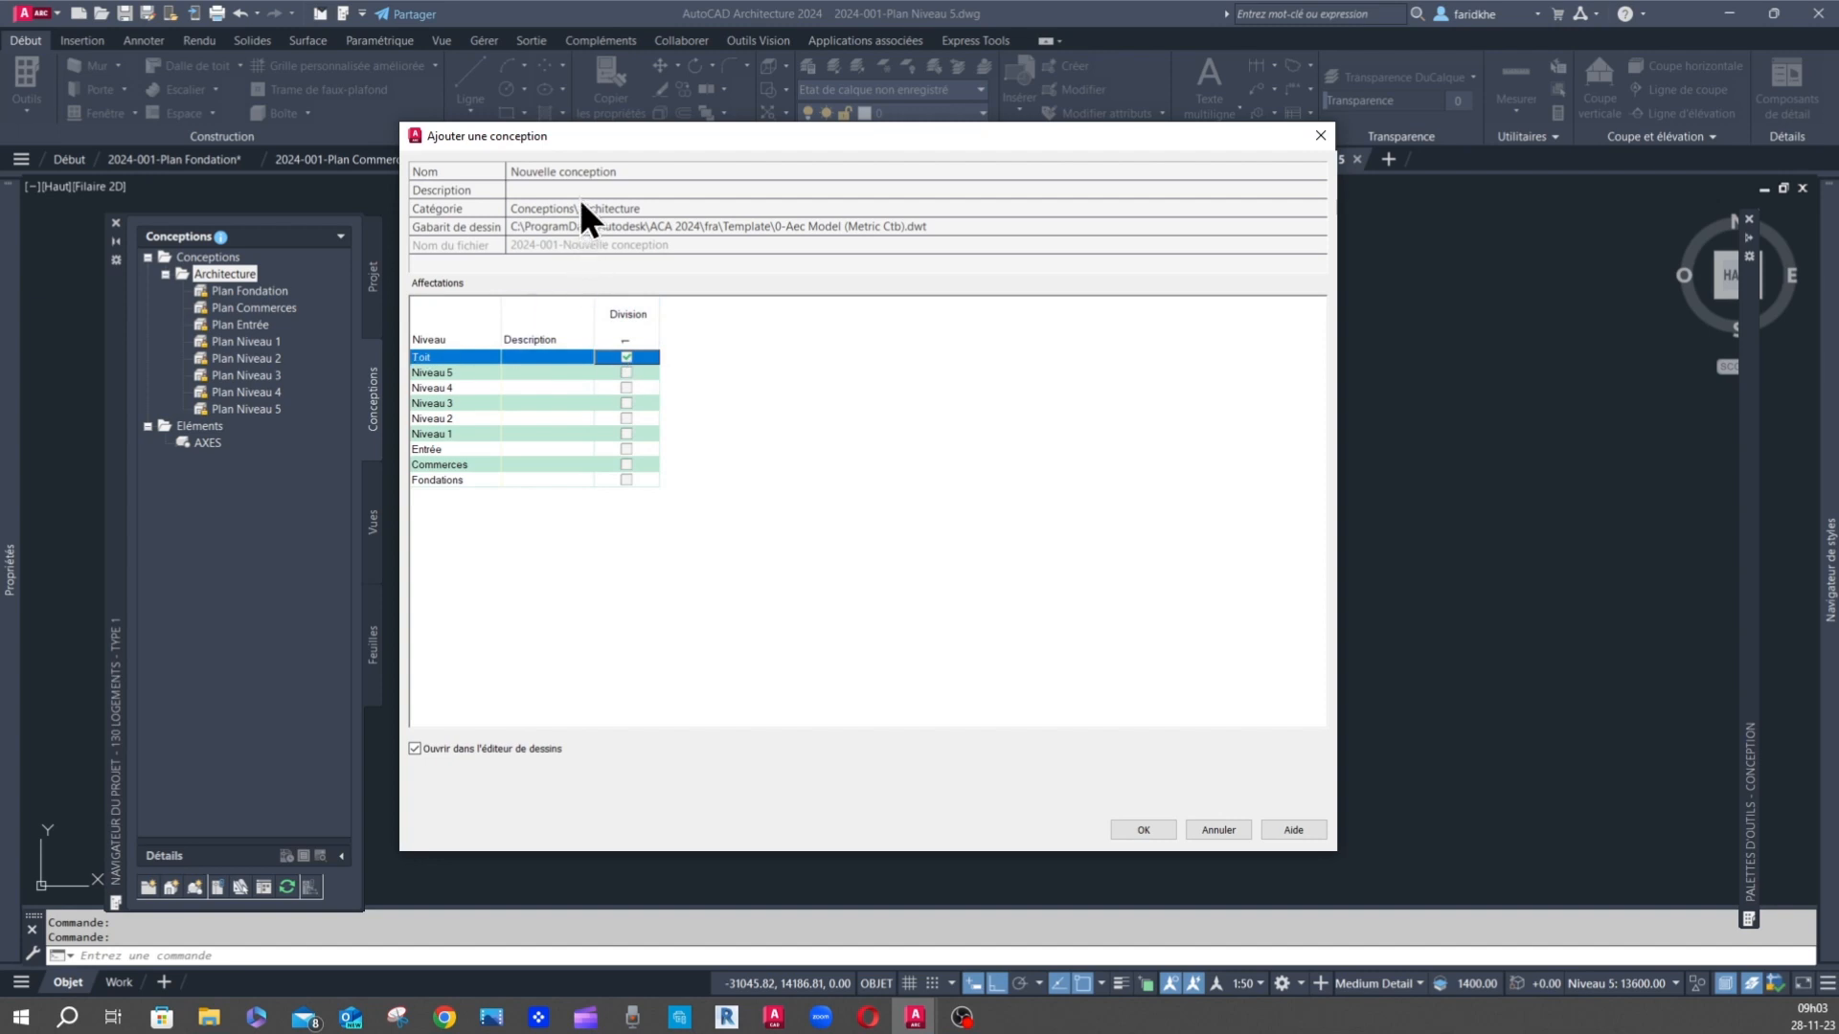
{"action": "left_click", "coordinate": [628, 171]}
{"action": "type", "text": "Plan Toit"}
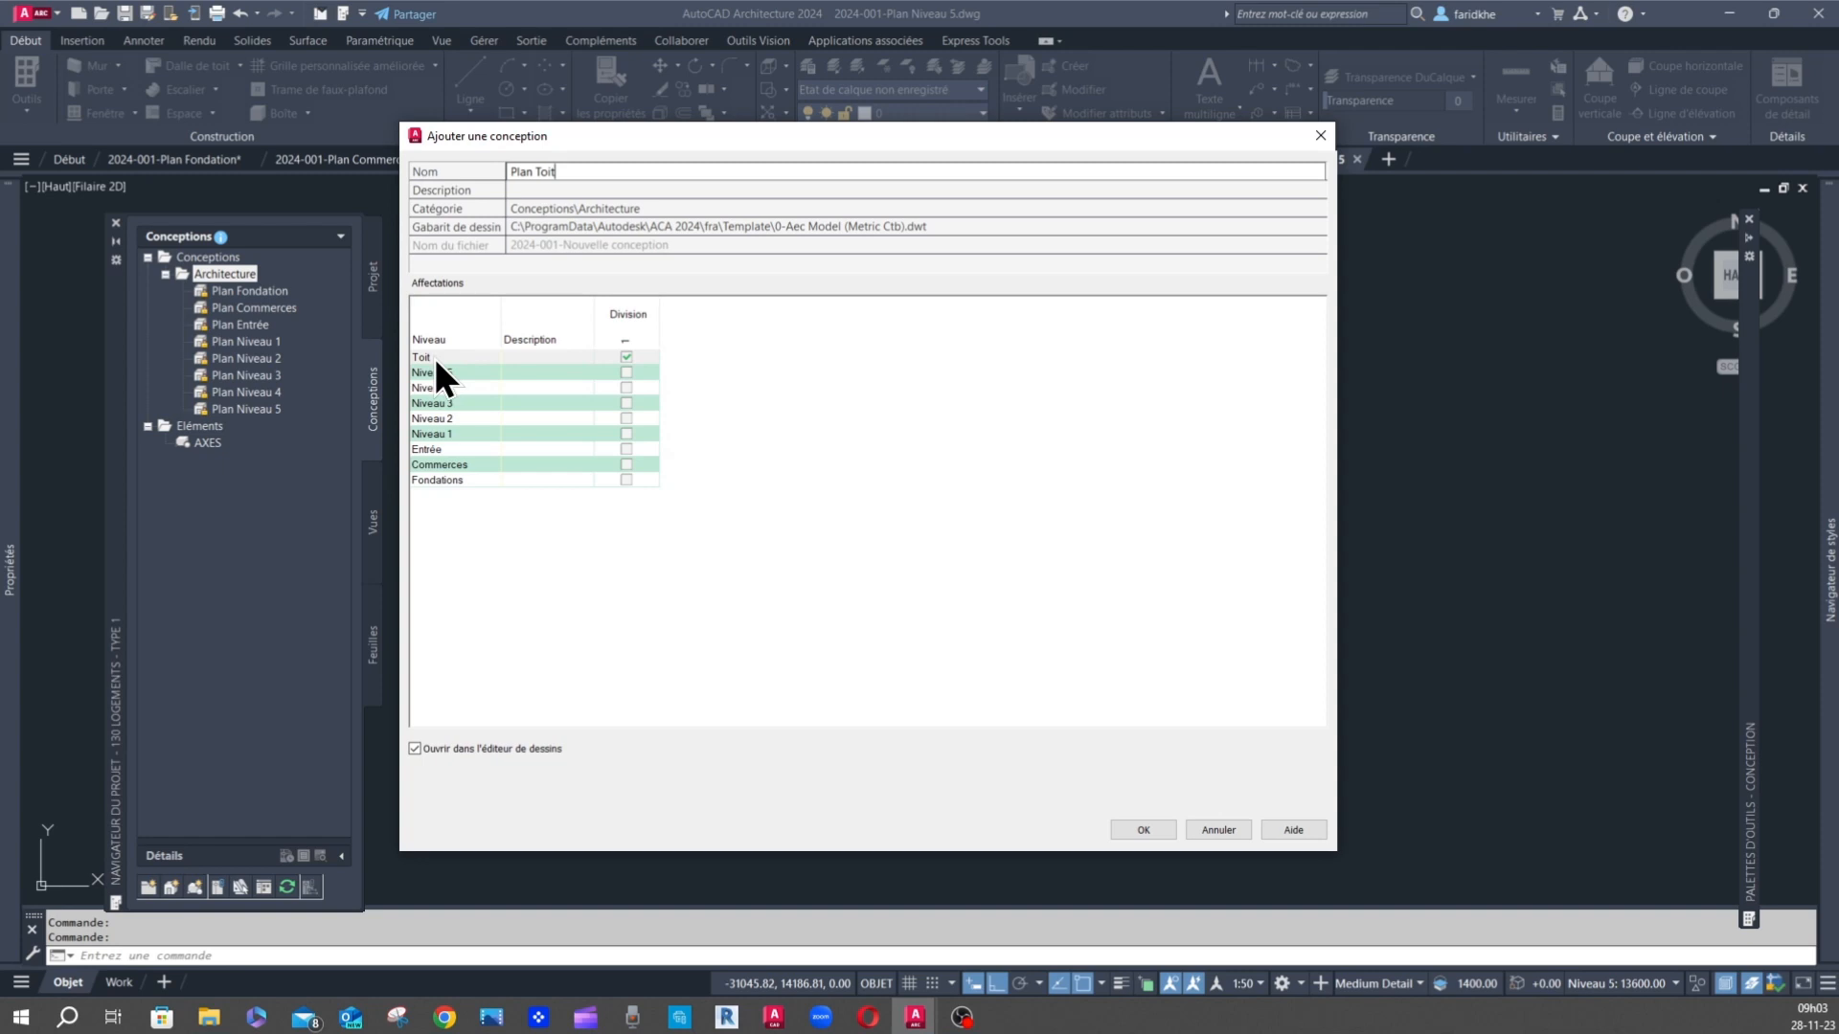
{"action": "left_click", "coordinate": [1135, 831]}
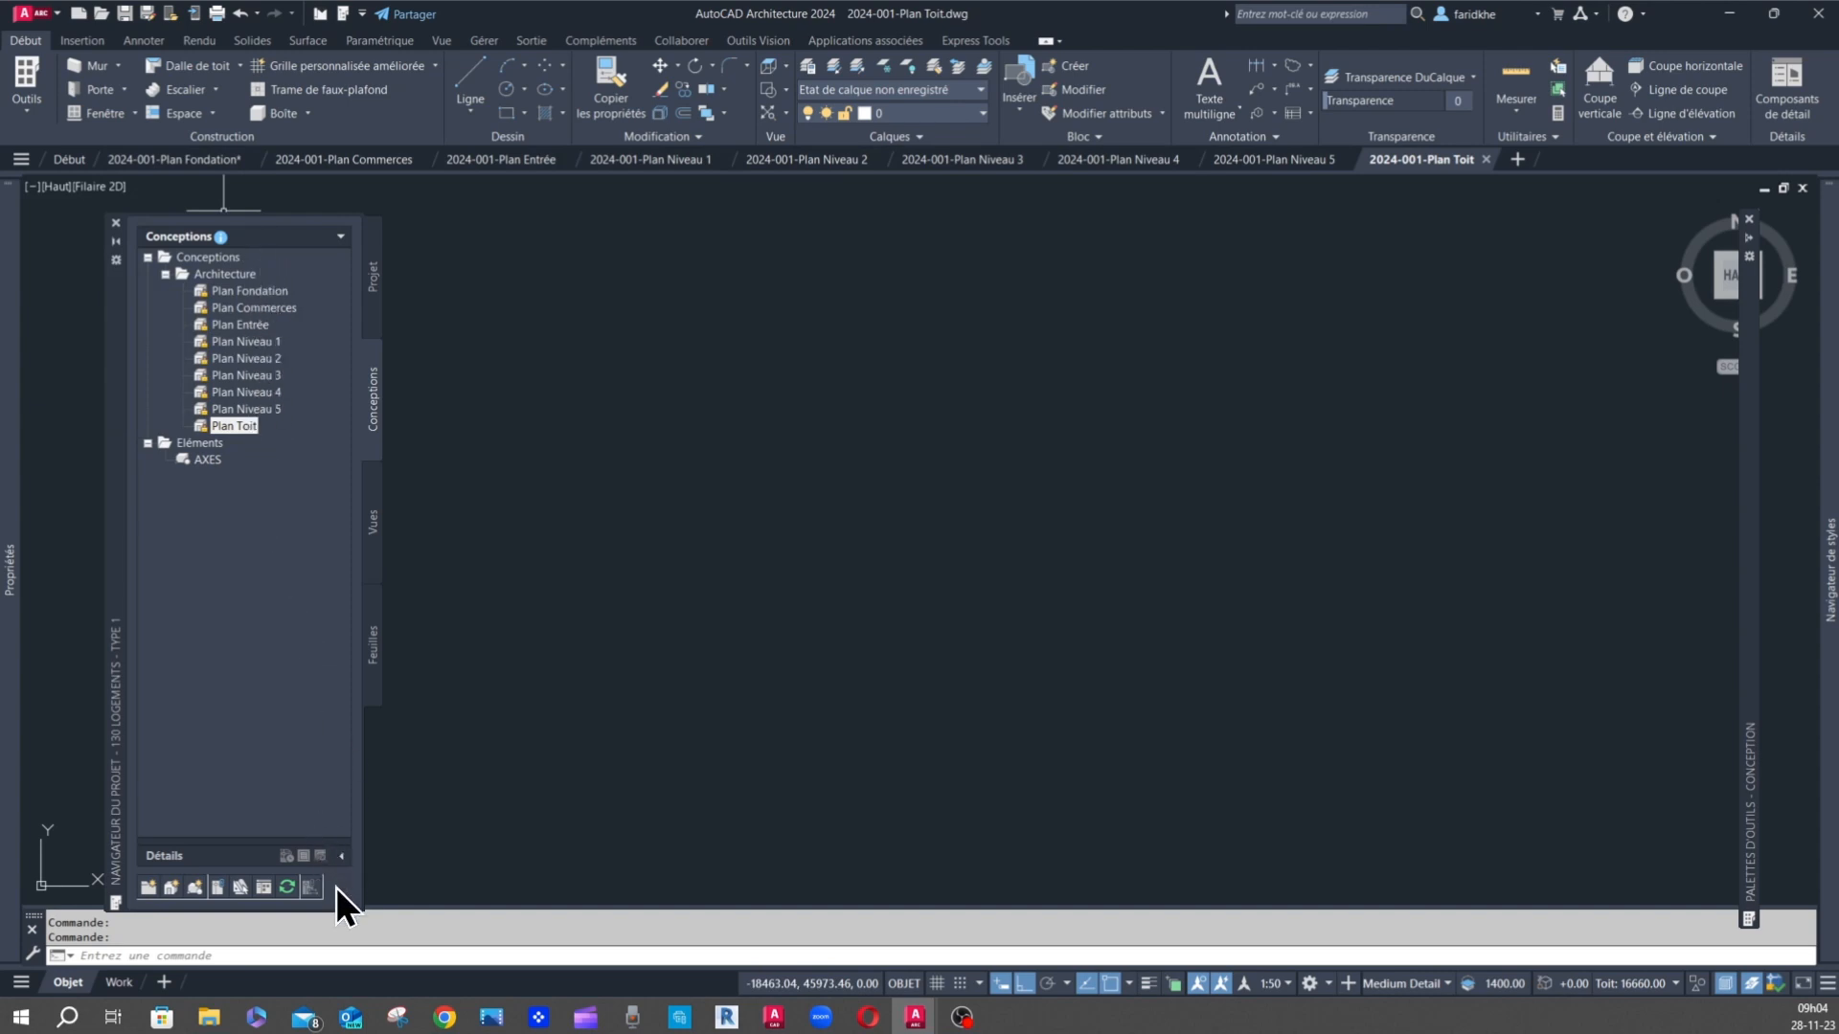
- Examine Plan Fondation's file information and the level assignment in Plan Commerces' properties, leaving the settings unchanged
{"action": "left_click", "coordinate": [239, 296]}
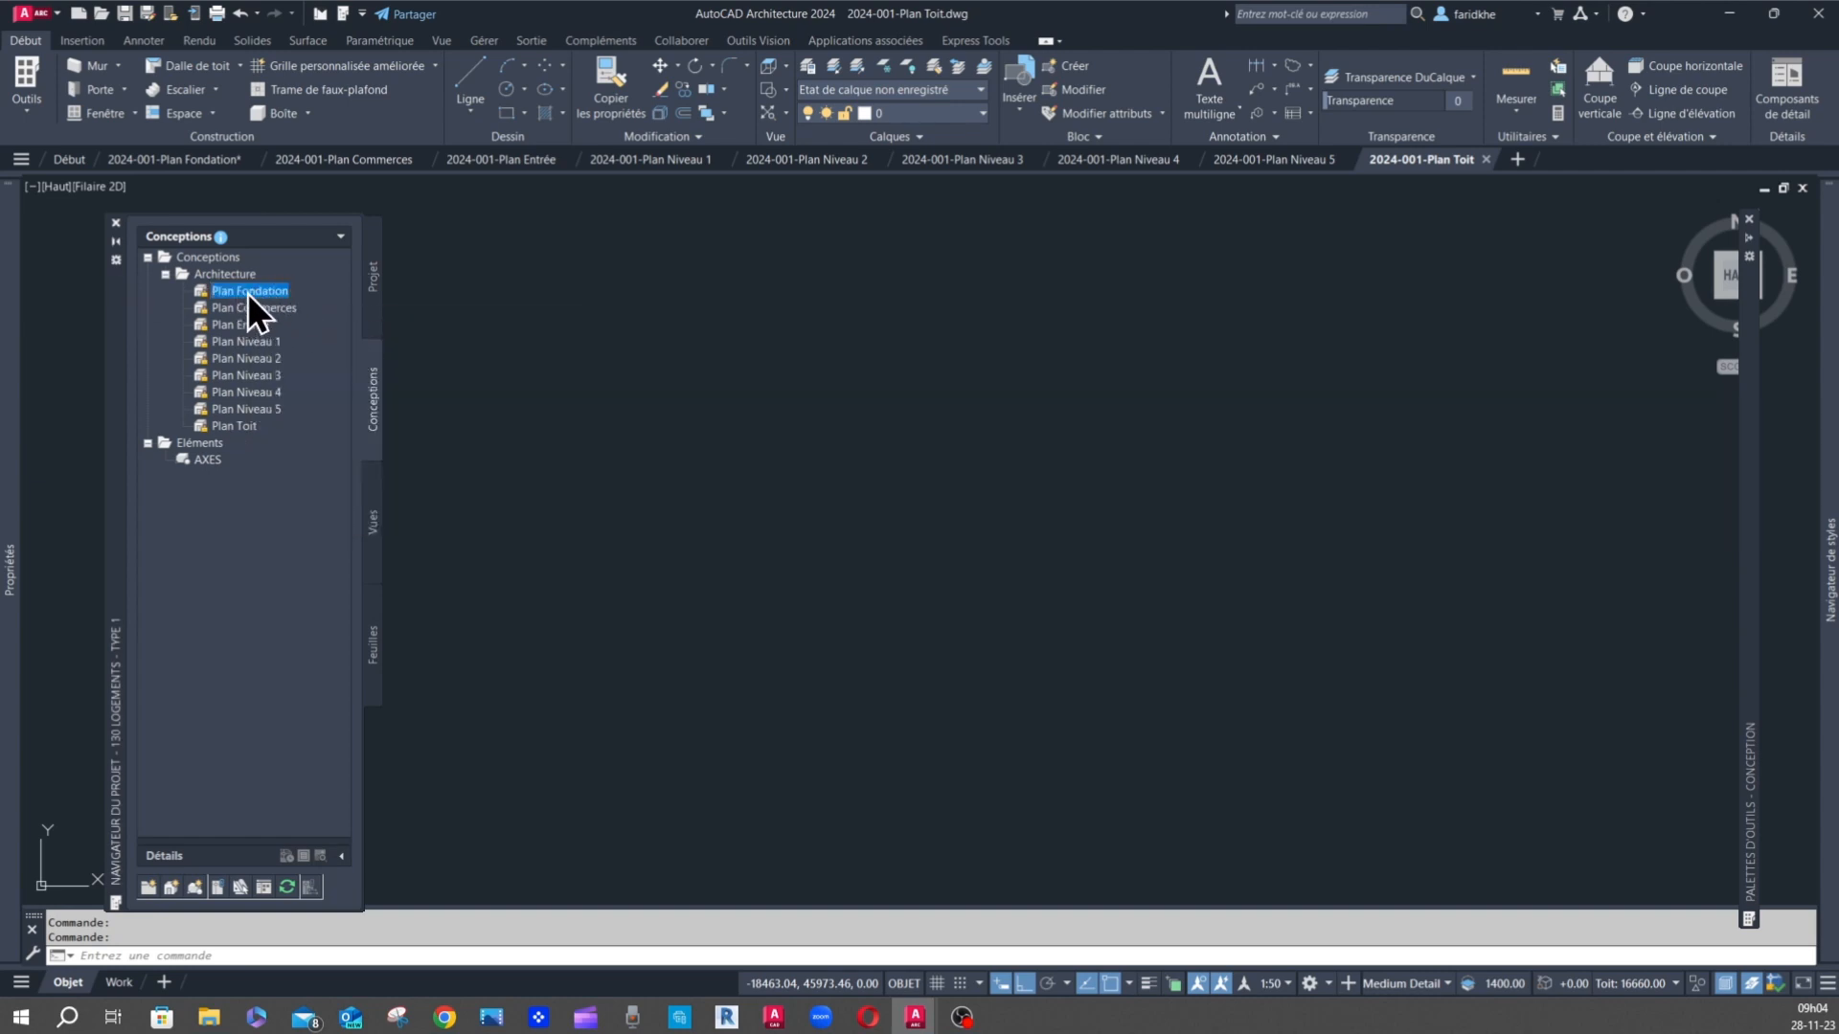
{"action": "mouse_move", "coordinate": [251, 291]}
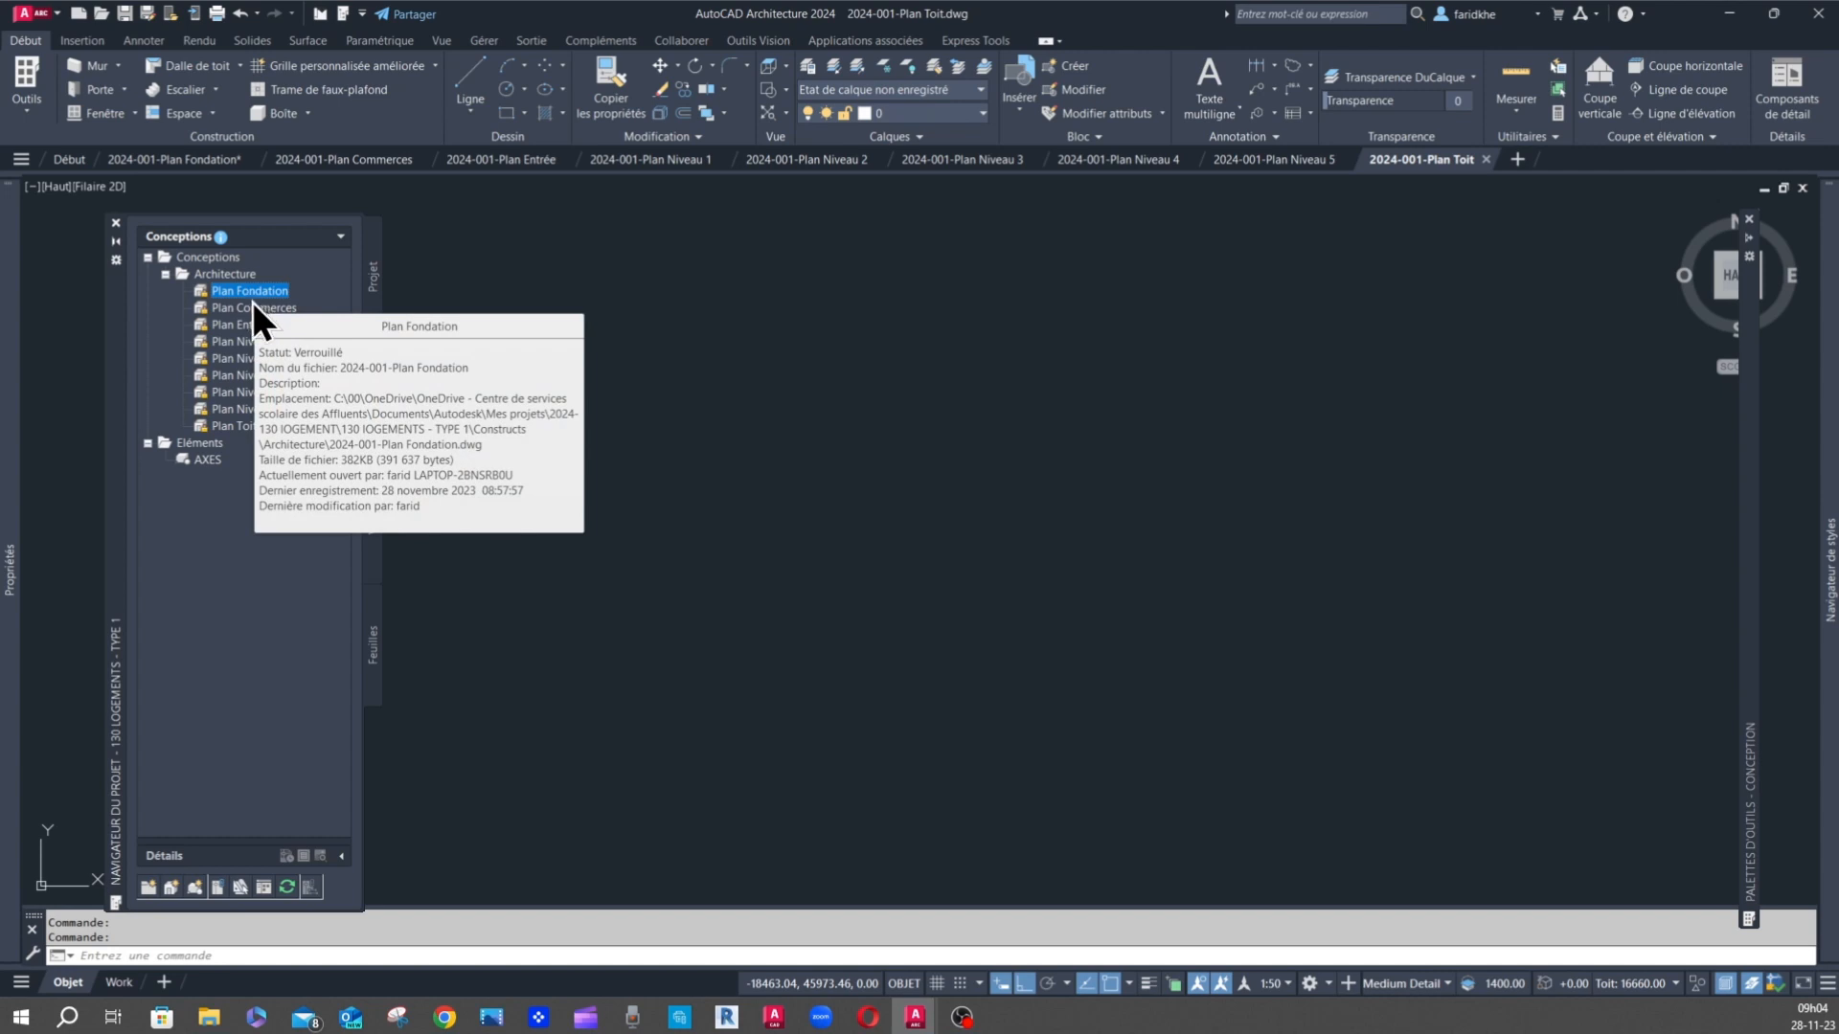
{"action": "right_click", "coordinate": [253, 310]}
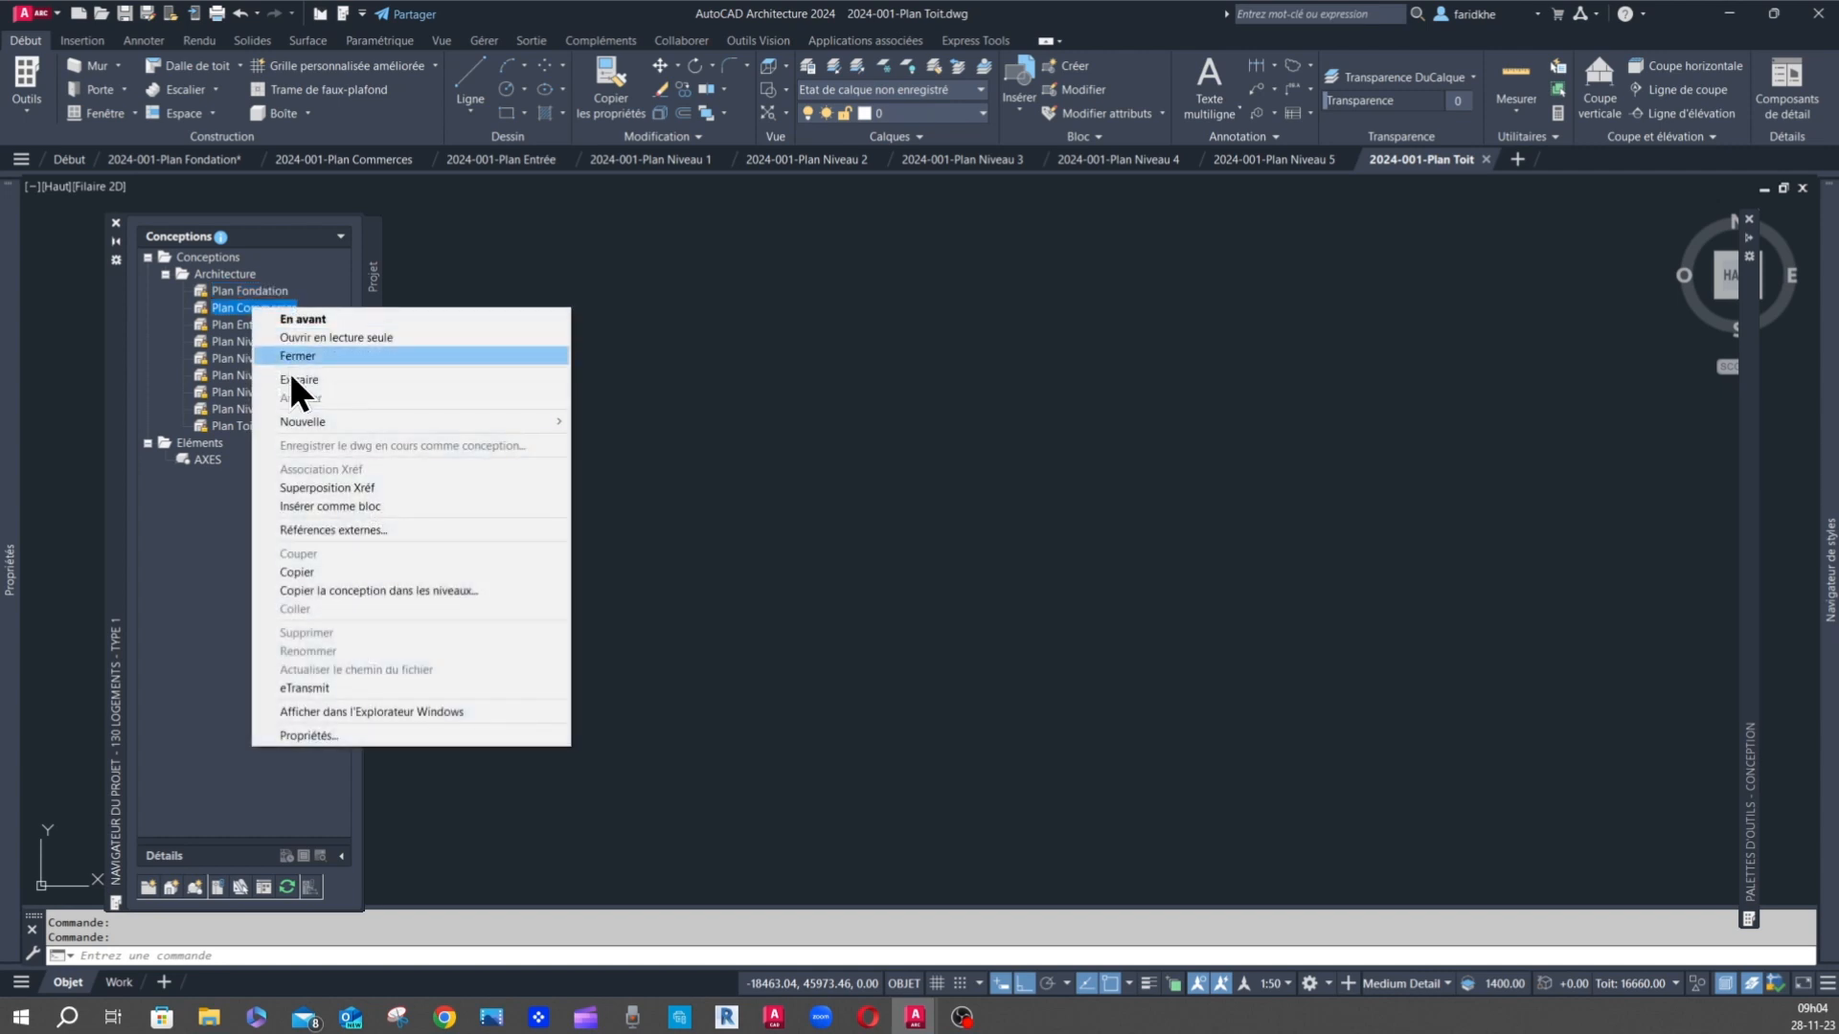
{"action": "left_click", "coordinate": [326, 736]}
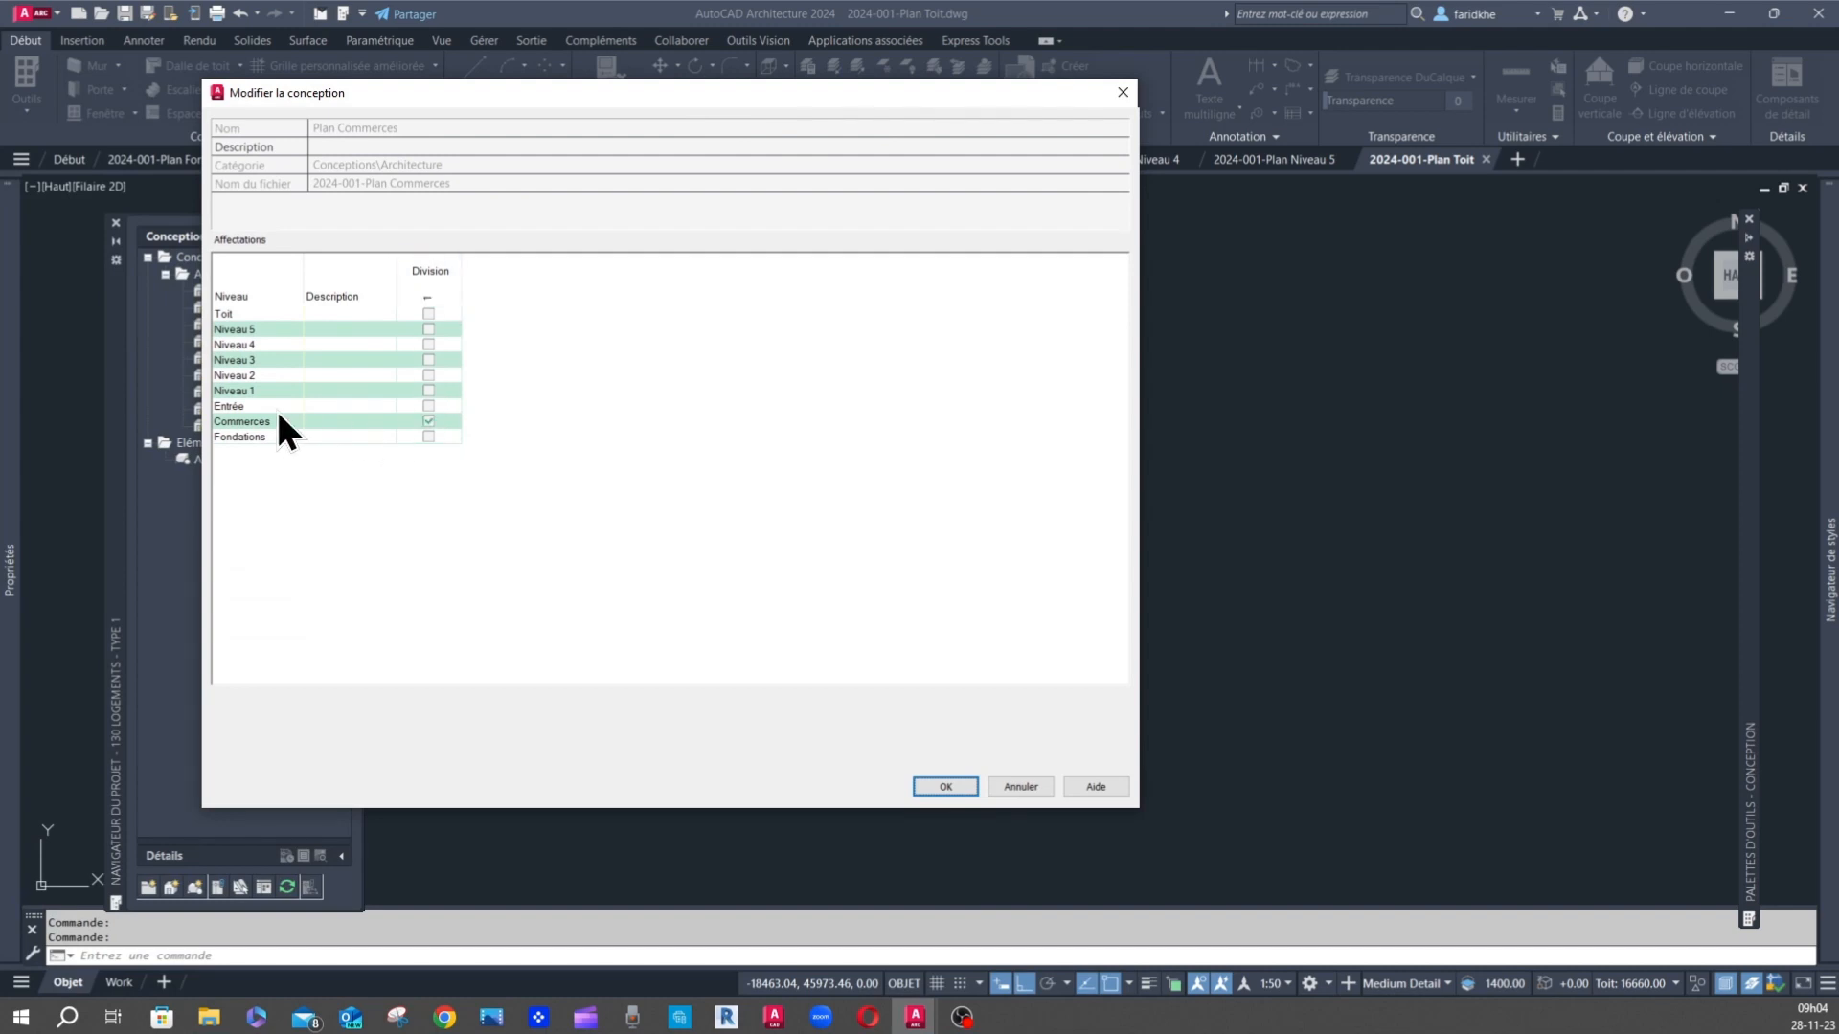
{"action": "left_click", "coordinate": [944, 789]}
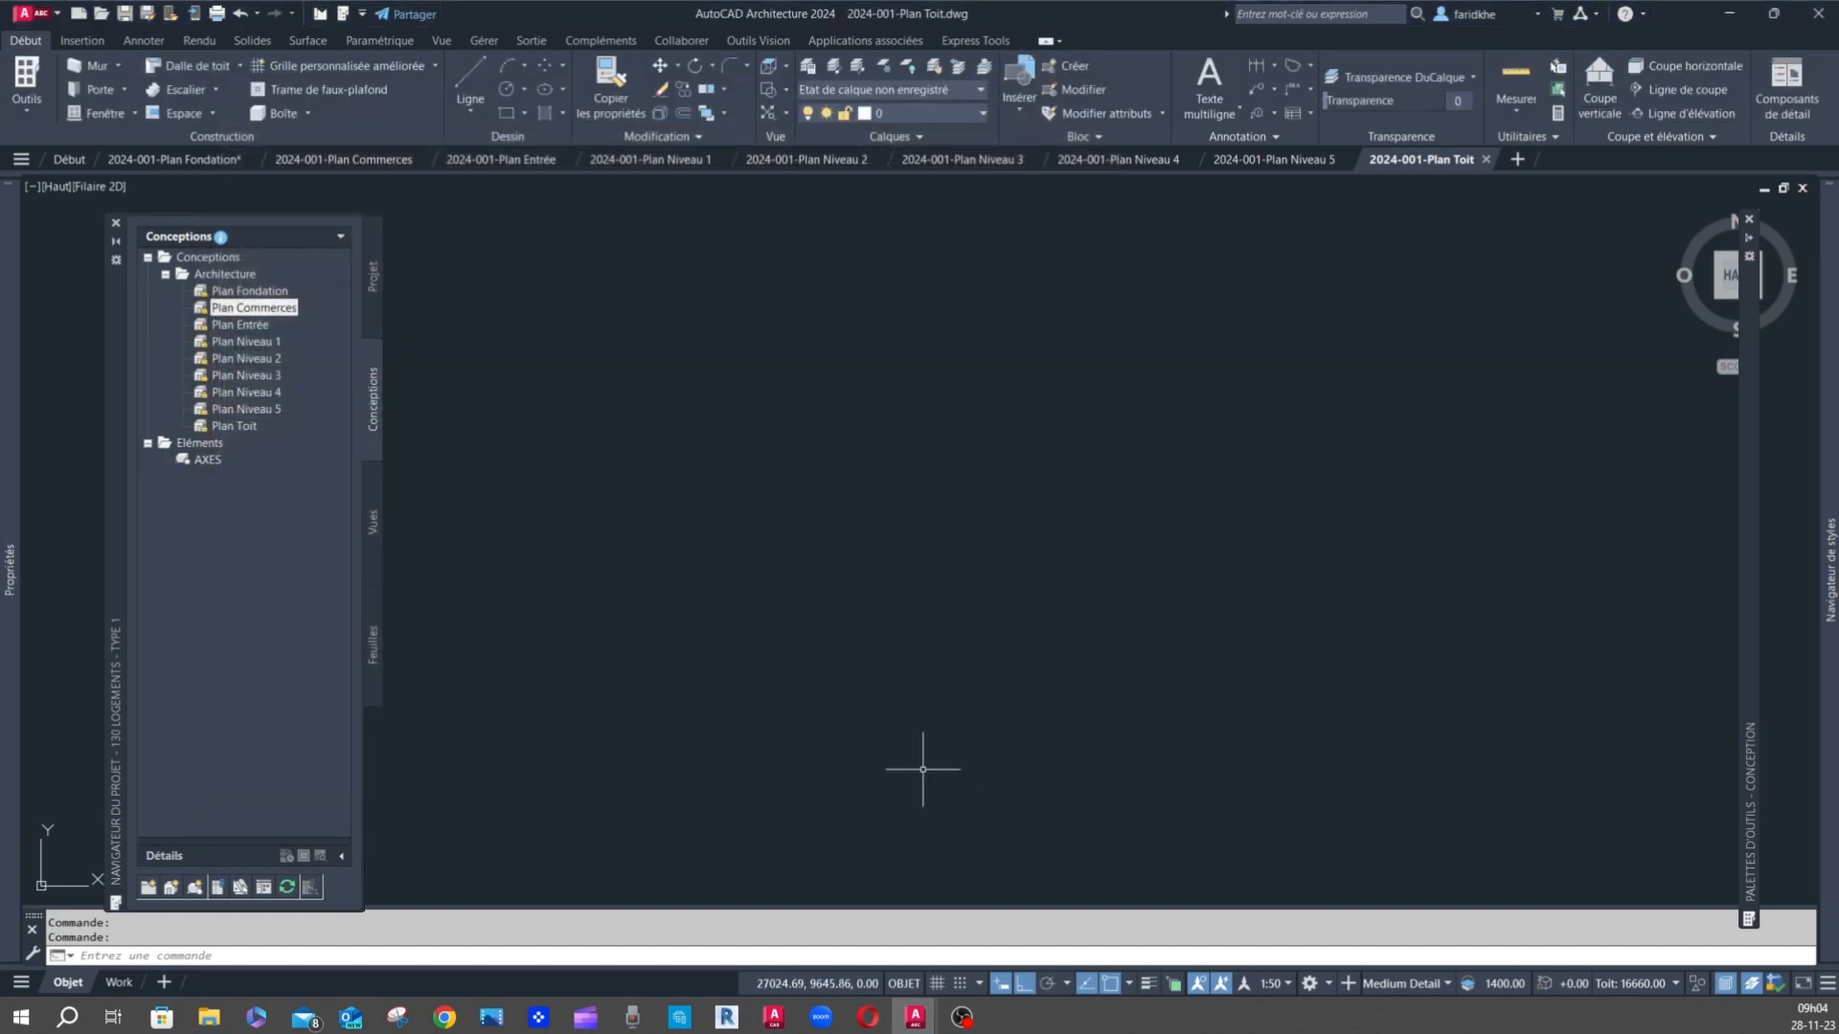
- Expand the information area below the conceptions tree and display file details instead of the archive history
{"action": "left_click", "coordinate": [342, 857]}
{"action": "left_click", "coordinate": [333, 469]}
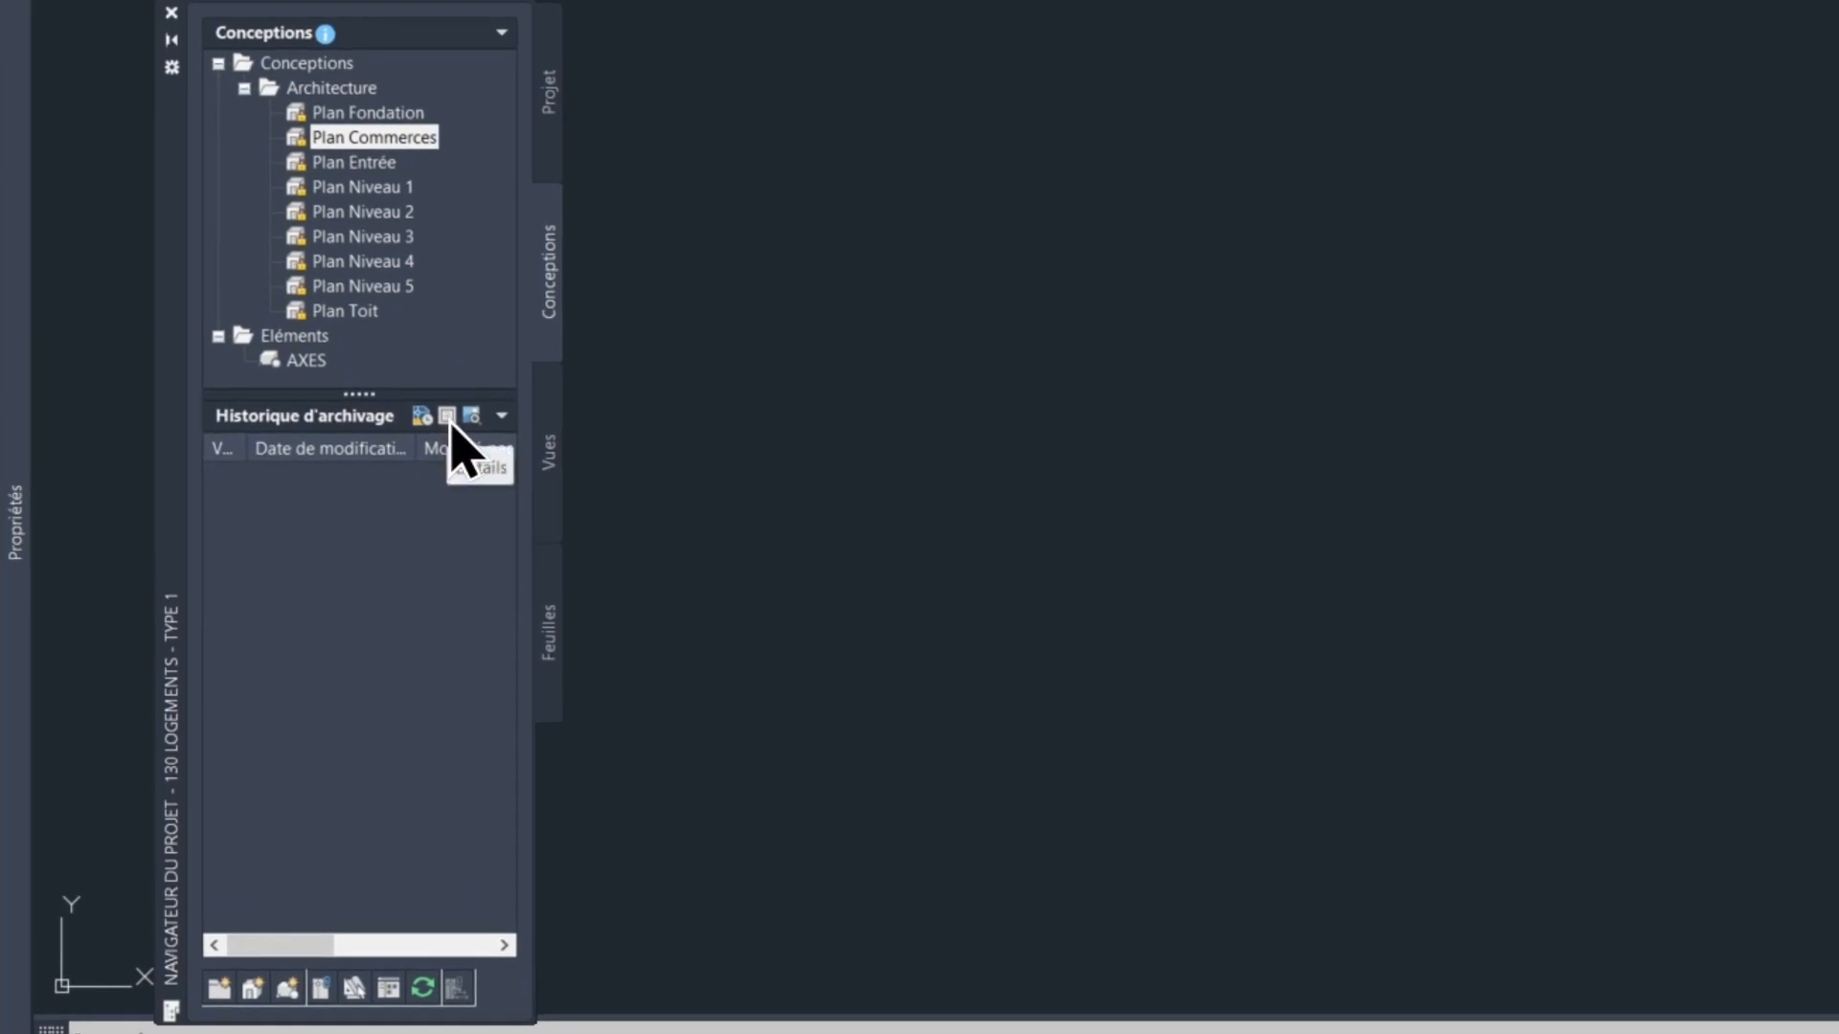
{"action": "left_click", "coordinate": [447, 416]}
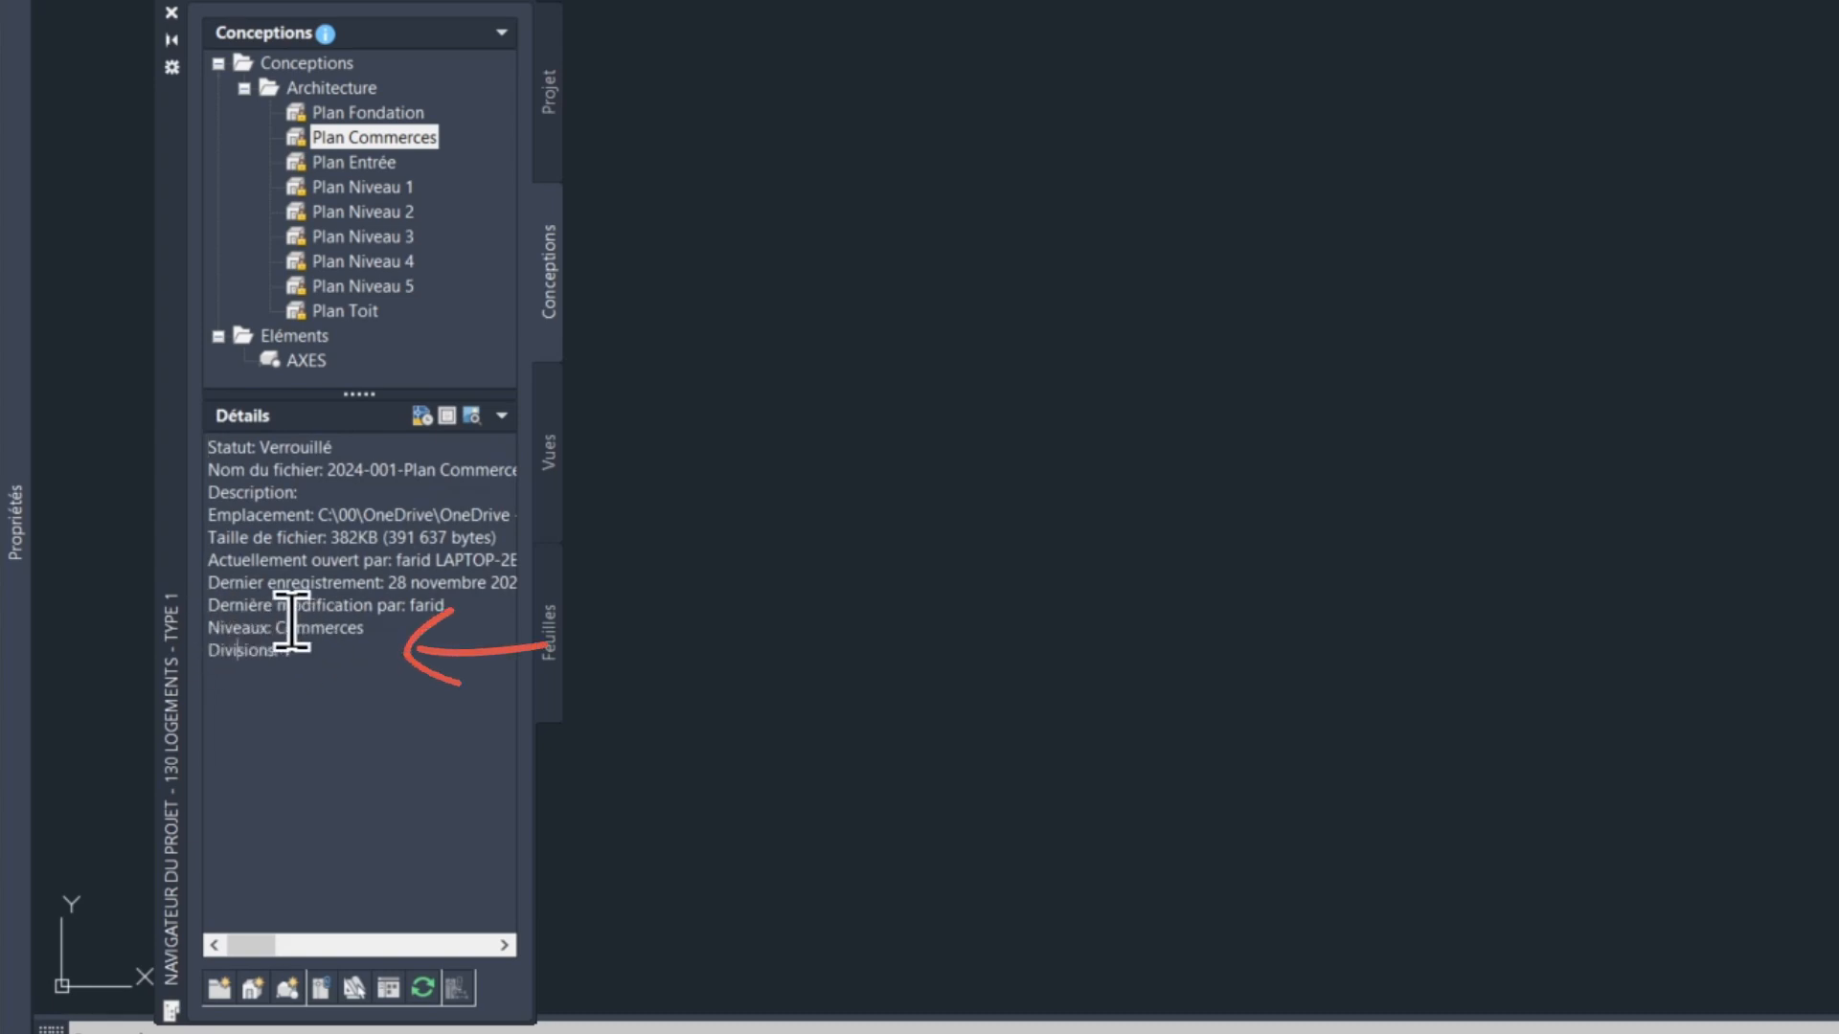
- Examine the file details and assigned level of each Architecture conception, from Plan Fondation through Plan Toit
{"action": "left_click", "coordinate": [359, 113]}
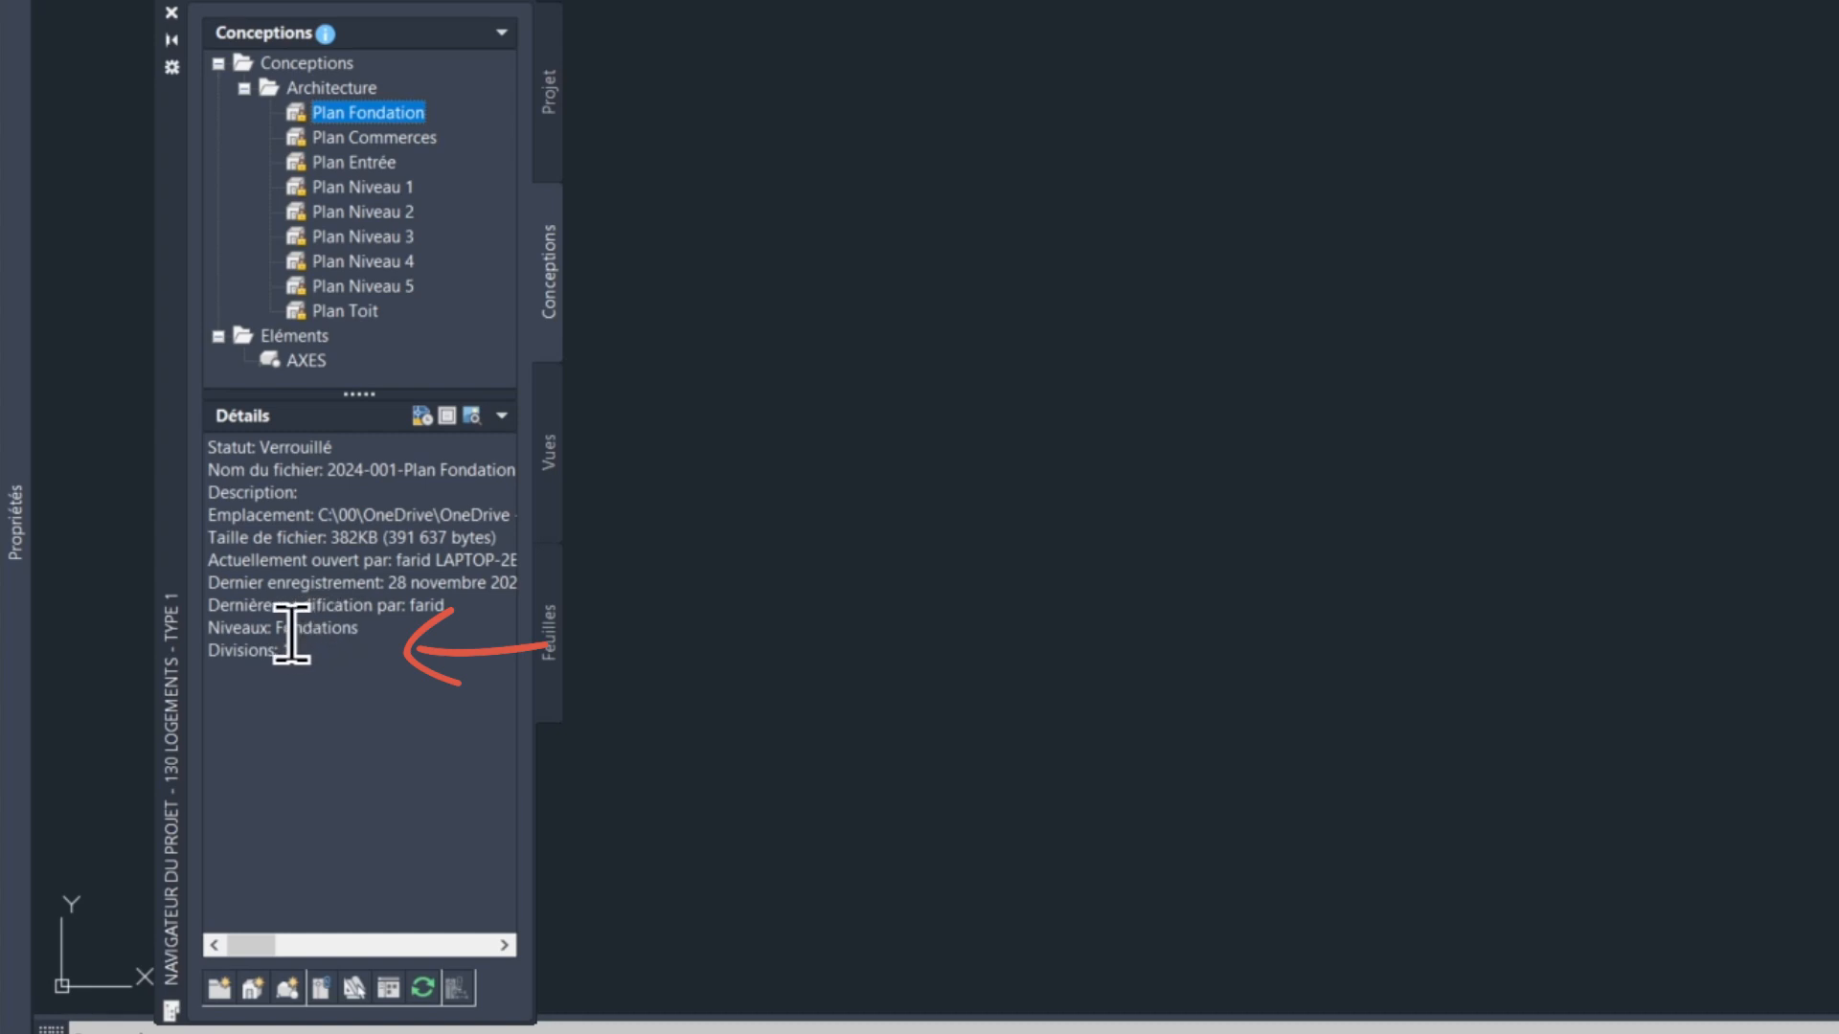
{"action": "mouse_move", "coordinate": [418, 125]}
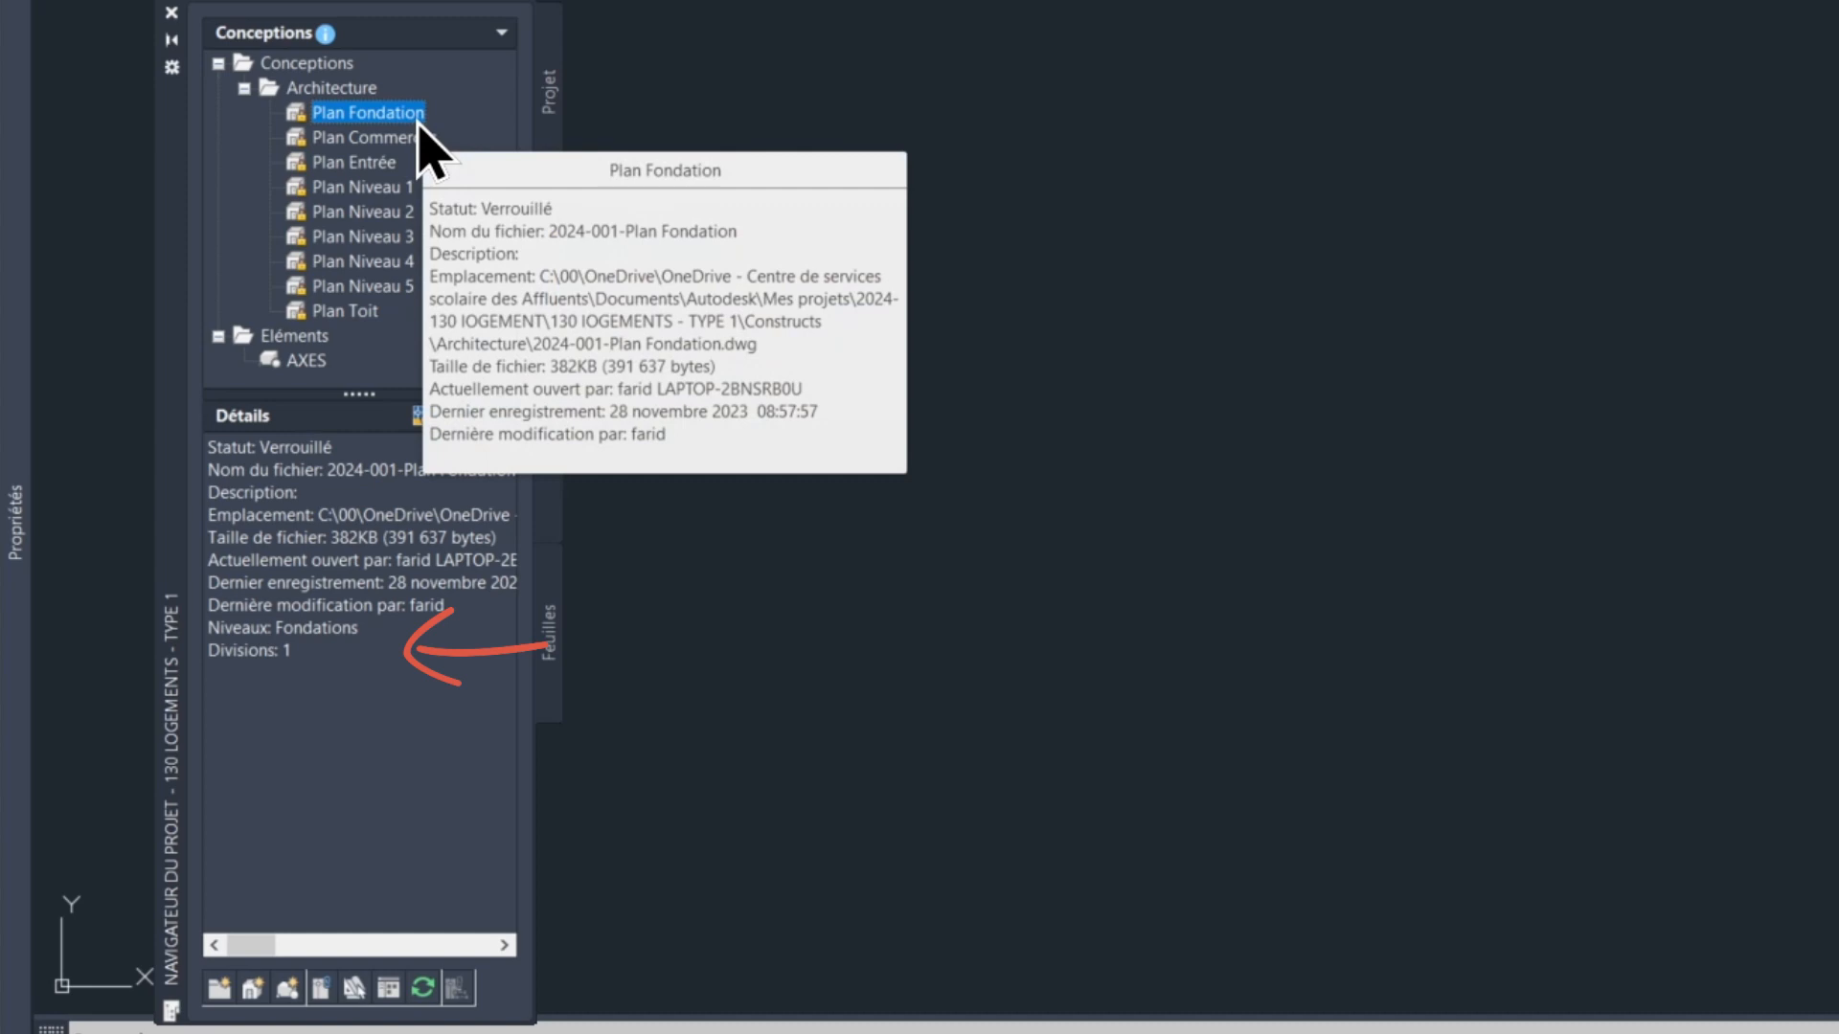
{"action": "key", "text": "Down"}
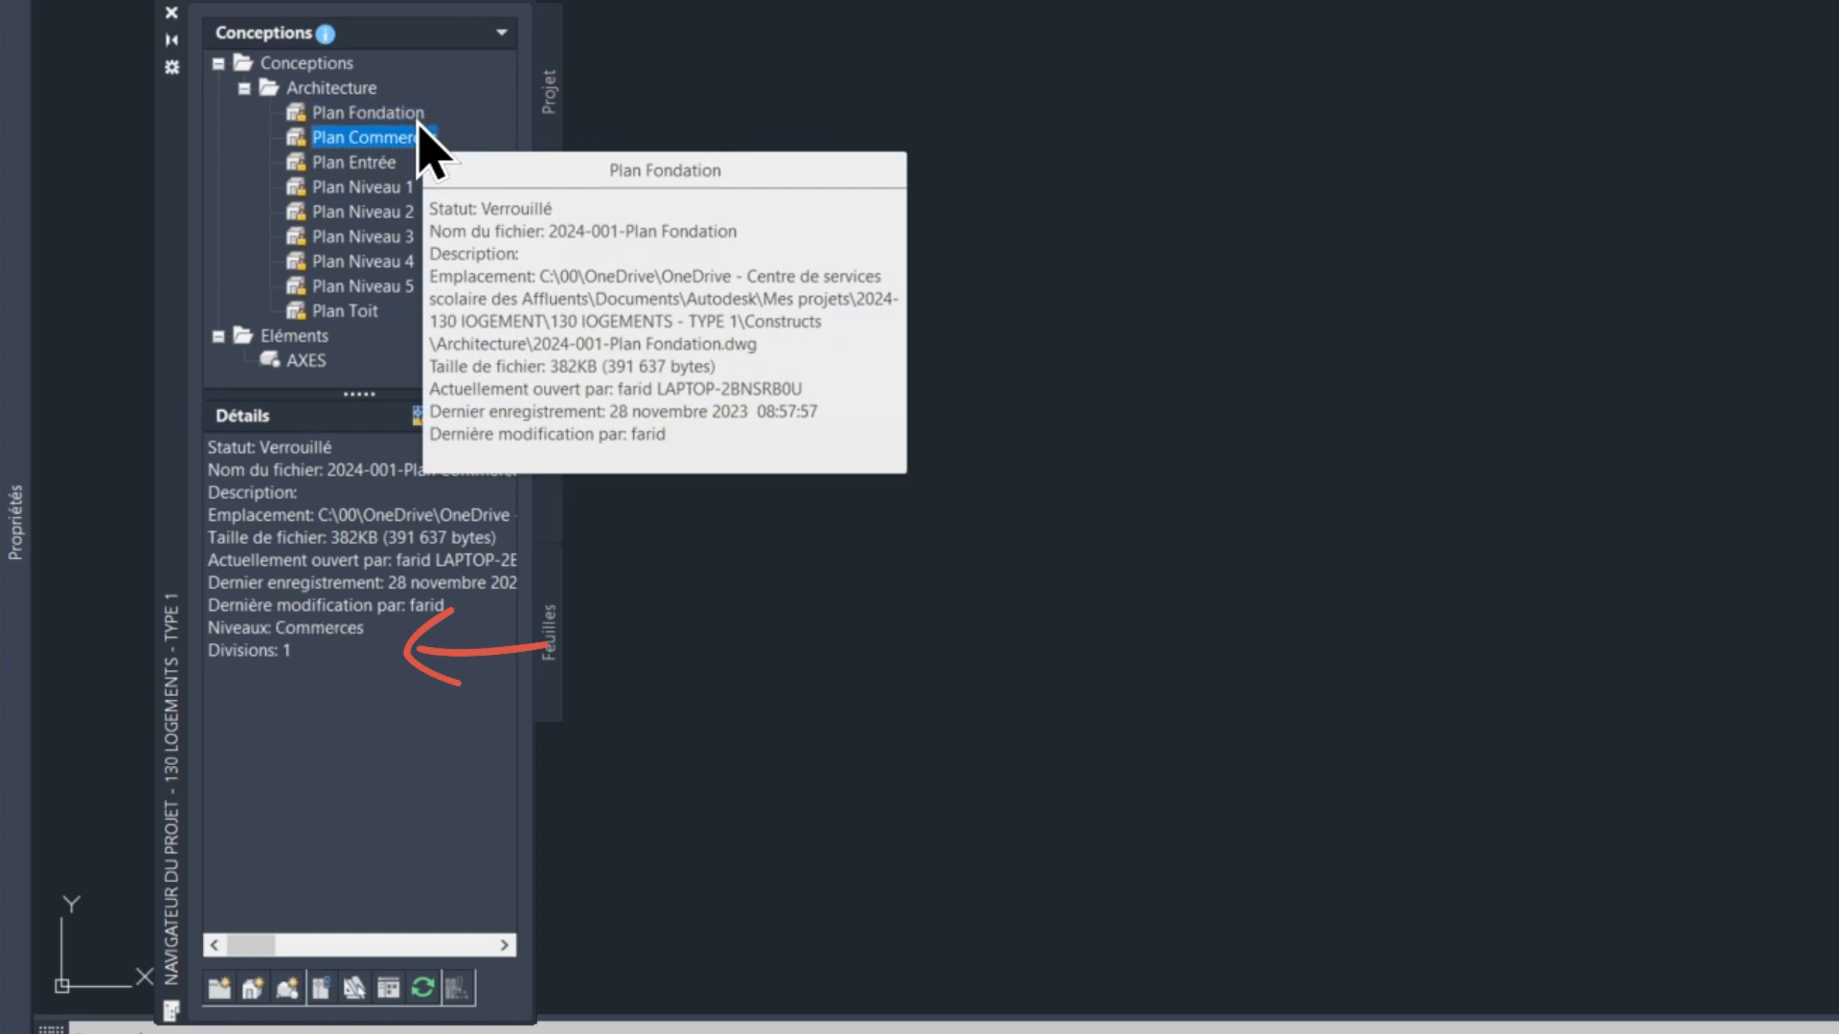
{"action": "key", "text": "Down"}
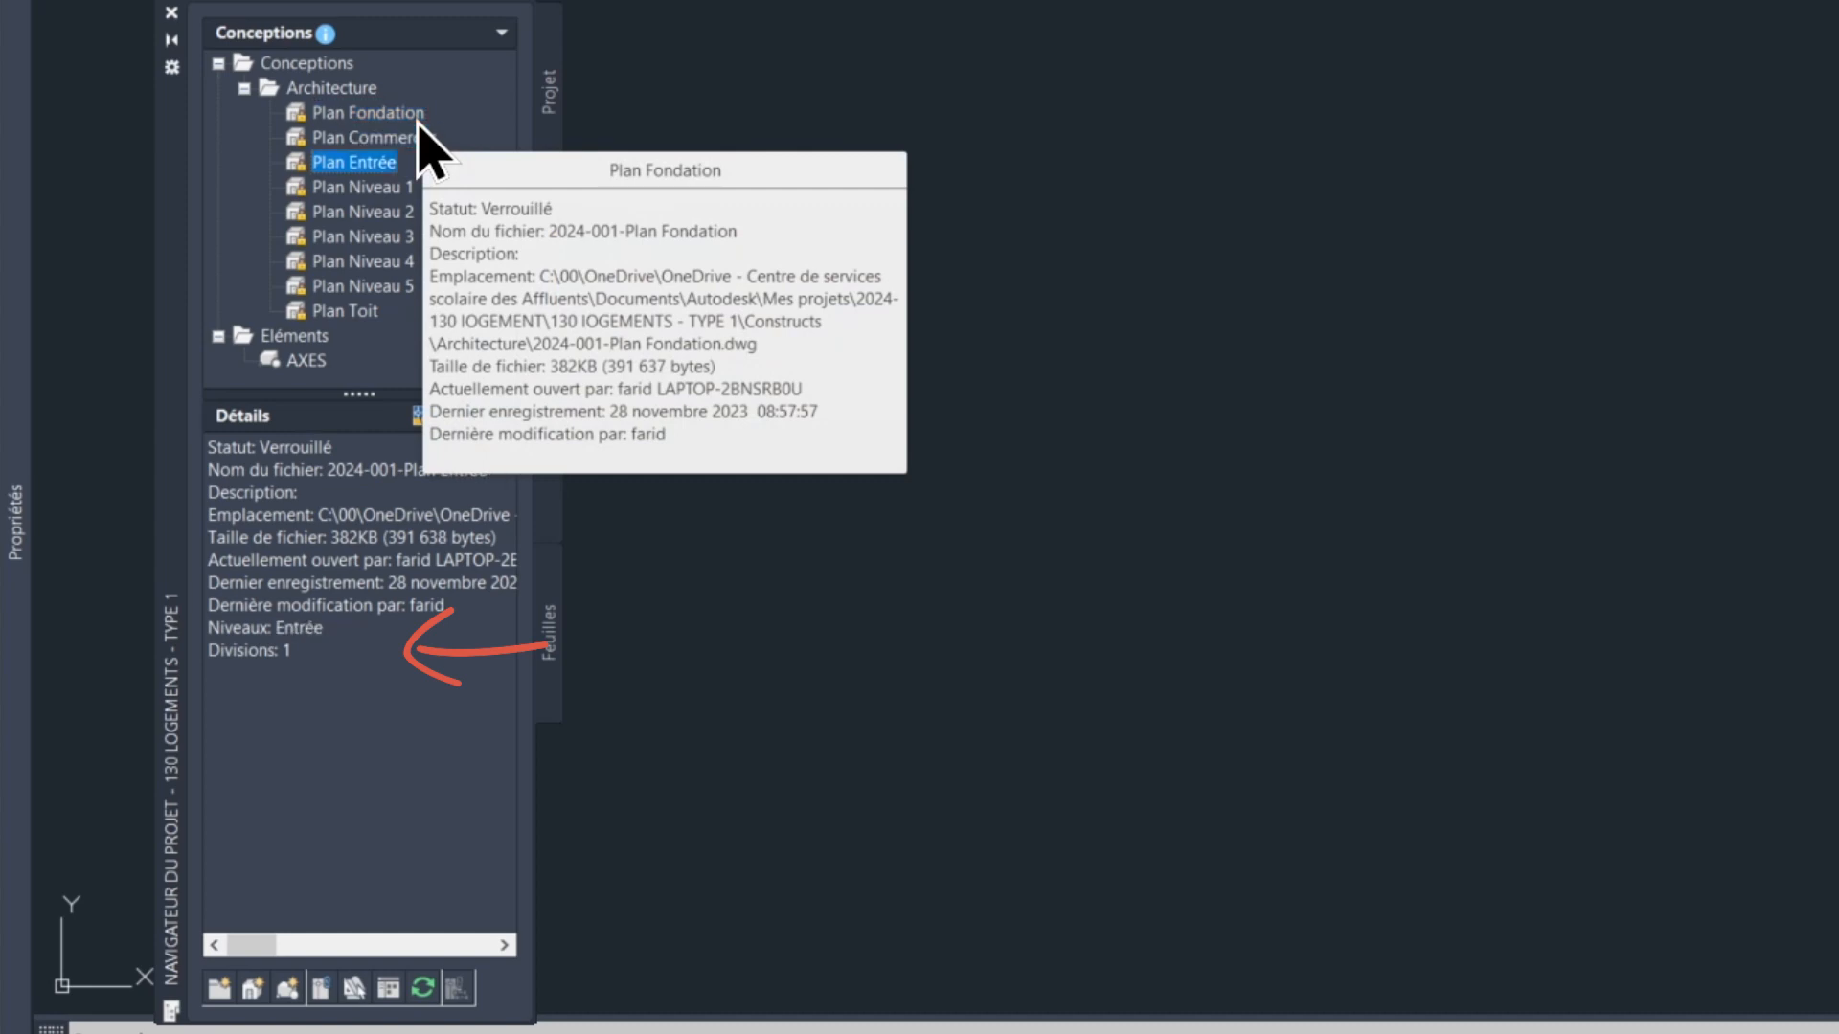
{"action": "key", "text": "Down"}
{"action": "key", "text": "Down"}
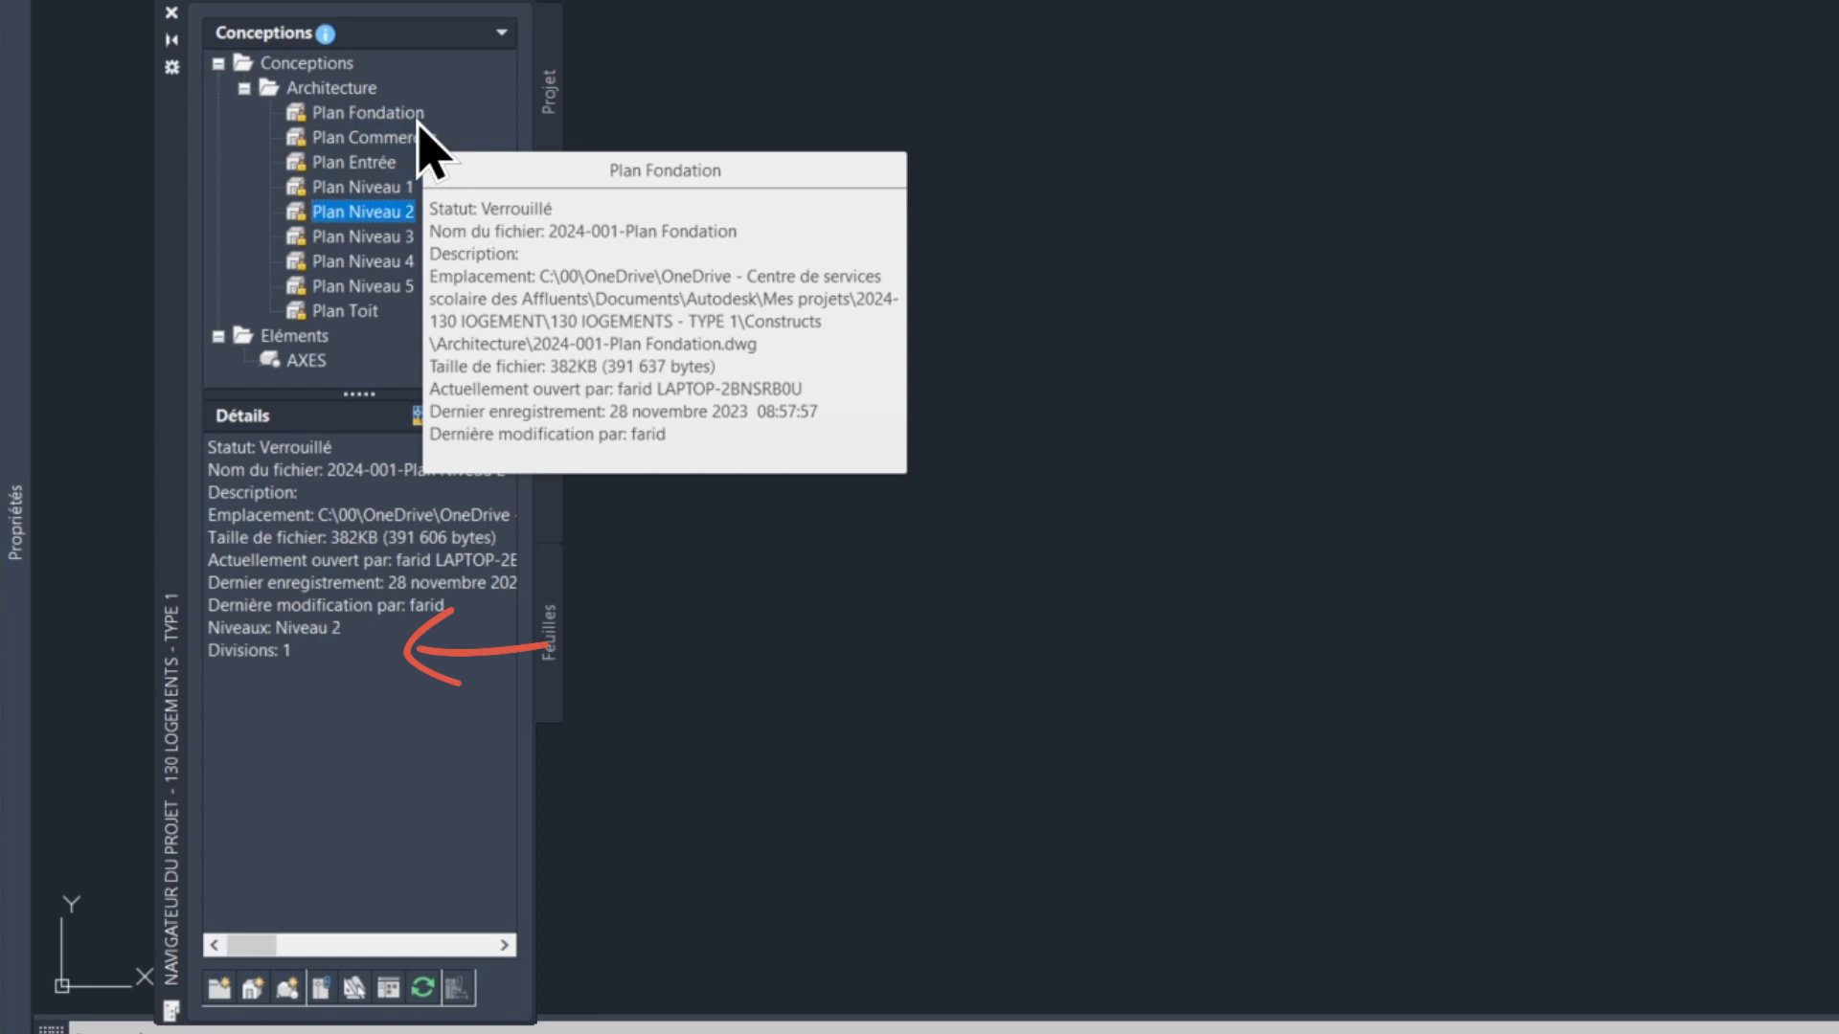
{"action": "key", "text": "Down"}
{"action": "key", "text": "Down"}
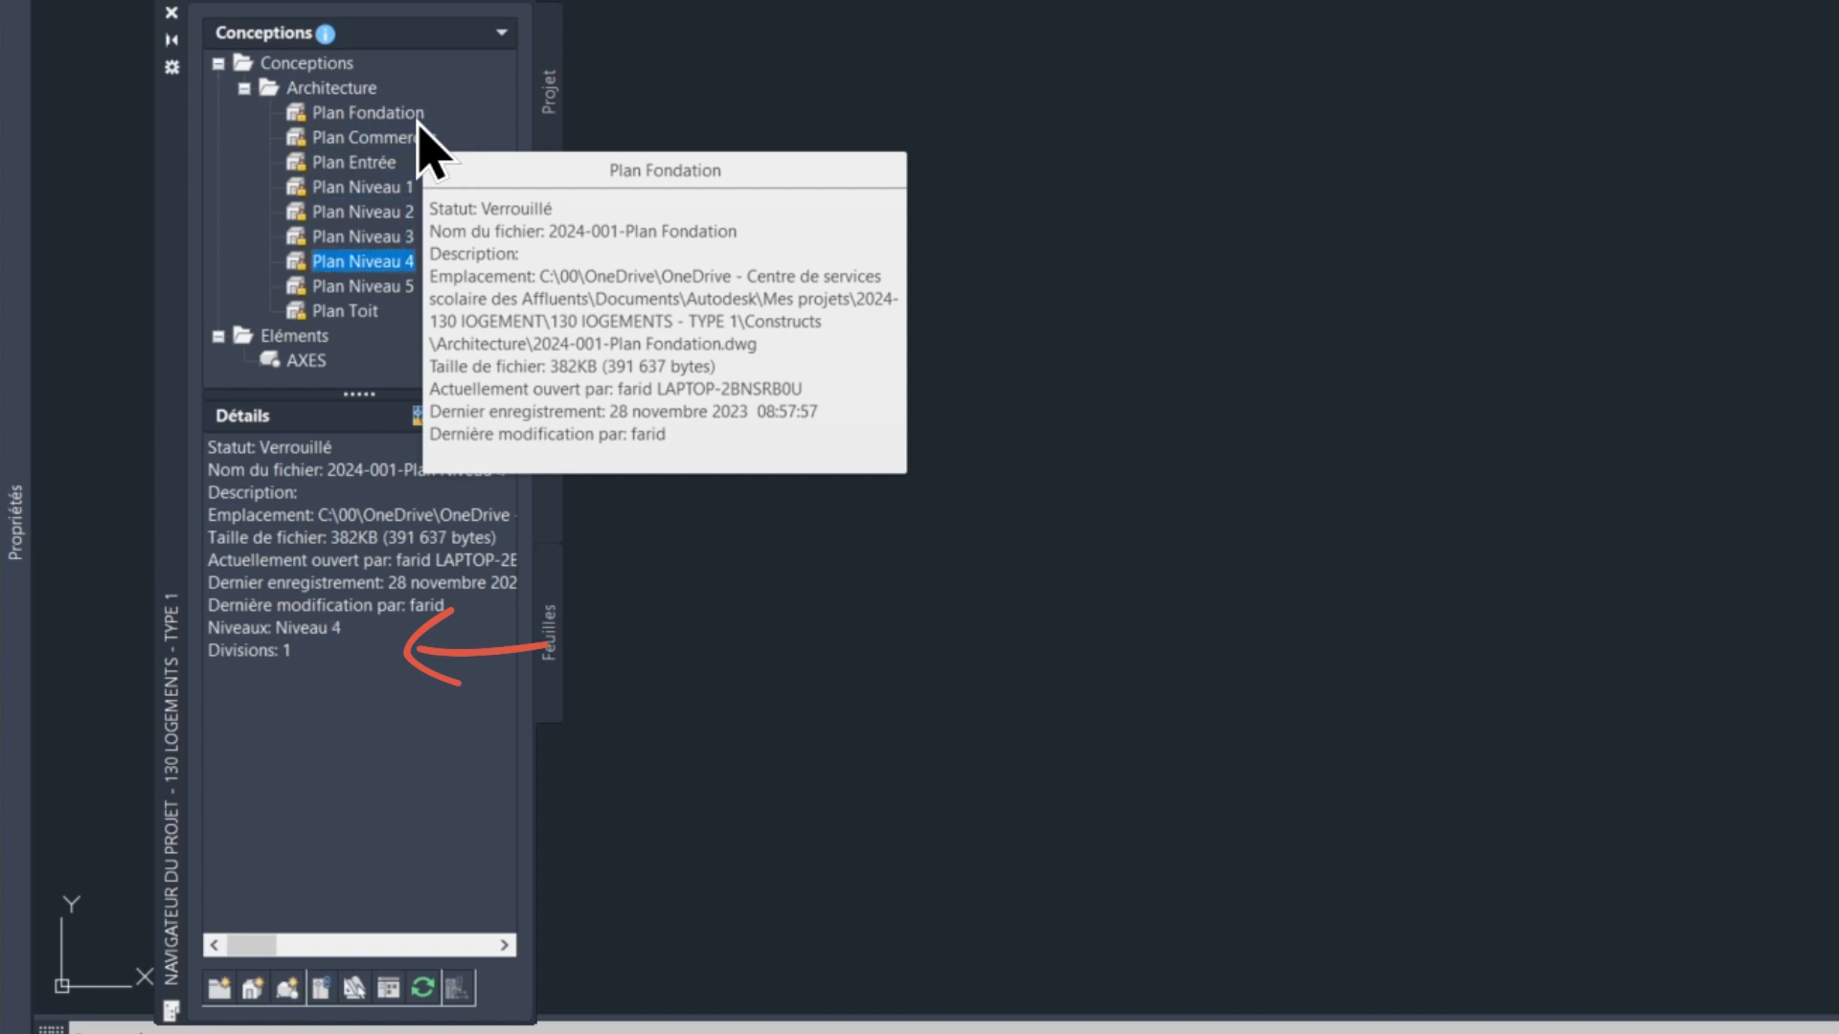
{"action": "key", "text": "Down"}
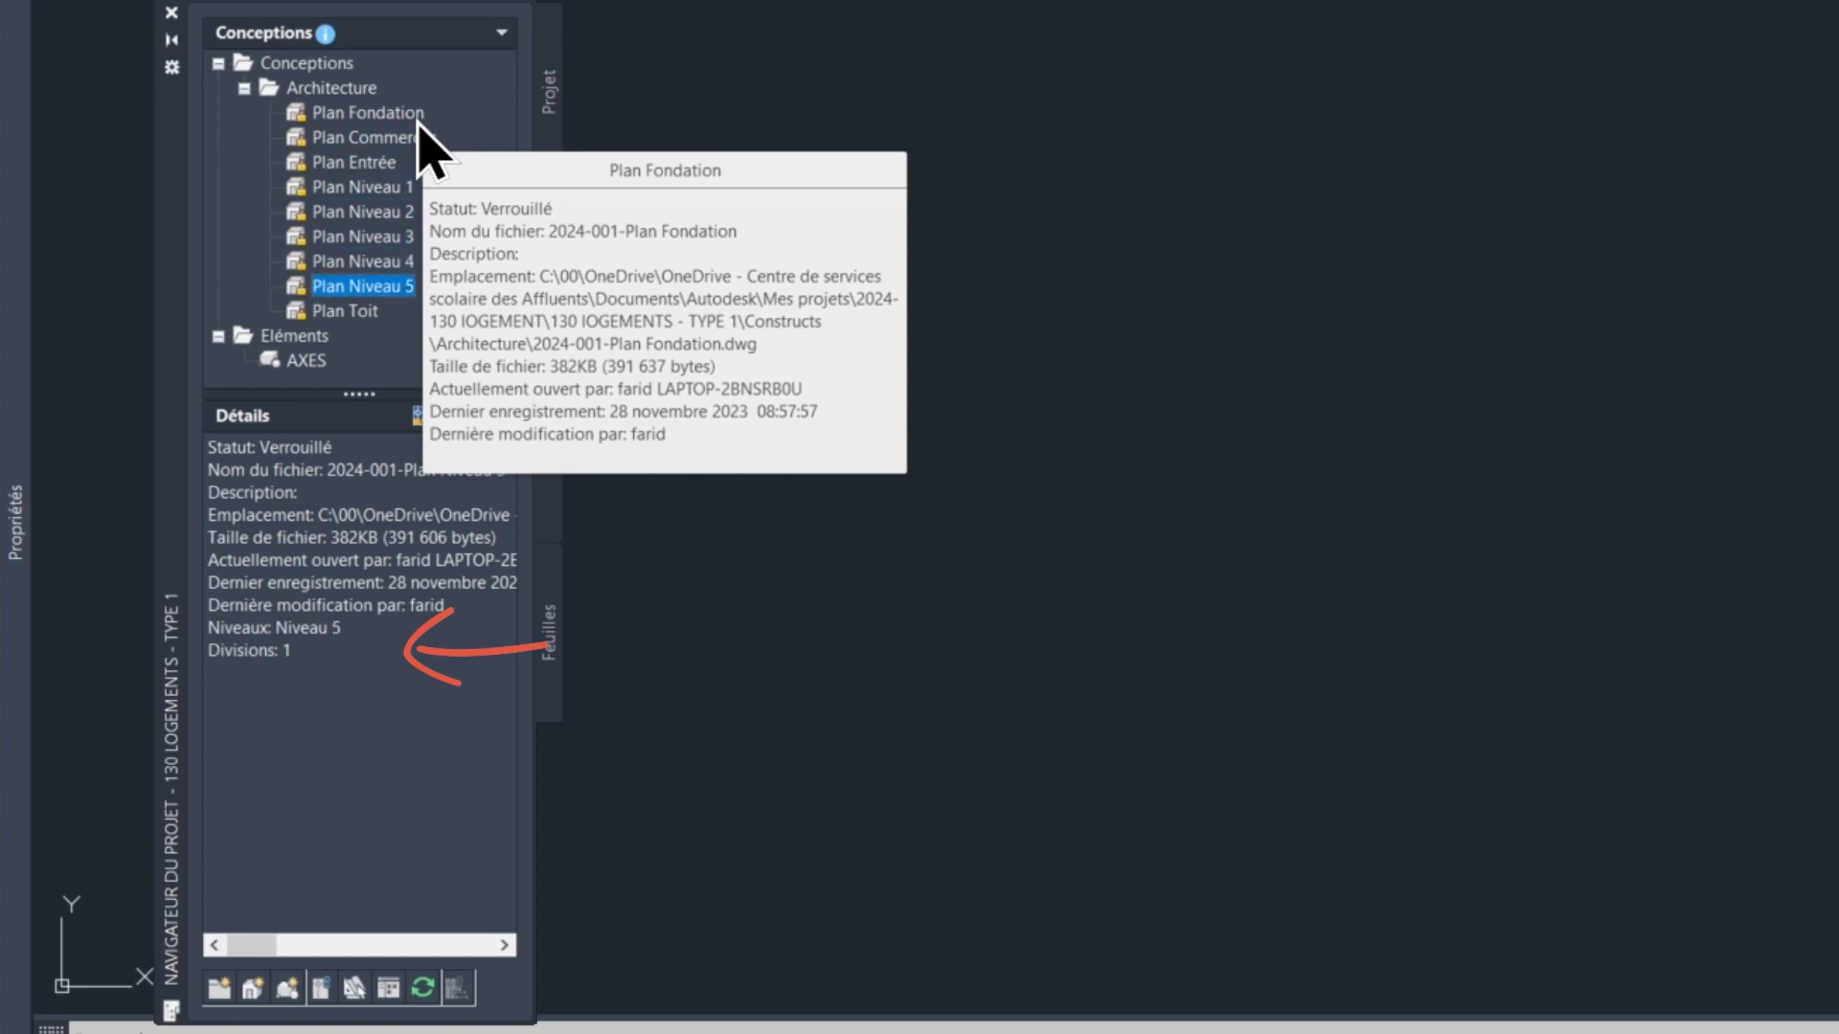
{"action": "key", "text": "Down"}
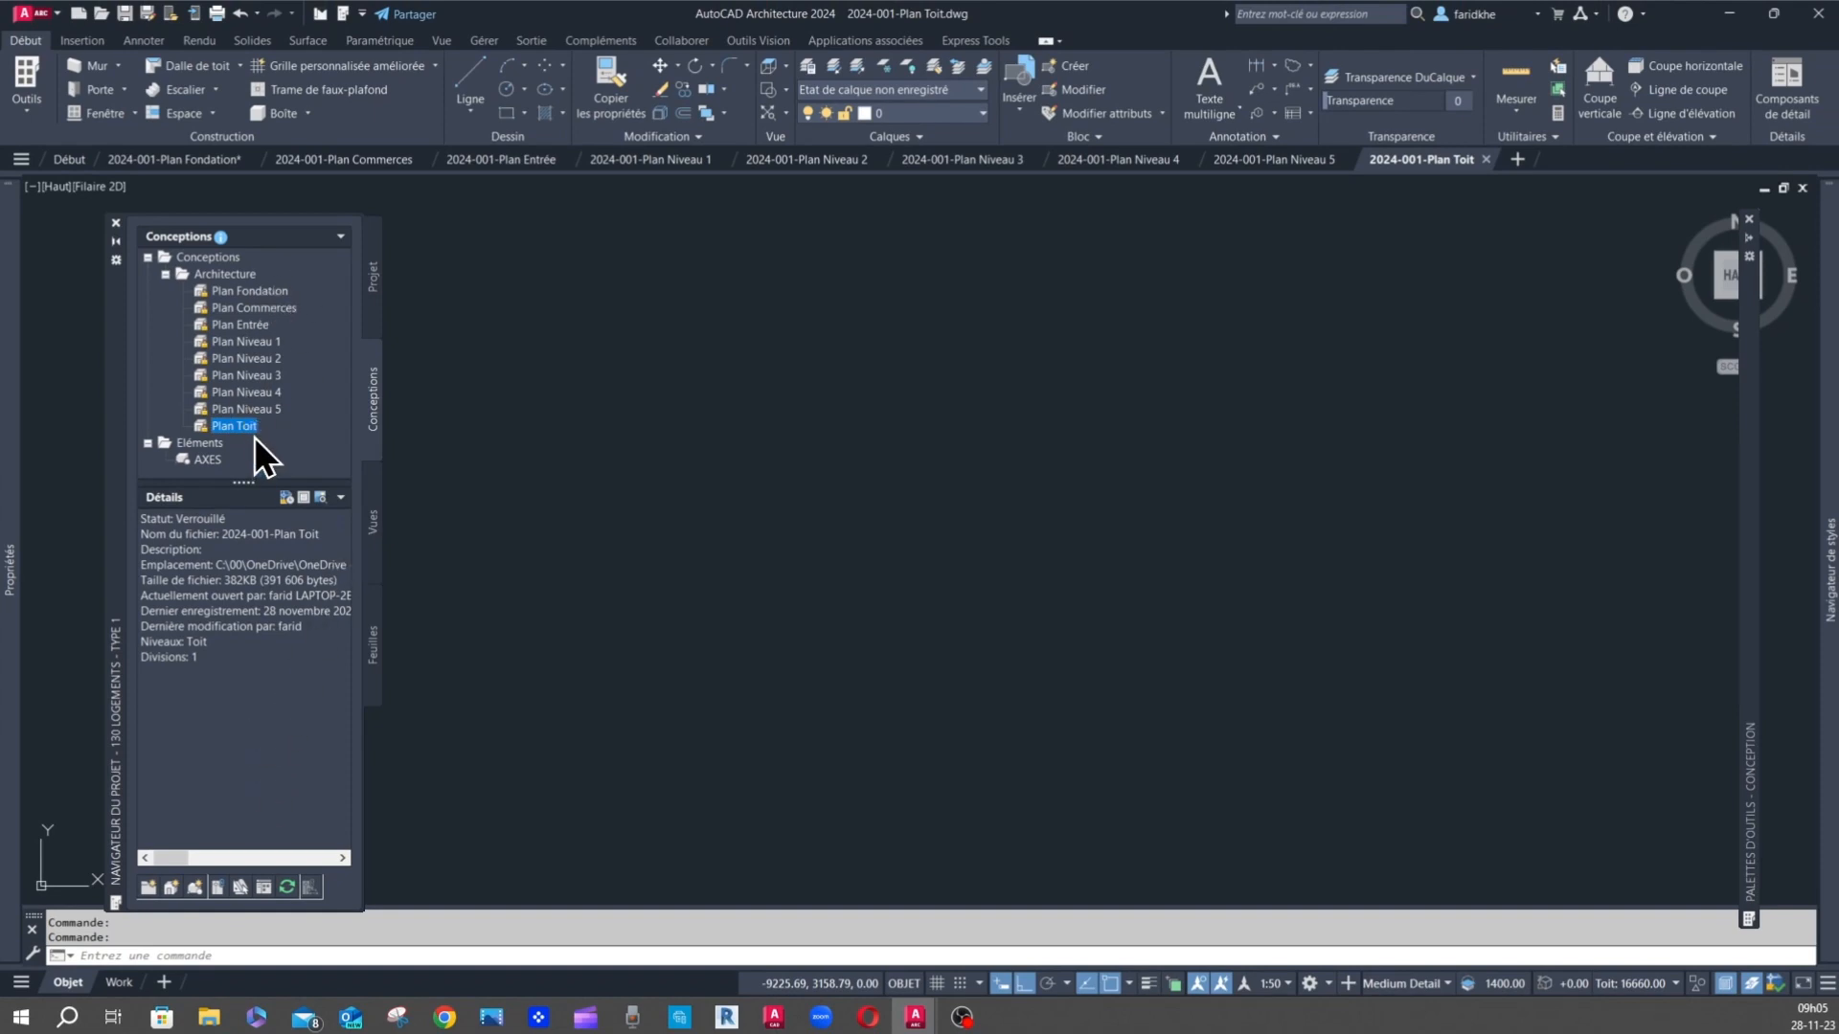
{"action": "left_click", "coordinate": [222, 294]}
{"action": "left_click", "coordinate": [238, 308]}
{"action": "left_click", "coordinate": [237, 324]}
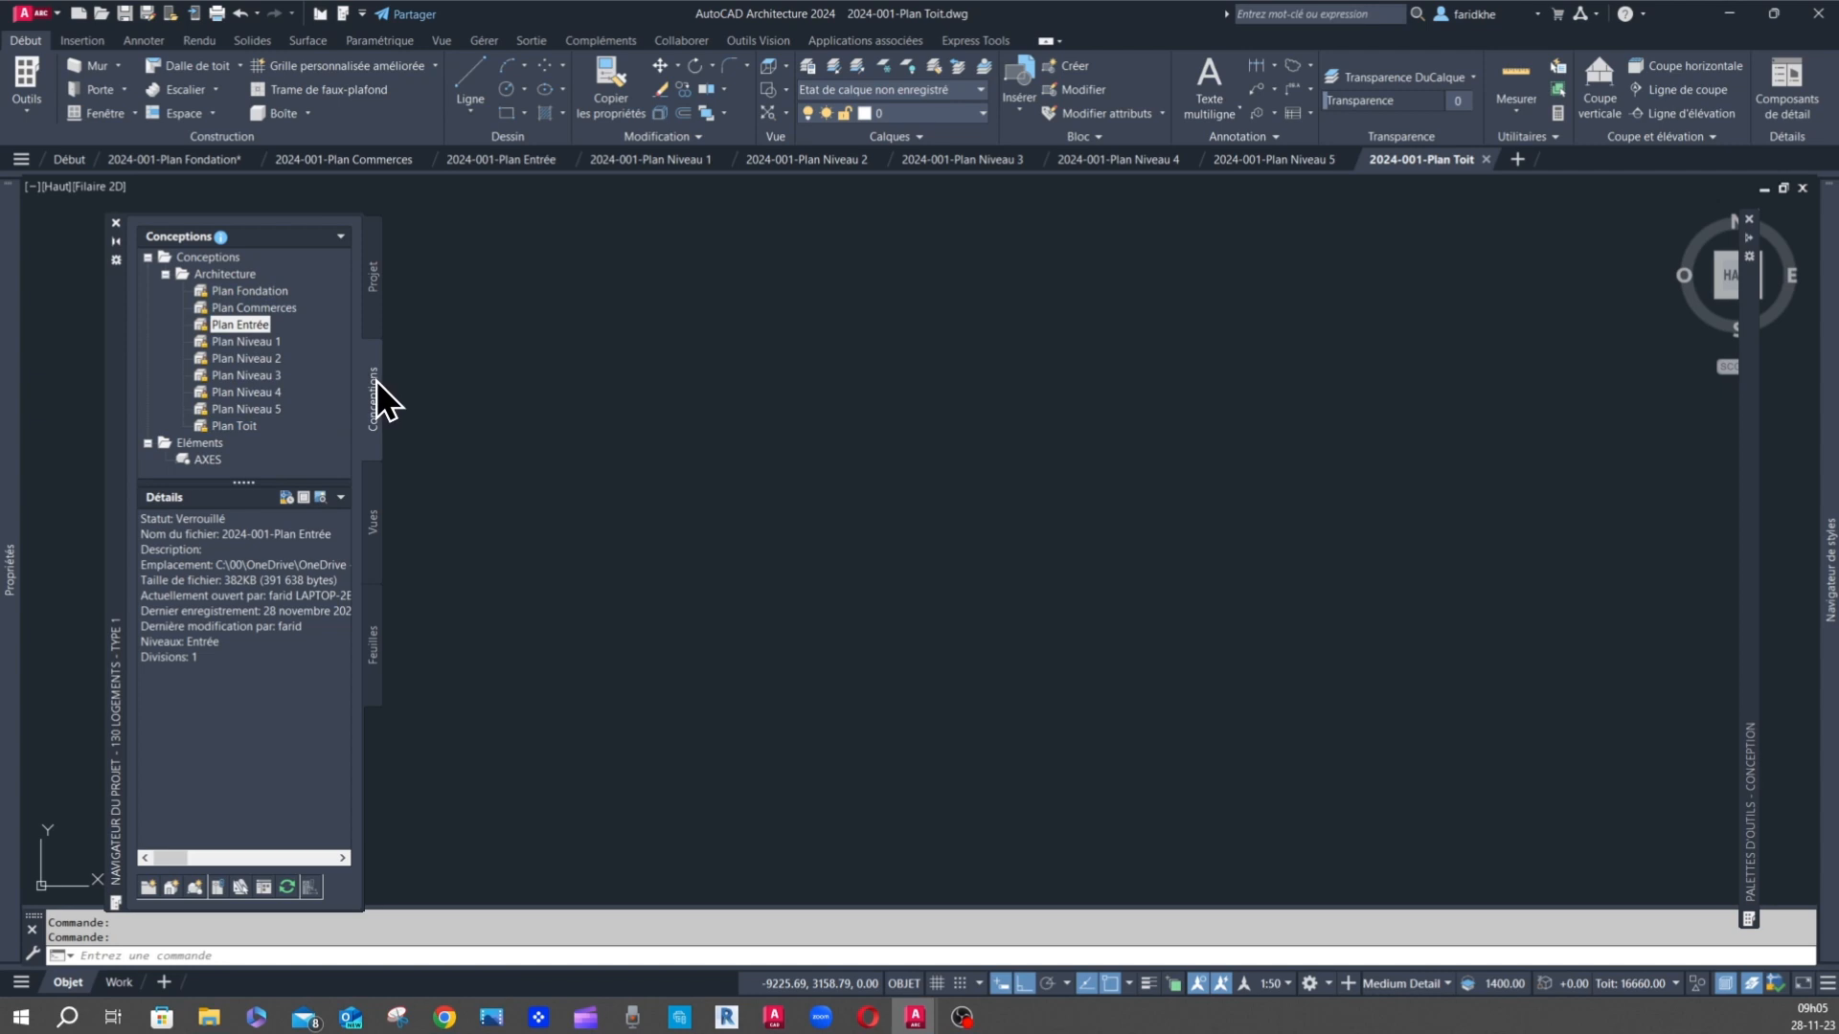
- Check the AXES element's details, open its drawing to view the grid, and return to the Plan Toit drawing
{"action": "left_click", "coordinate": [209, 460]}
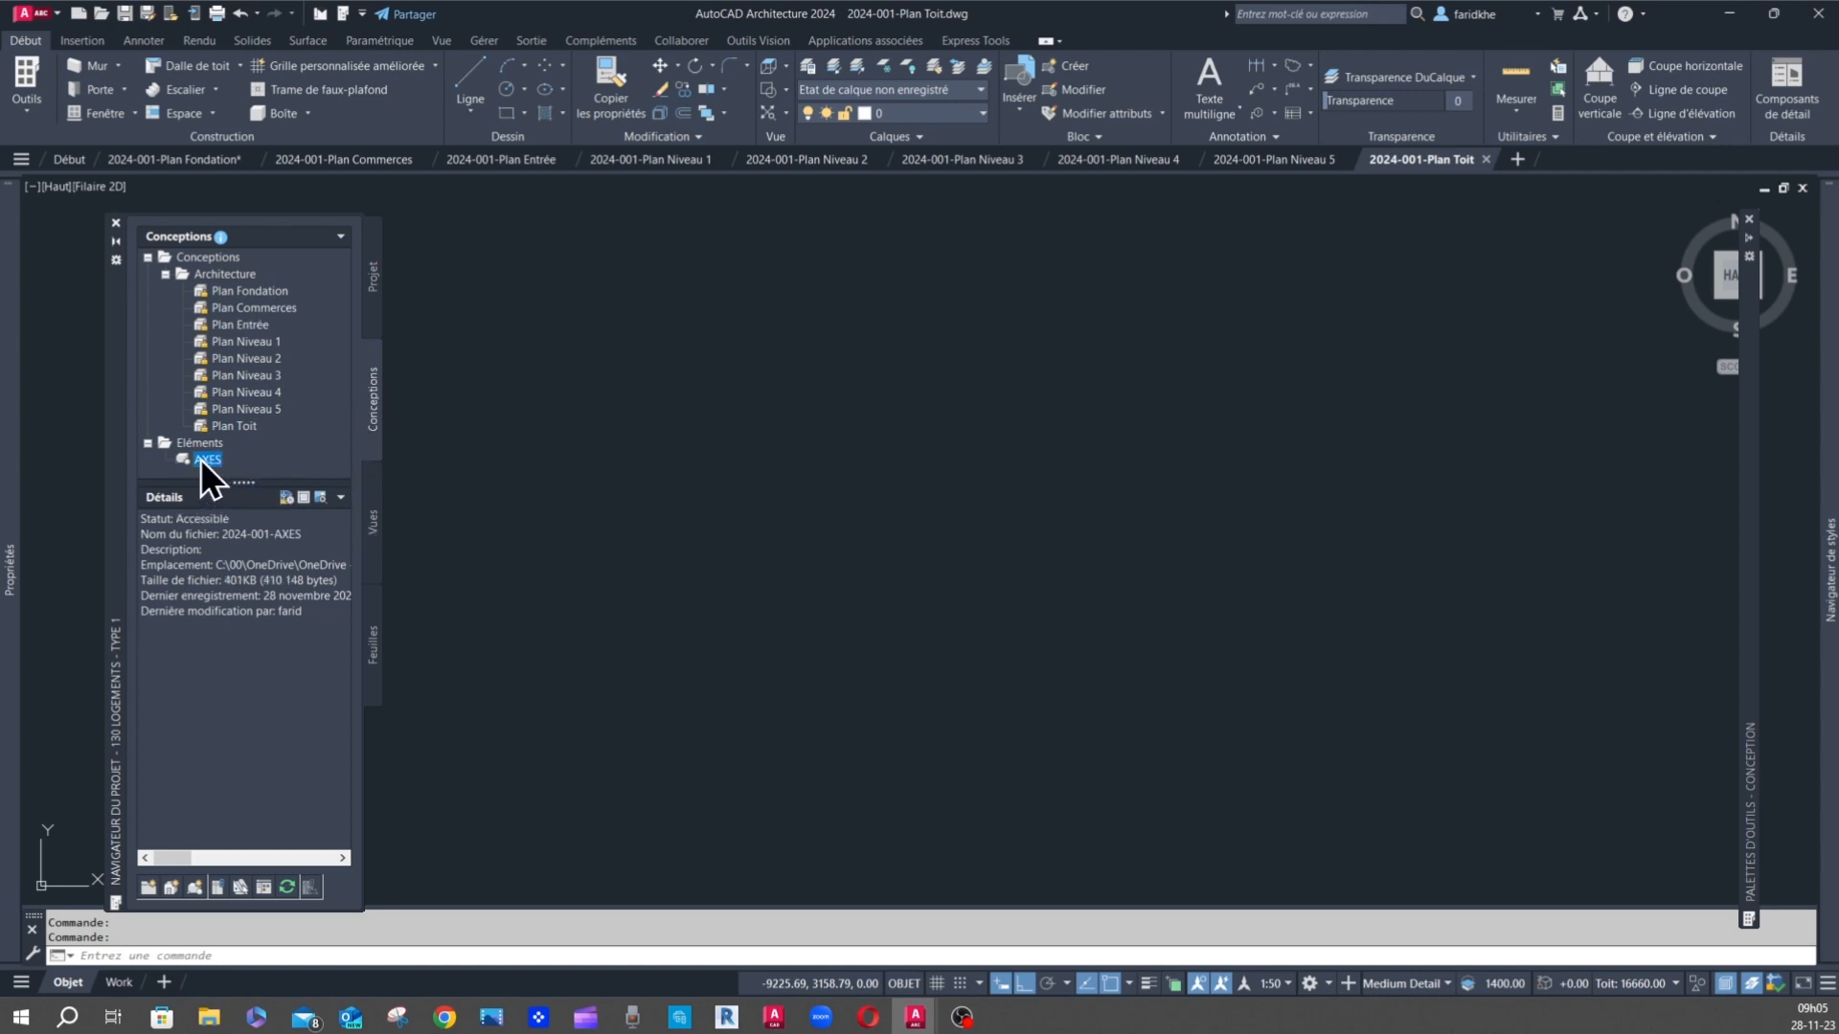
{"action": "mouse_move", "coordinate": [200, 462]}
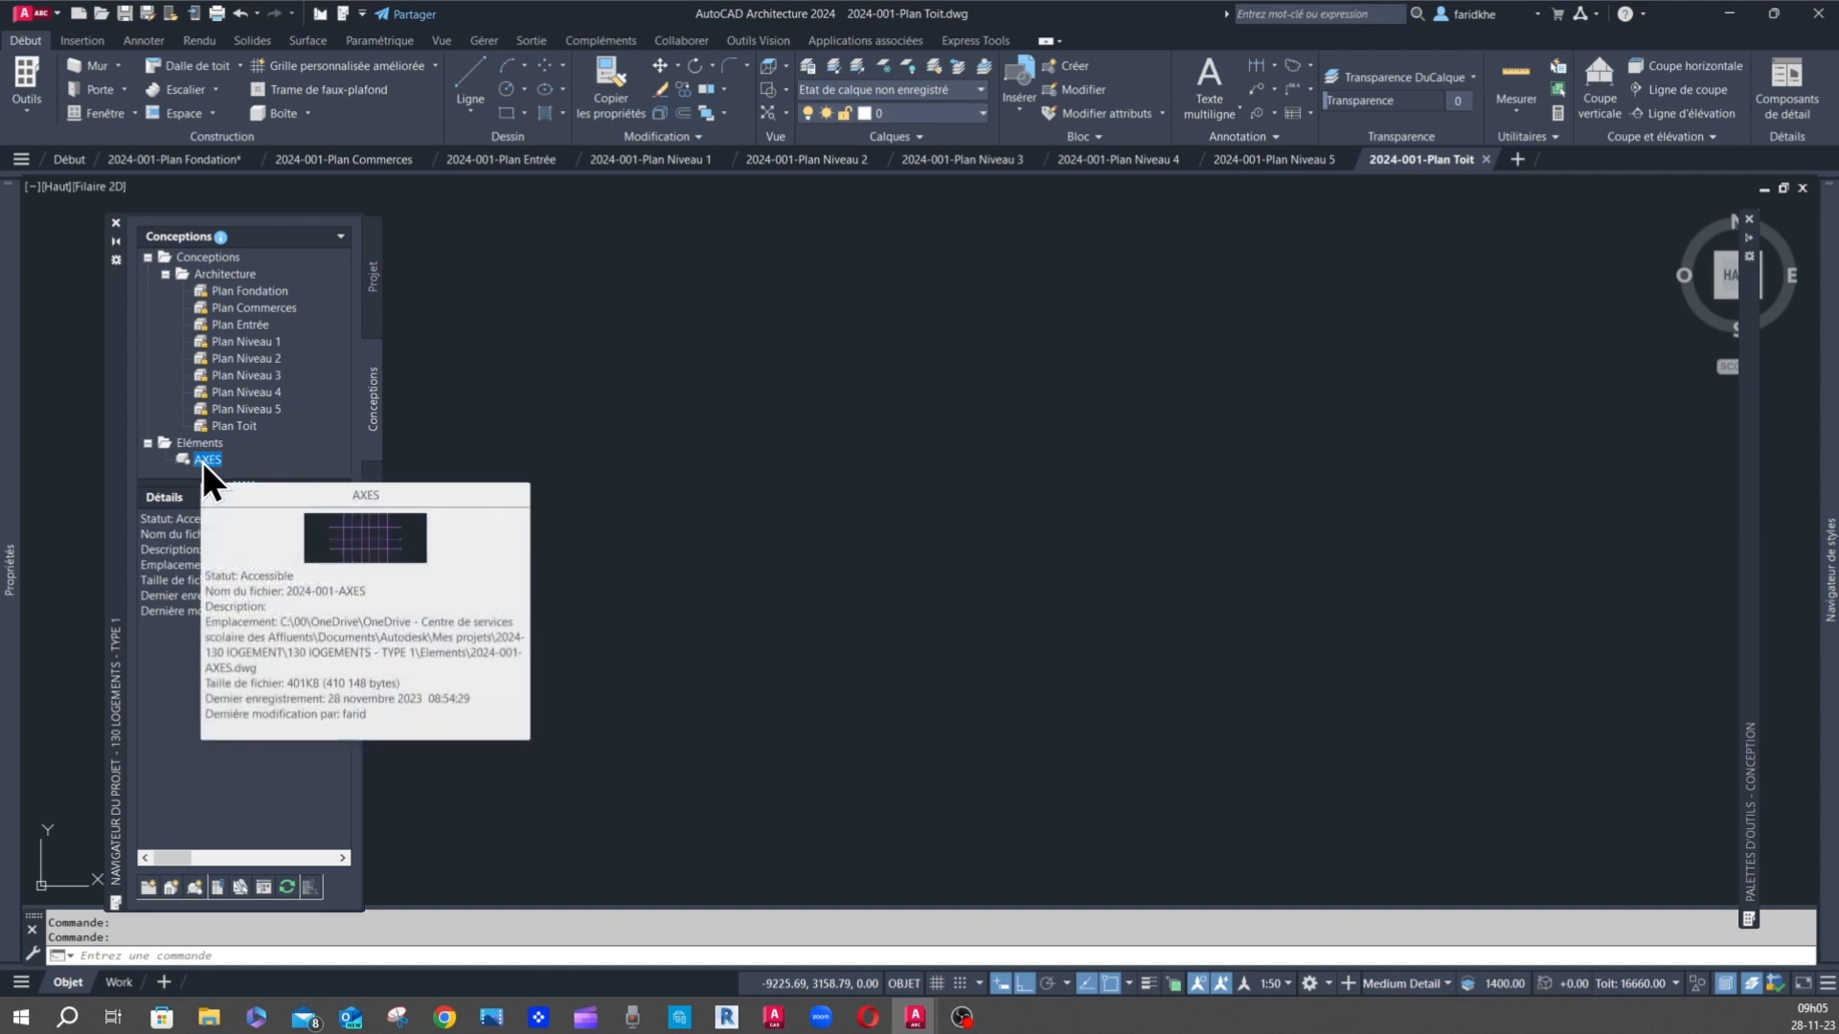
{"action": "double_click", "coordinate": [207, 460]}
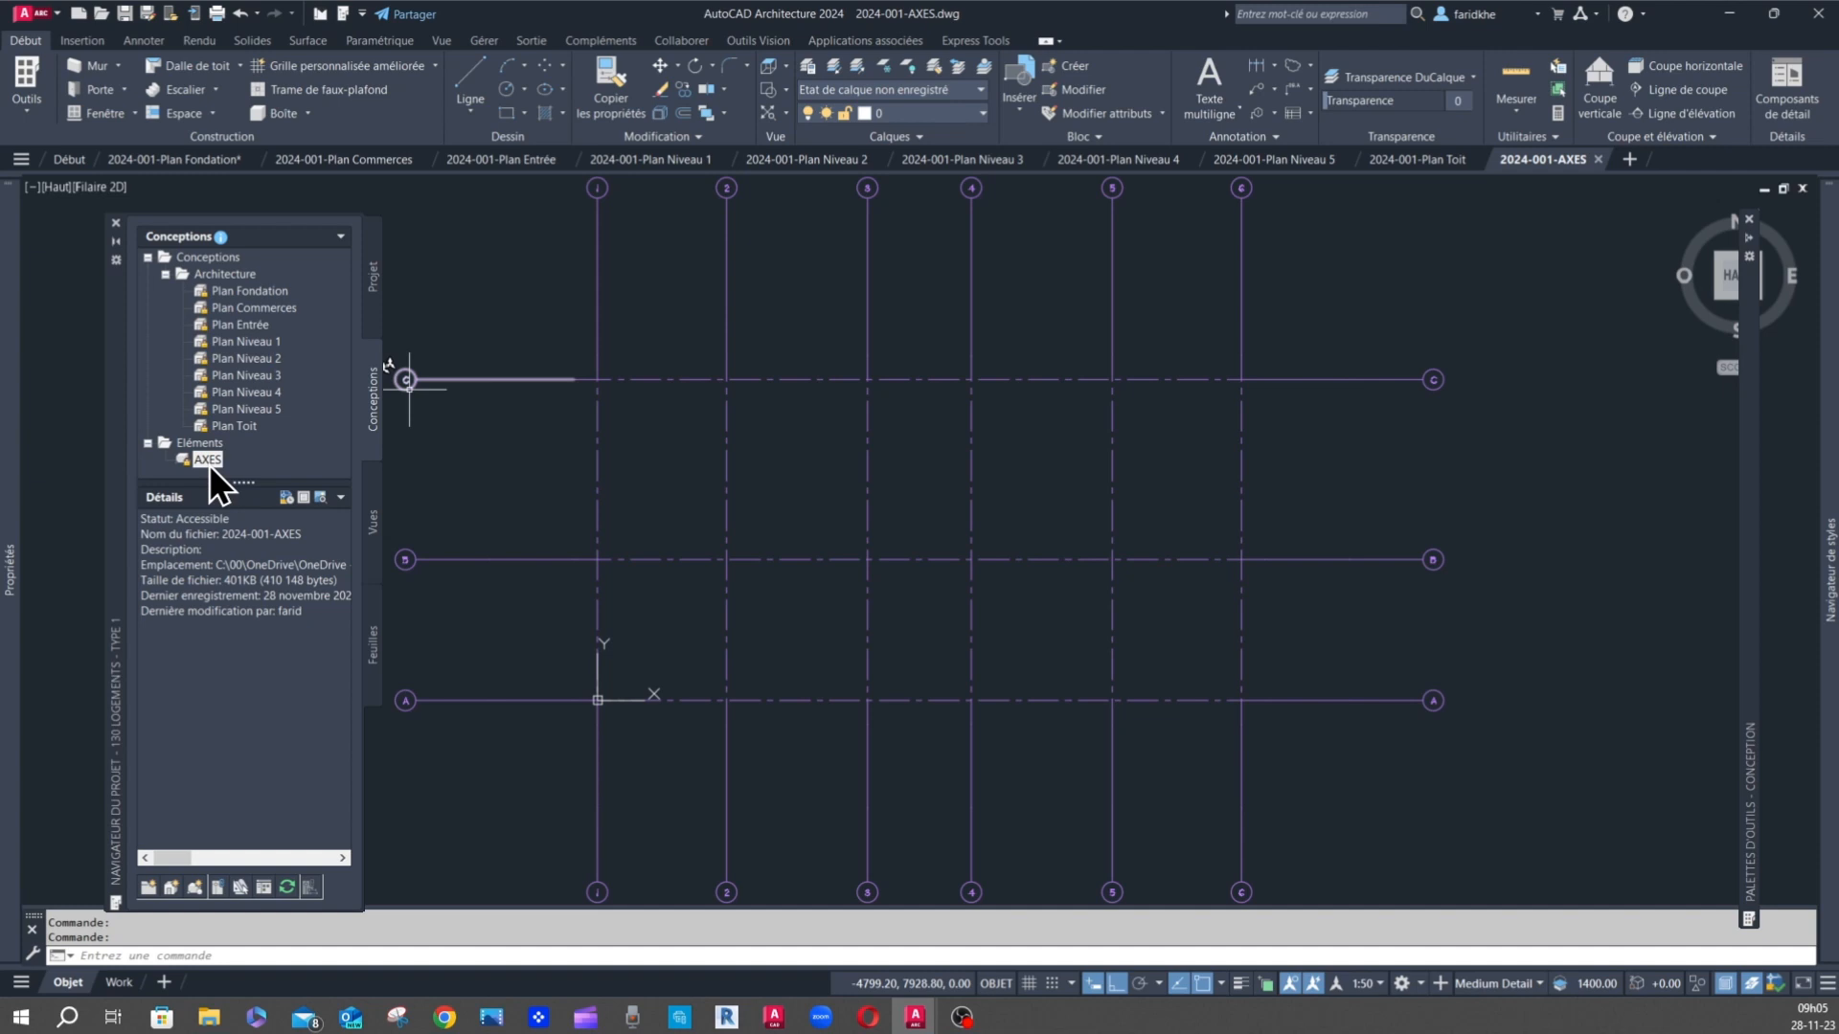
{"action": "mouse_move", "coordinate": [1428, 163]}
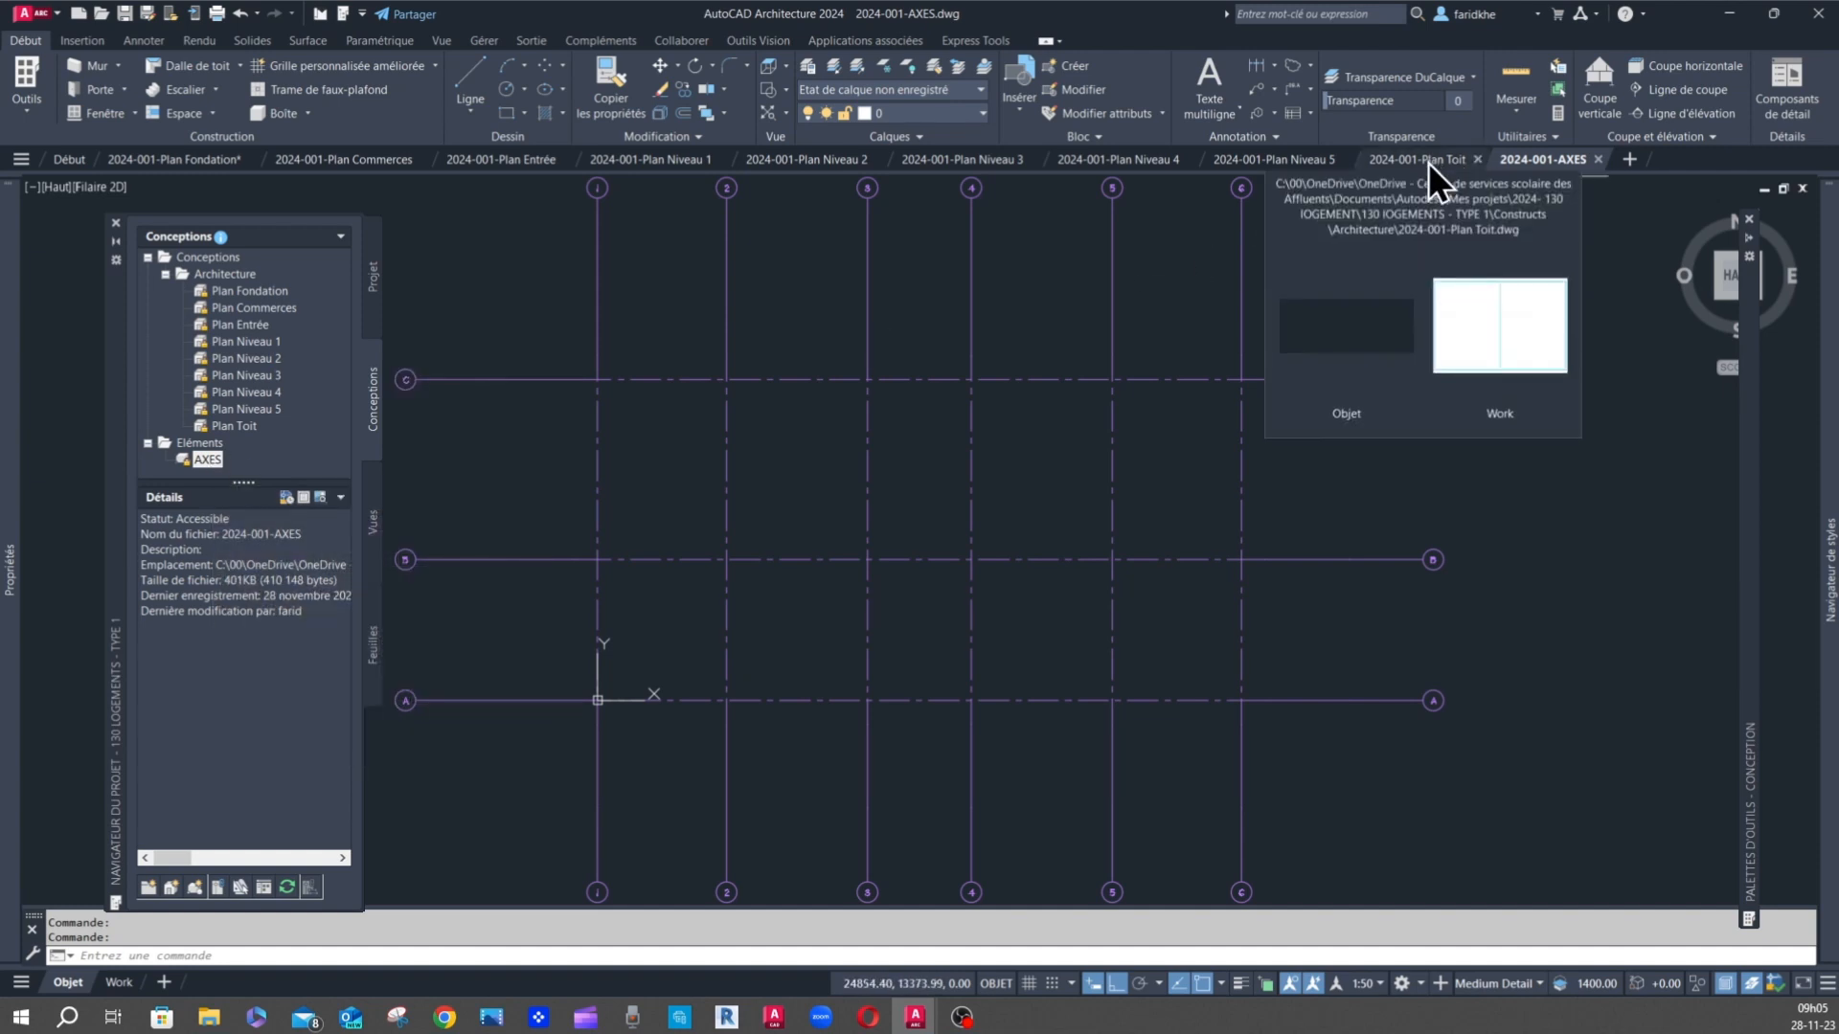
{"action": "left_click", "coordinate": [1426, 163]}
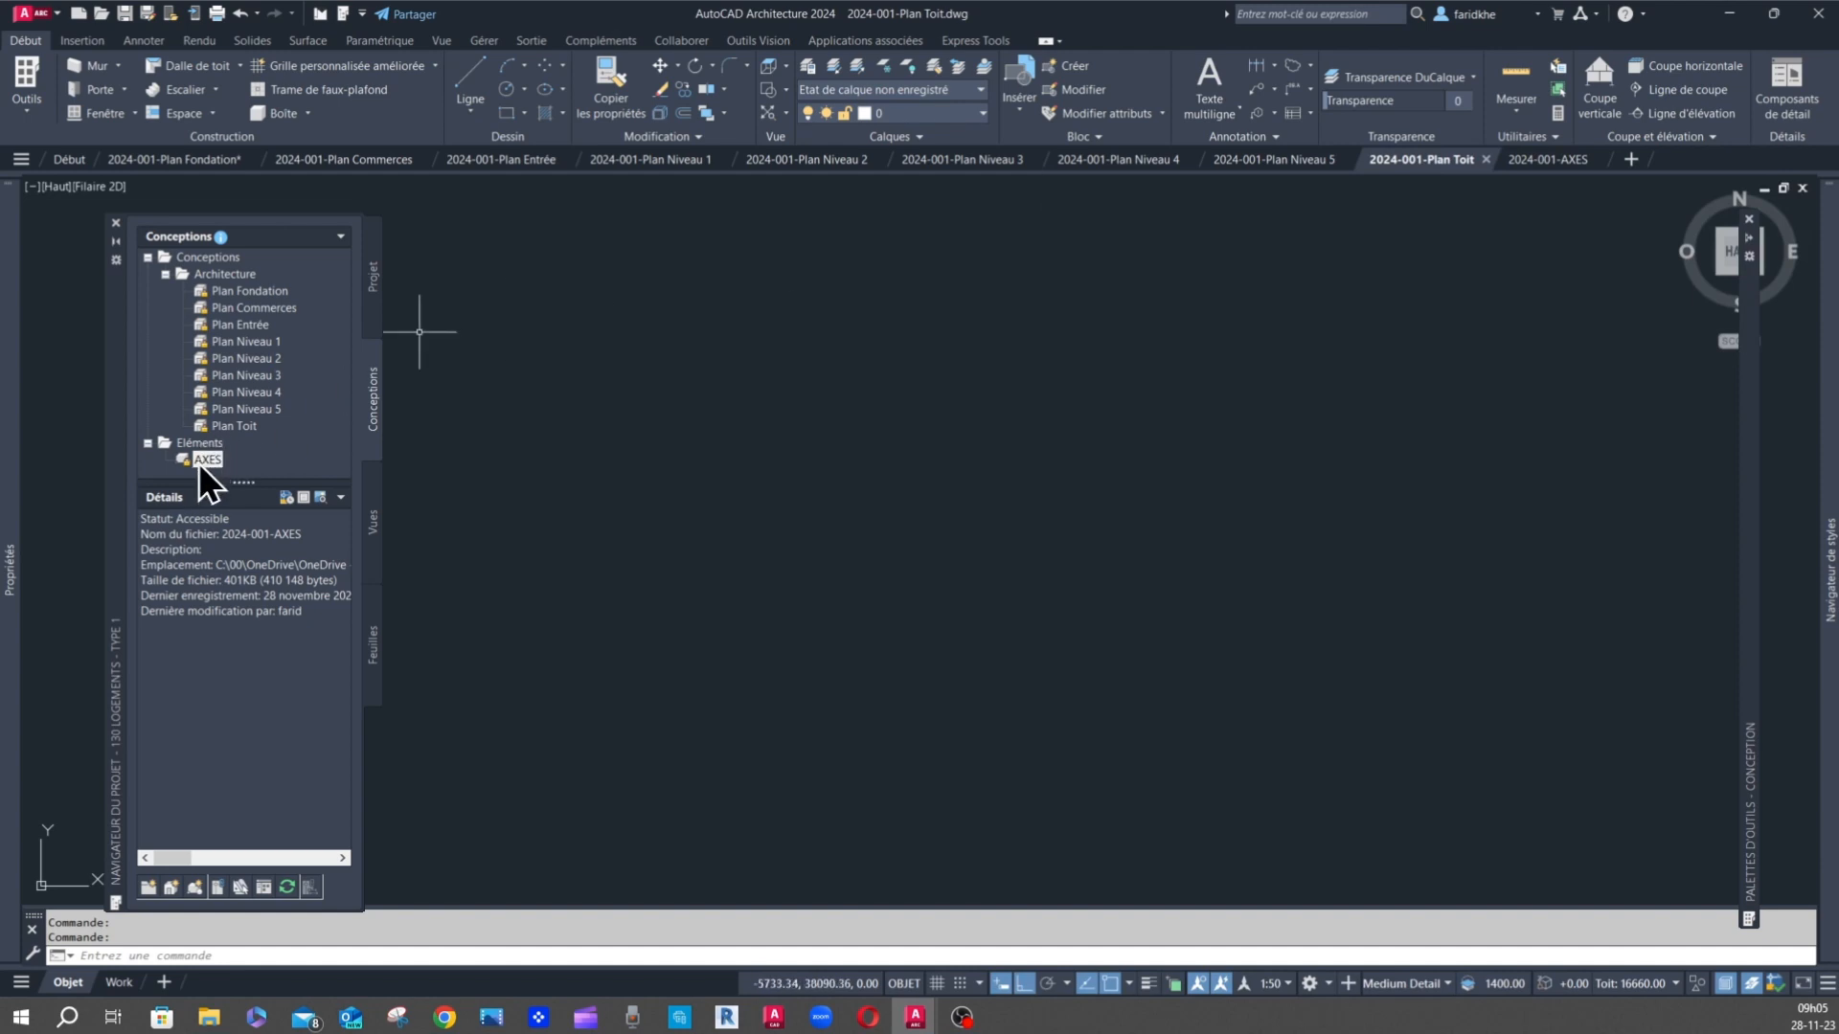
- Insert the AXES element into the Plan Toit drawing as an external reference overlay (Superposition Xréf)
{"action": "mouse_move", "coordinate": [203, 459]}
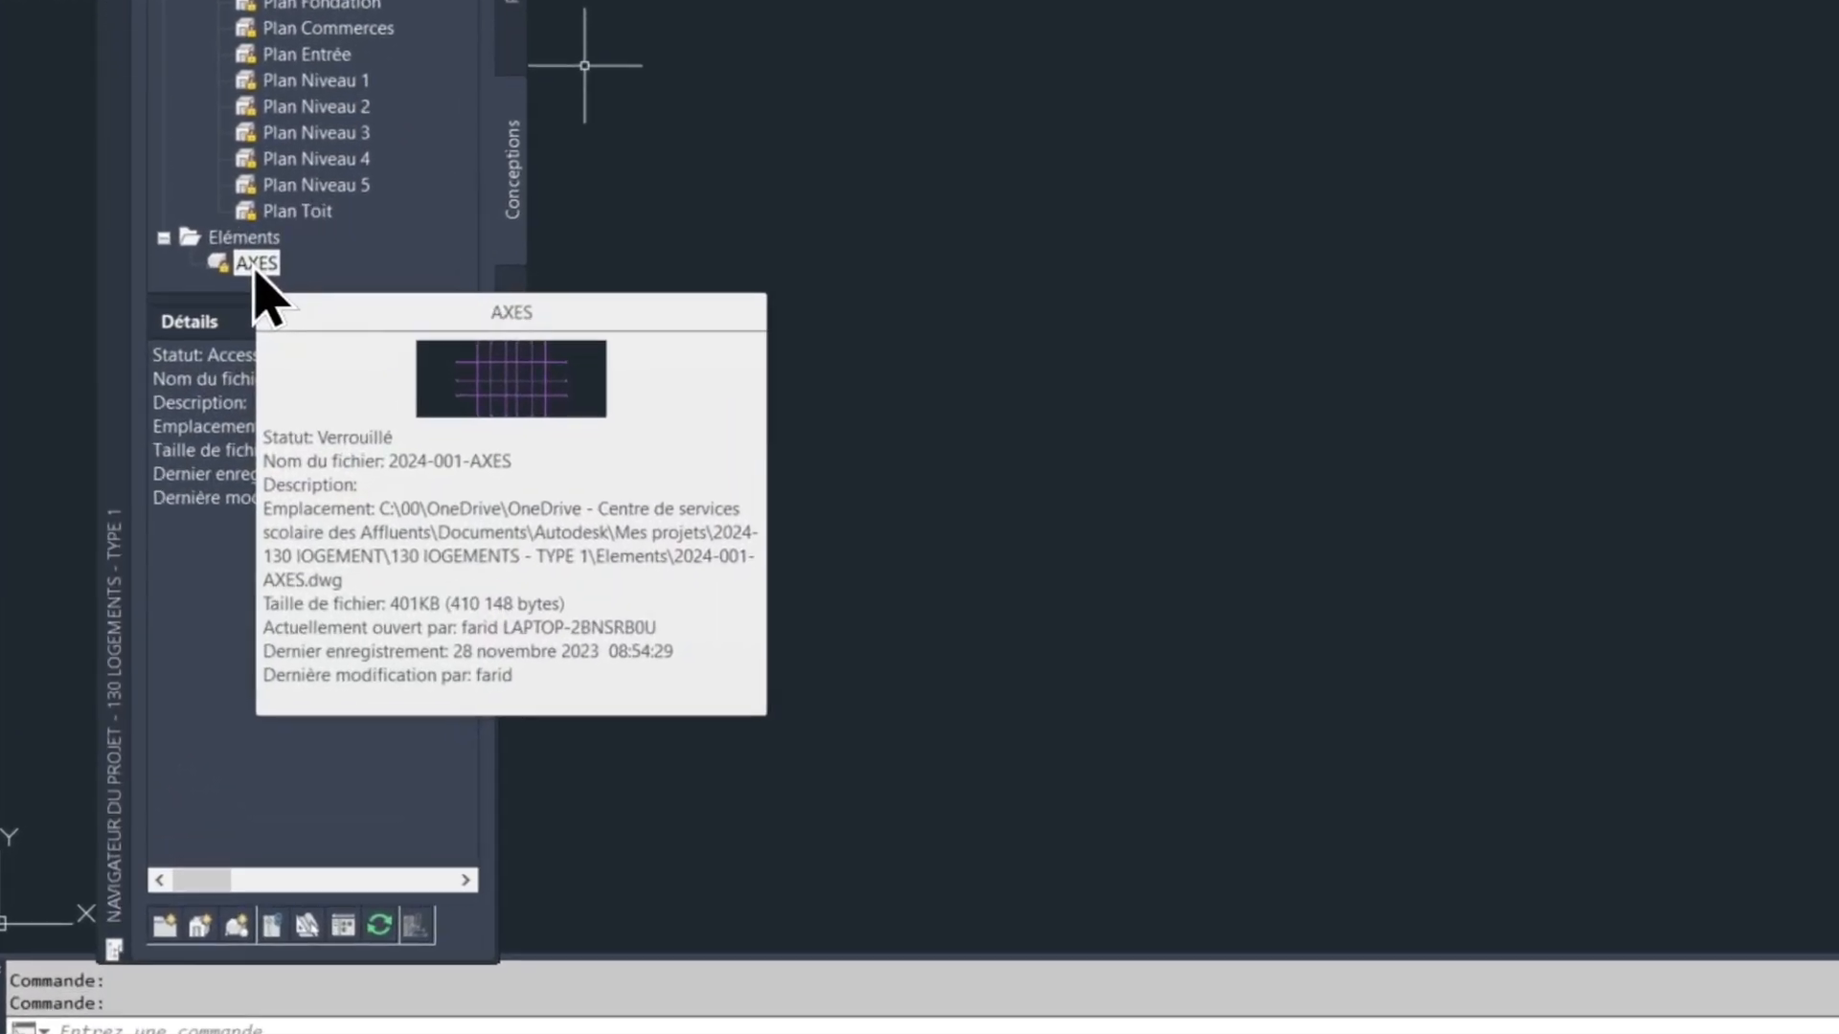
{"action": "right_click", "coordinate": [278, 179]}
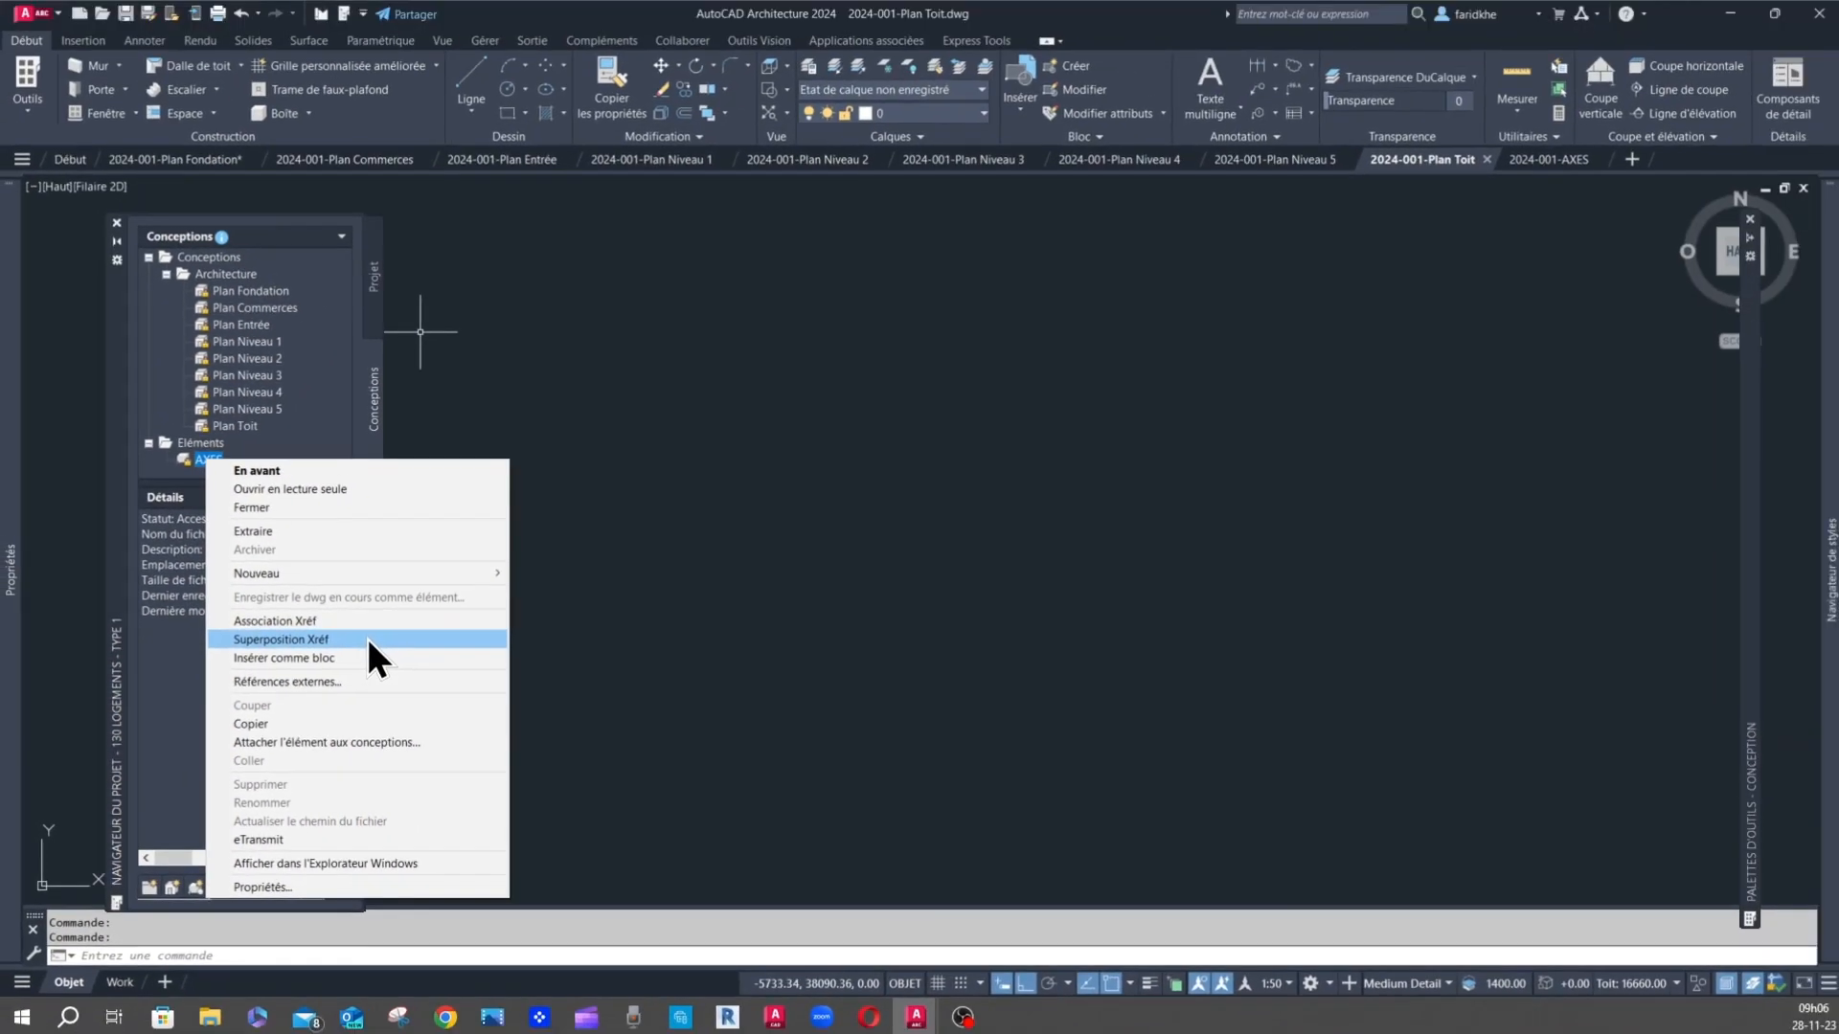
{"action": "left_click", "coordinate": [366, 638]}
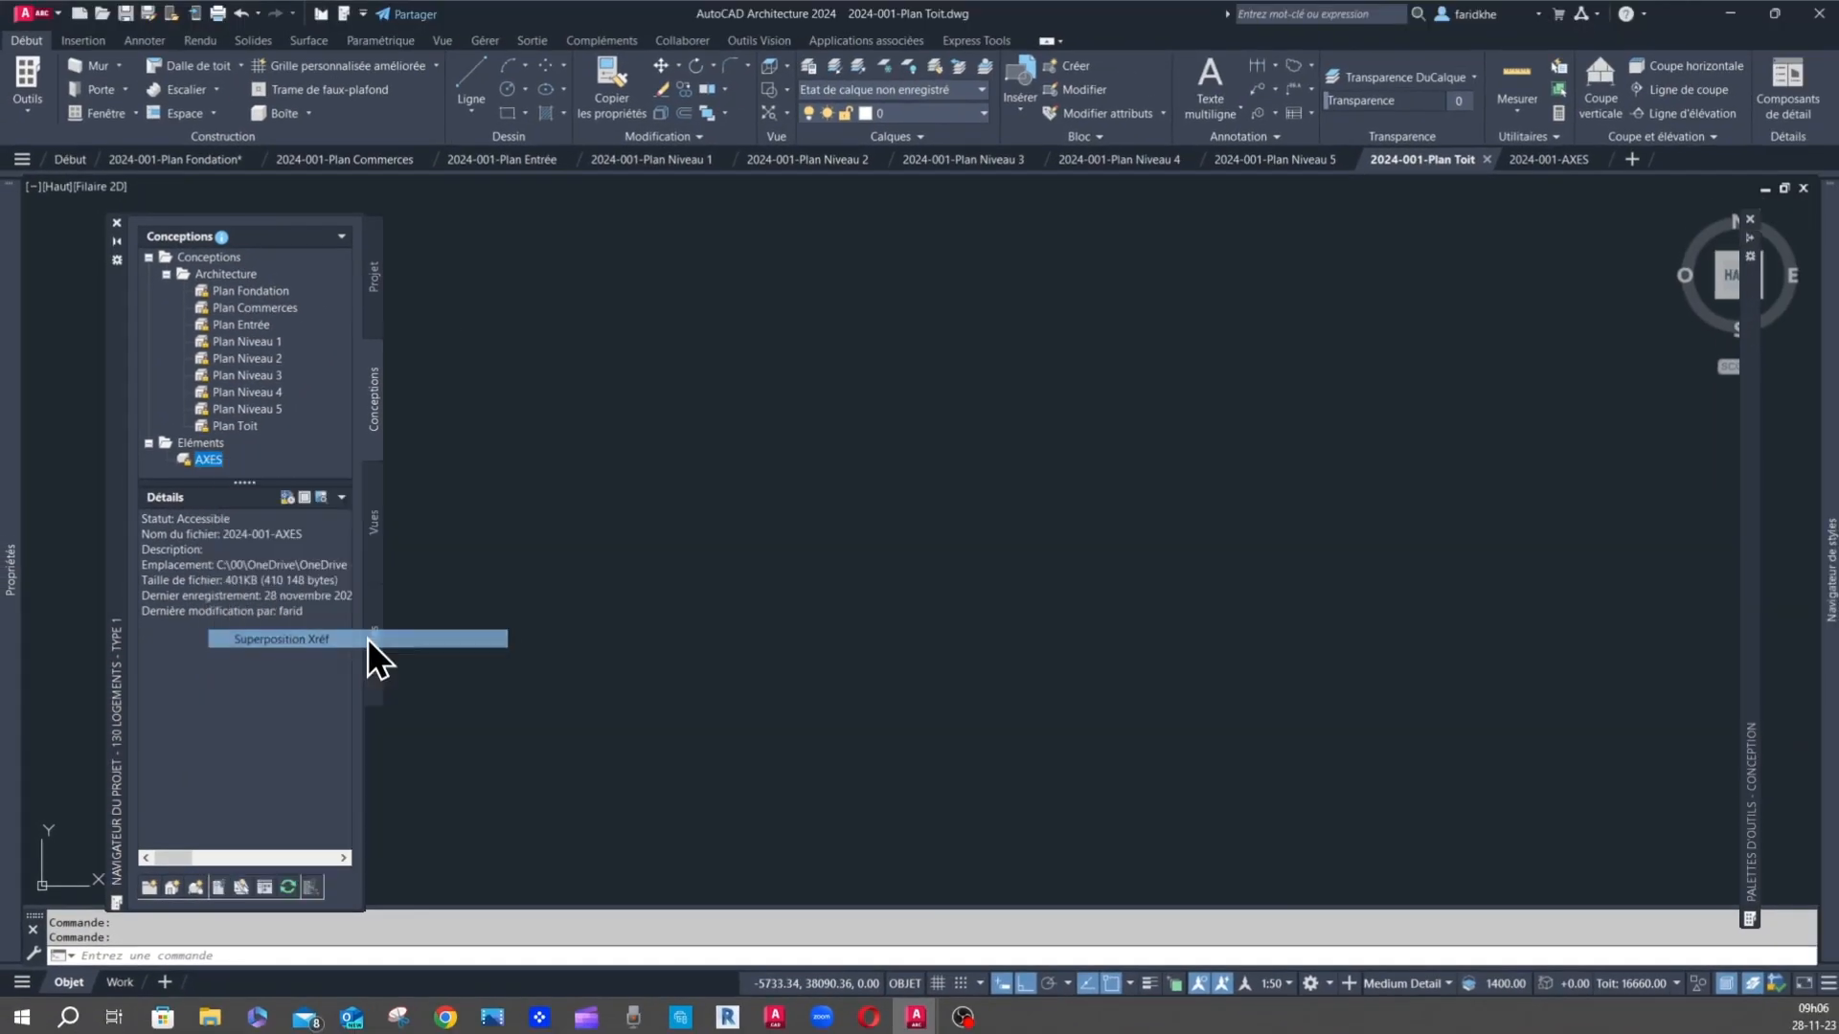
{"action": "scroll", "coordinate": [757, 444], "scroll_direction": "down", "scroll_amount": 5}
{"action": "scroll", "coordinate": [718, 551], "scroll_direction": "up", "scroll_amount": 8}
{"action": "scroll", "coordinate": [728, 384], "scroll_direction": "down", "scroll_amount": 2}
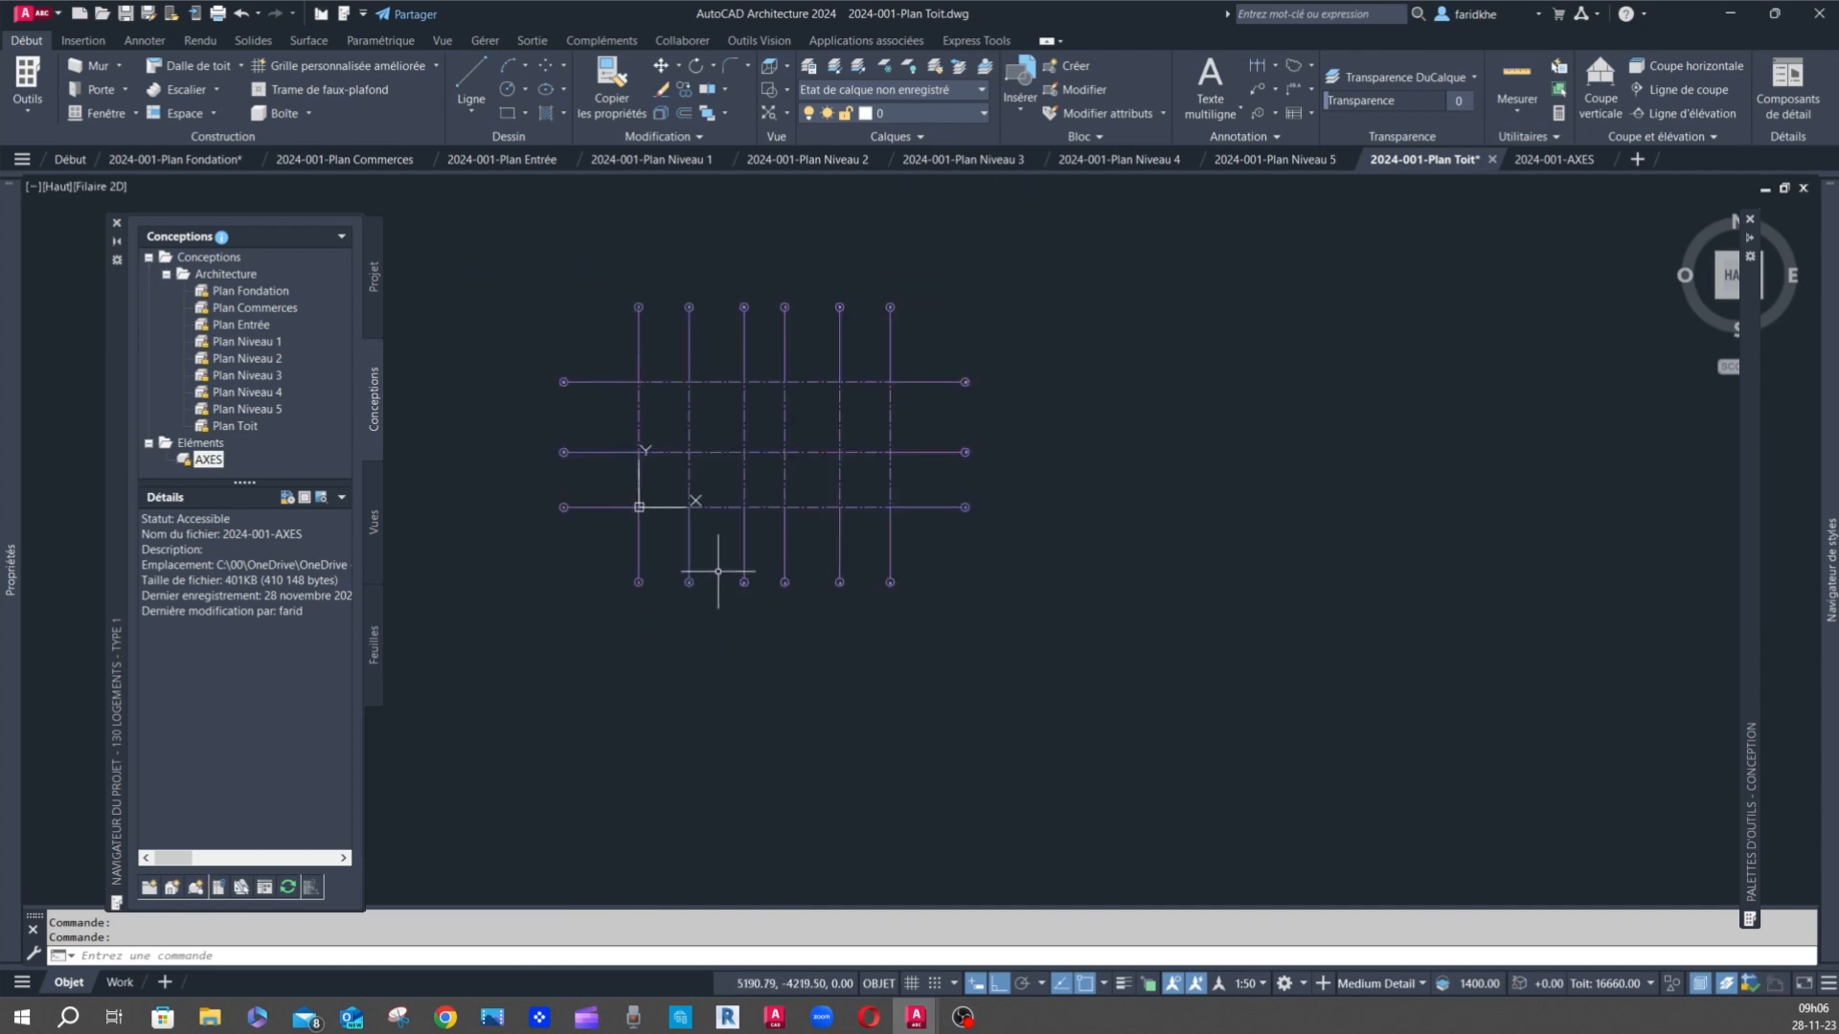
- Select the AXES external reference in Plan Toit and examine its insertion point, scale and rotation properties
{"action": "left_click", "coordinate": [722, 382]}
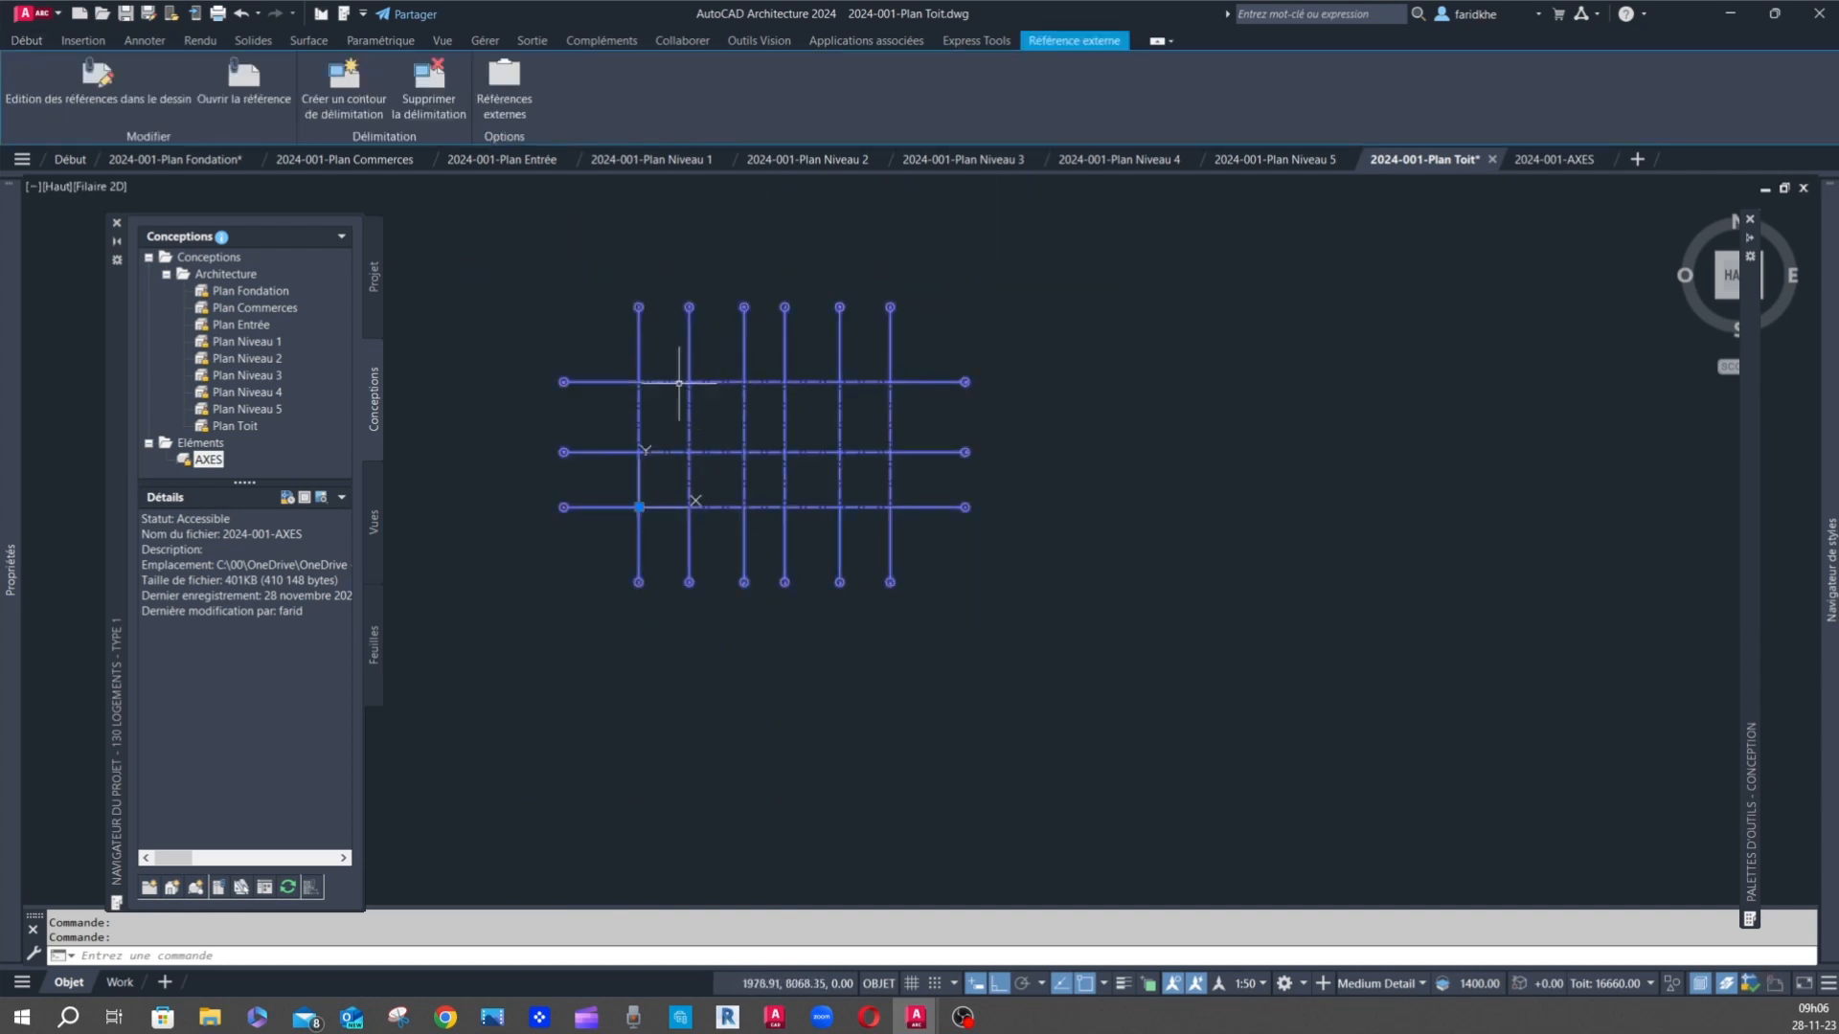
{"action": "mouse_move", "coordinate": [27, 350]}
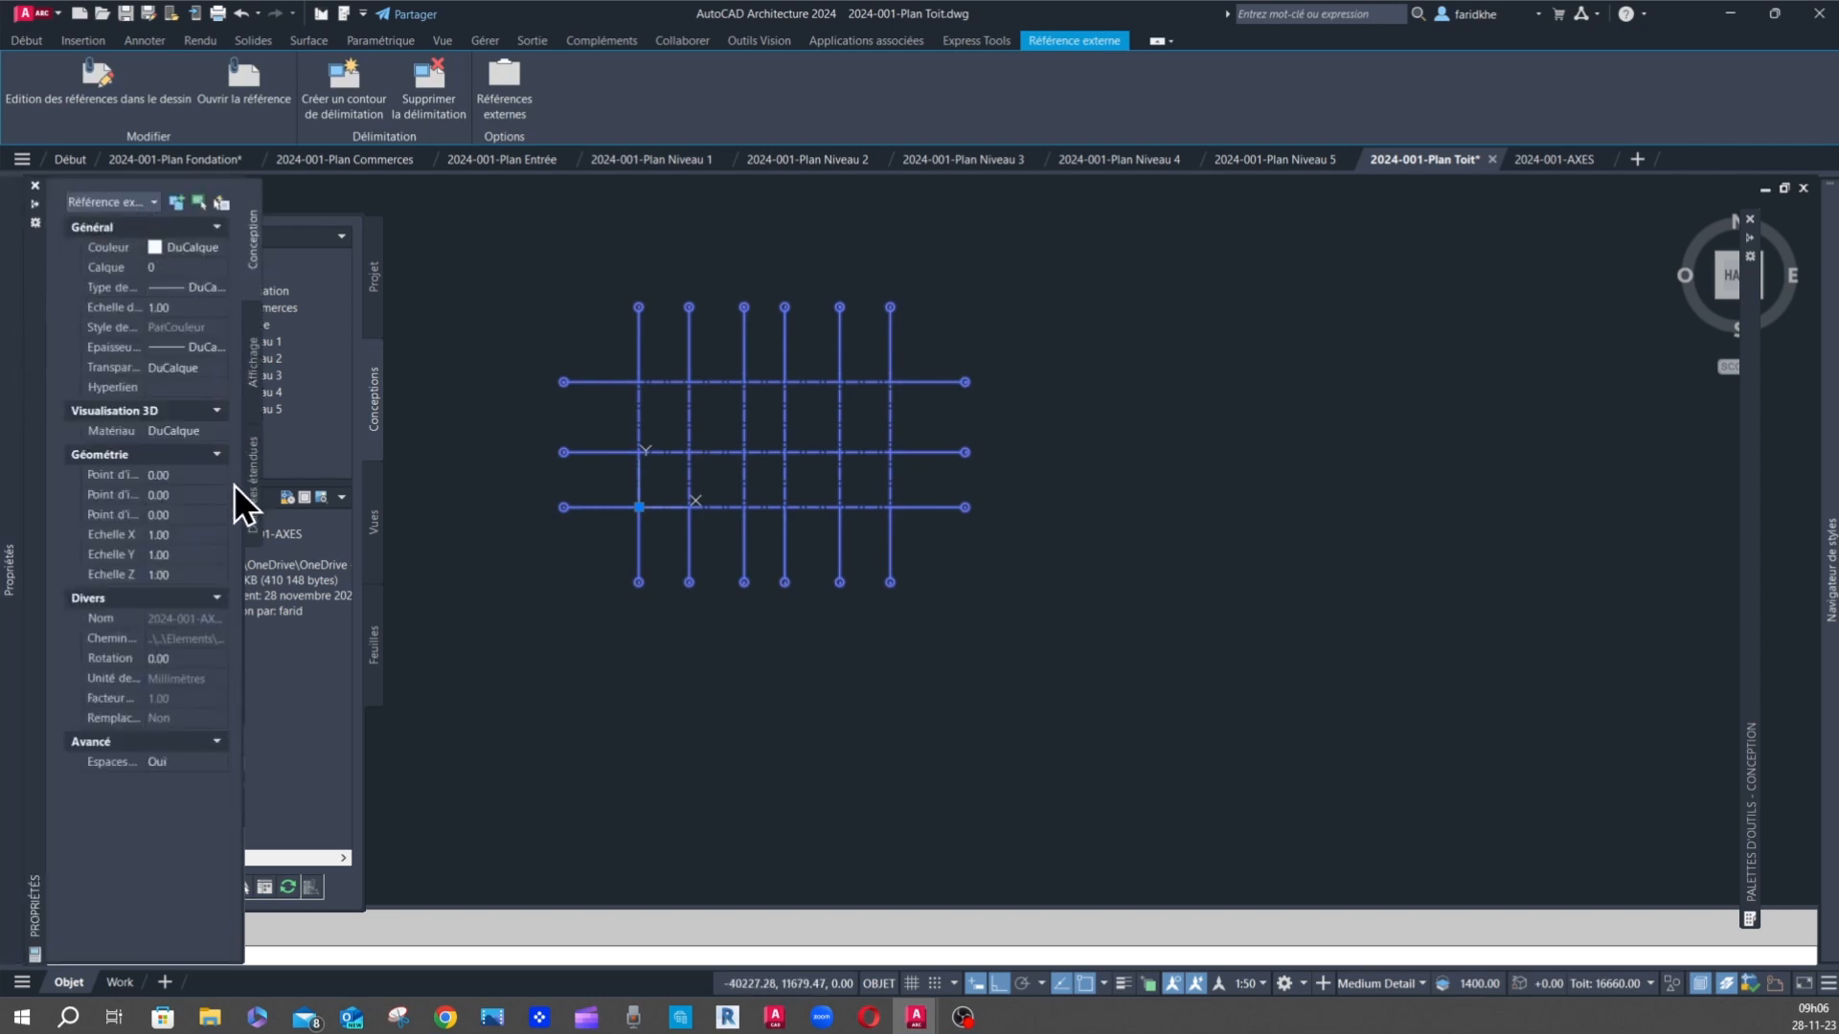
{"action": "left_click_drag", "start_coordinate": [241, 569], "coordinate": [284, 578]}
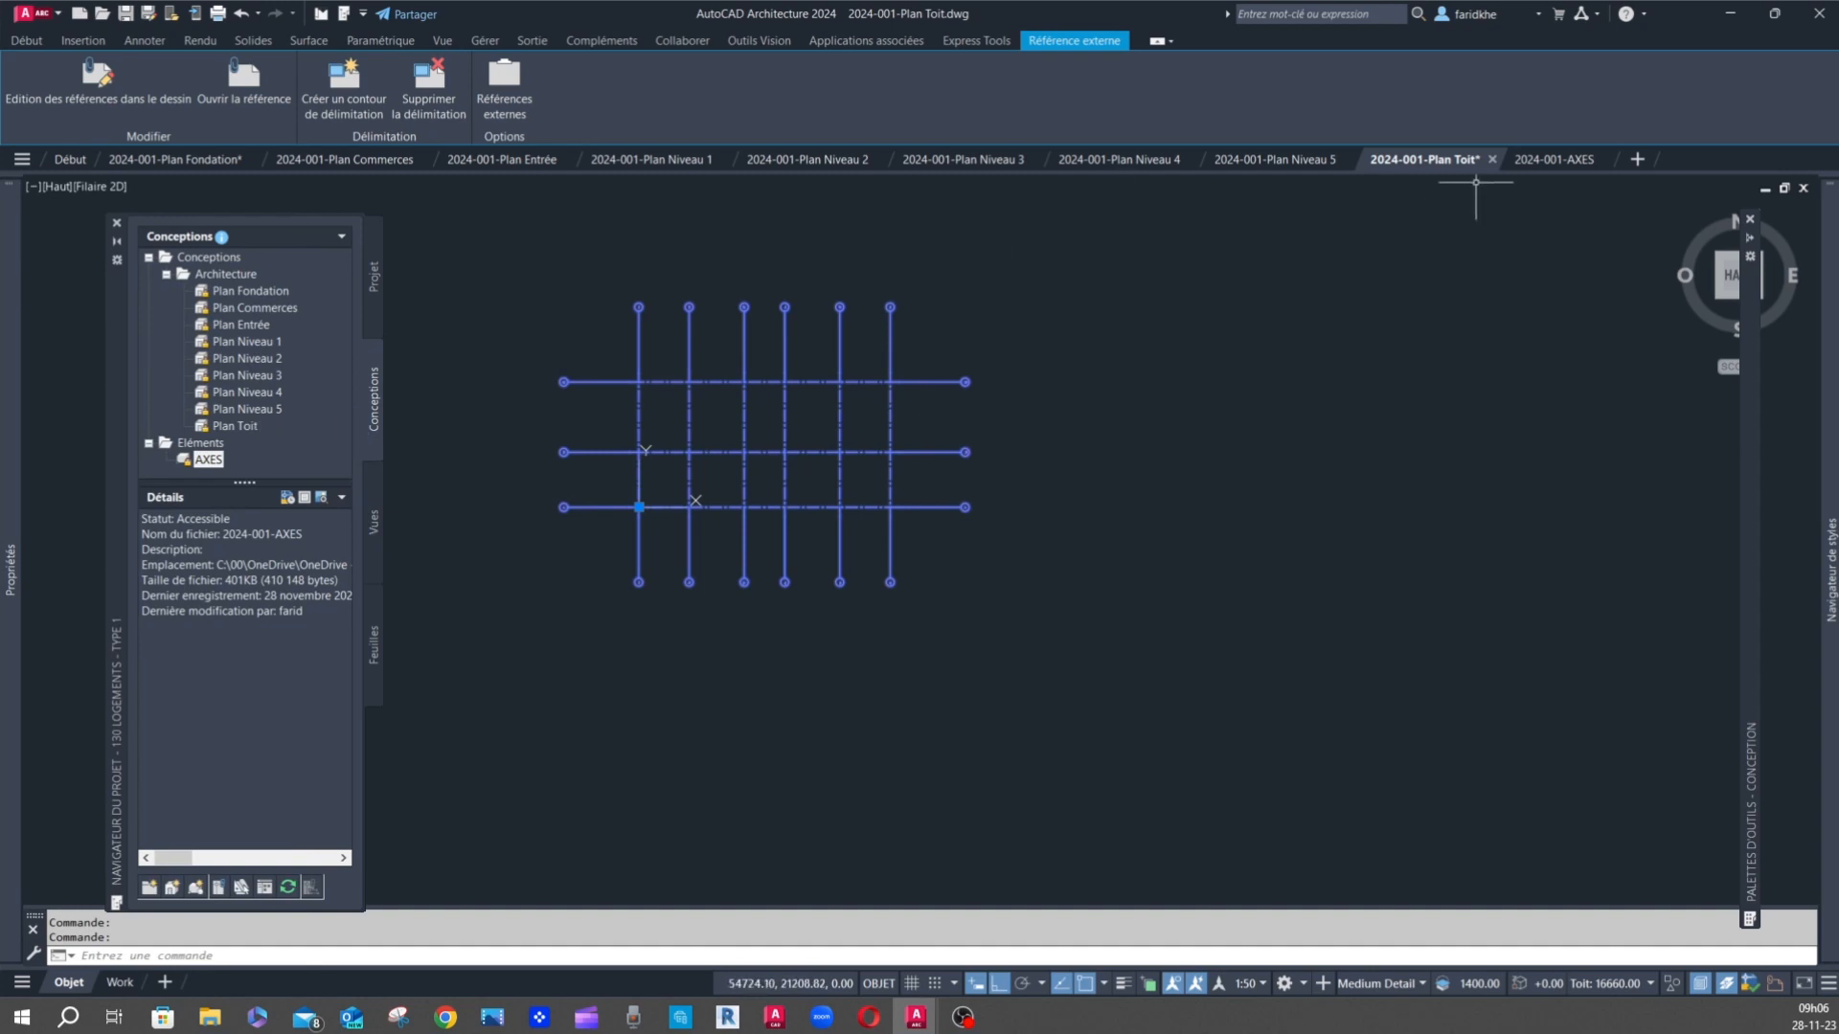
- Undo the AXES reference overlay in the Plan Toit drawing
{"action": "mouse_move", "coordinate": [1297, 181]}
{"action": "key", "text": "ctrl+z"}
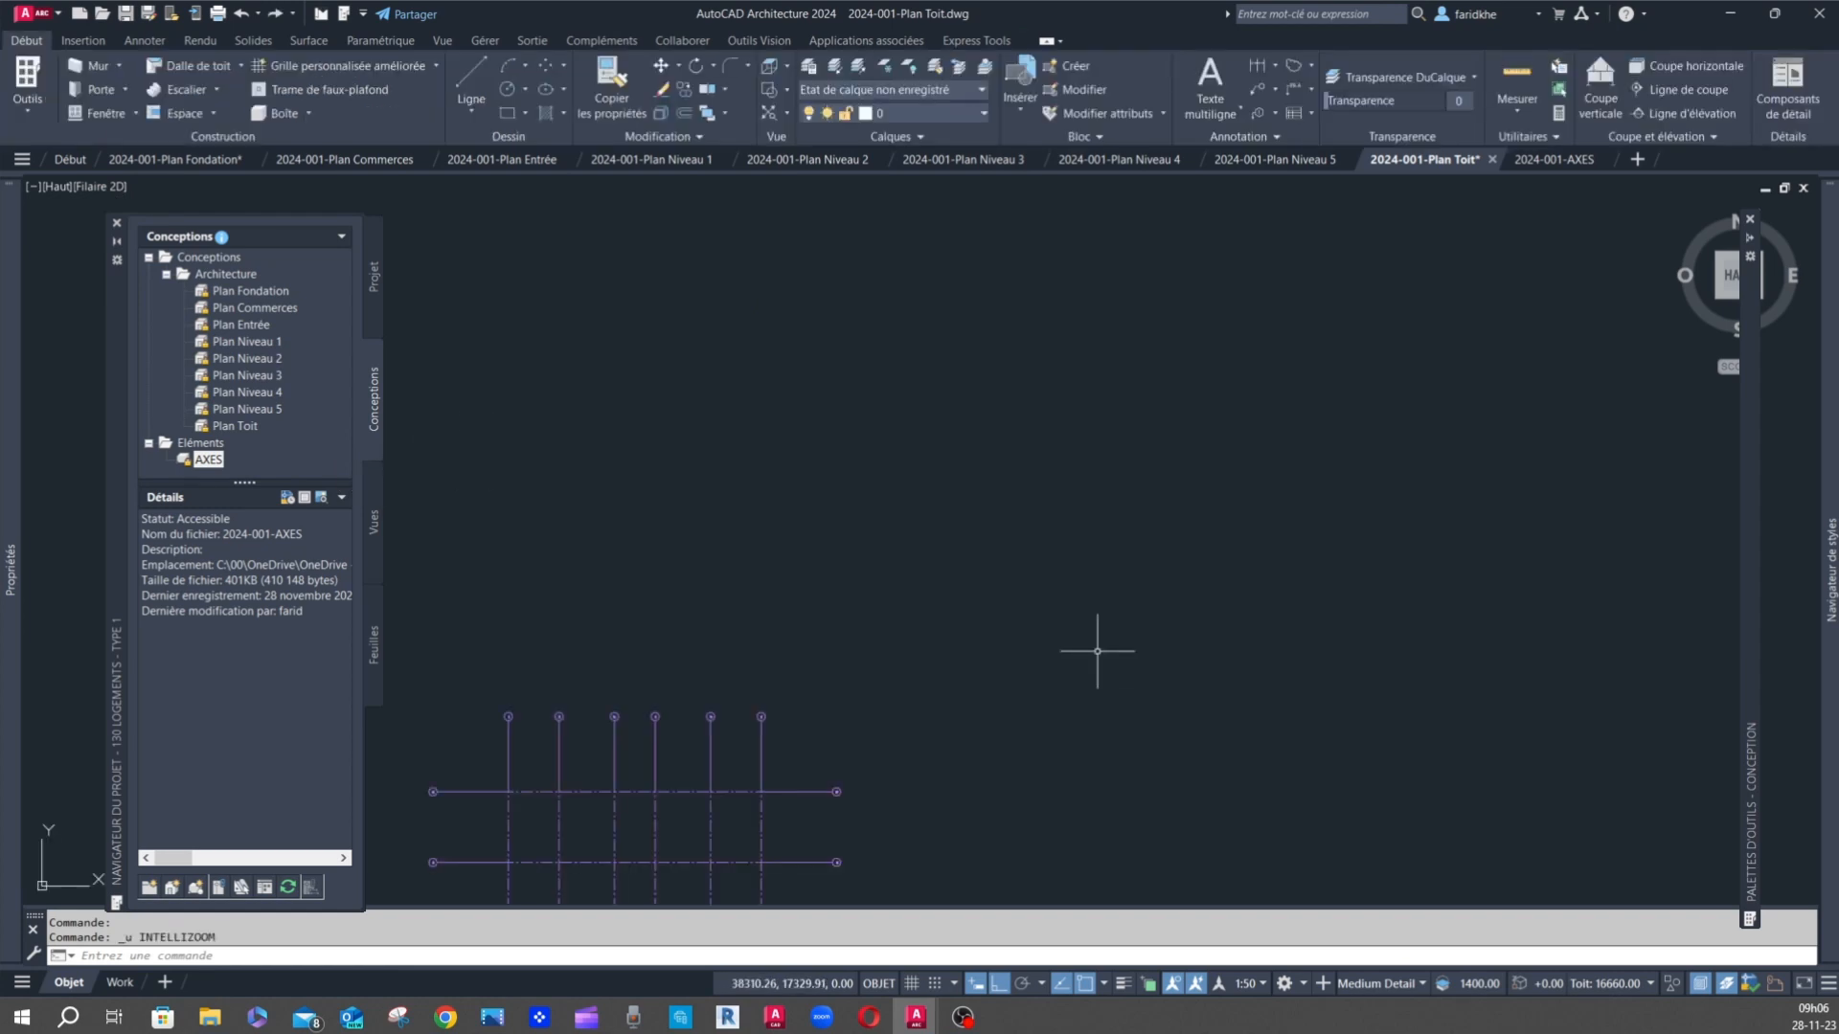
{"action": "key", "text": "ctrl+z"}
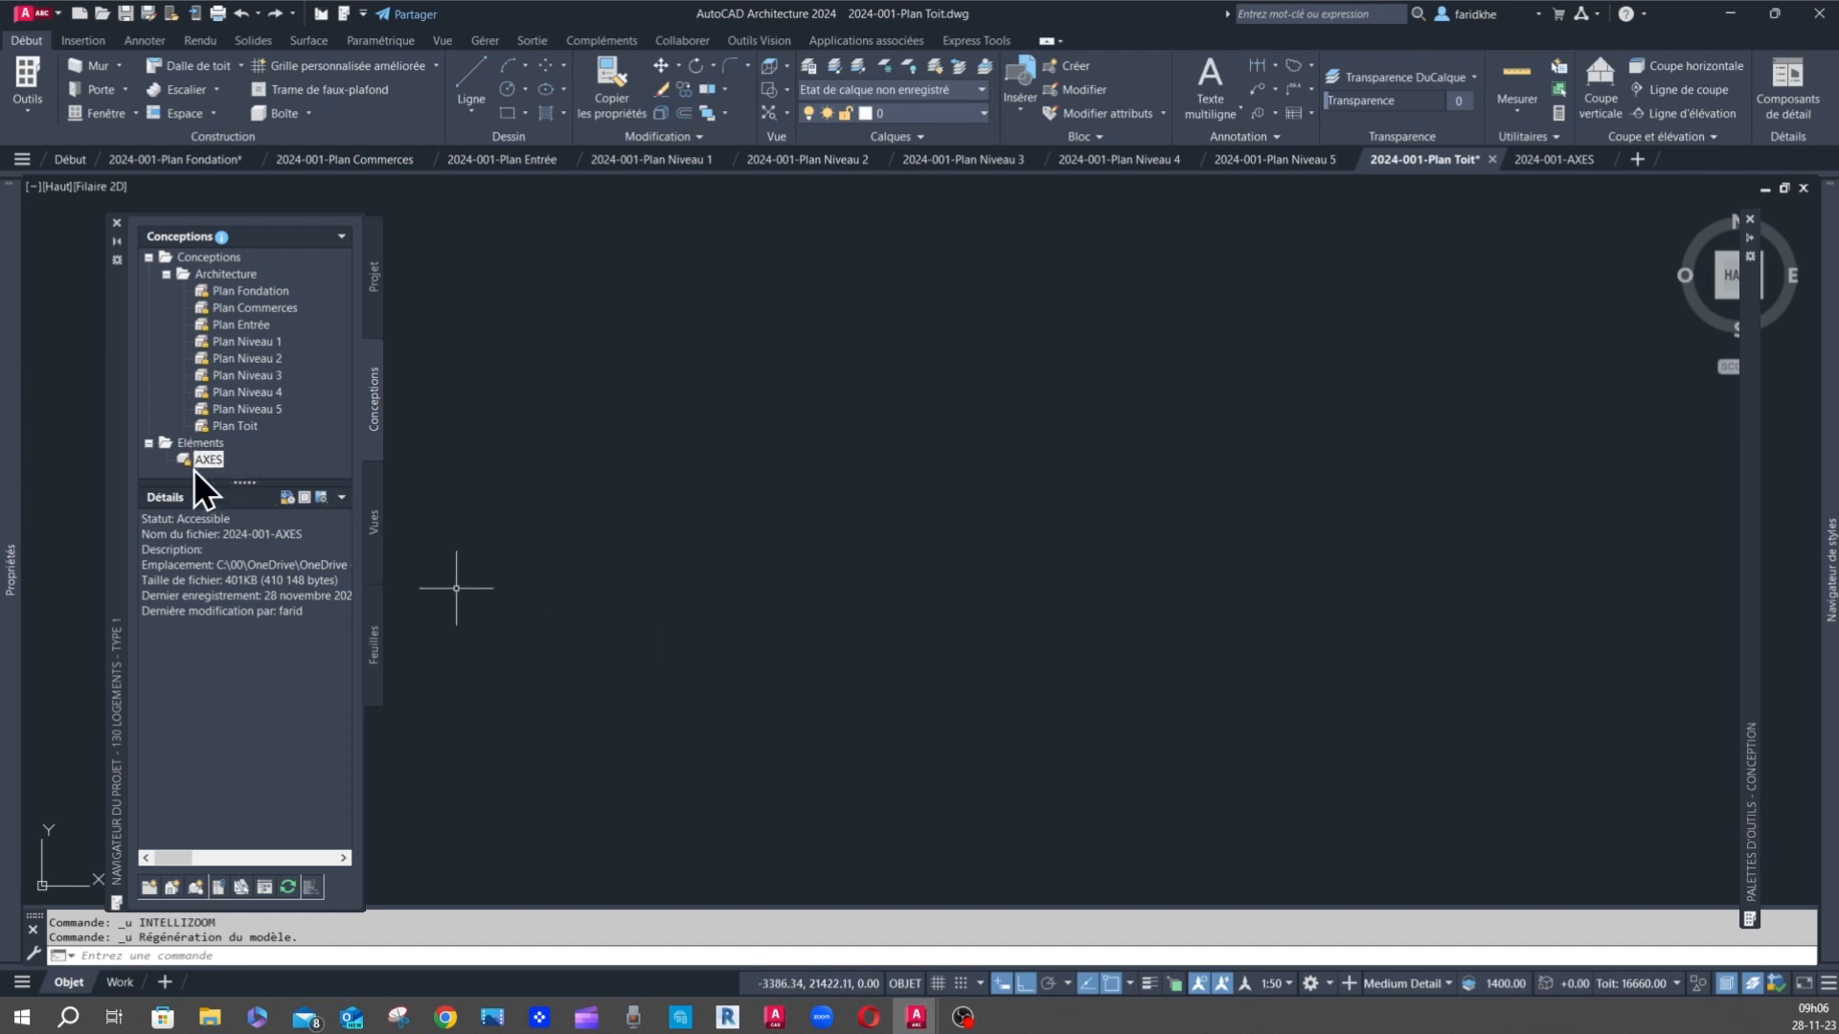
- Attach the AXES element to all conceptions in the Architecture category, from Plan Commerces to Plan Toit
{"action": "mouse_move", "coordinate": [205, 462]}
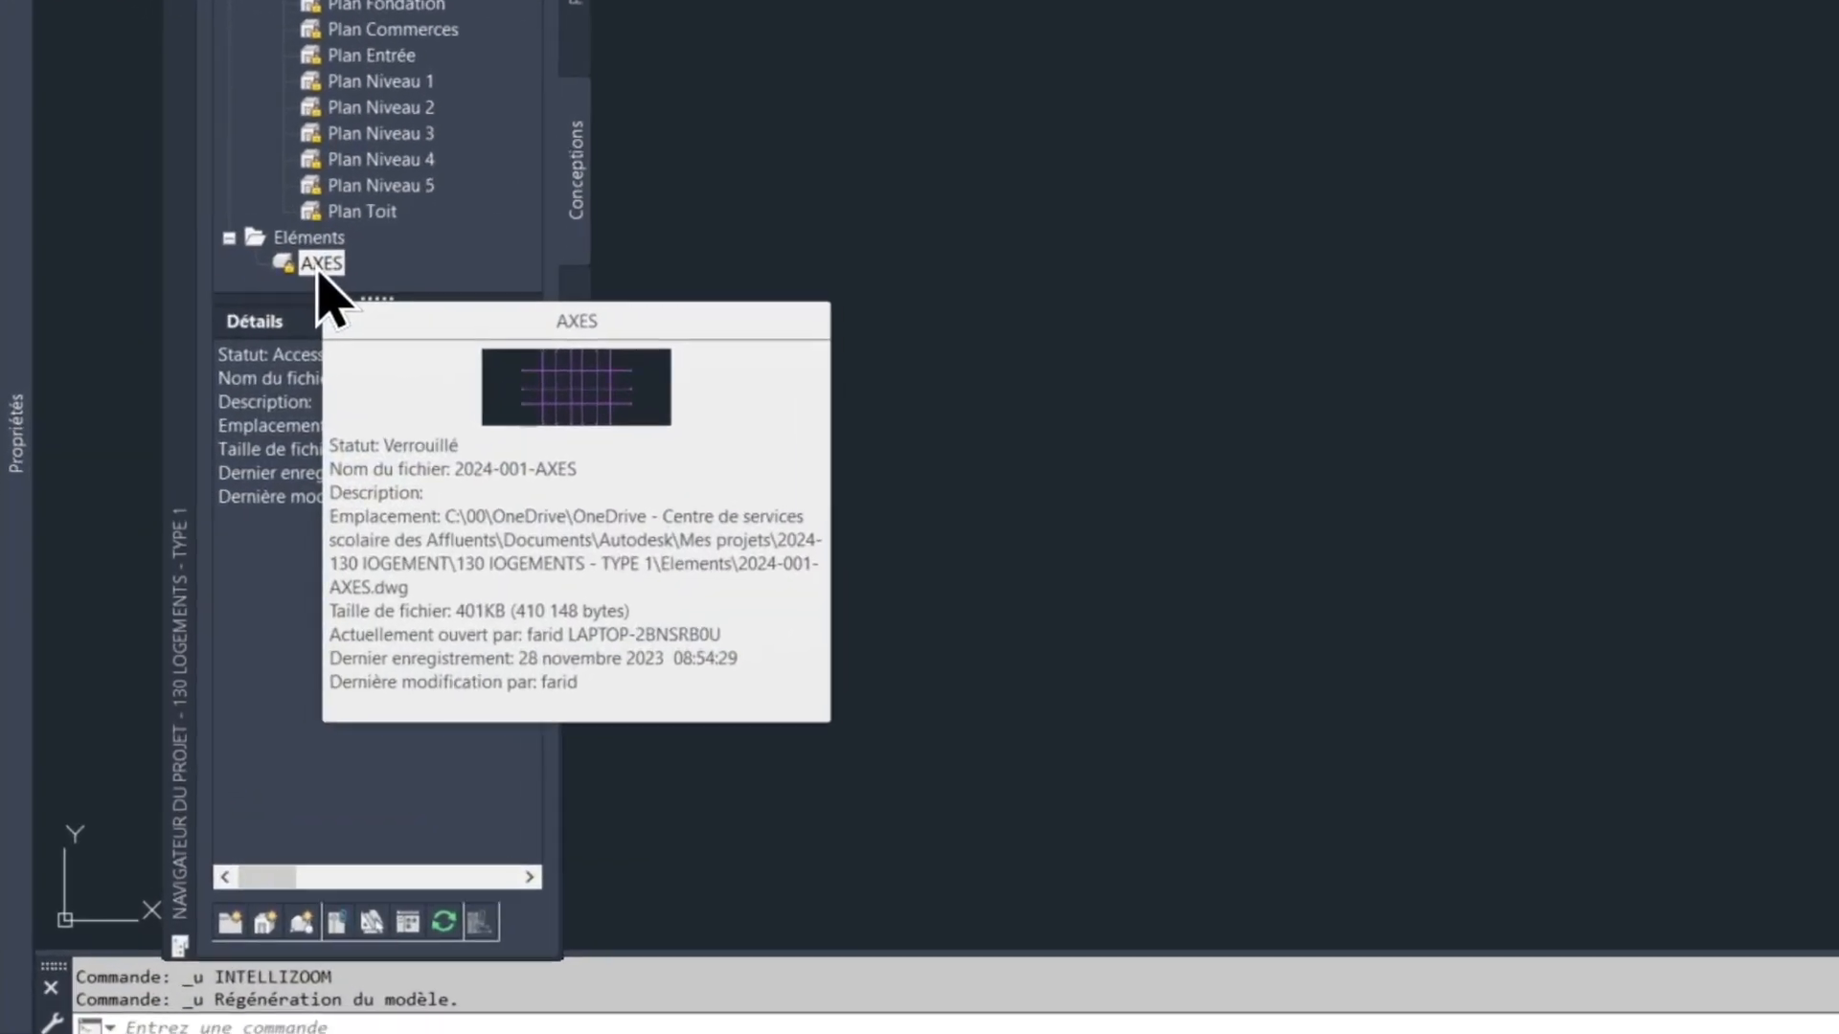
{"action": "right_click", "coordinate": [319, 264]}
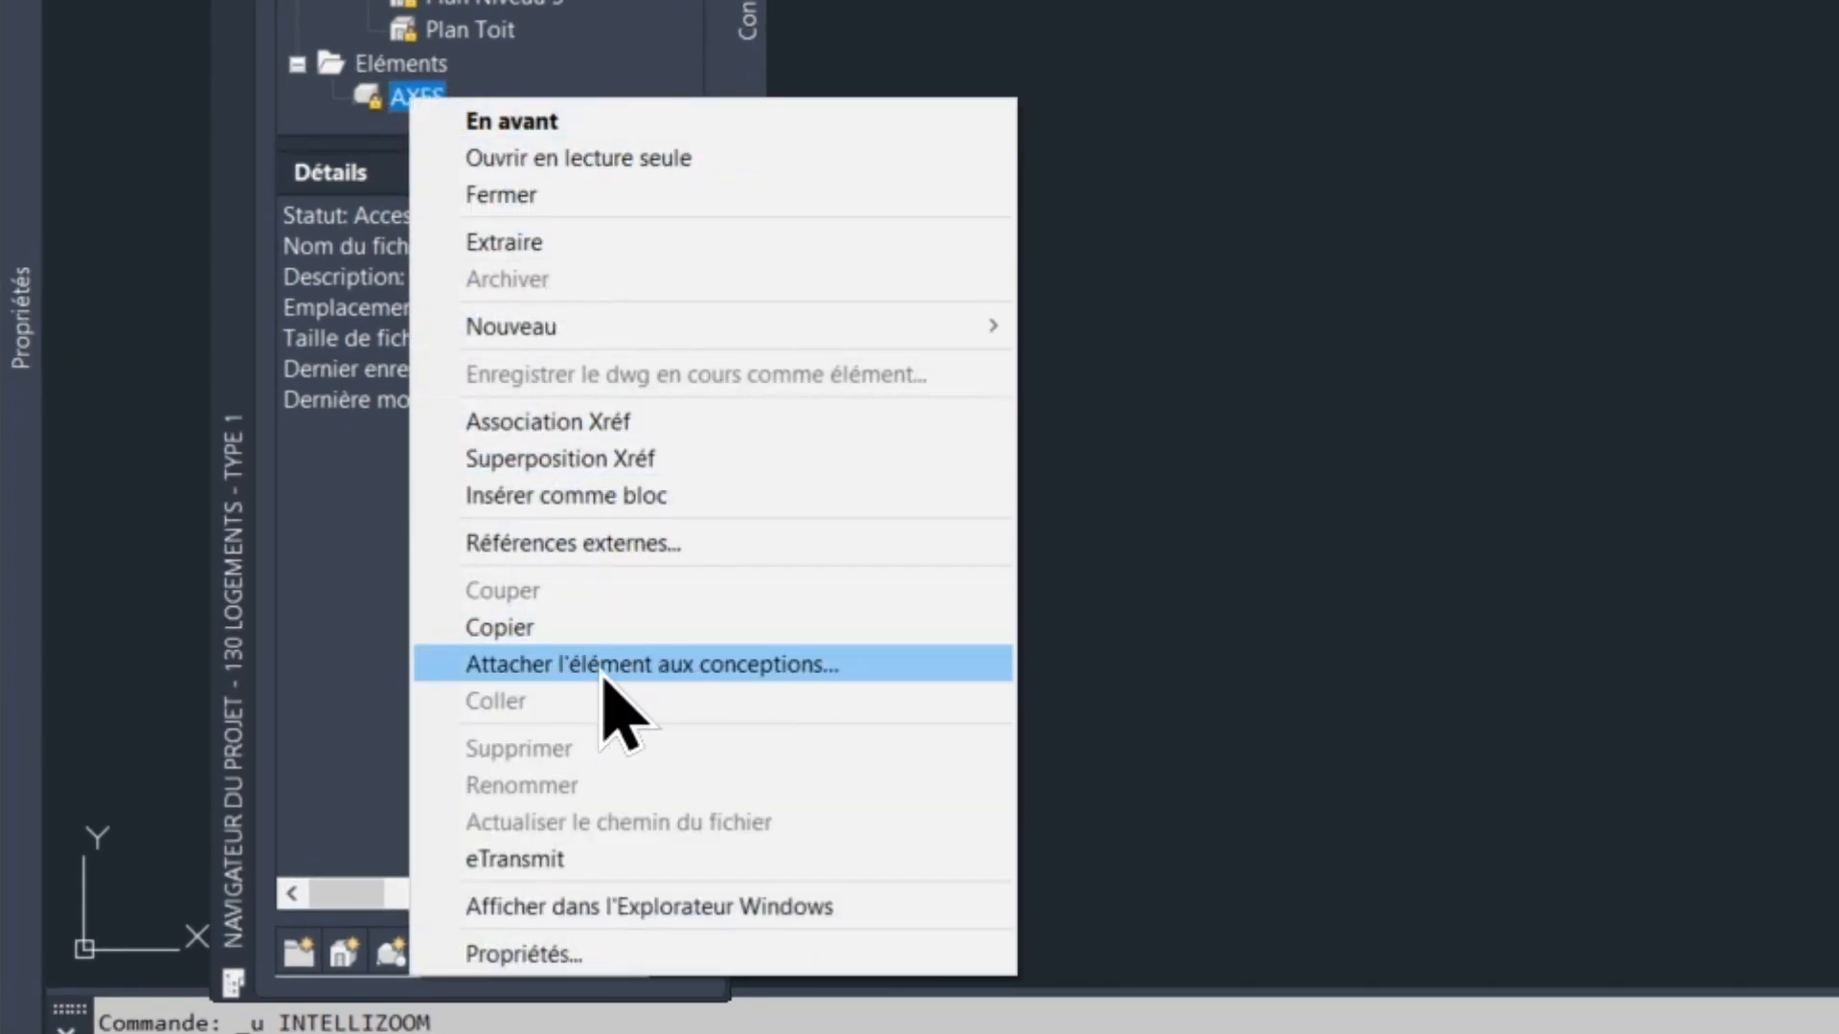
{"action": "left_click", "coordinate": [924, 666]}
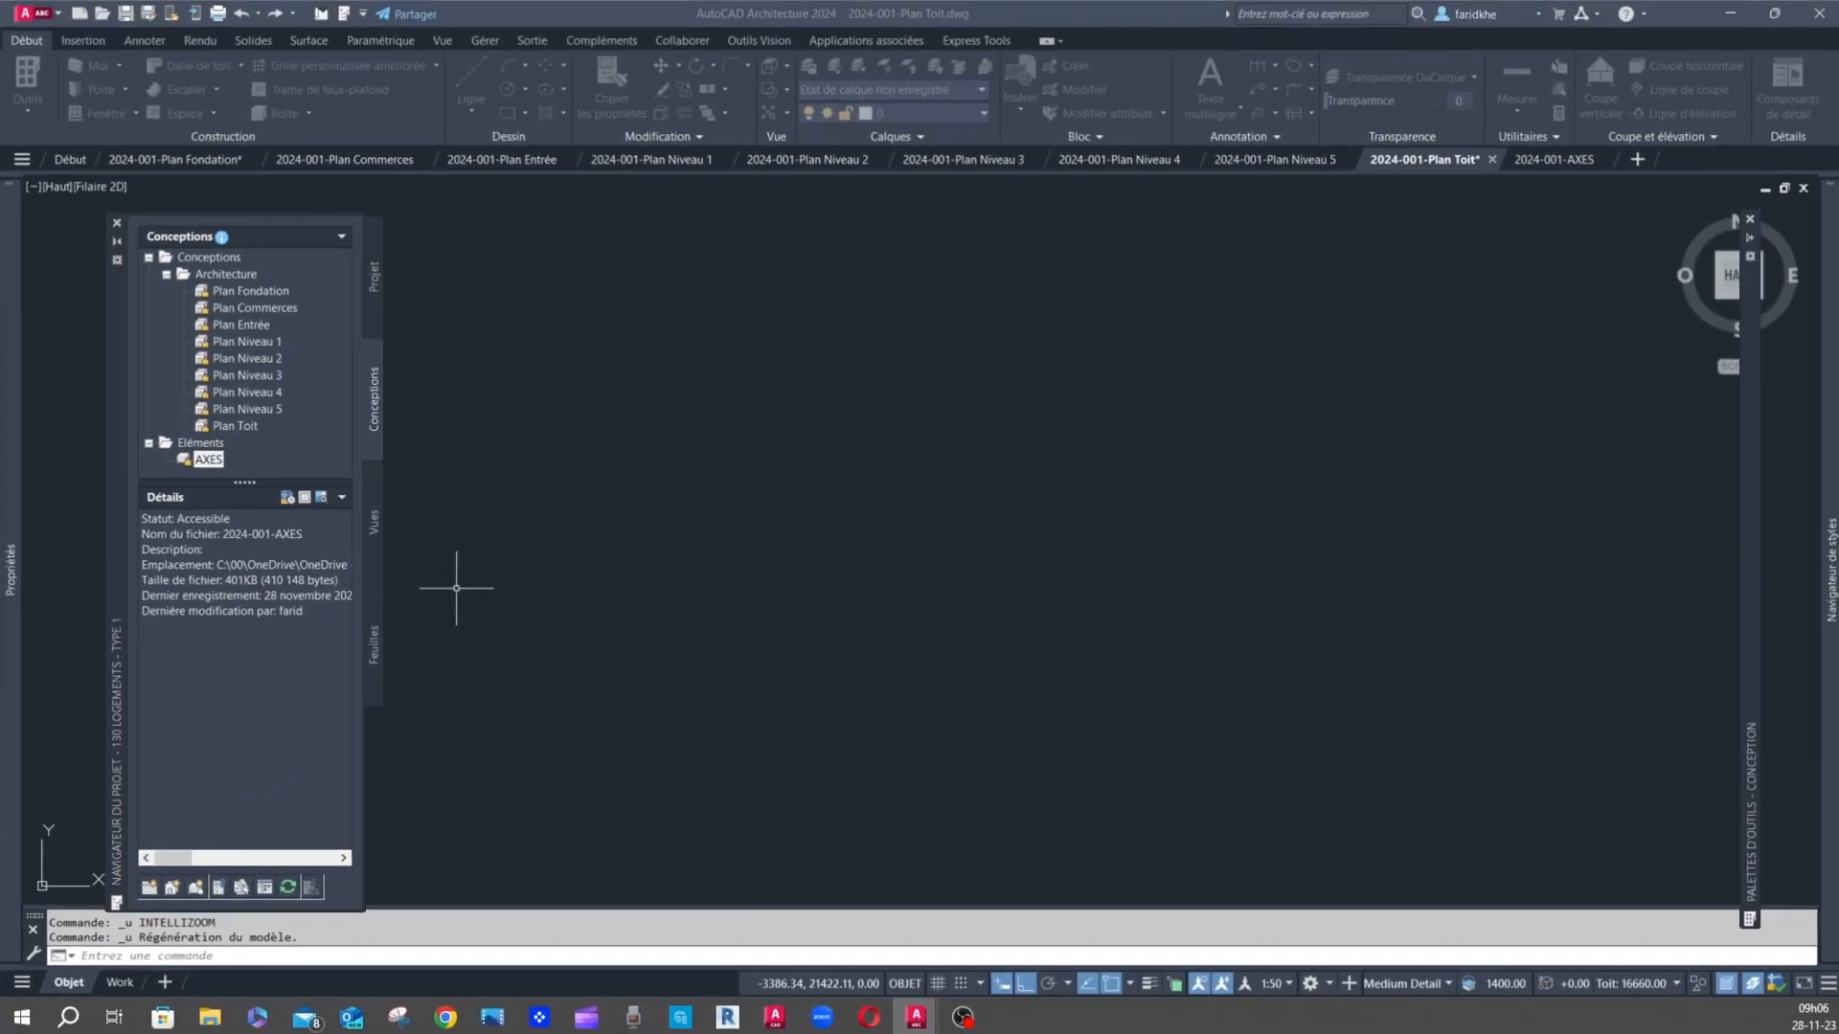
{"action": "left_click_drag", "start_coordinate": [0, 292], "coordinate": [888, 308]}
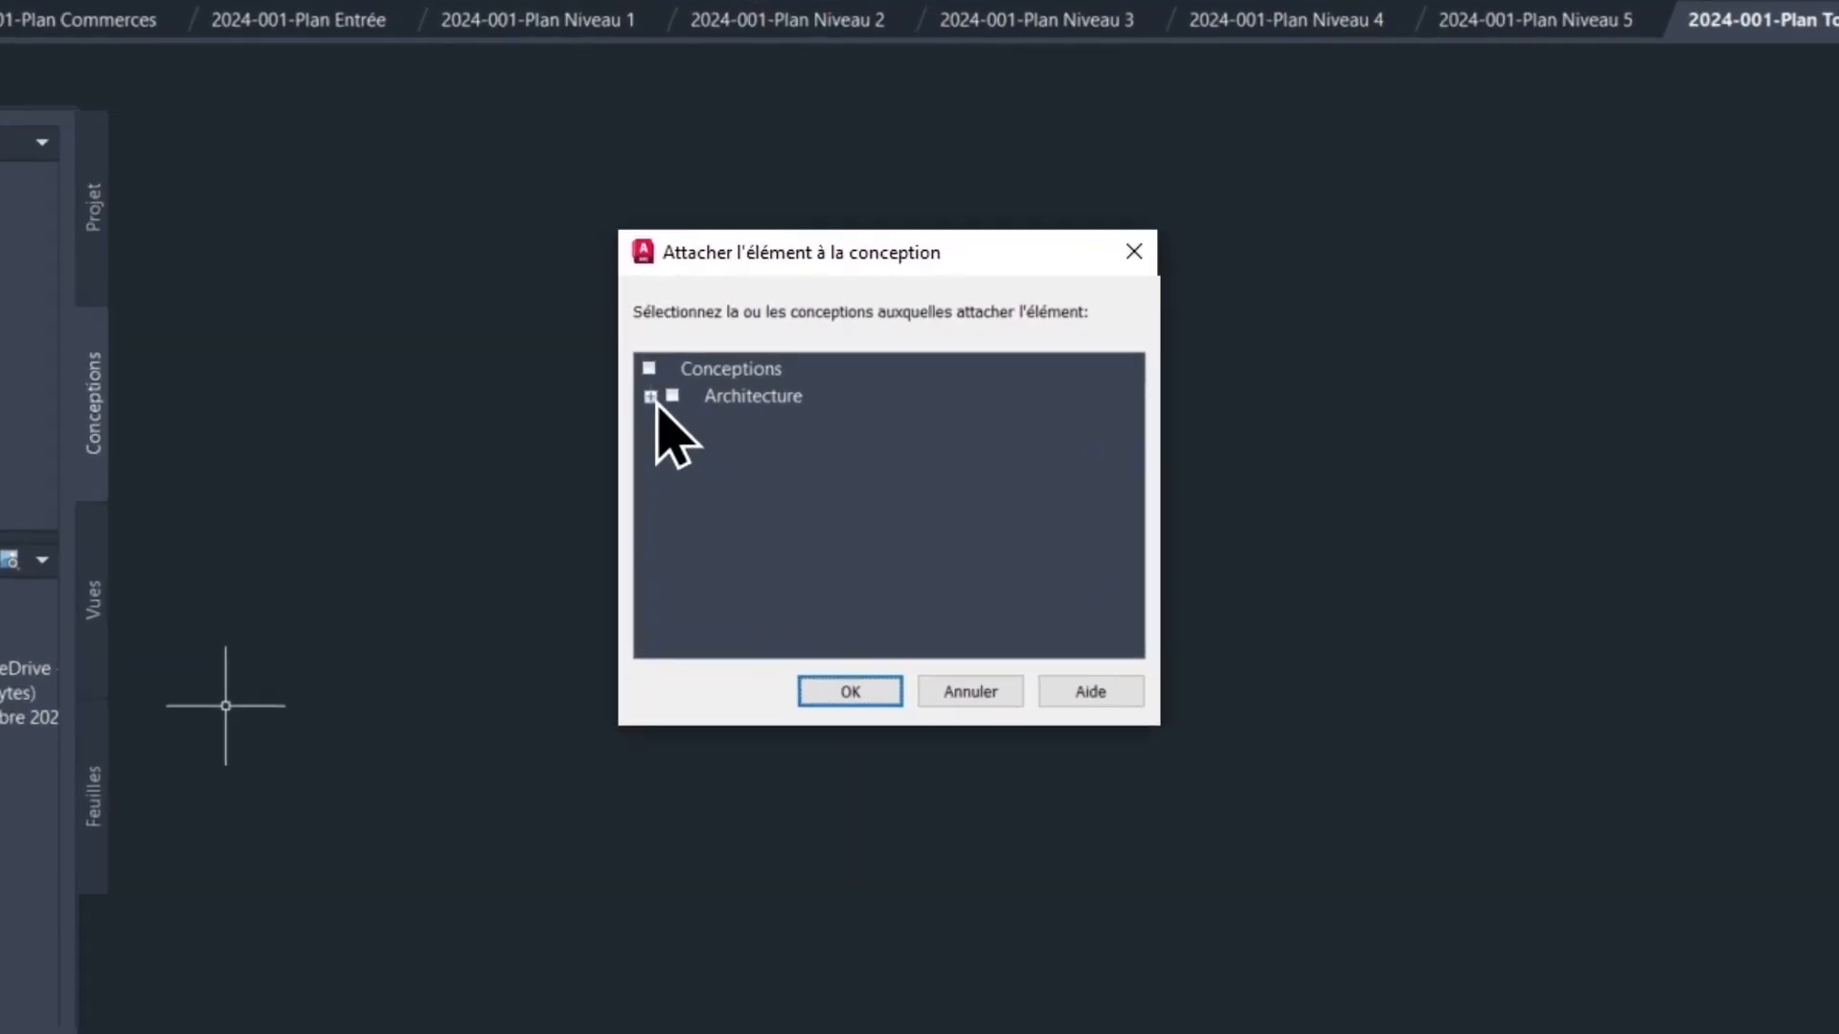
{"action": "left_click", "coordinate": [650, 396]}
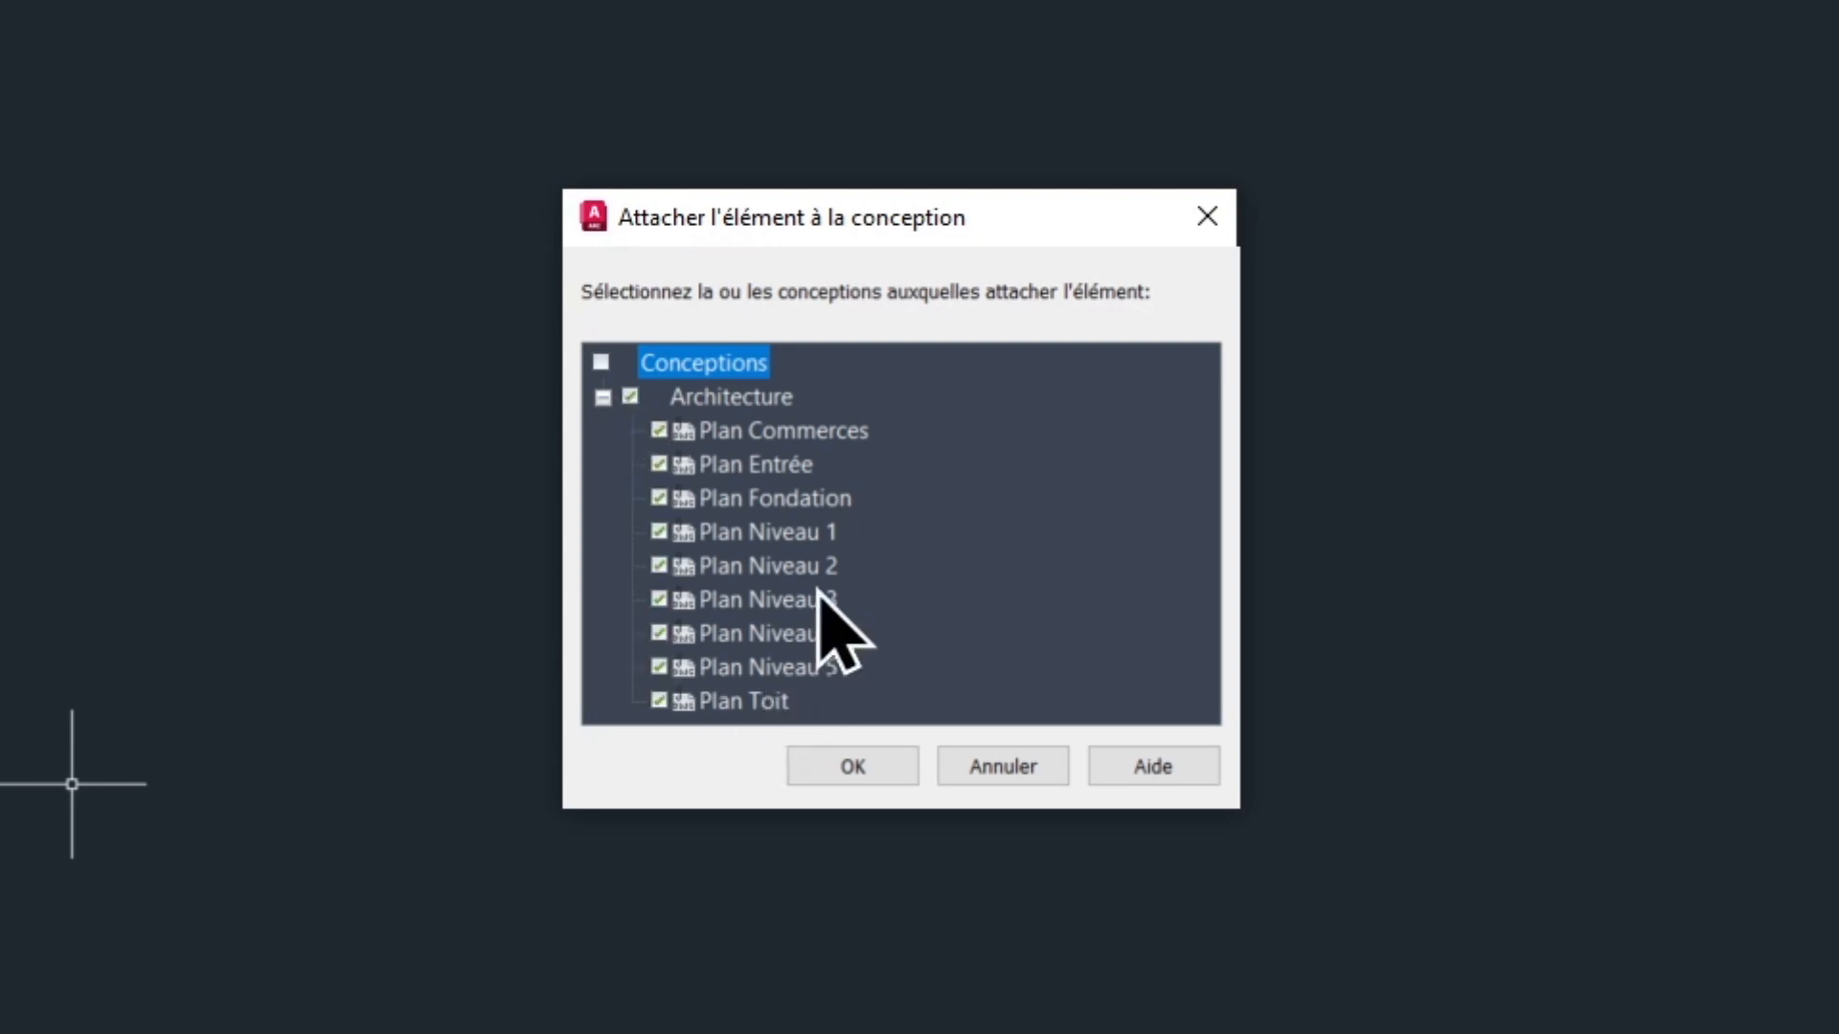
{"action": "left_click", "coordinate": [601, 362]}
{"action": "left_click", "coordinate": [601, 362]}
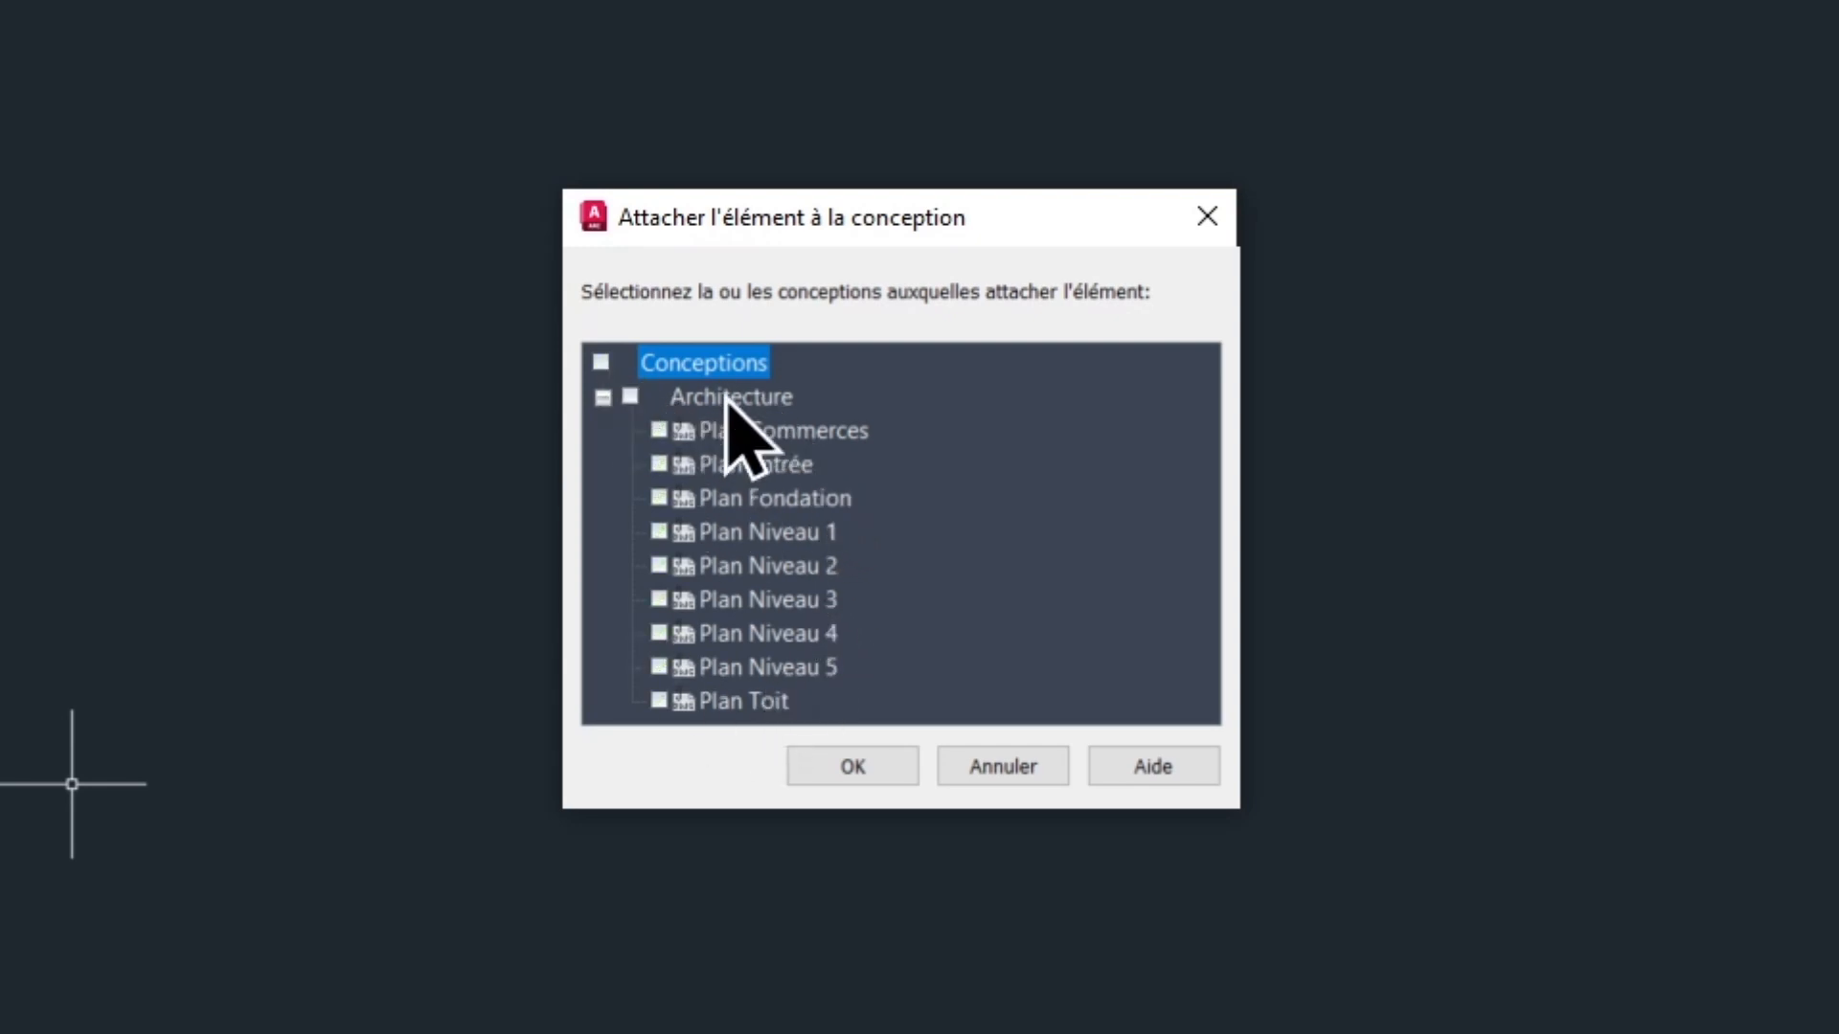
{"action": "left_click", "coordinate": [631, 397]}
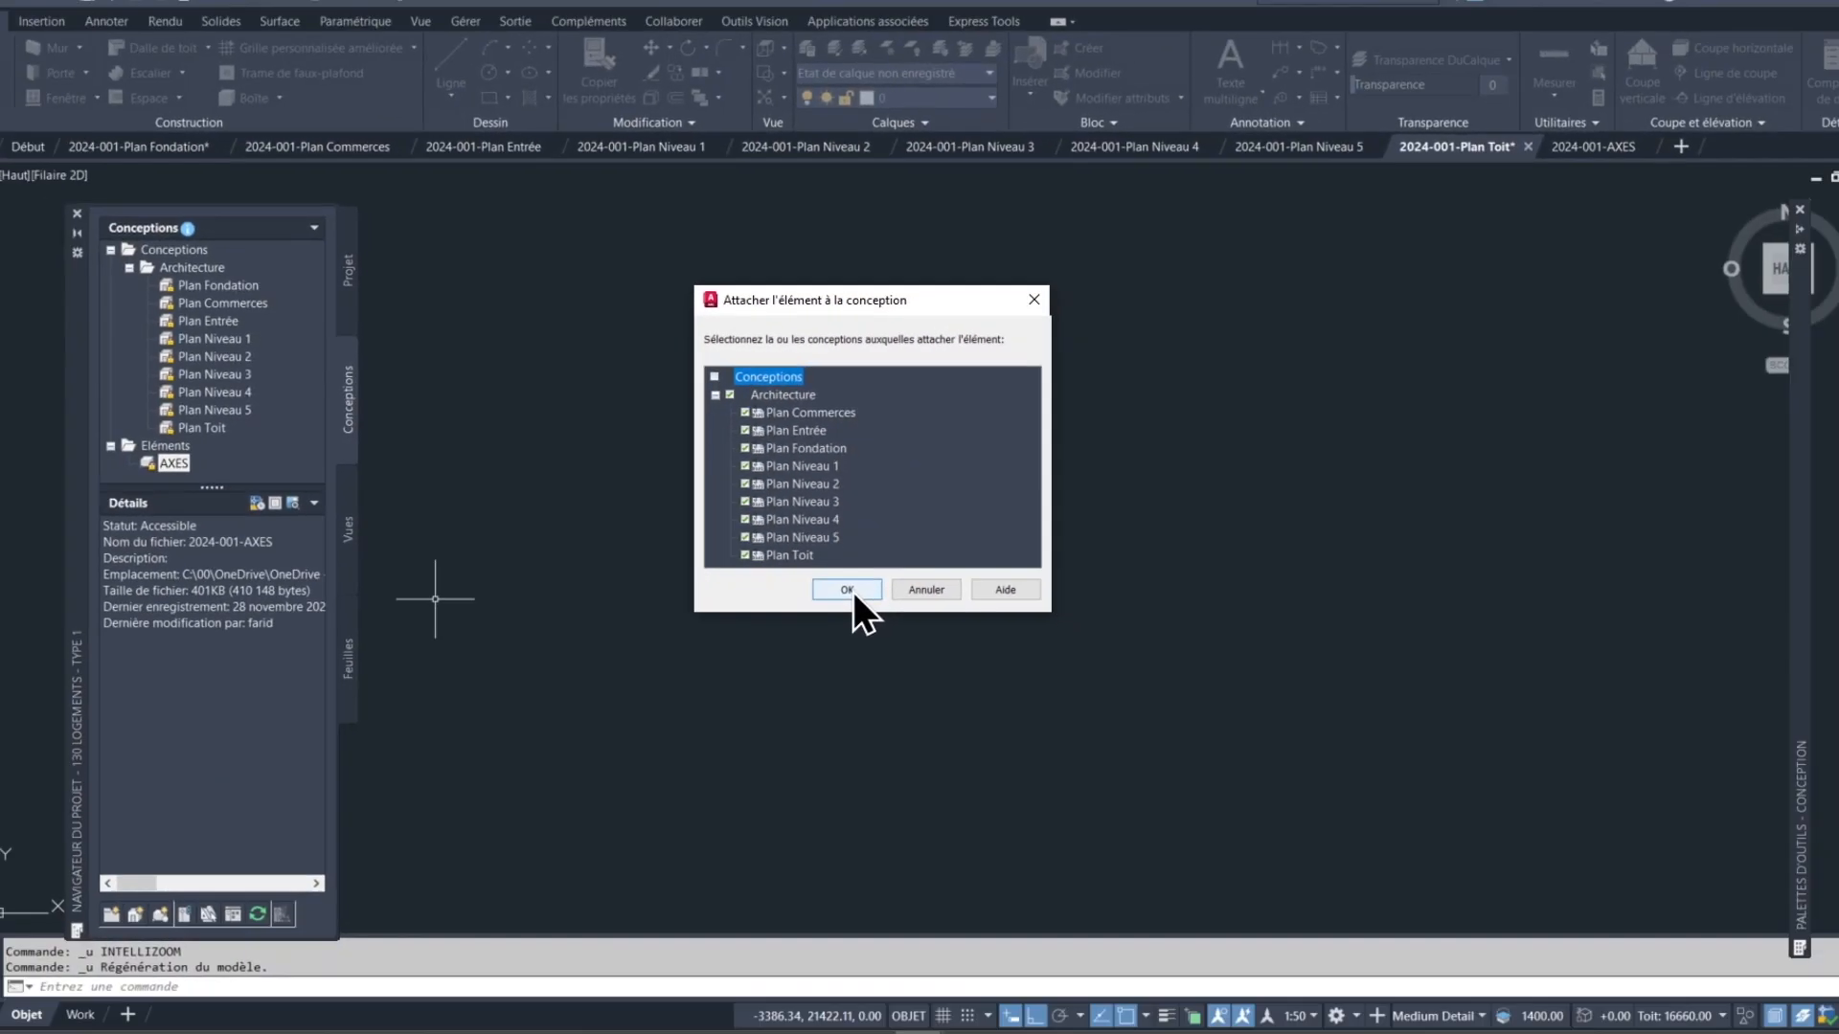
{"action": "left_click", "coordinate": [852, 769]}
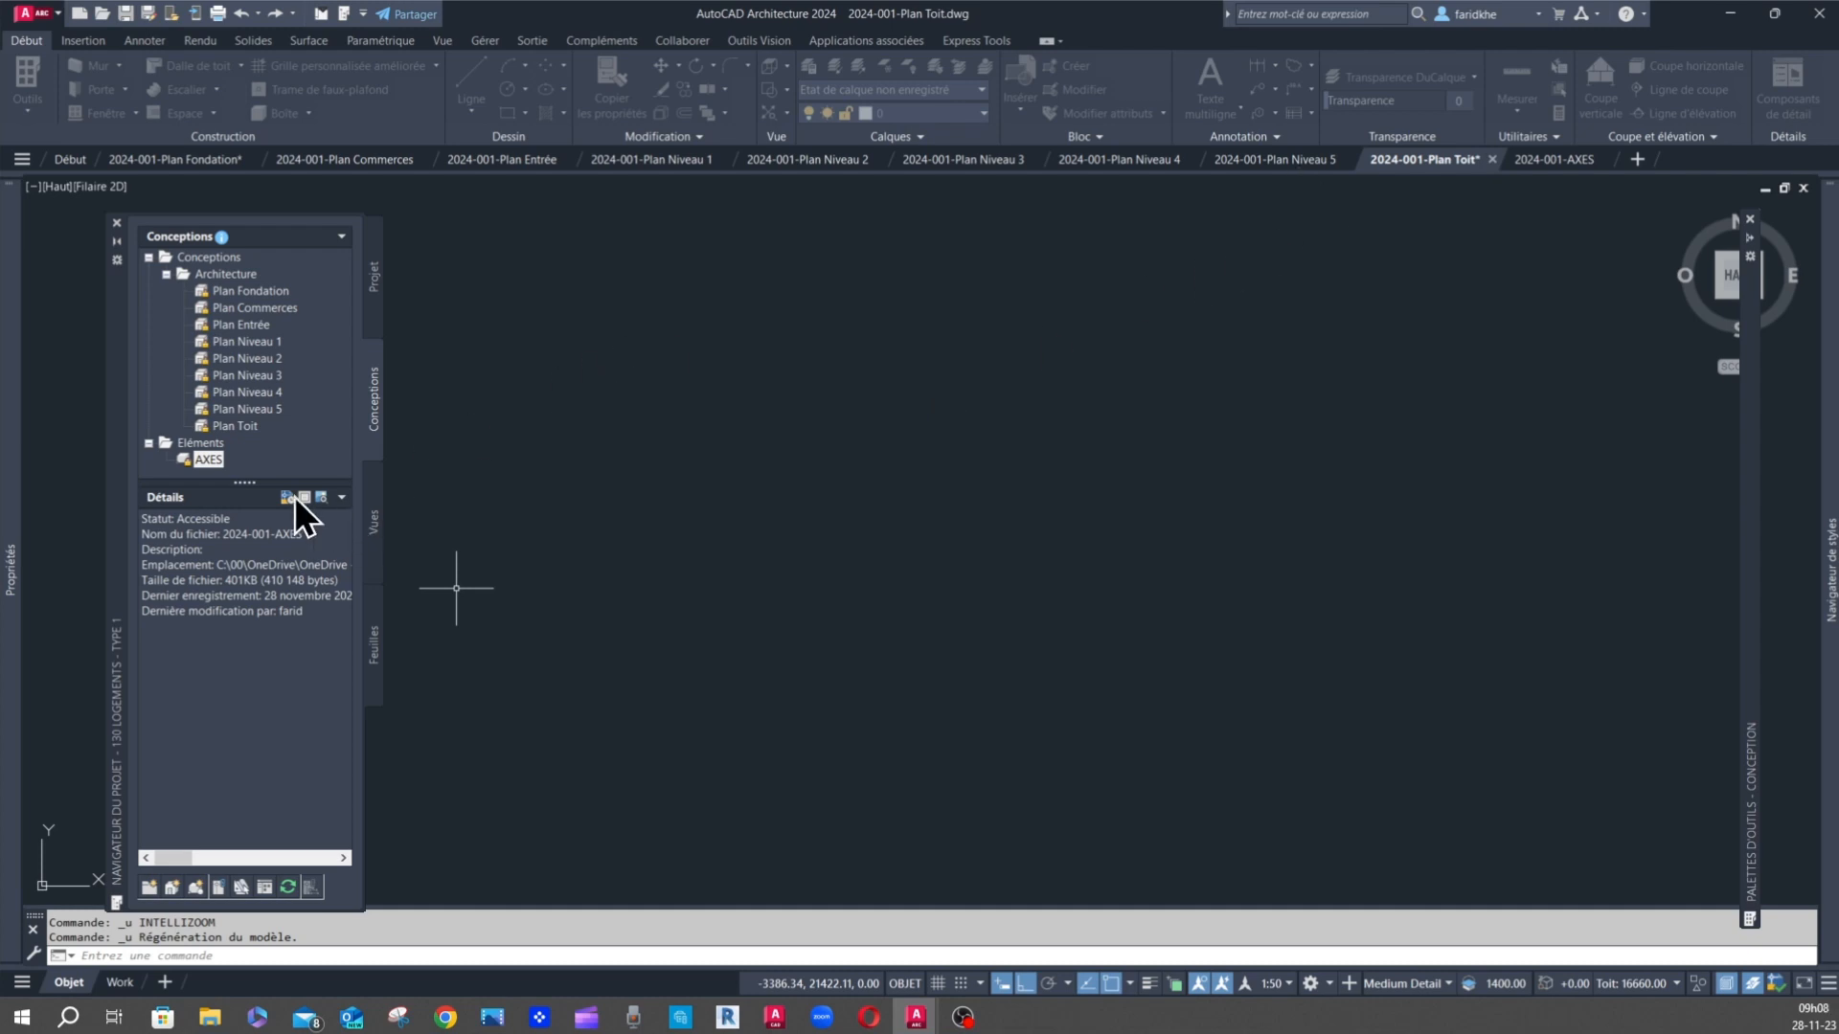
- Check the attached AXES grid in the Plan Fondation and Plan Commerces drawings, viewing its full extents
{"action": "left_click", "coordinate": [175, 160]}
{"action": "scroll", "coordinate": [670, 766], "scroll_direction": "up", "scroll_amount": 1}
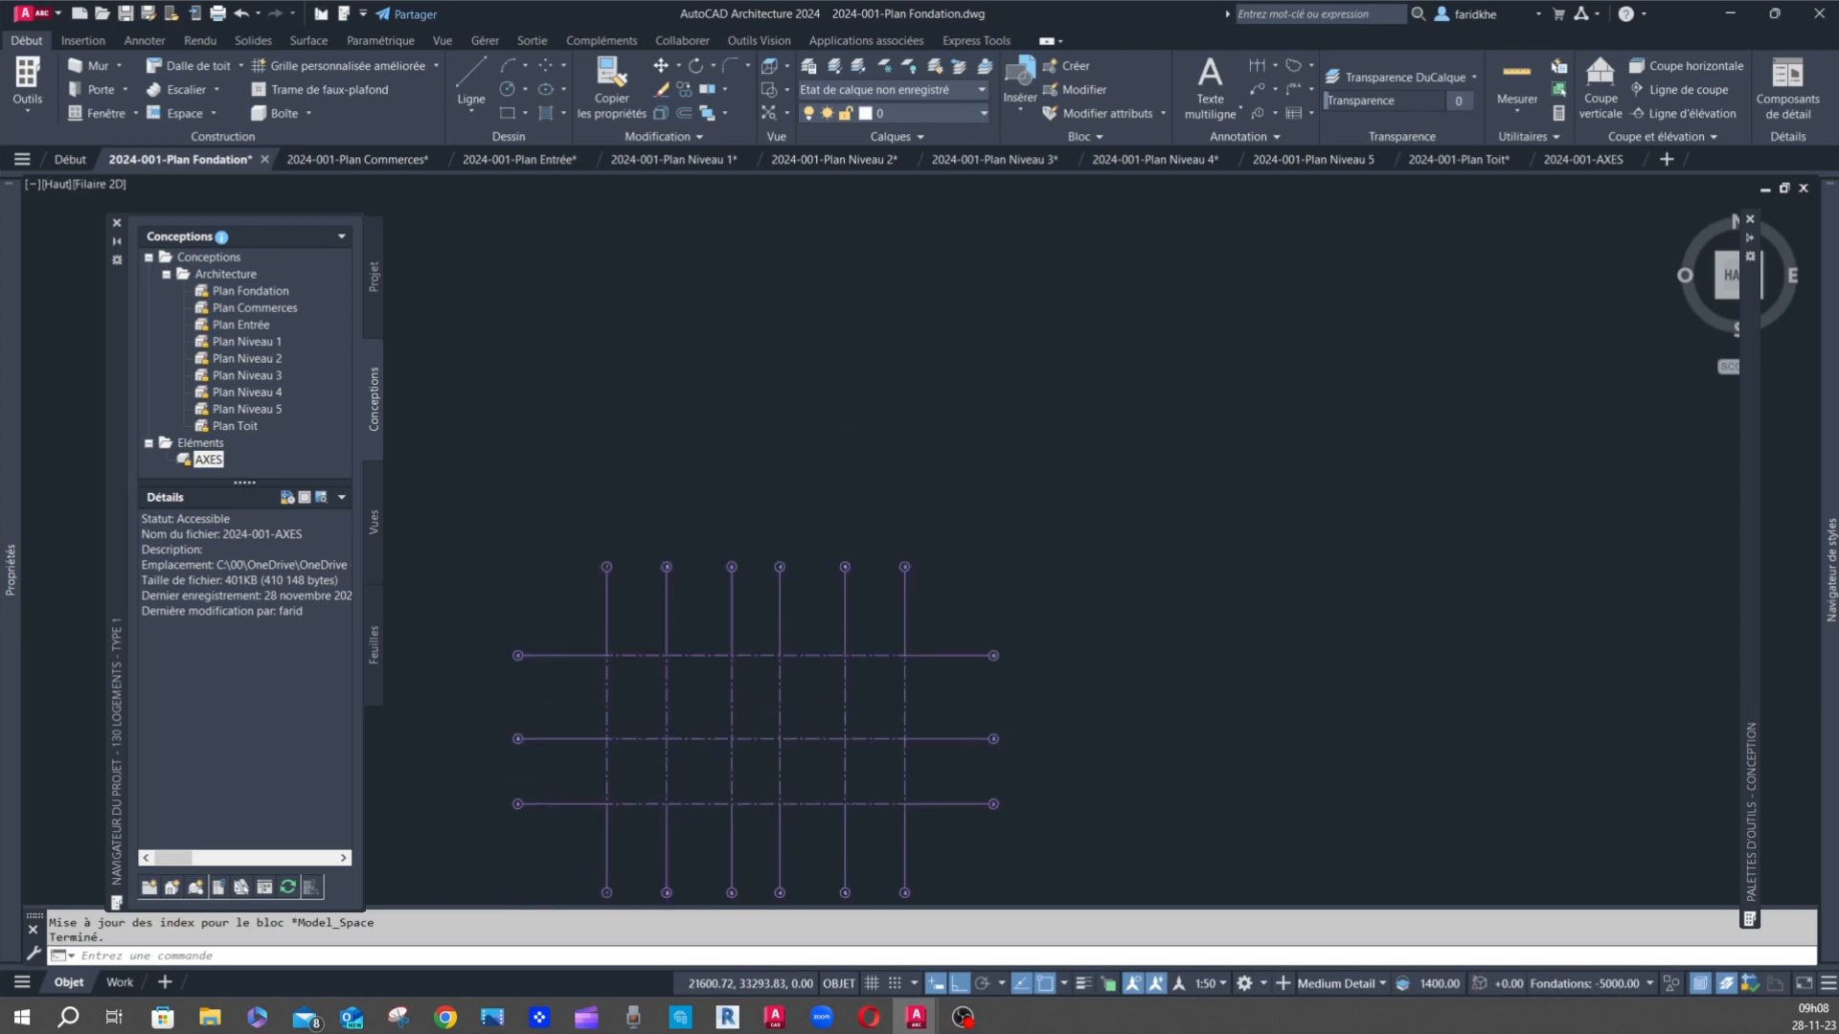
{"action": "left_click", "coordinate": [346, 160]}
{"action": "left_click", "coordinate": [168, 159]}
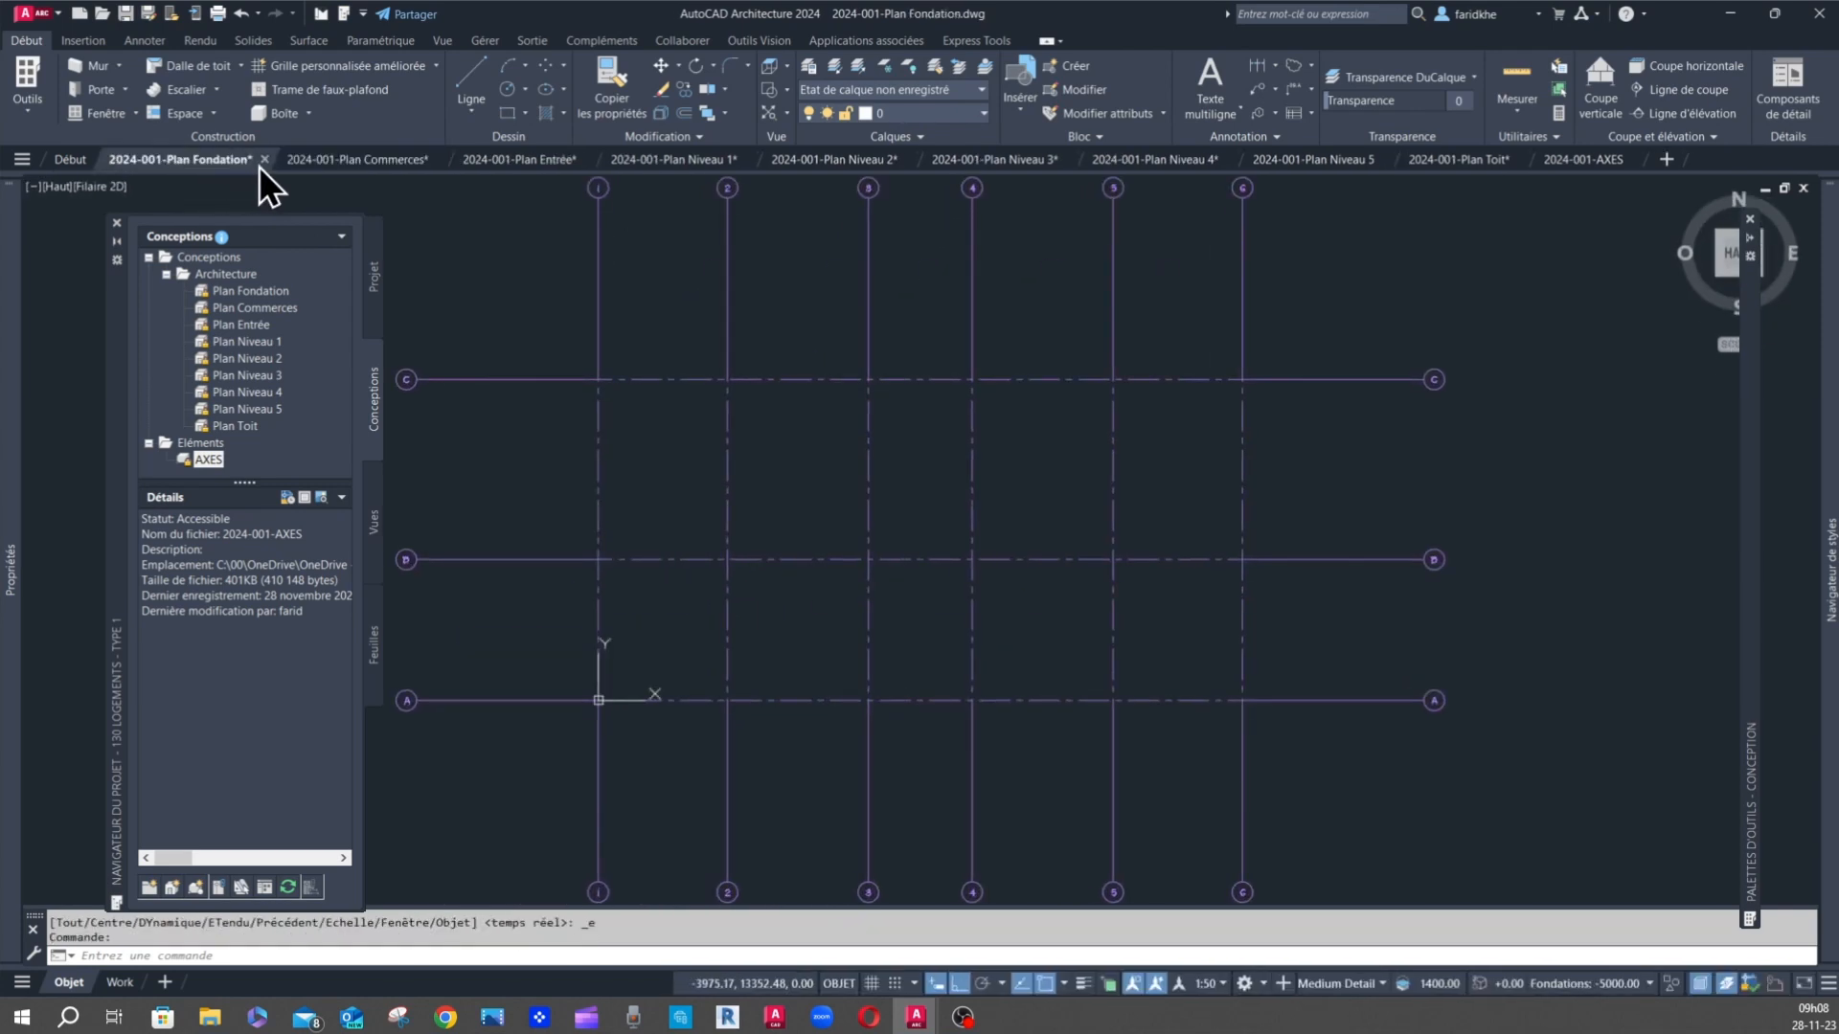
- Save all the open project drawings at once, starting from Plan Fondation
{"action": "mouse_move", "coordinate": [181, 165]}
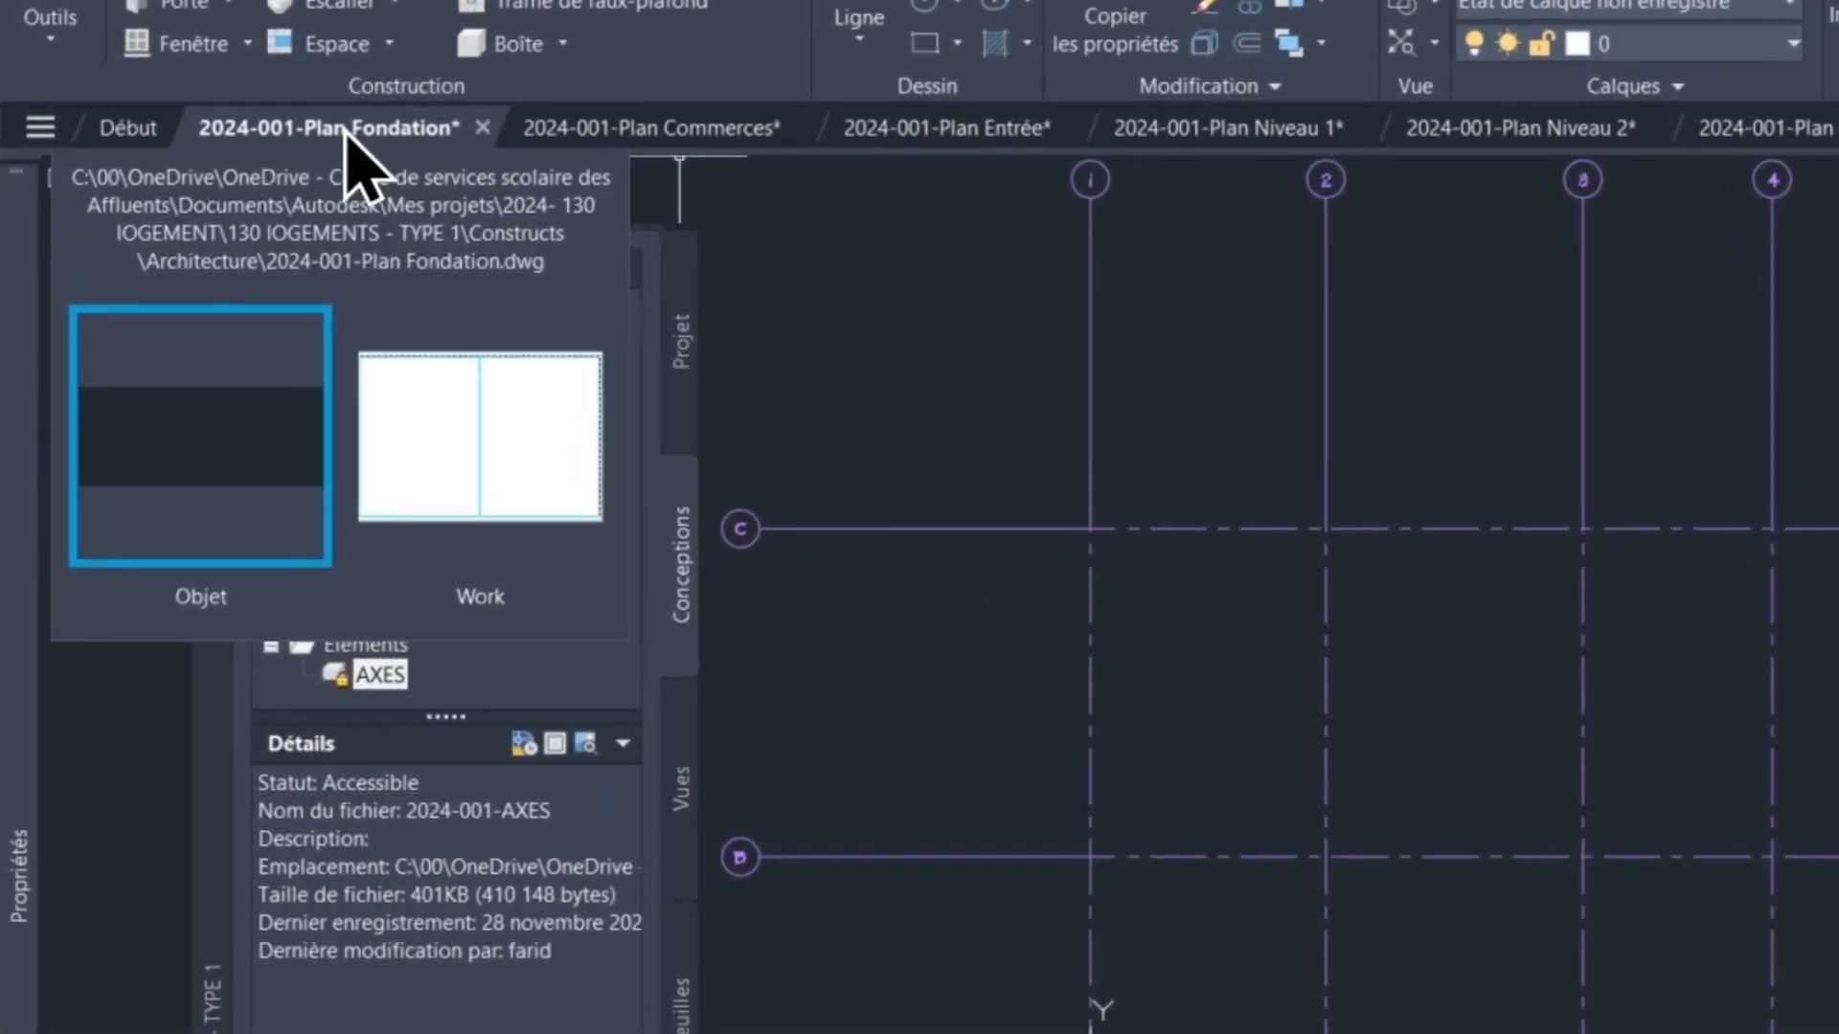
{"action": "right_click", "coordinate": [346, 136]}
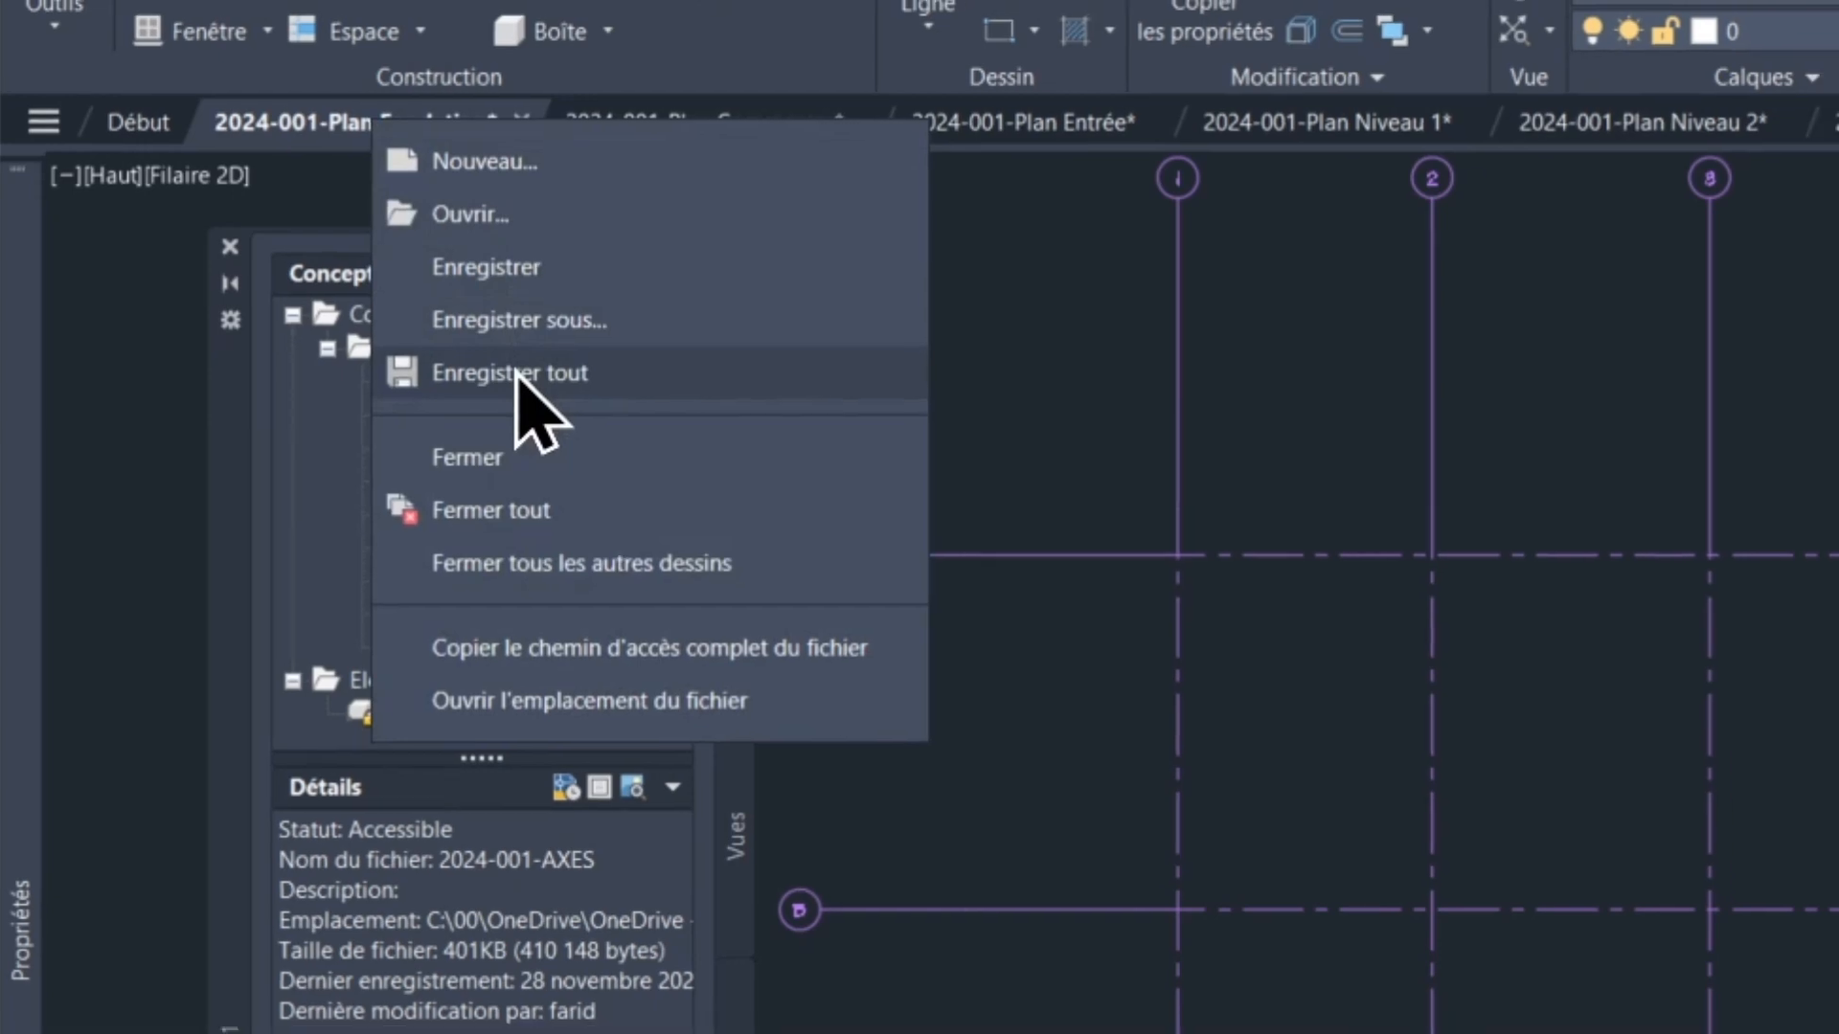
{"action": "left_click", "coordinate": [524, 375]}
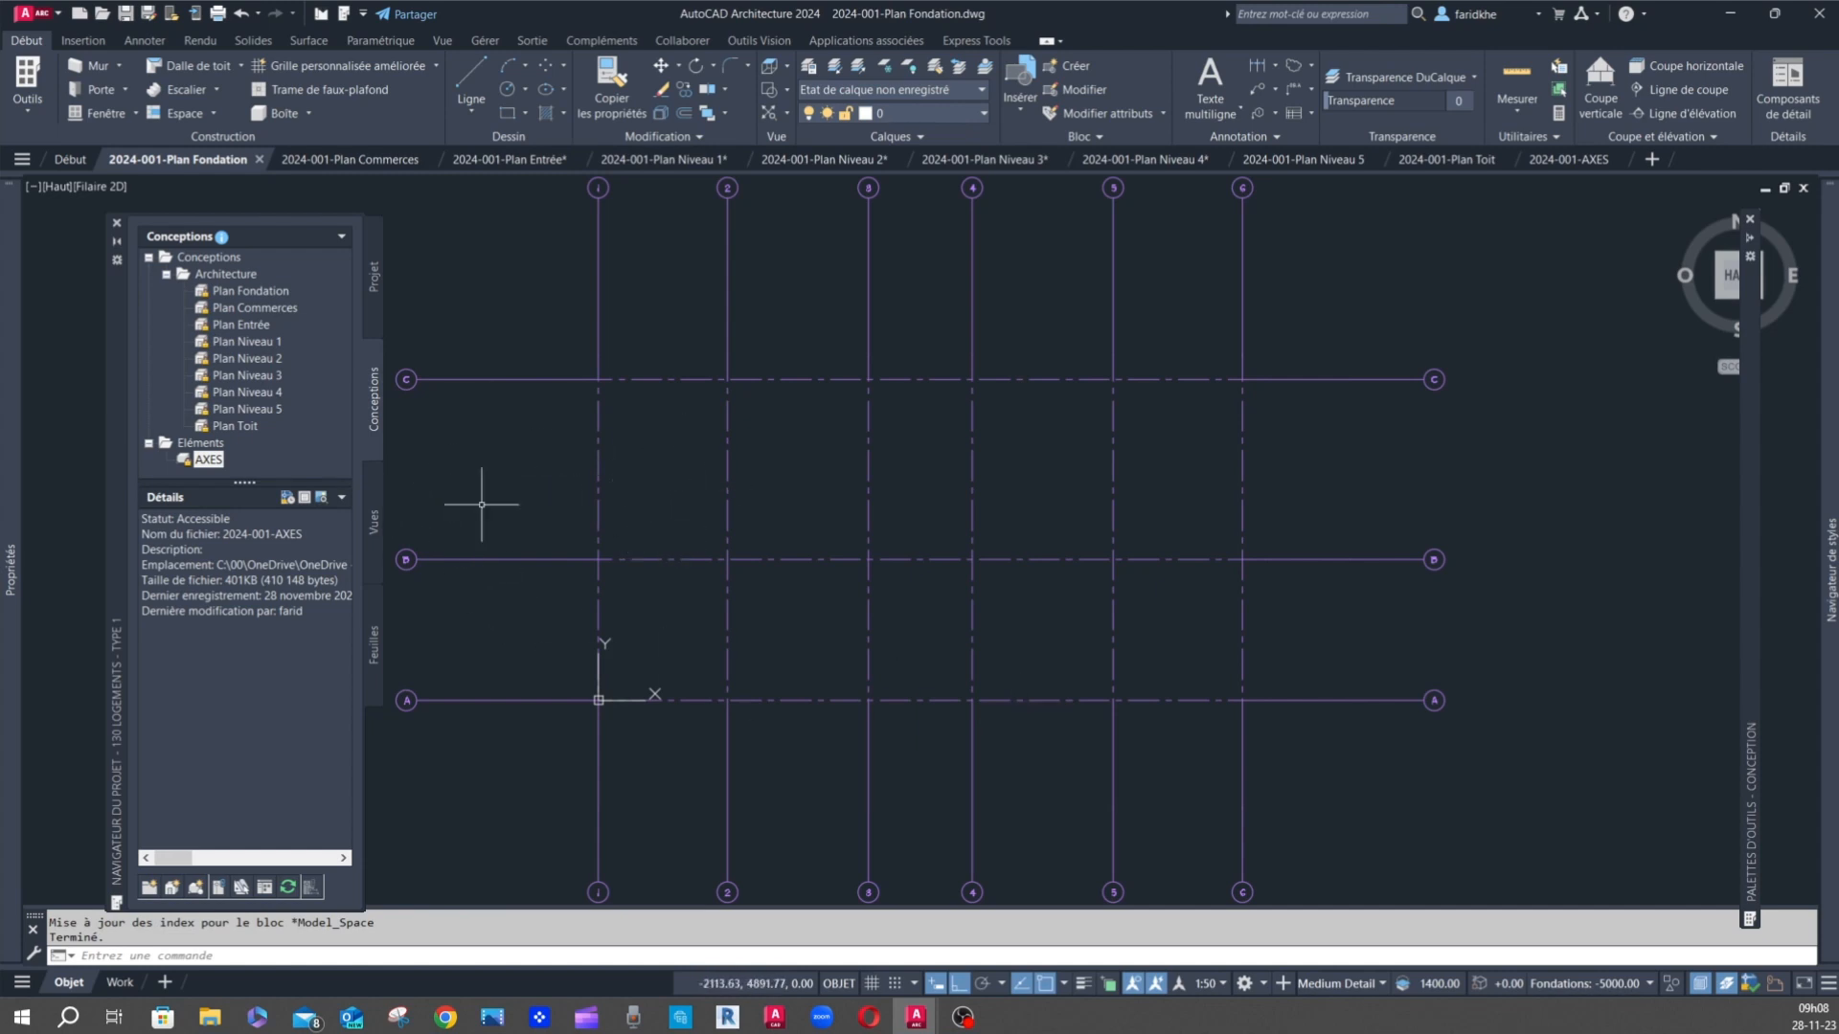
{"action": "mouse_move", "coordinate": [322, 159]}
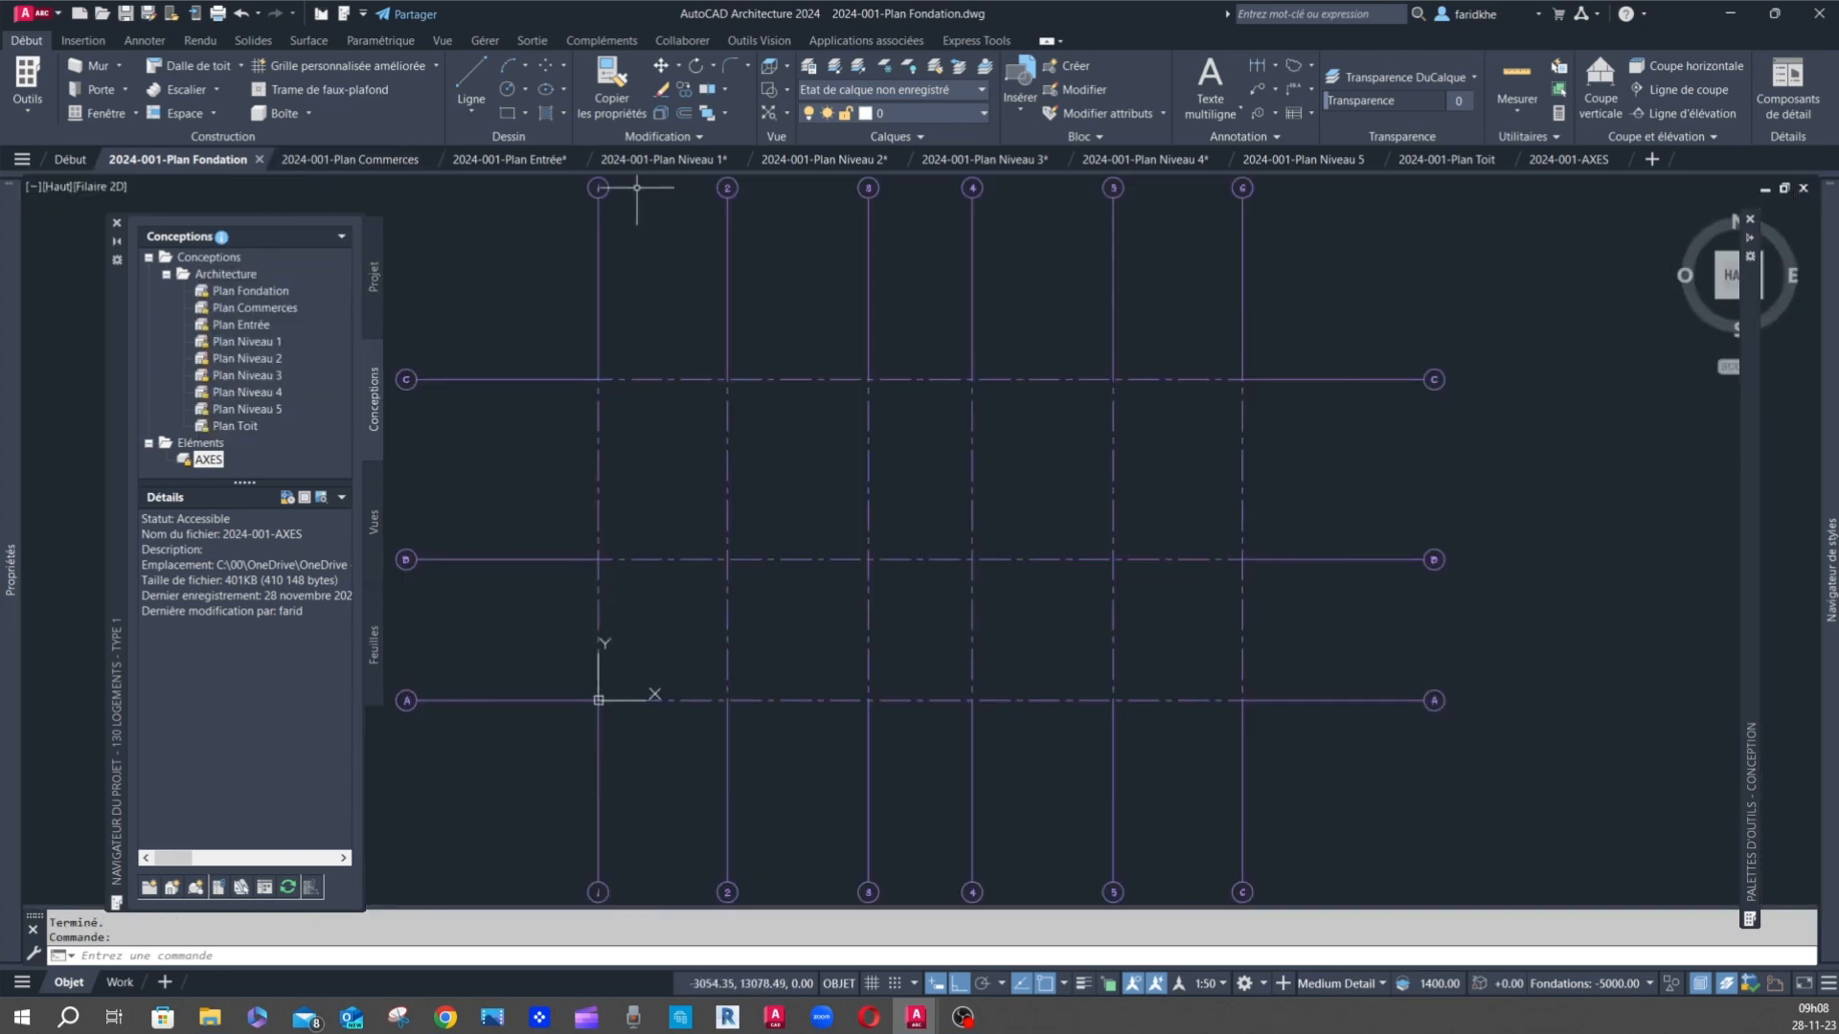
- Draw a closed rectangle of walls about 6900 by 4600 in the AXES drawing, between axes 1 and 3 and axes B and C
{"action": "left_click", "coordinate": [1570, 159]}
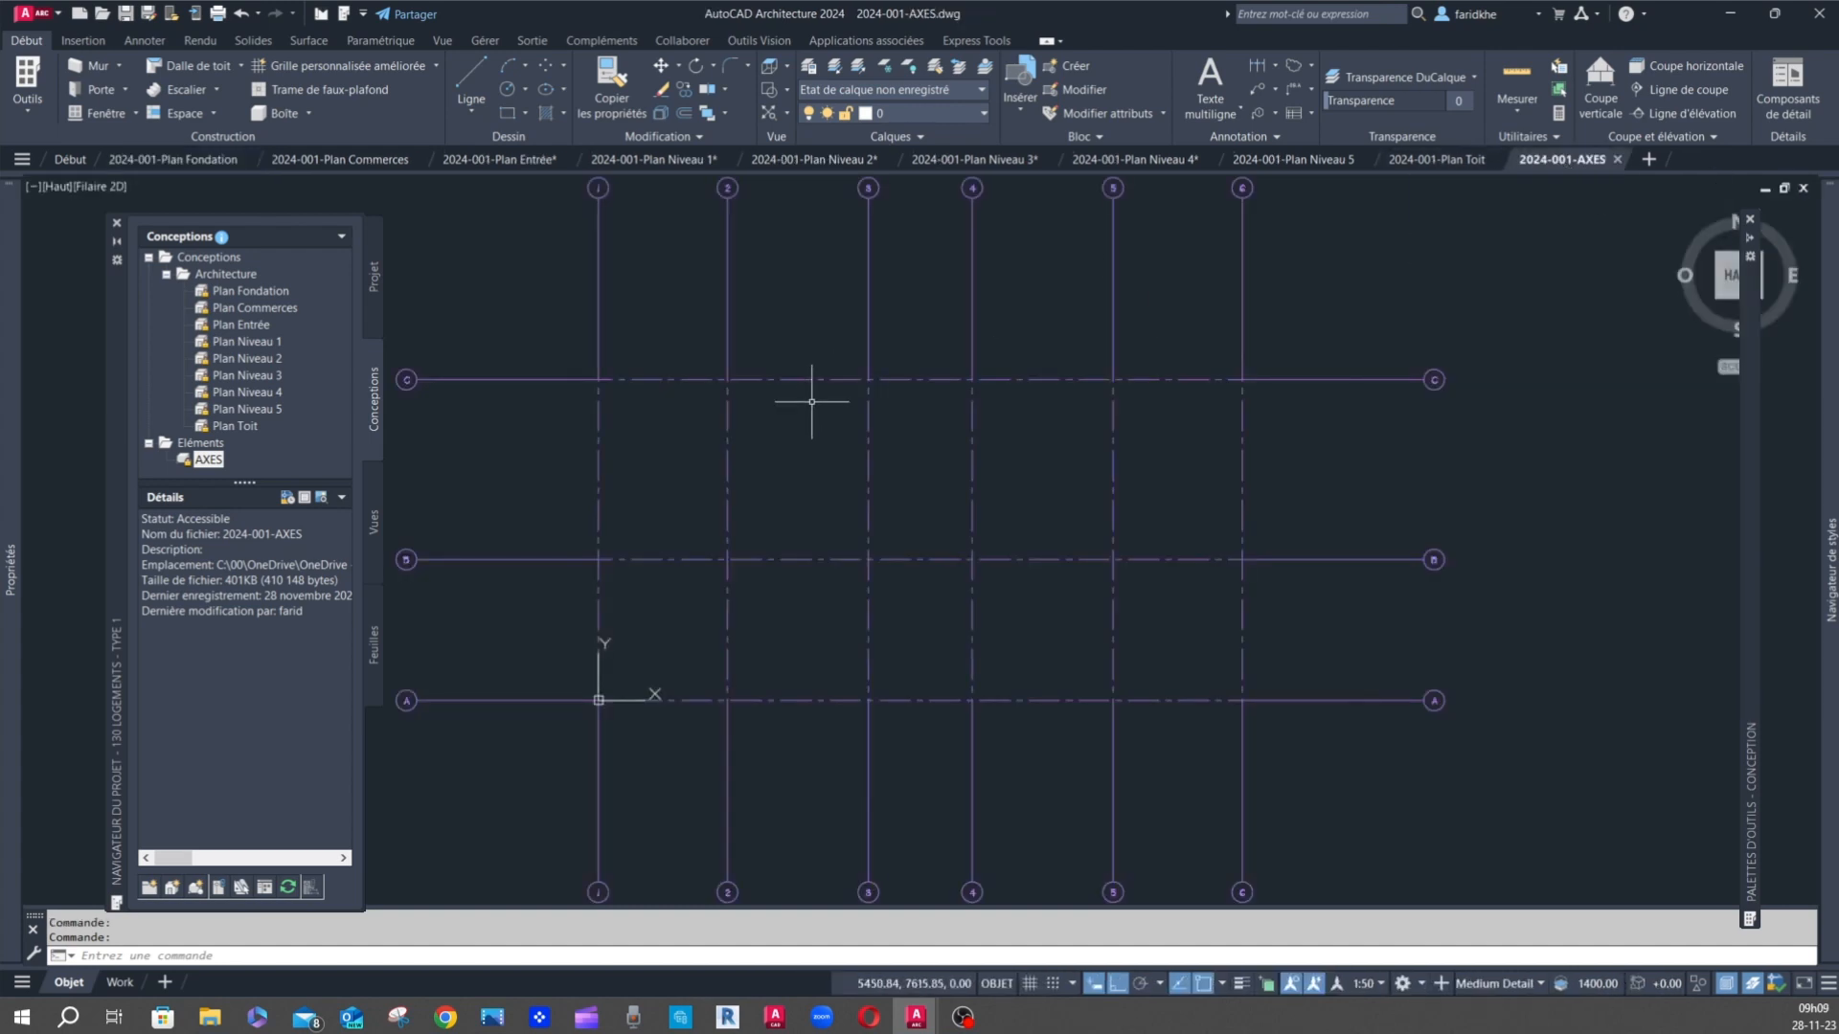
{"action": "left_click", "coordinate": [93, 67]}
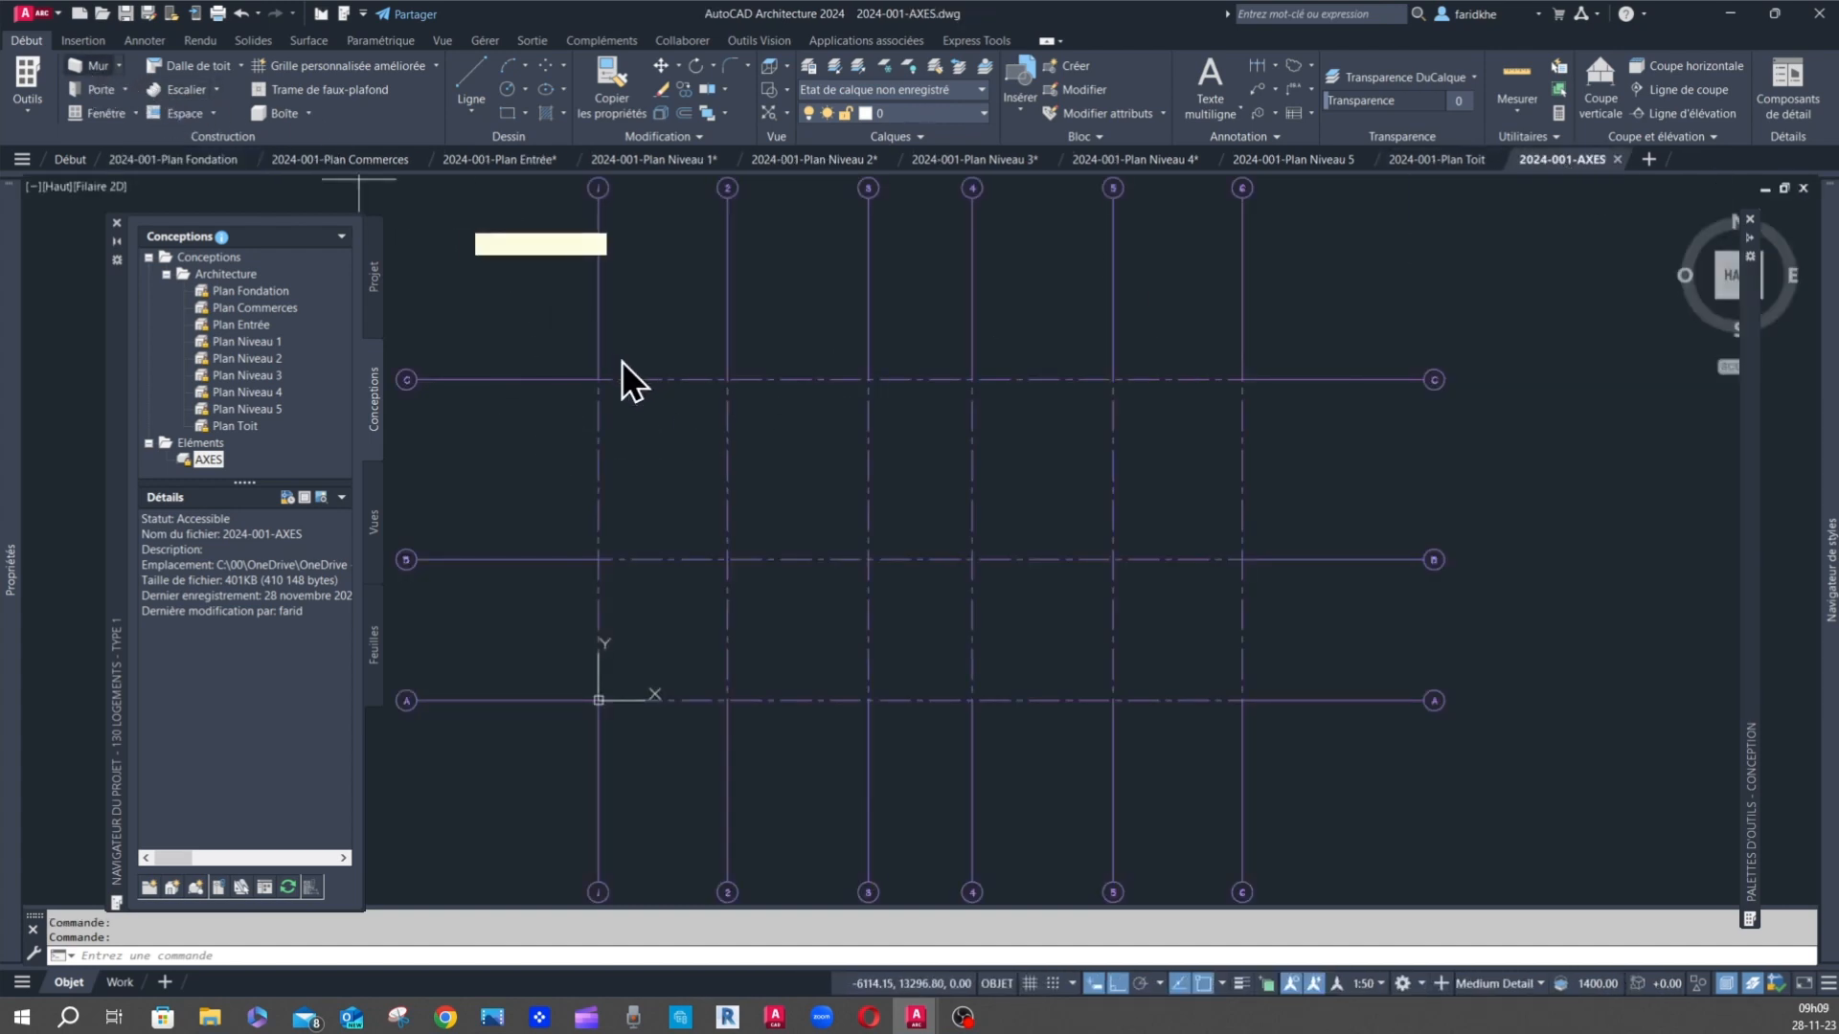
{"action": "left_click", "coordinate": [598, 380]}
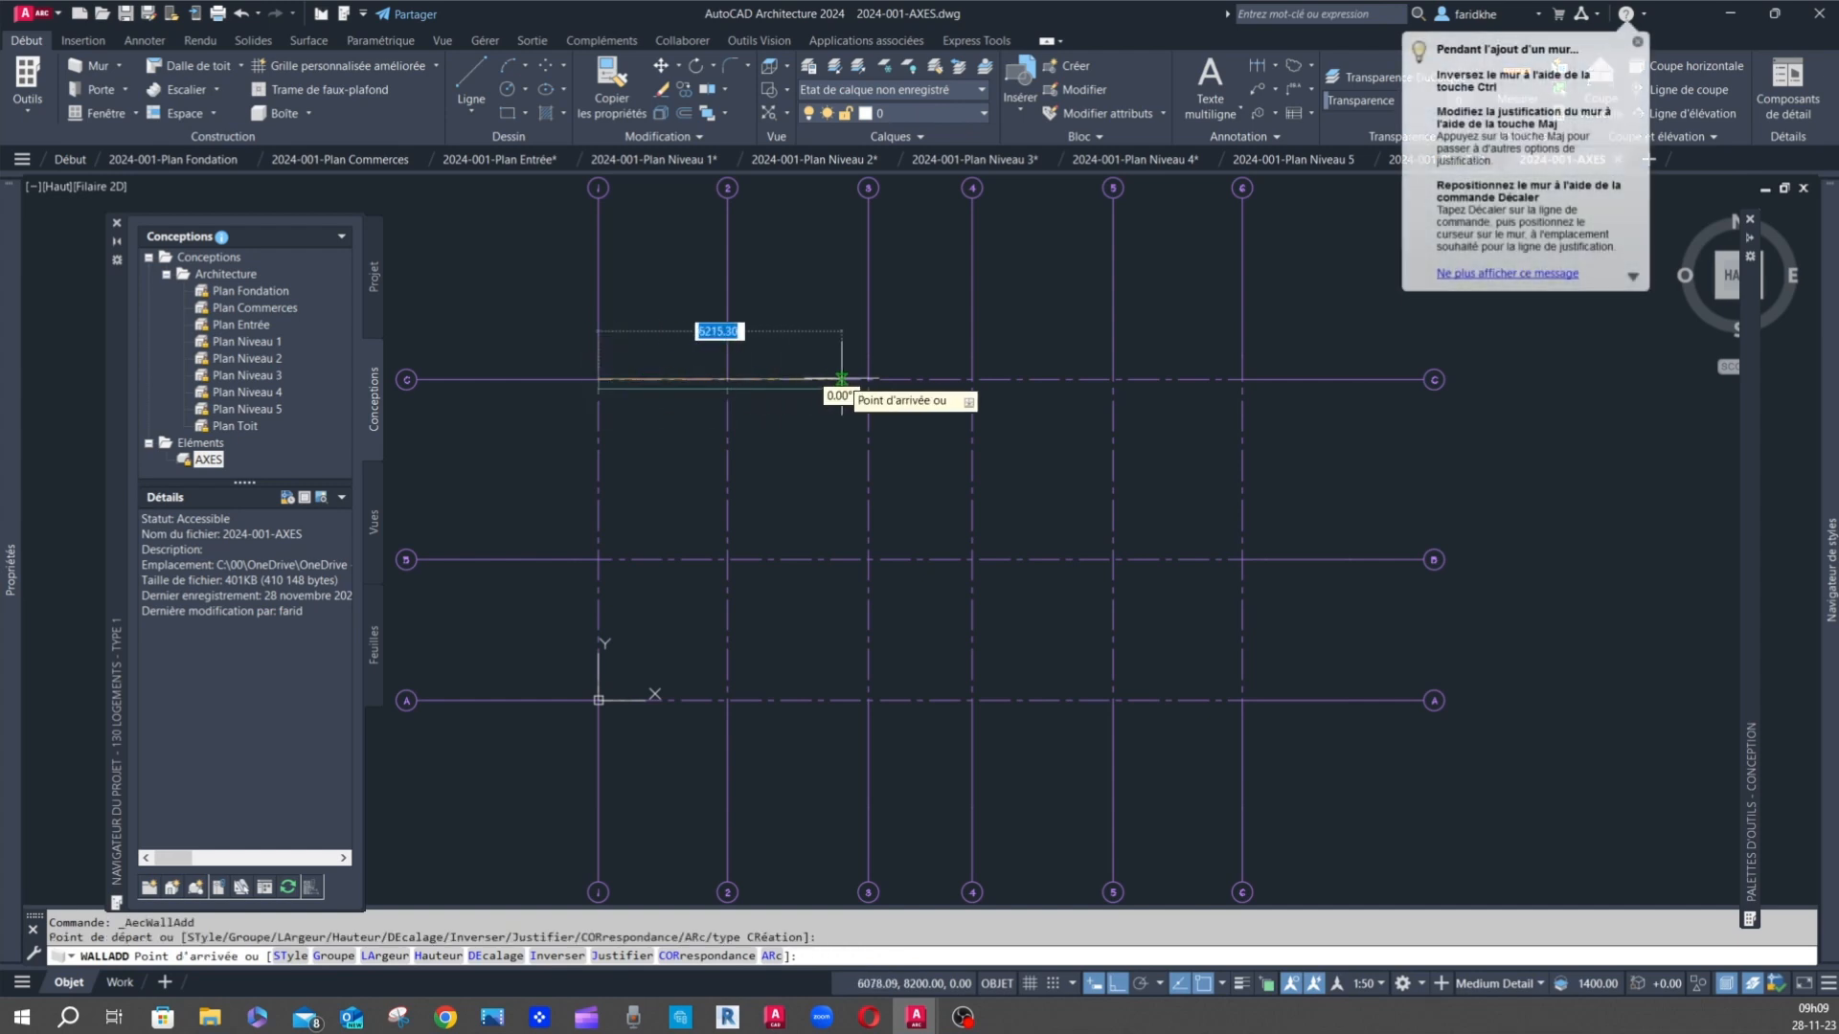
{"action": "left_click", "coordinate": [867, 380]}
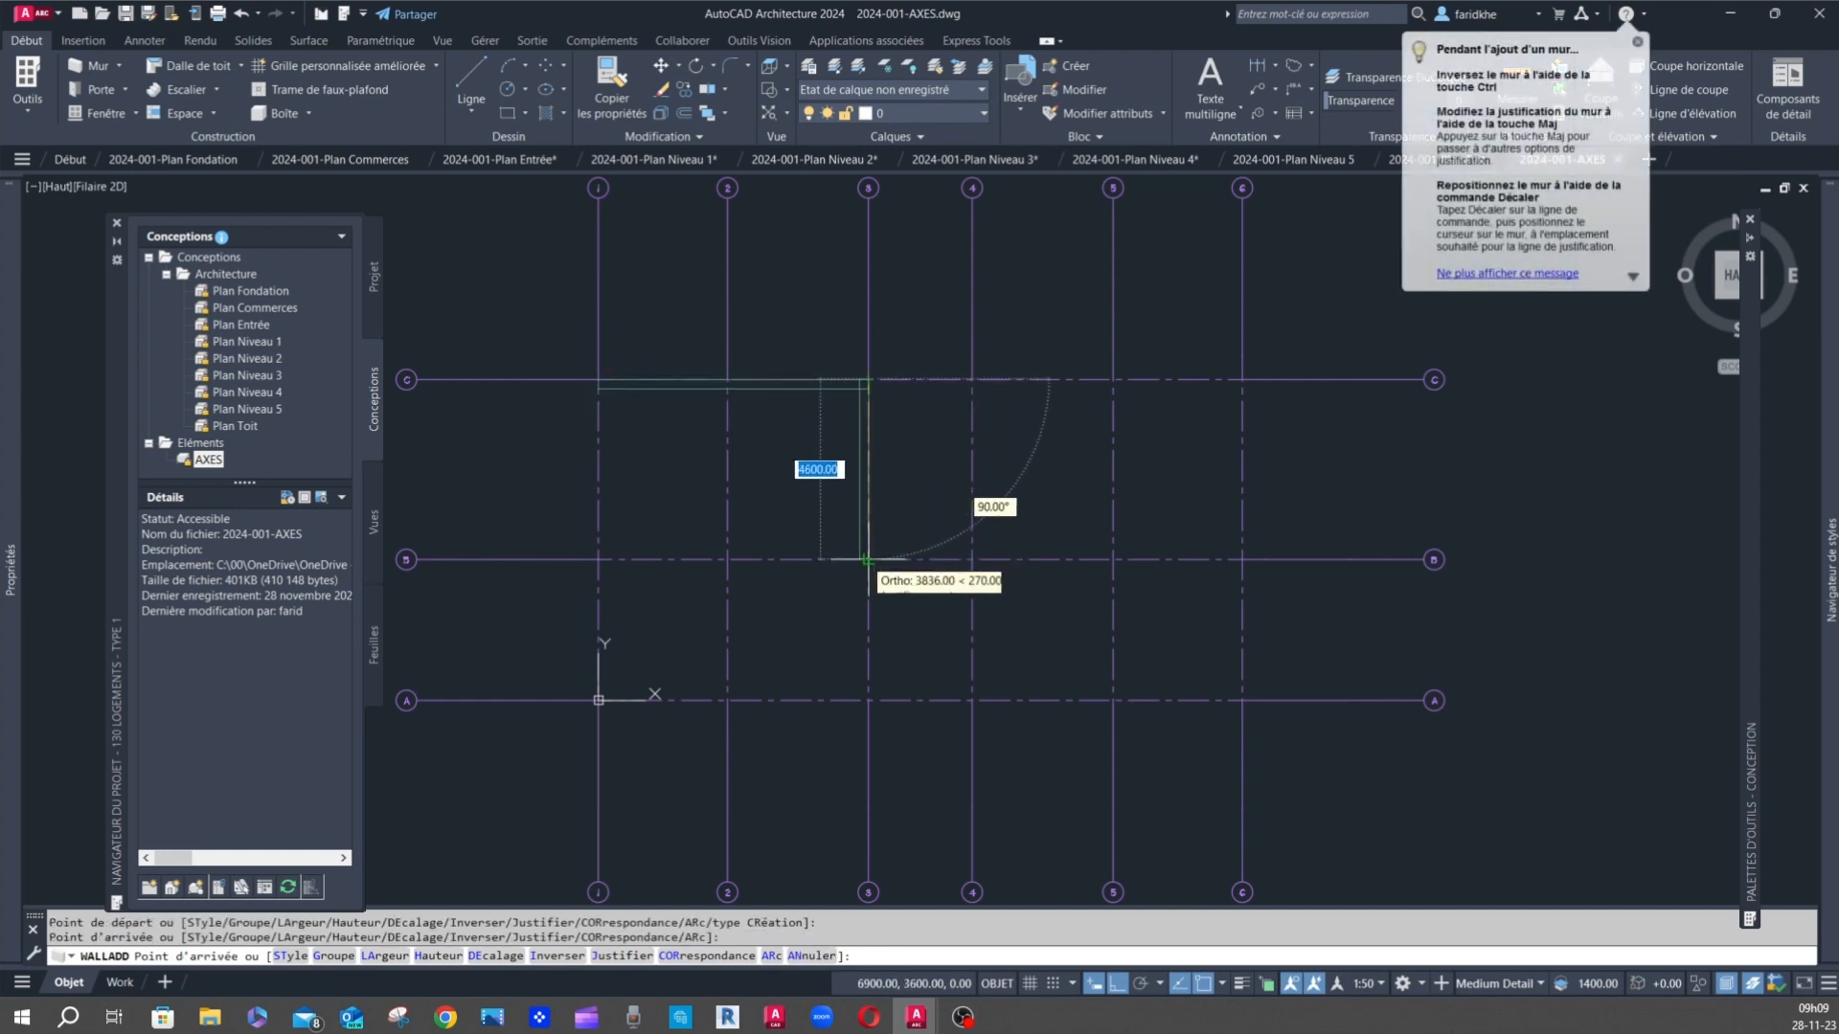
{"action": "left_click", "coordinate": [867, 559]}
{"action": "left_click", "coordinate": [599, 559]}
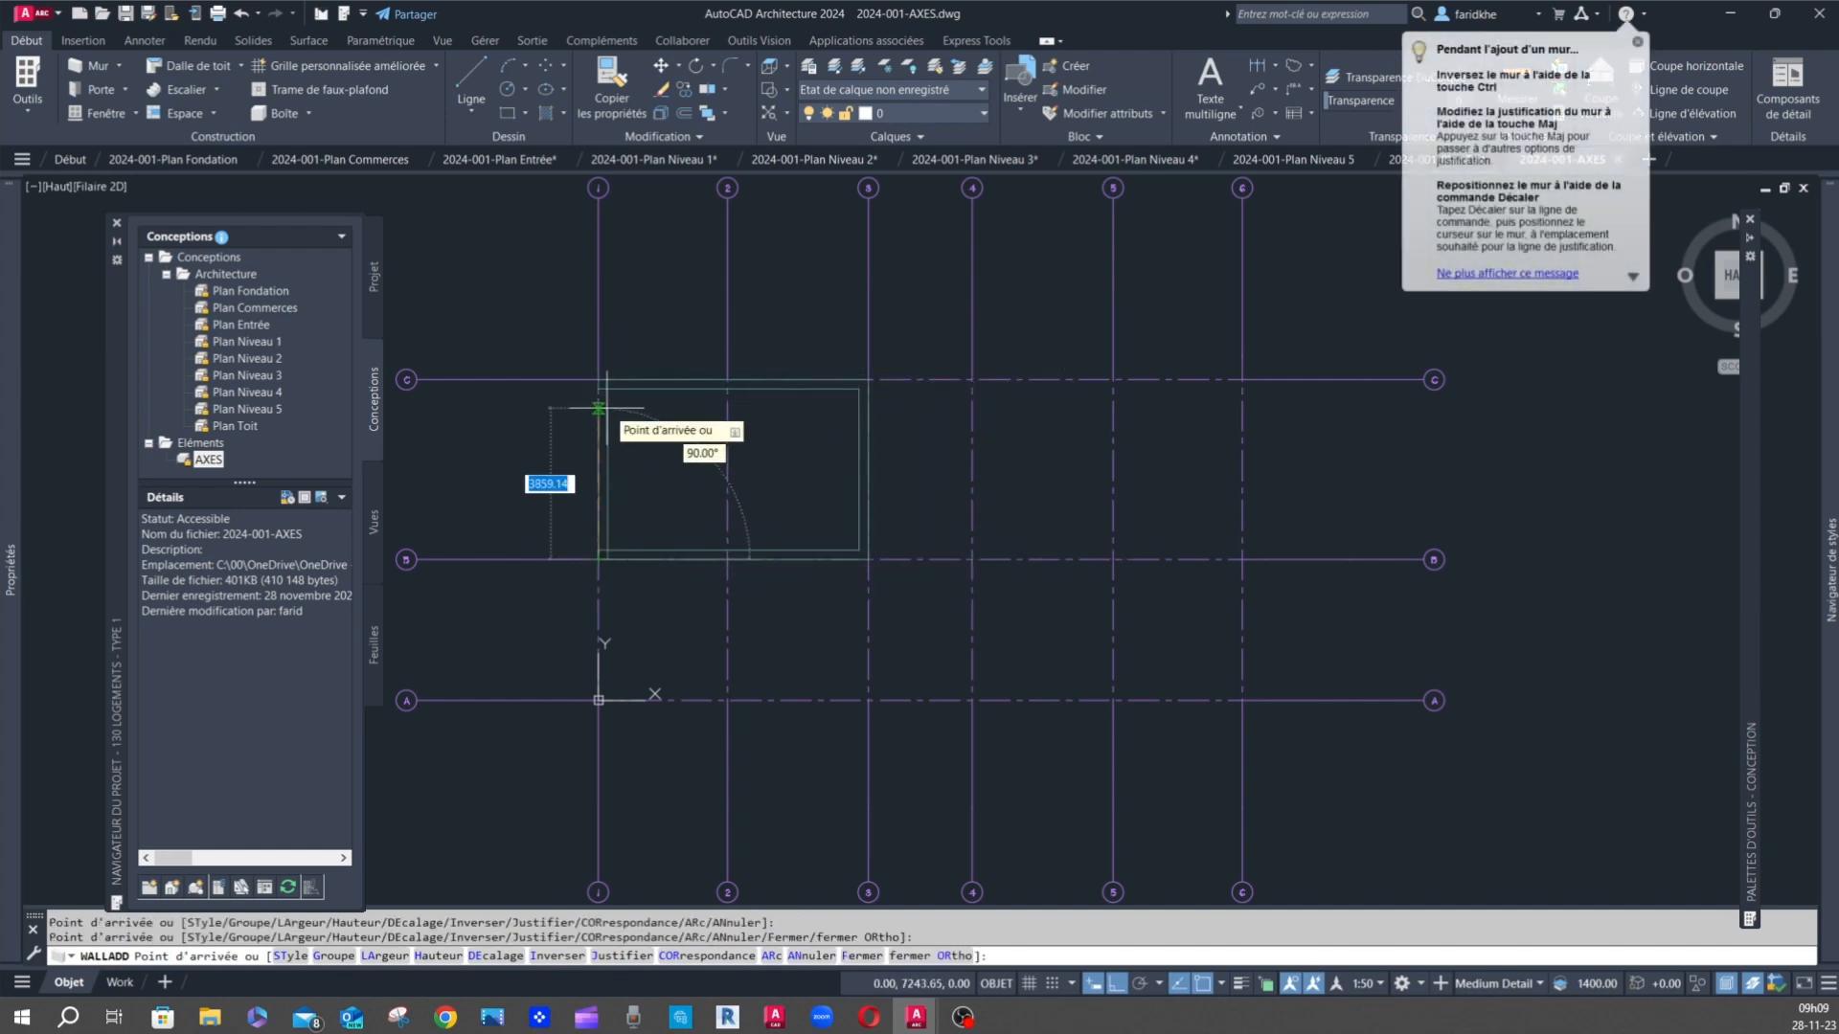
{"action": "left_click", "coordinate": [599, 380]}
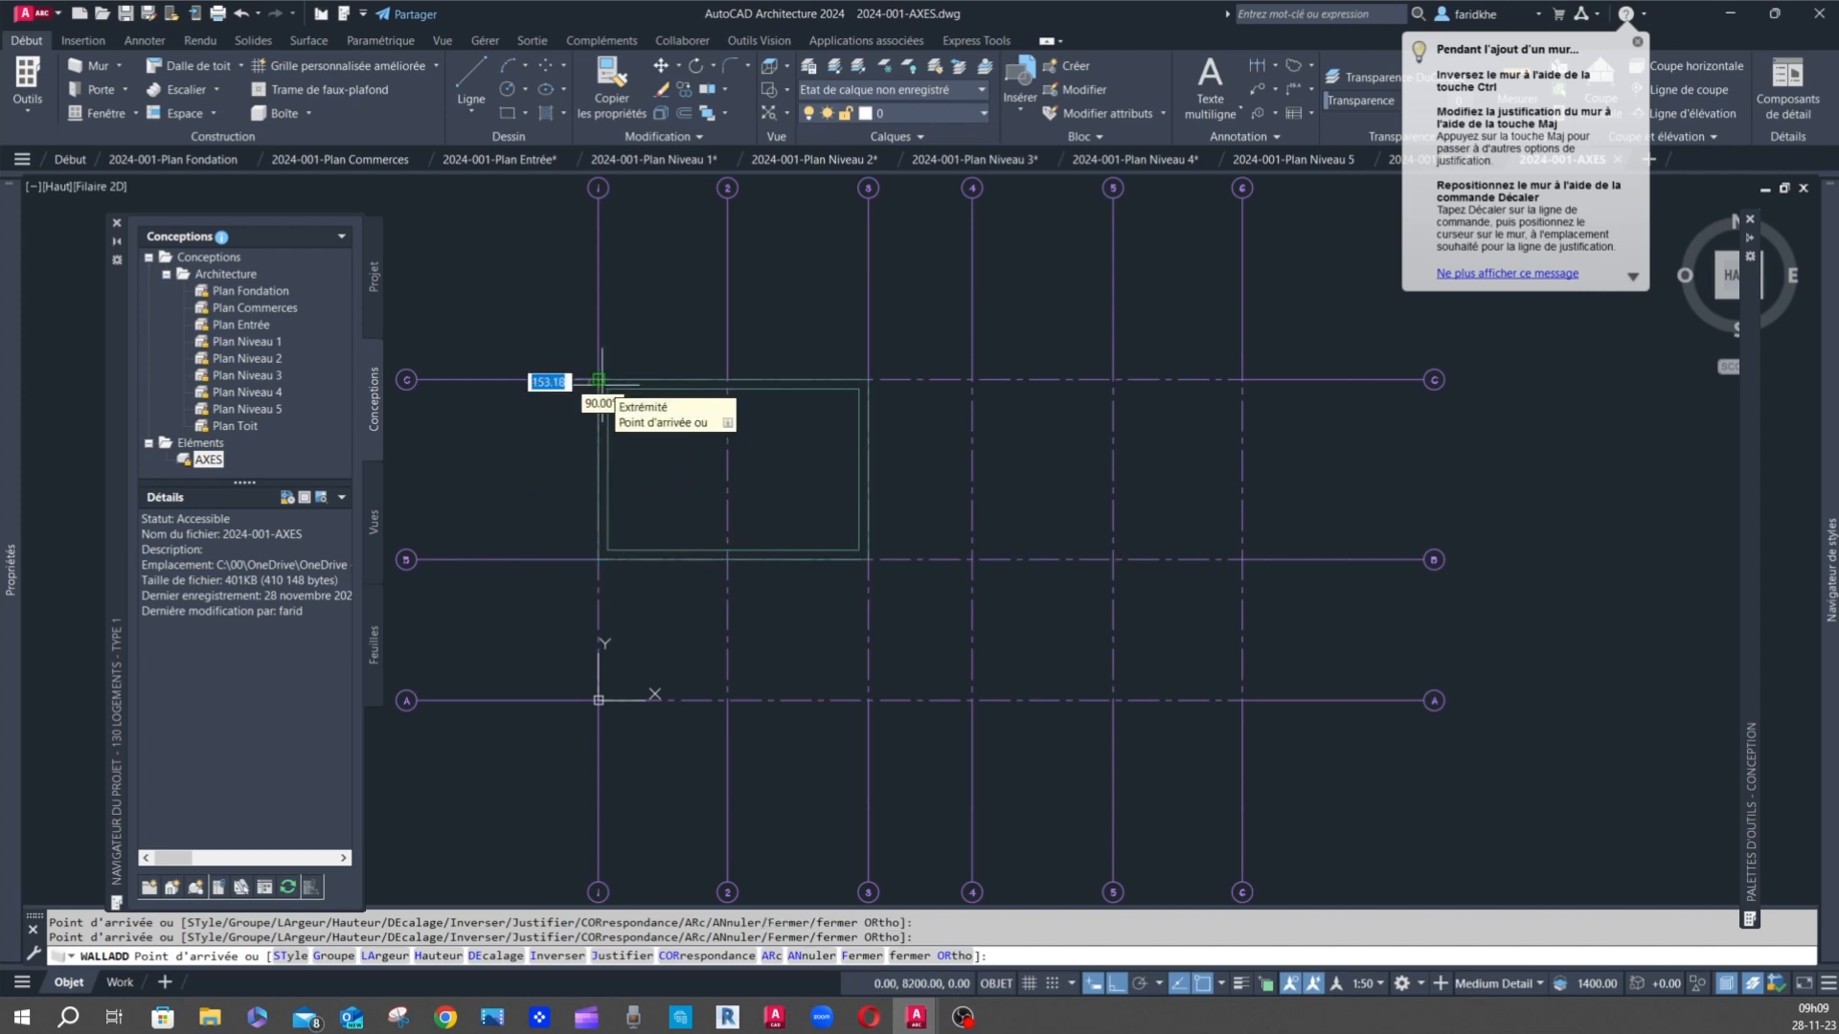
{"action": "key", "text": "Escape"}
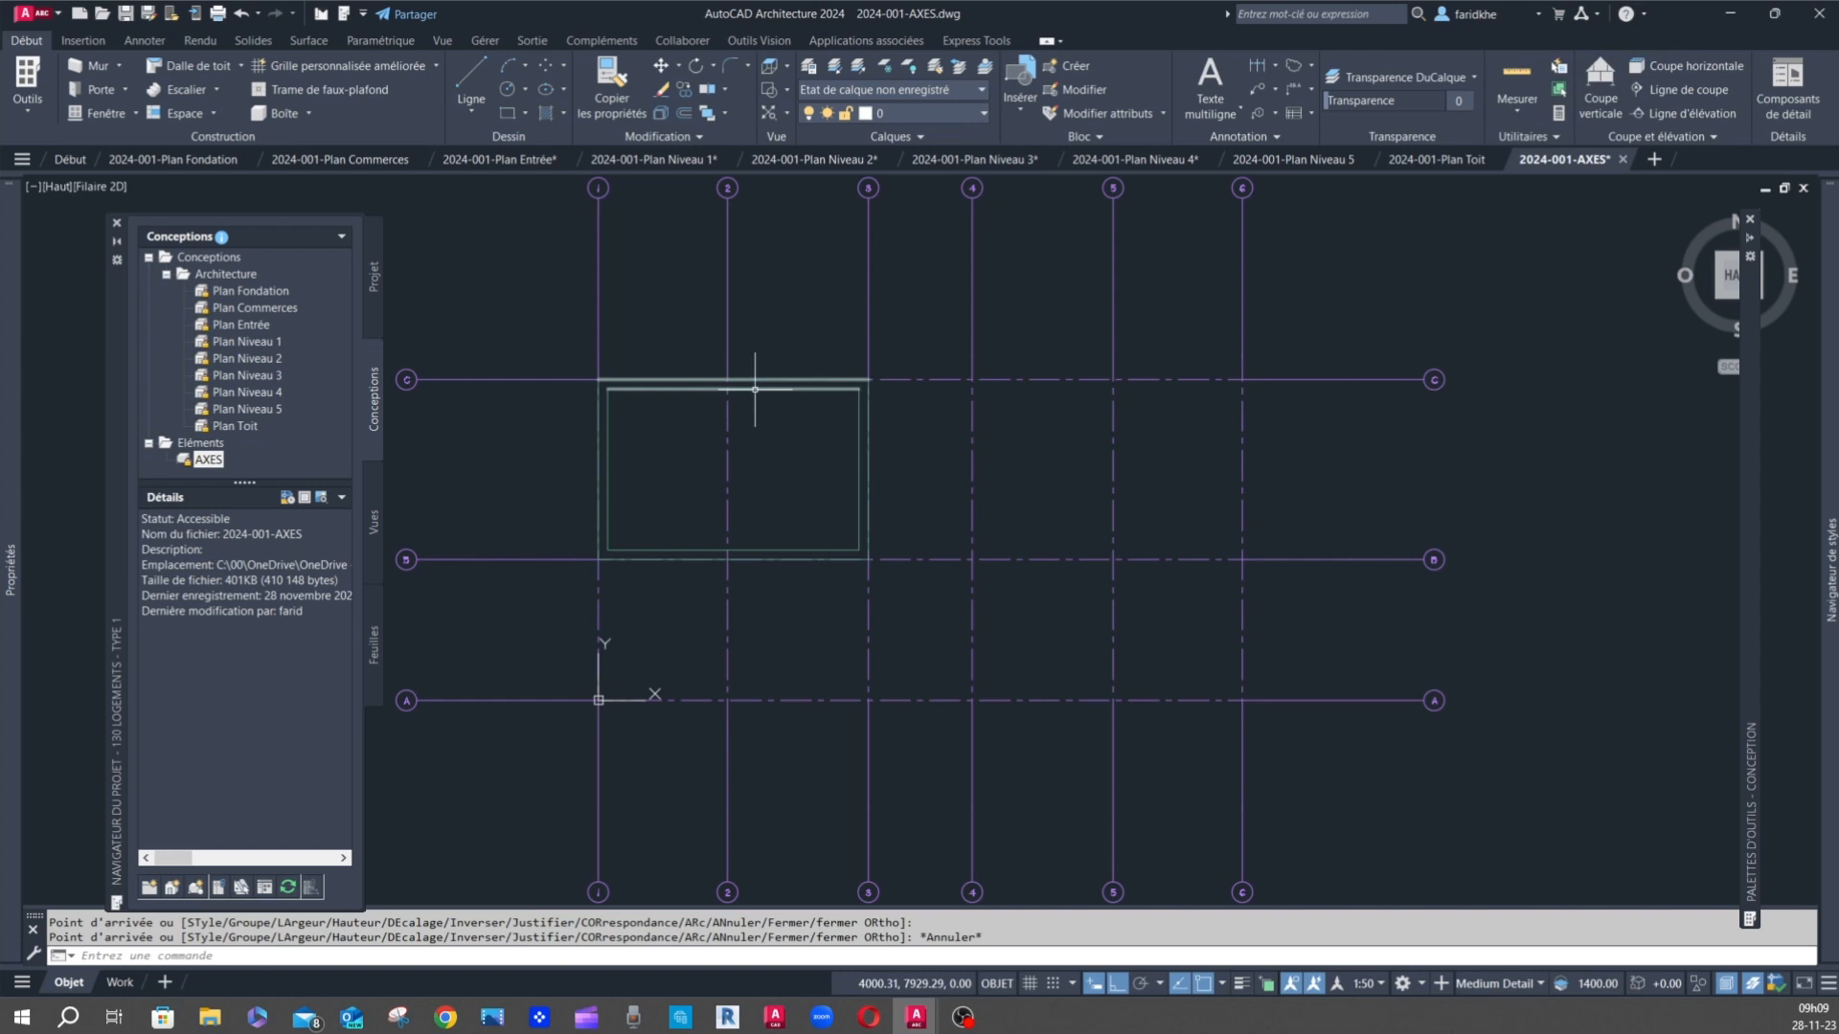
- Save the AXES drawing with its walls and reload the modified reference in Plan Toit, selecting it there
{"action": "left_click", "coordinate": [128, 17]}
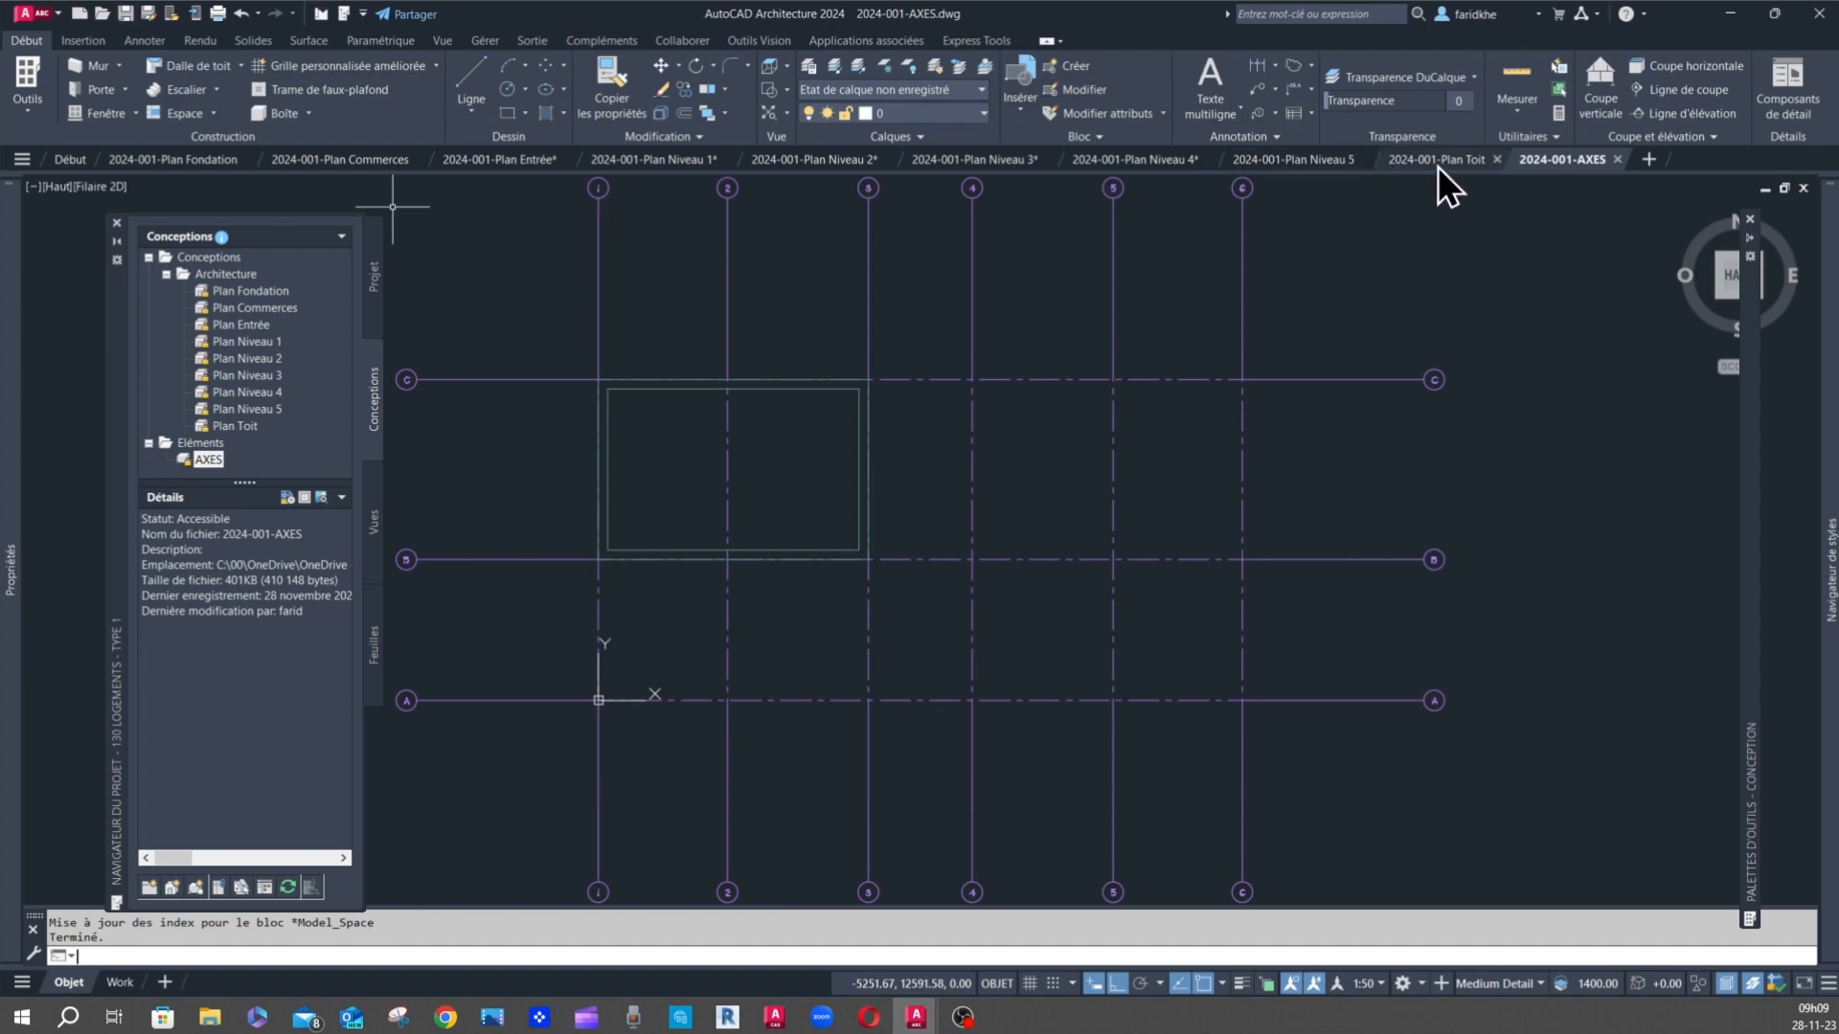
{"action": "mouse_move", "coordinate": [1438, 167]}
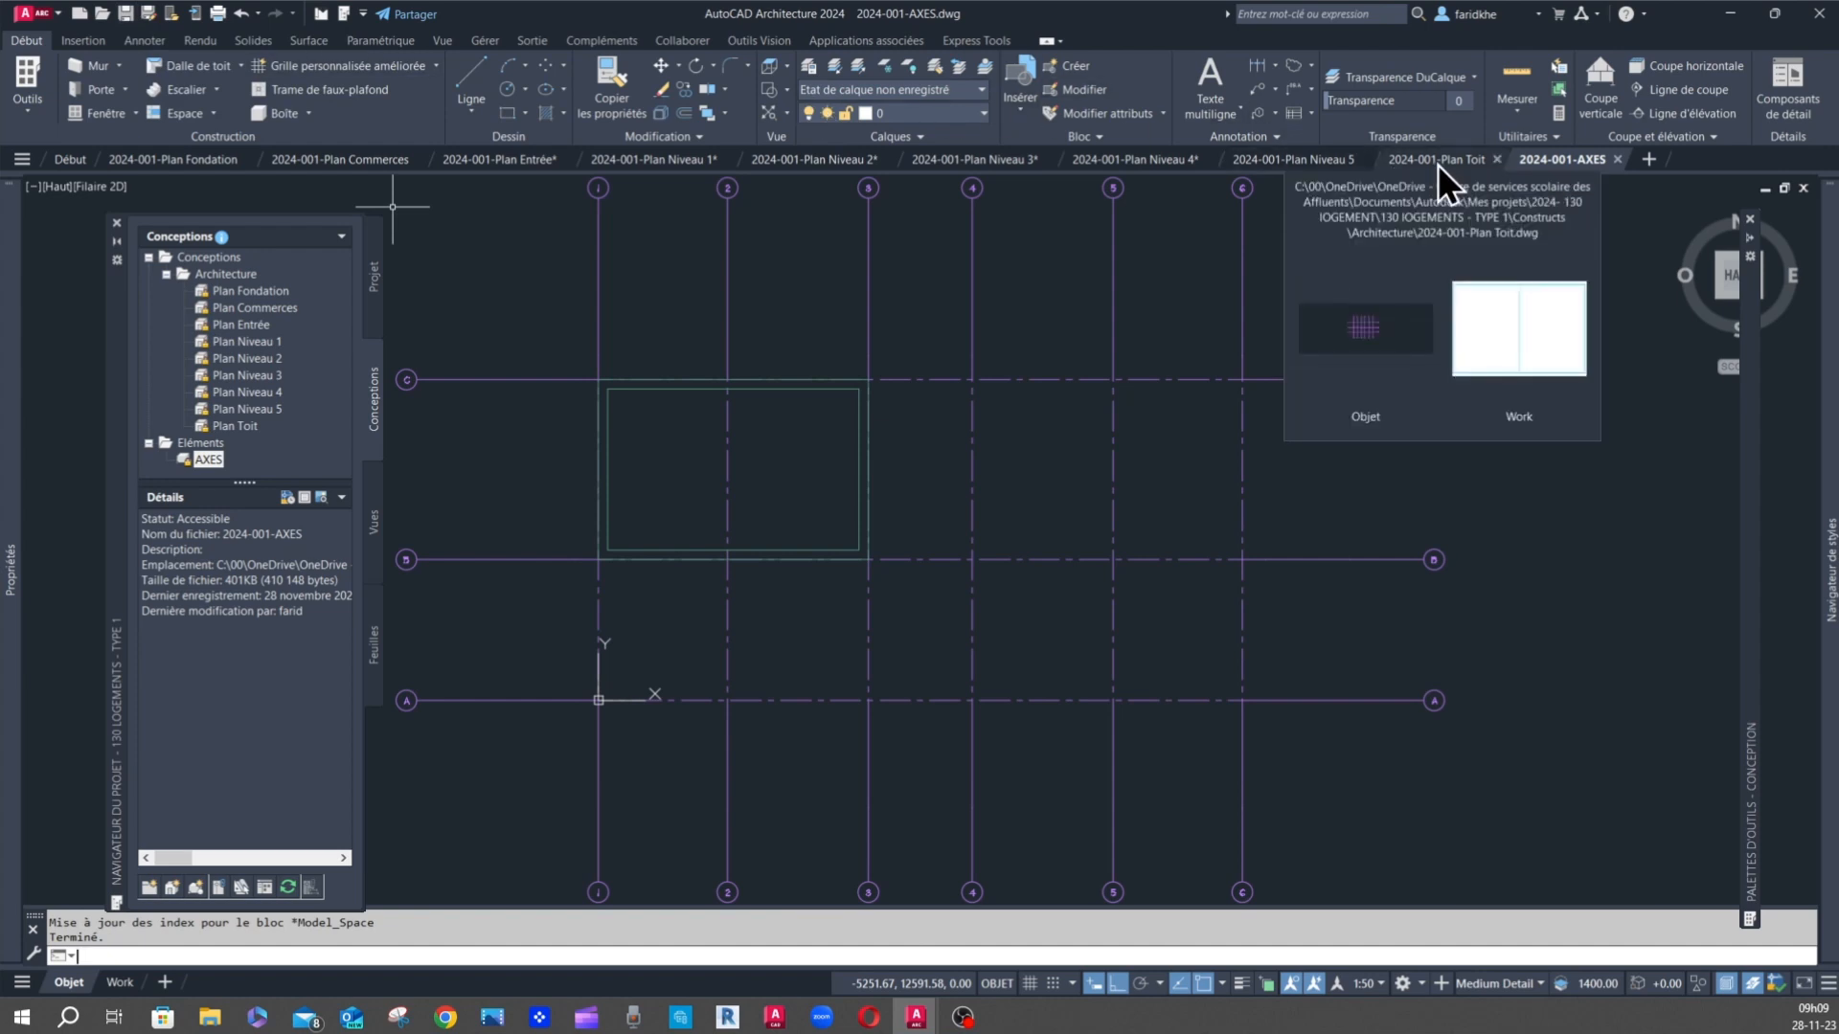
{"action": "left_click", "coordinate": [1439, 161]}
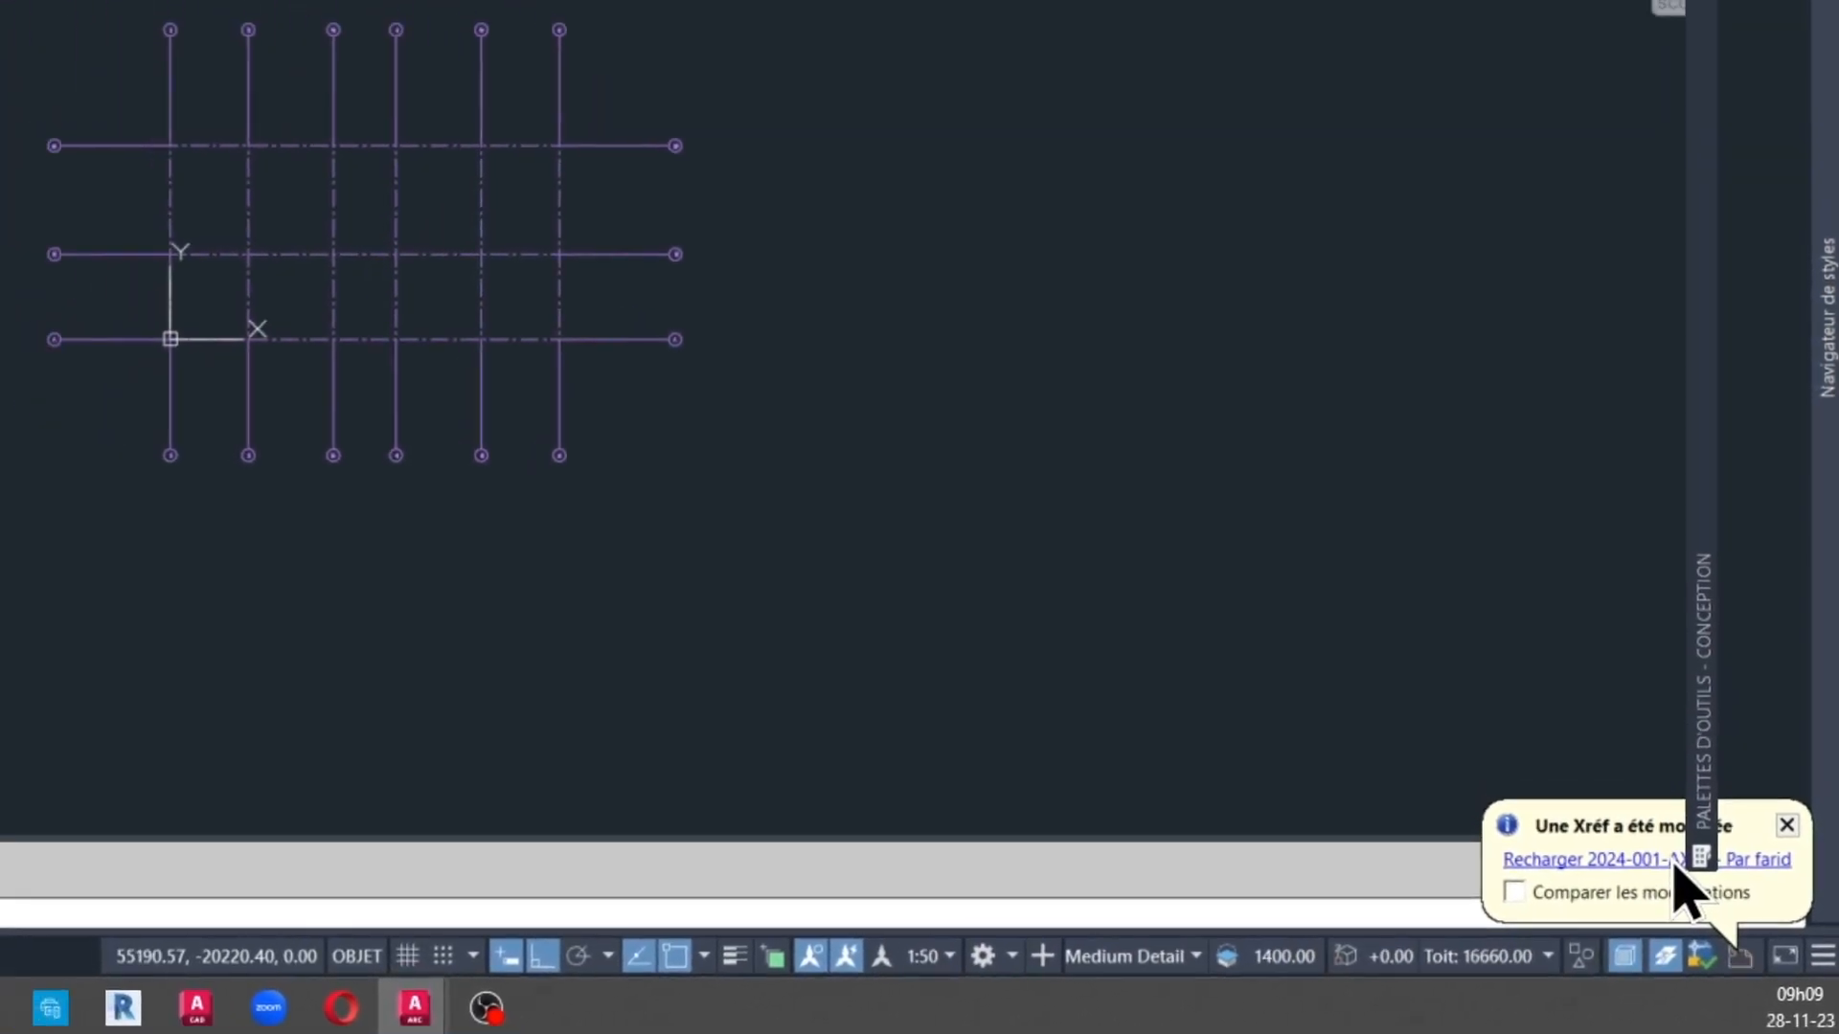
{"action": "left_click", "coordinate": [1618, 809]}
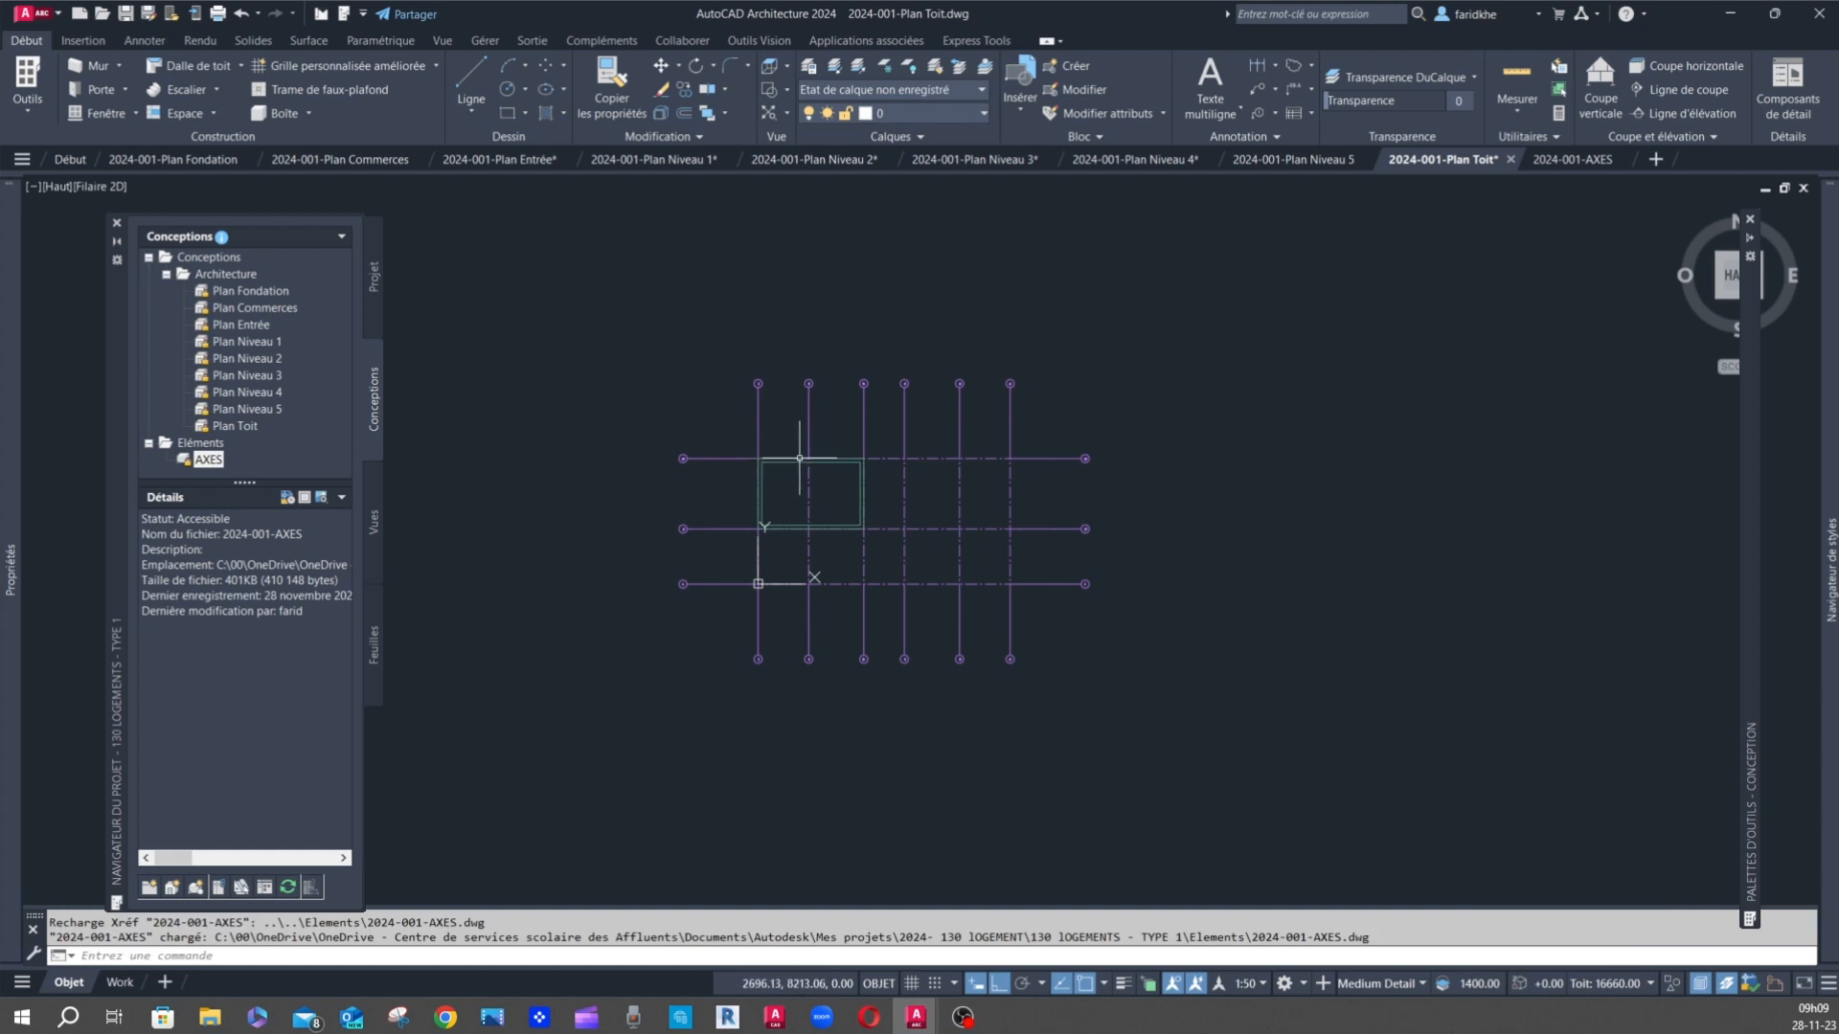
{"action": "left_click", "coordinate": [859, 464]}
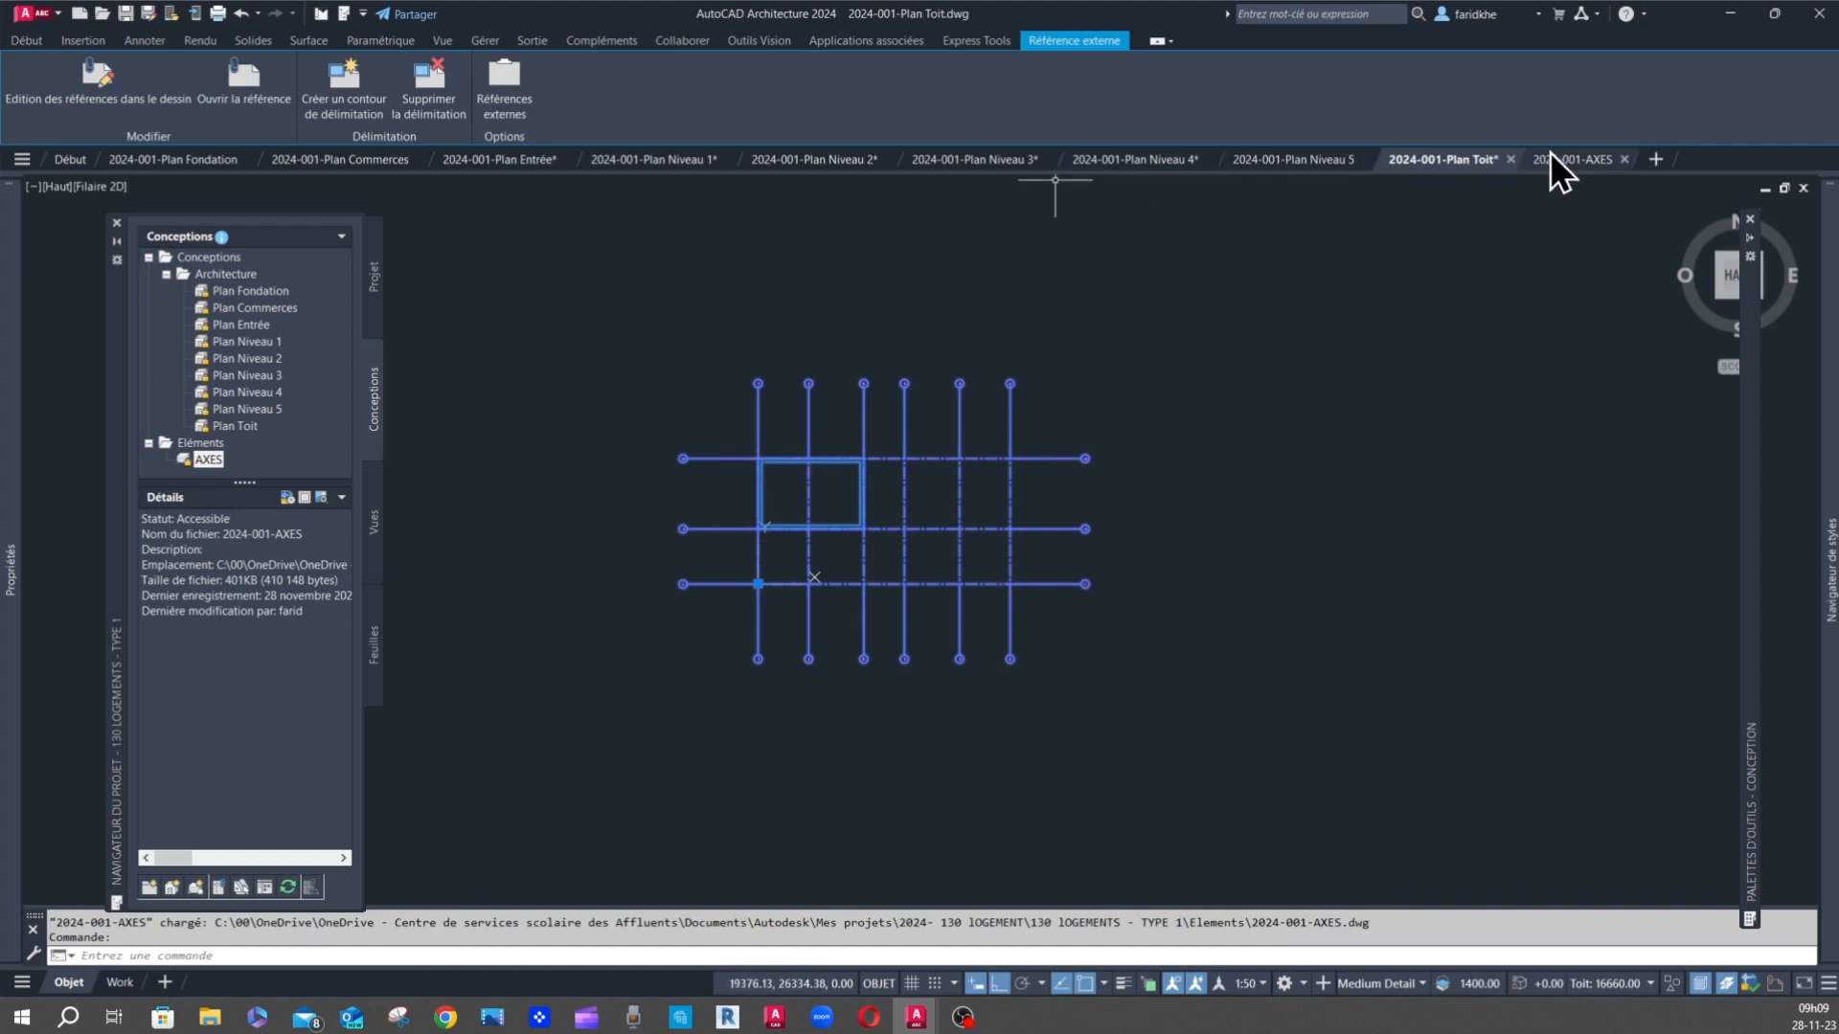
- Delete the four walls from the AXES drawing, leaving only the grid
{"action": "left_click", "coordinate": [1559, 177]}
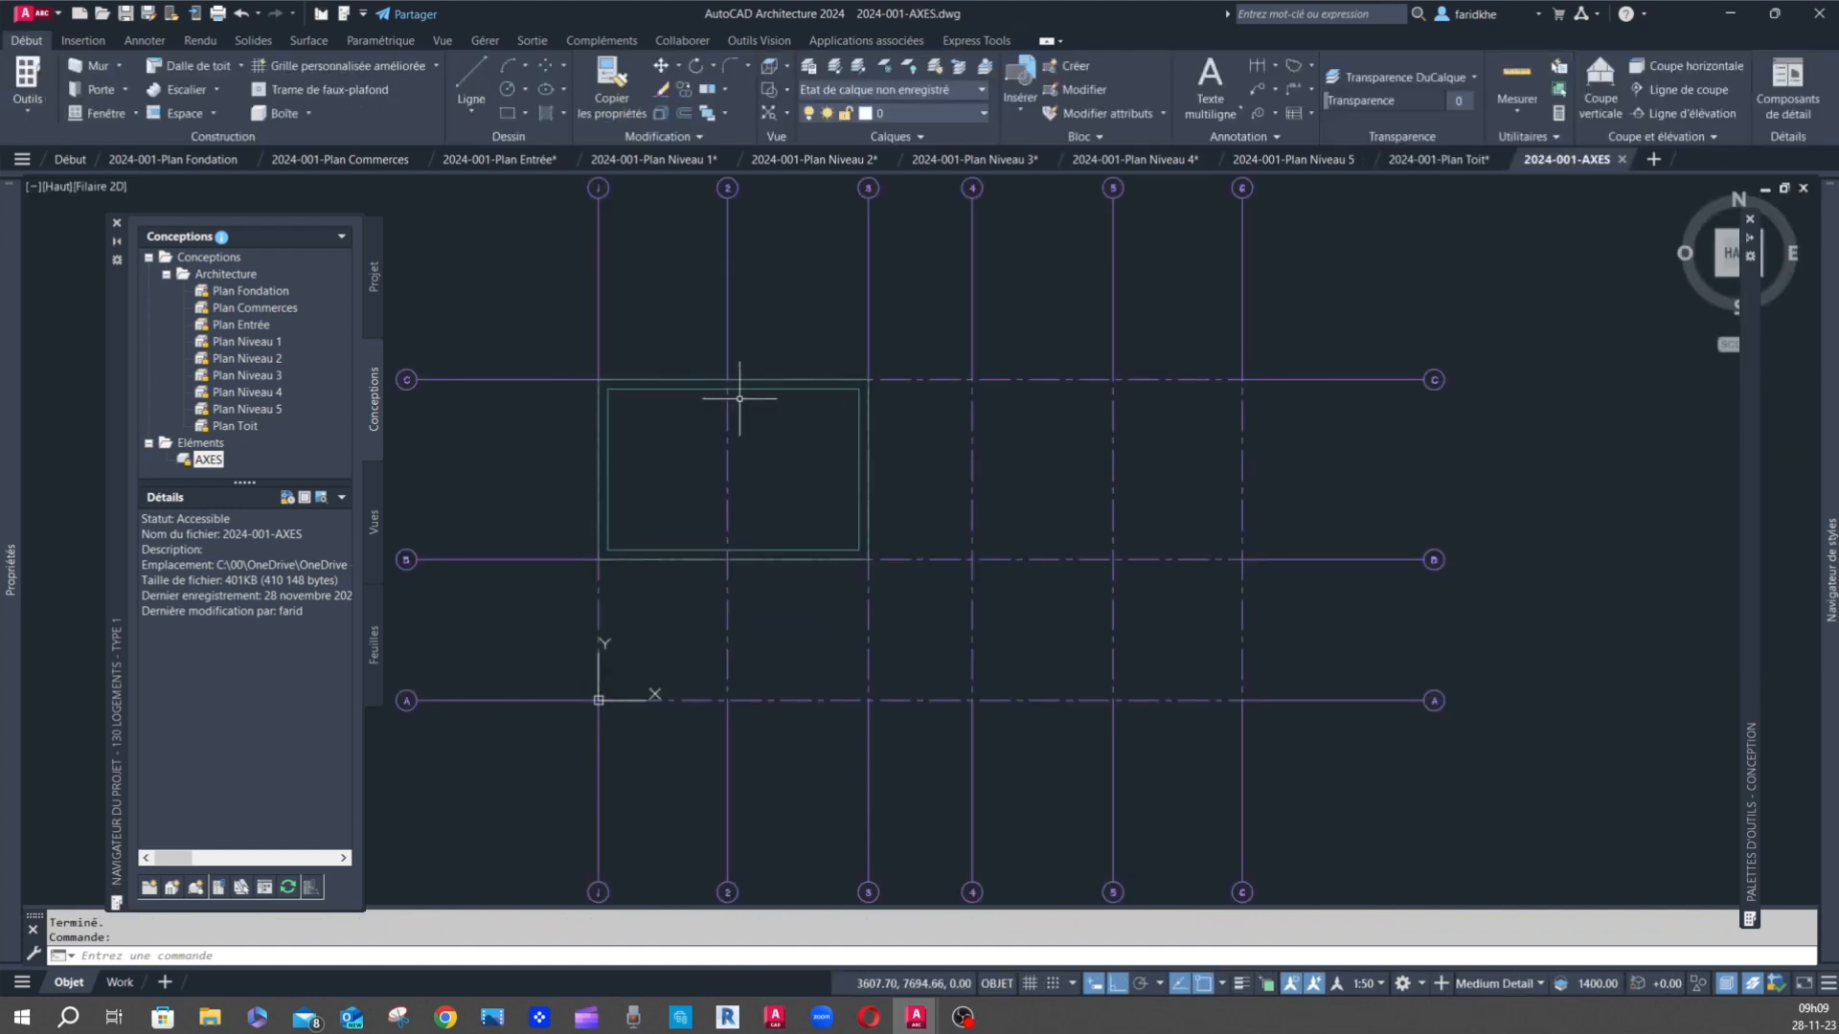
{"action": "left_click", "coordinate": [563, 351]}
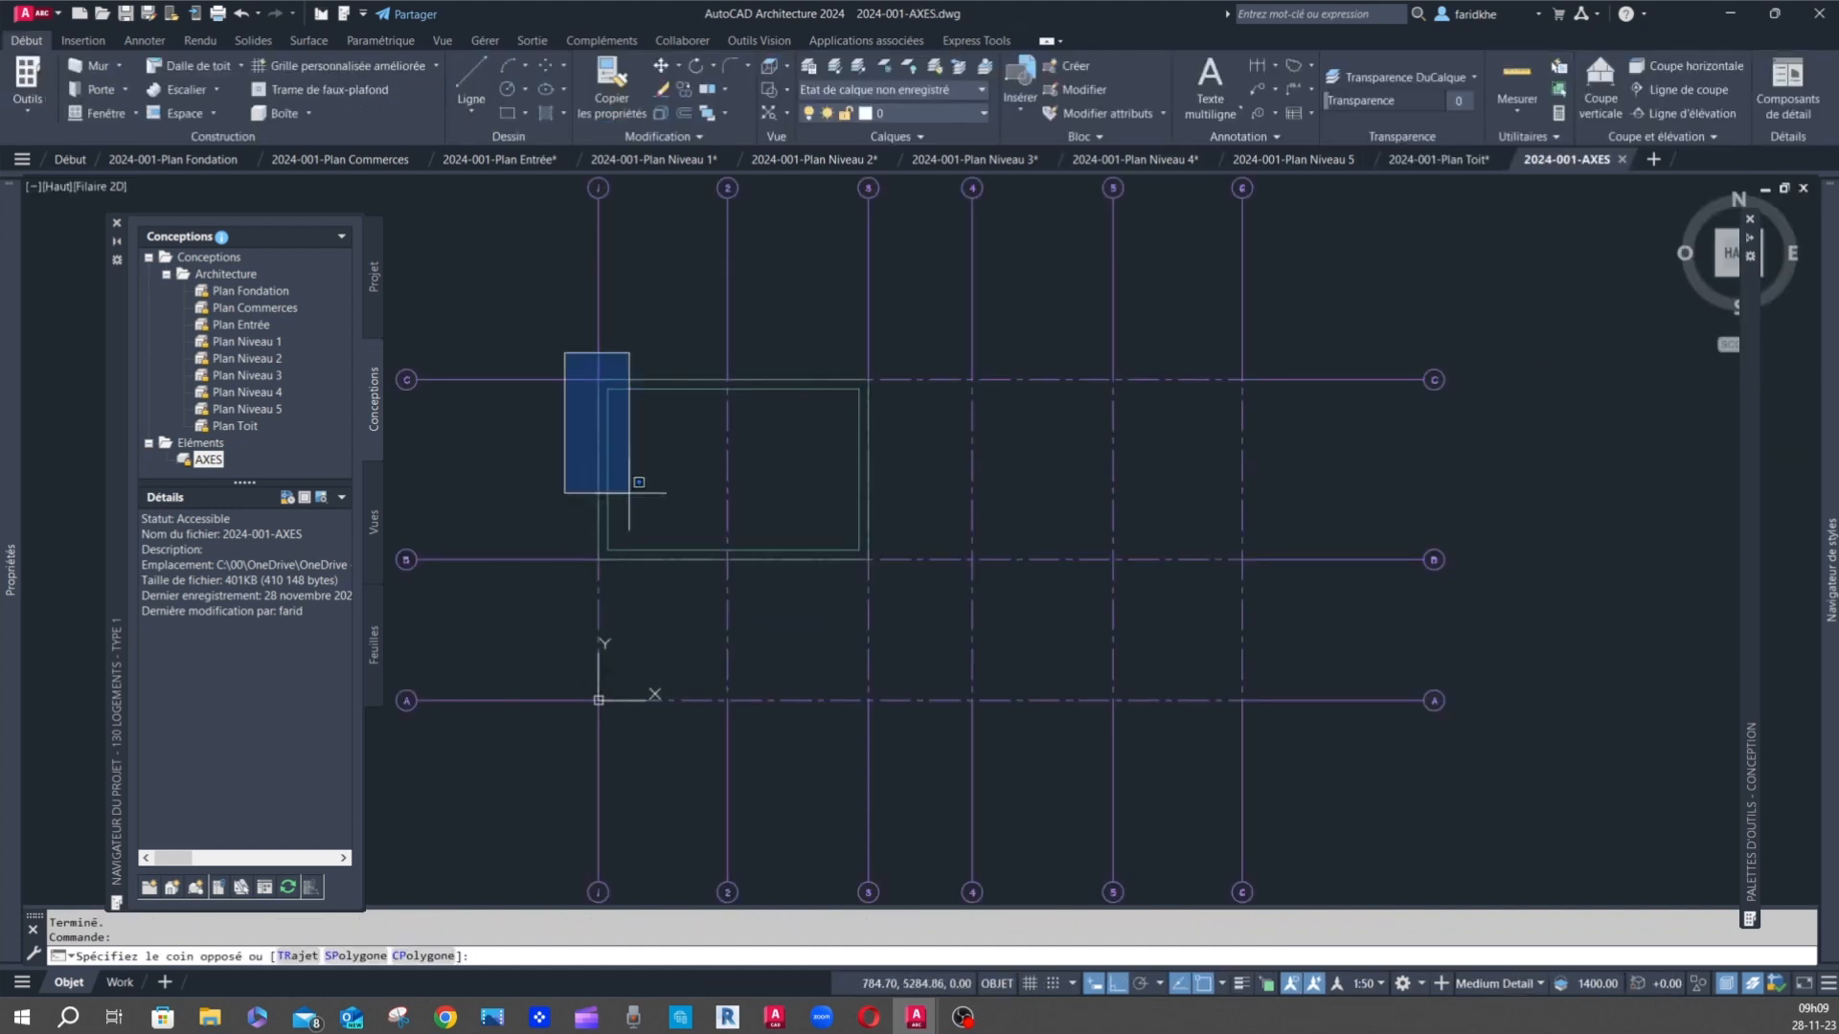
{"action": "left_click", "coordinate": [945, 595]}
{"action": "key", "text": "Delete"}
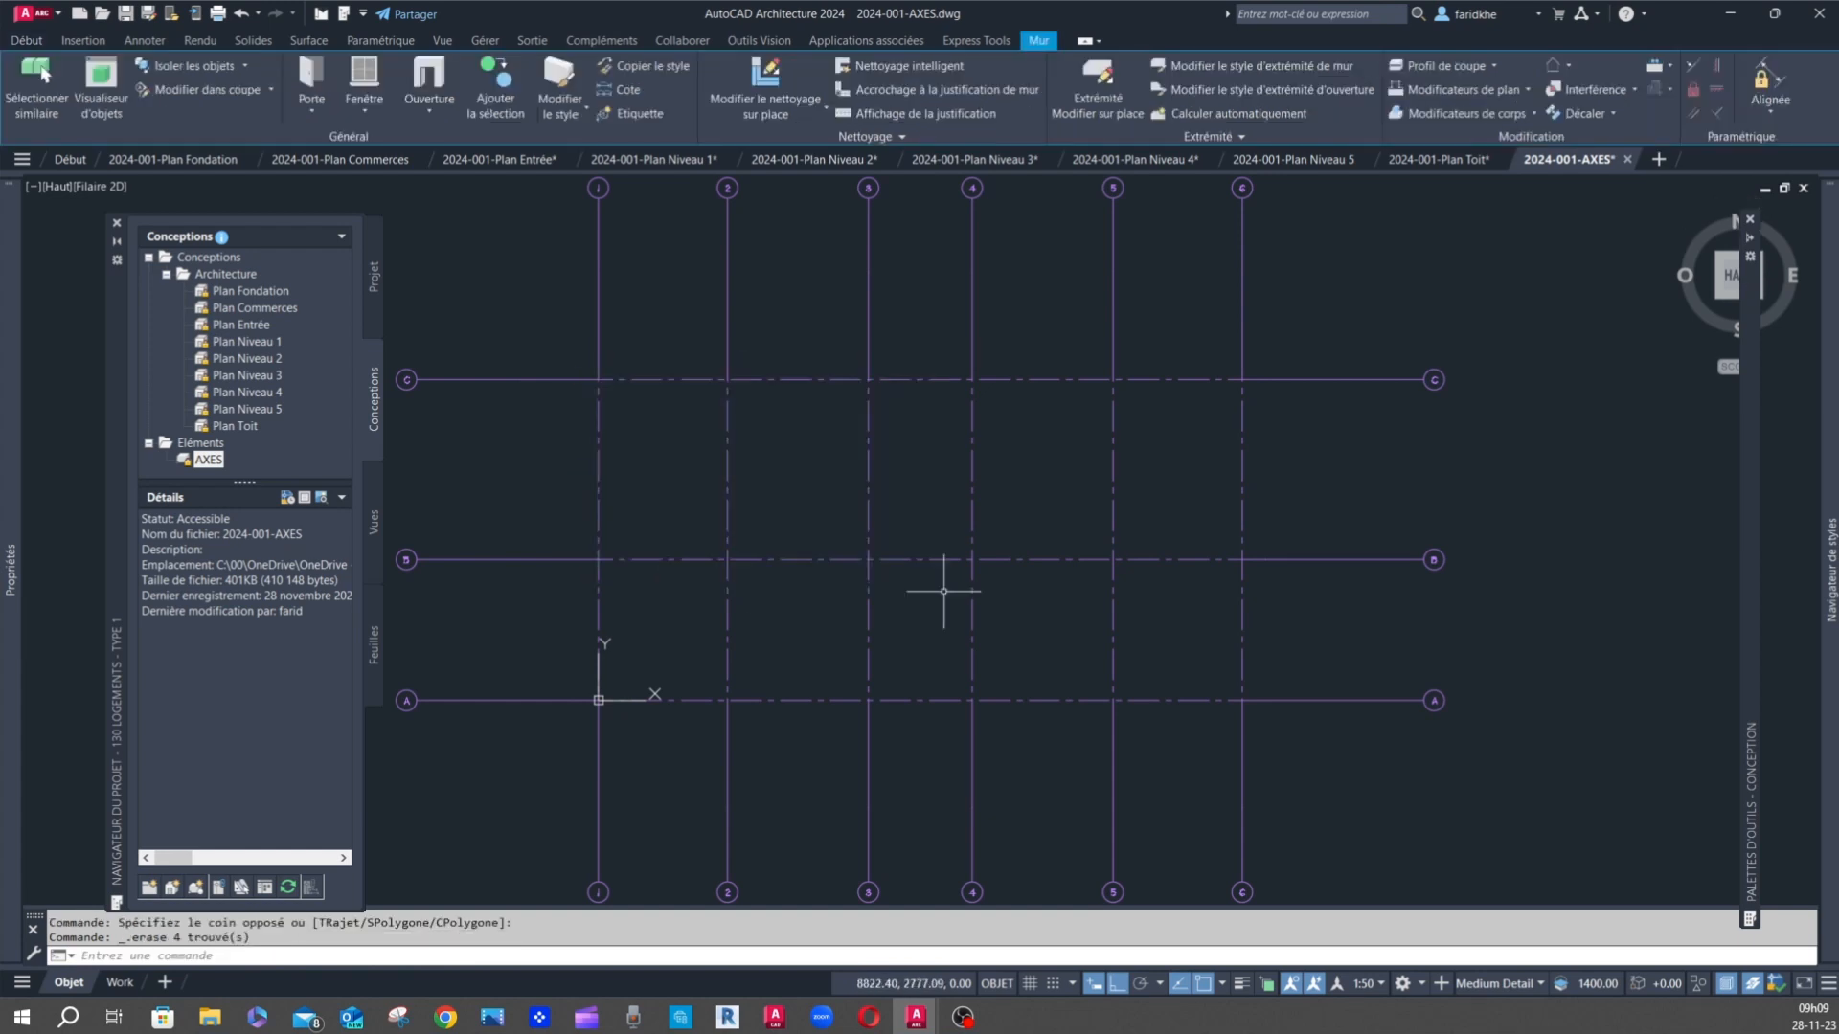
- Save the cleaned AXES drawing and reload its external reference in Plan Toit
{"action": "left_click", "coordinate": [125, 16]}
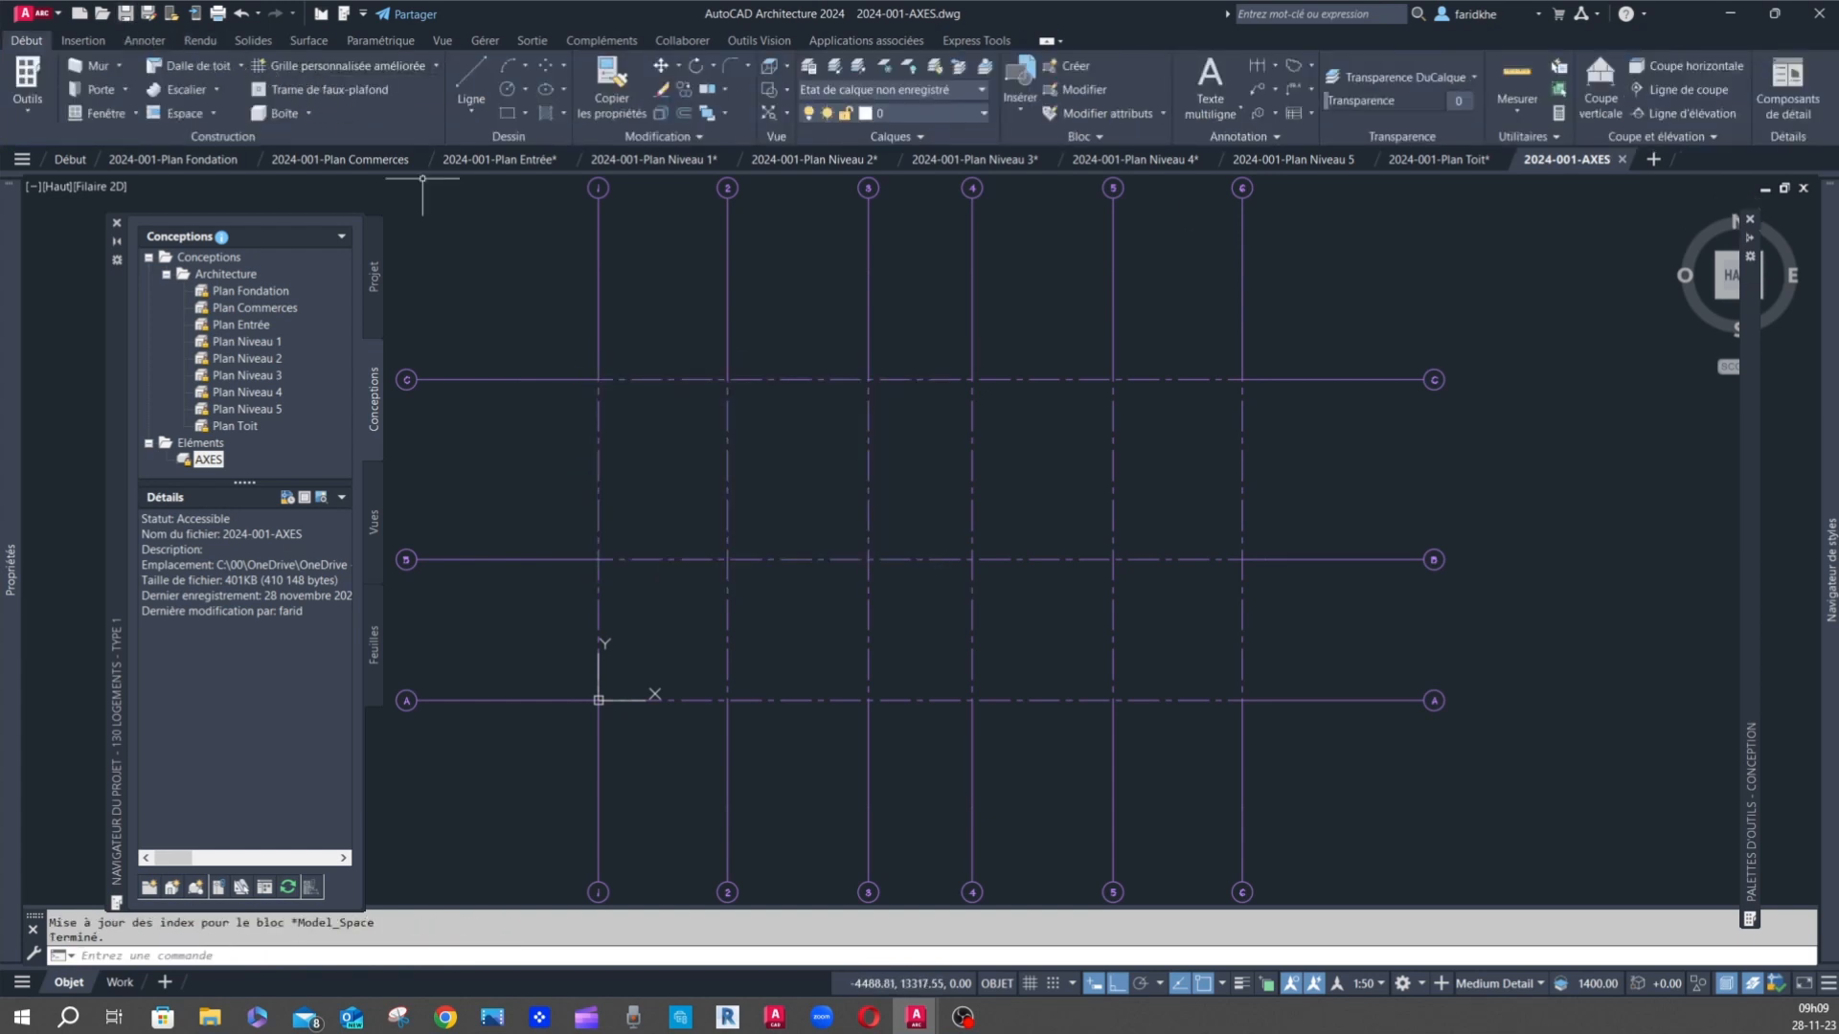
{"action": "left_click", "coordinate": [1456, 160]}
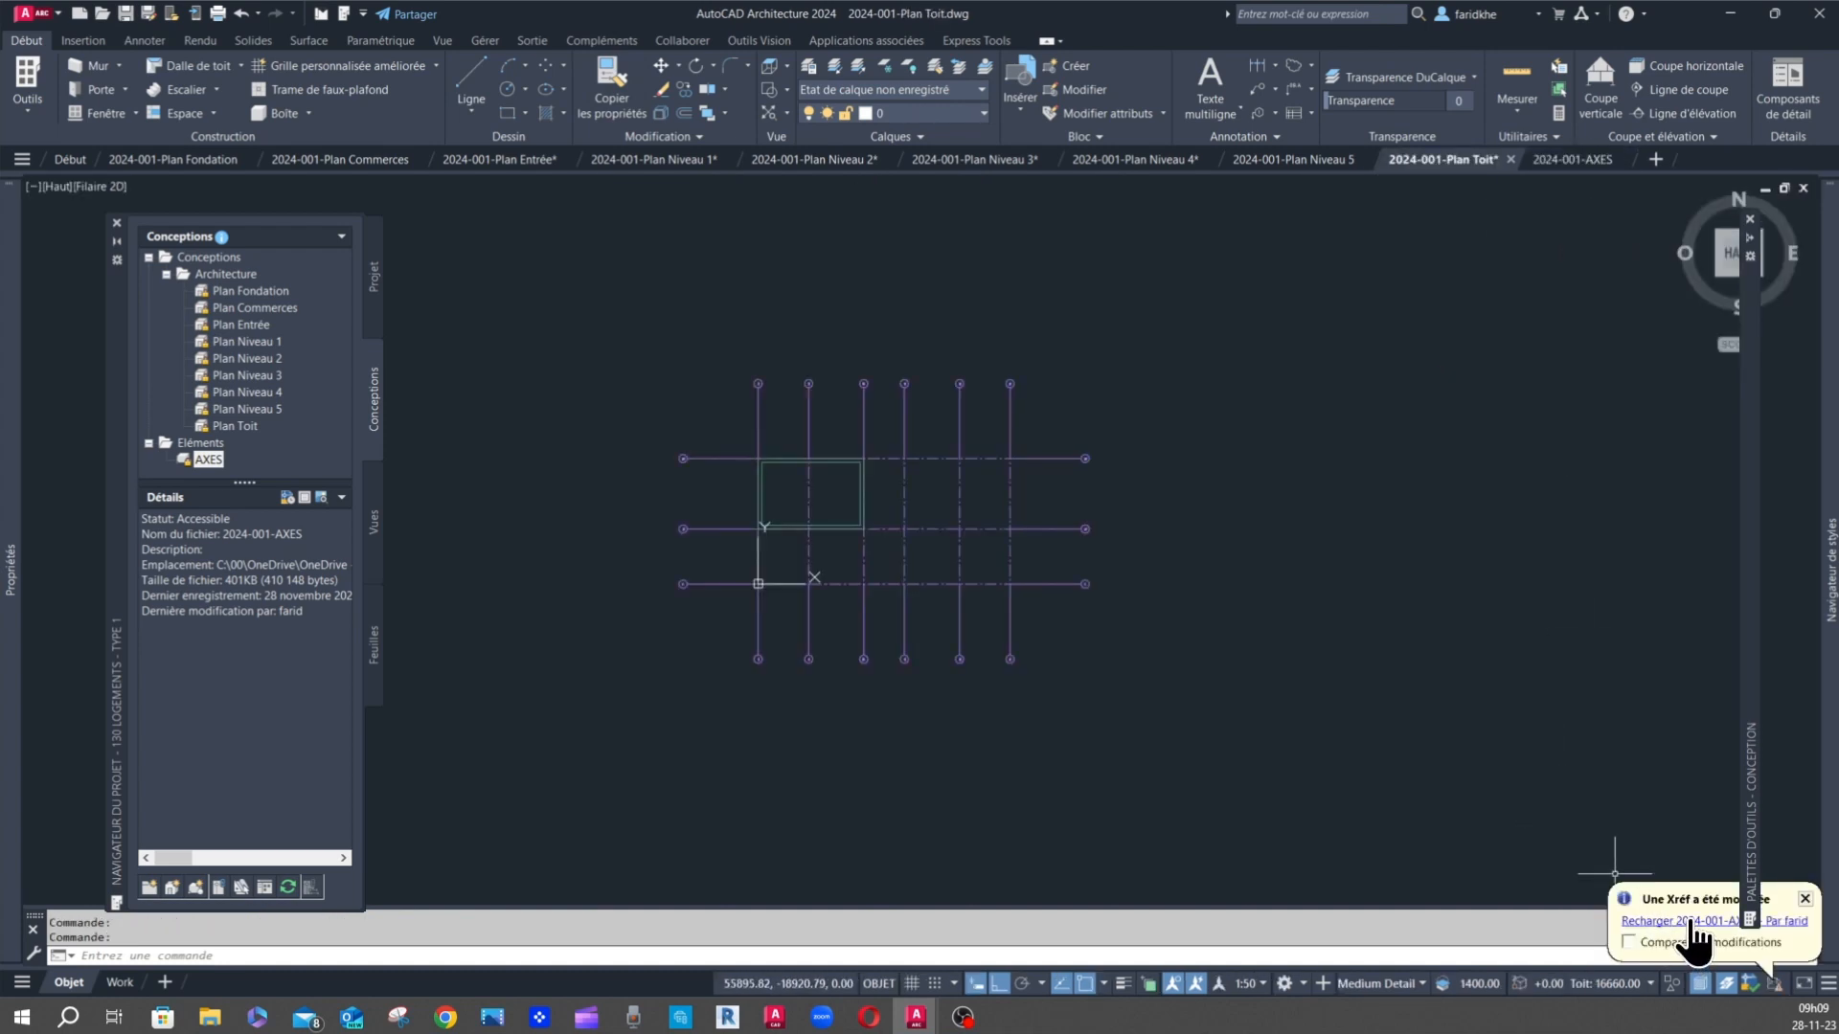
{"action": "left_click", "coordinate": [1692, 922]}
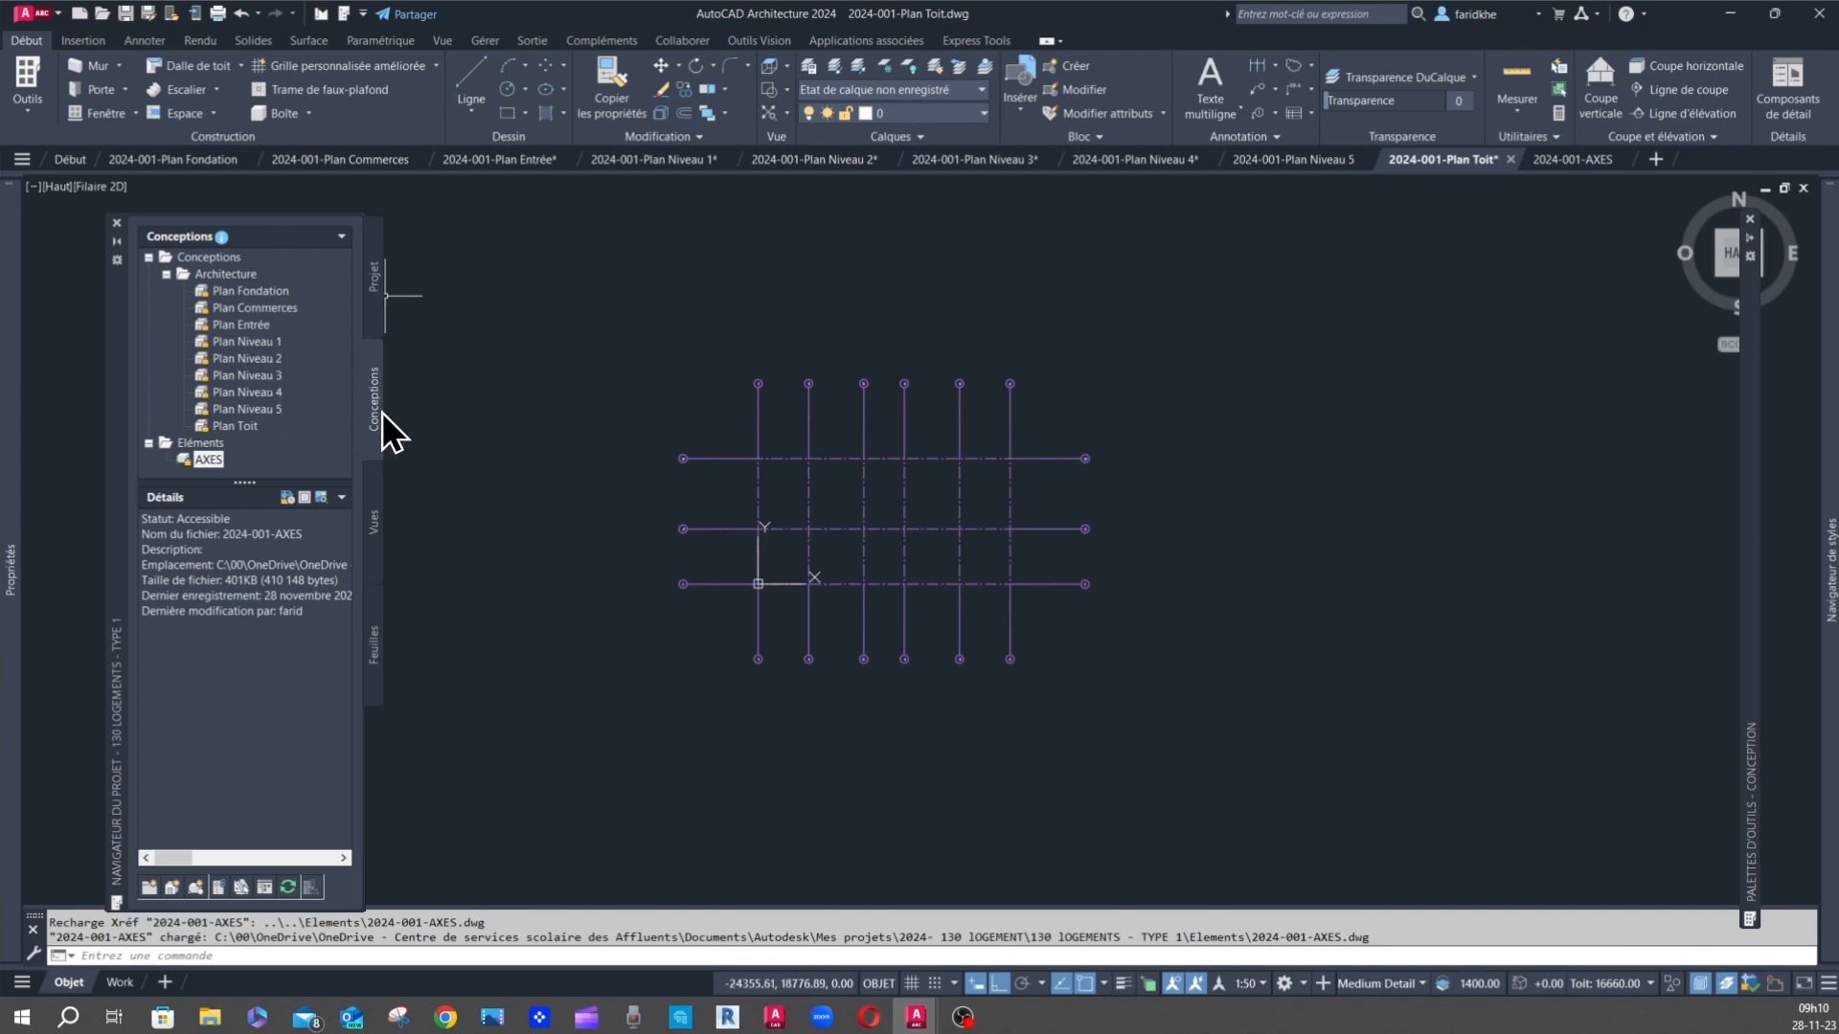
- Delete the existing 3D view from the project's views
{"action": "left_click", "coordinate": [375, 523]}
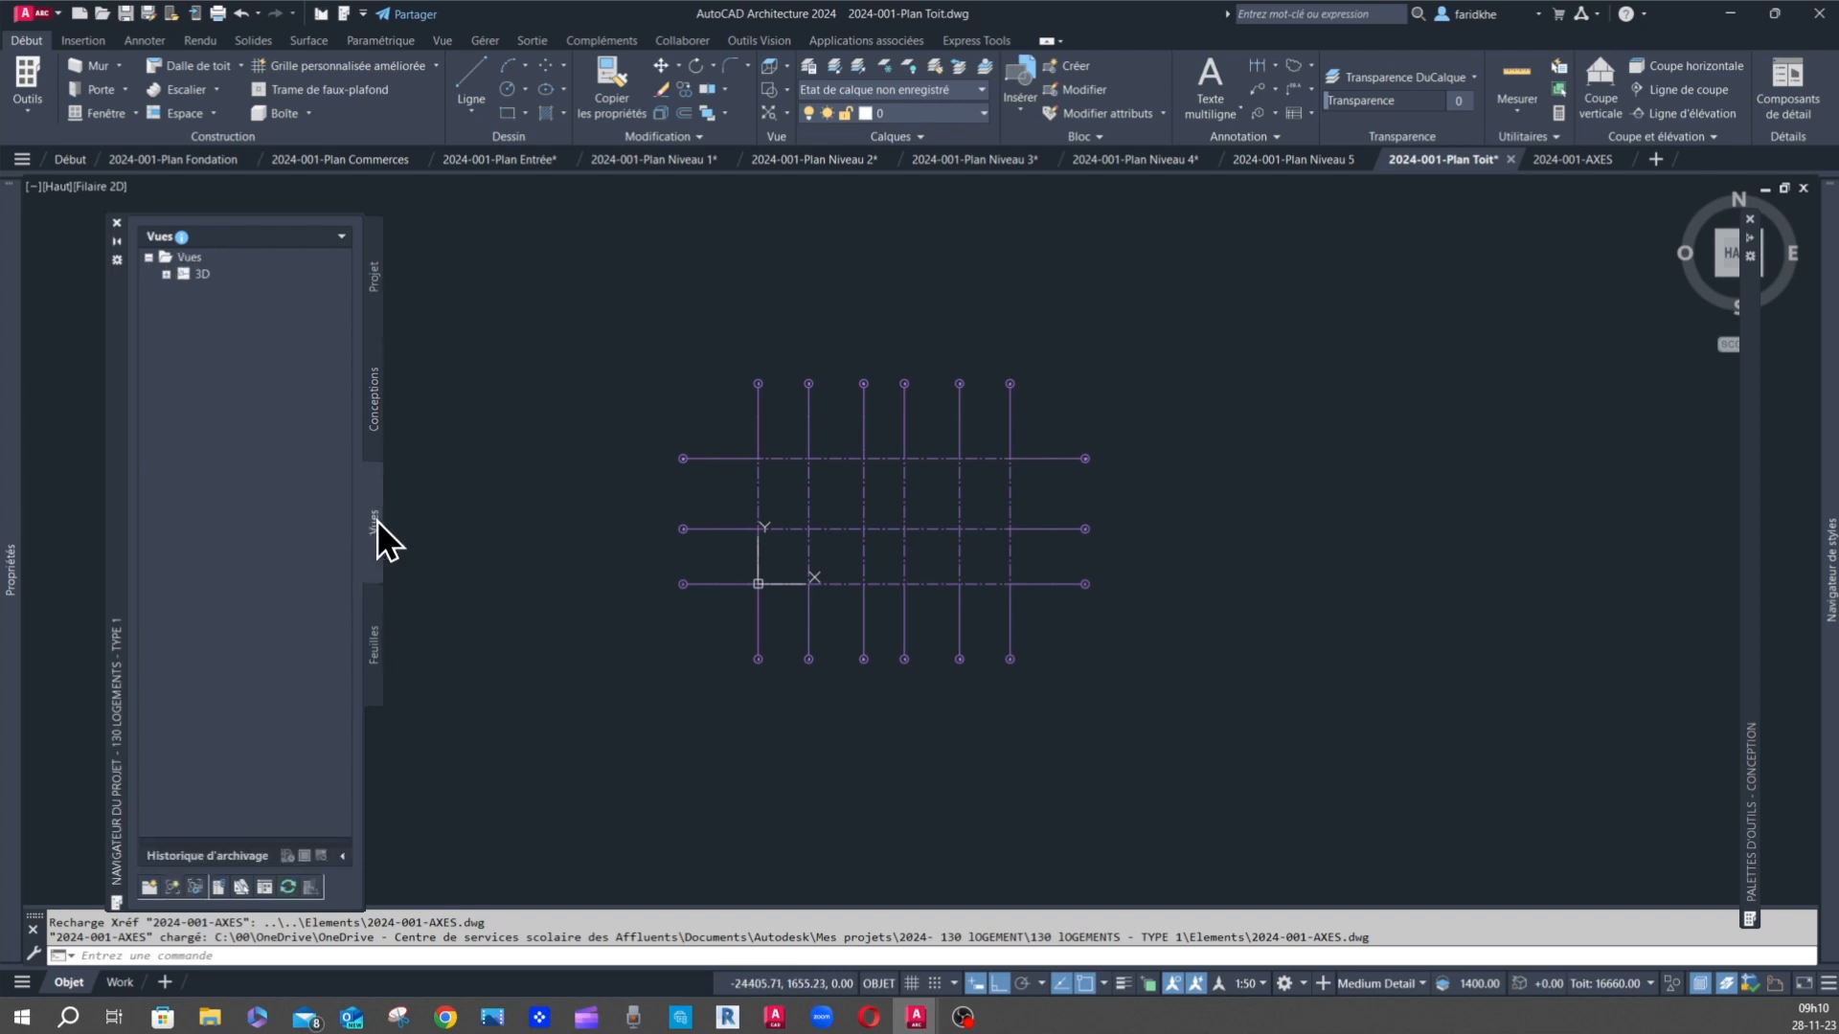
{"action": "right_click", "coordinate": [201, 275]}
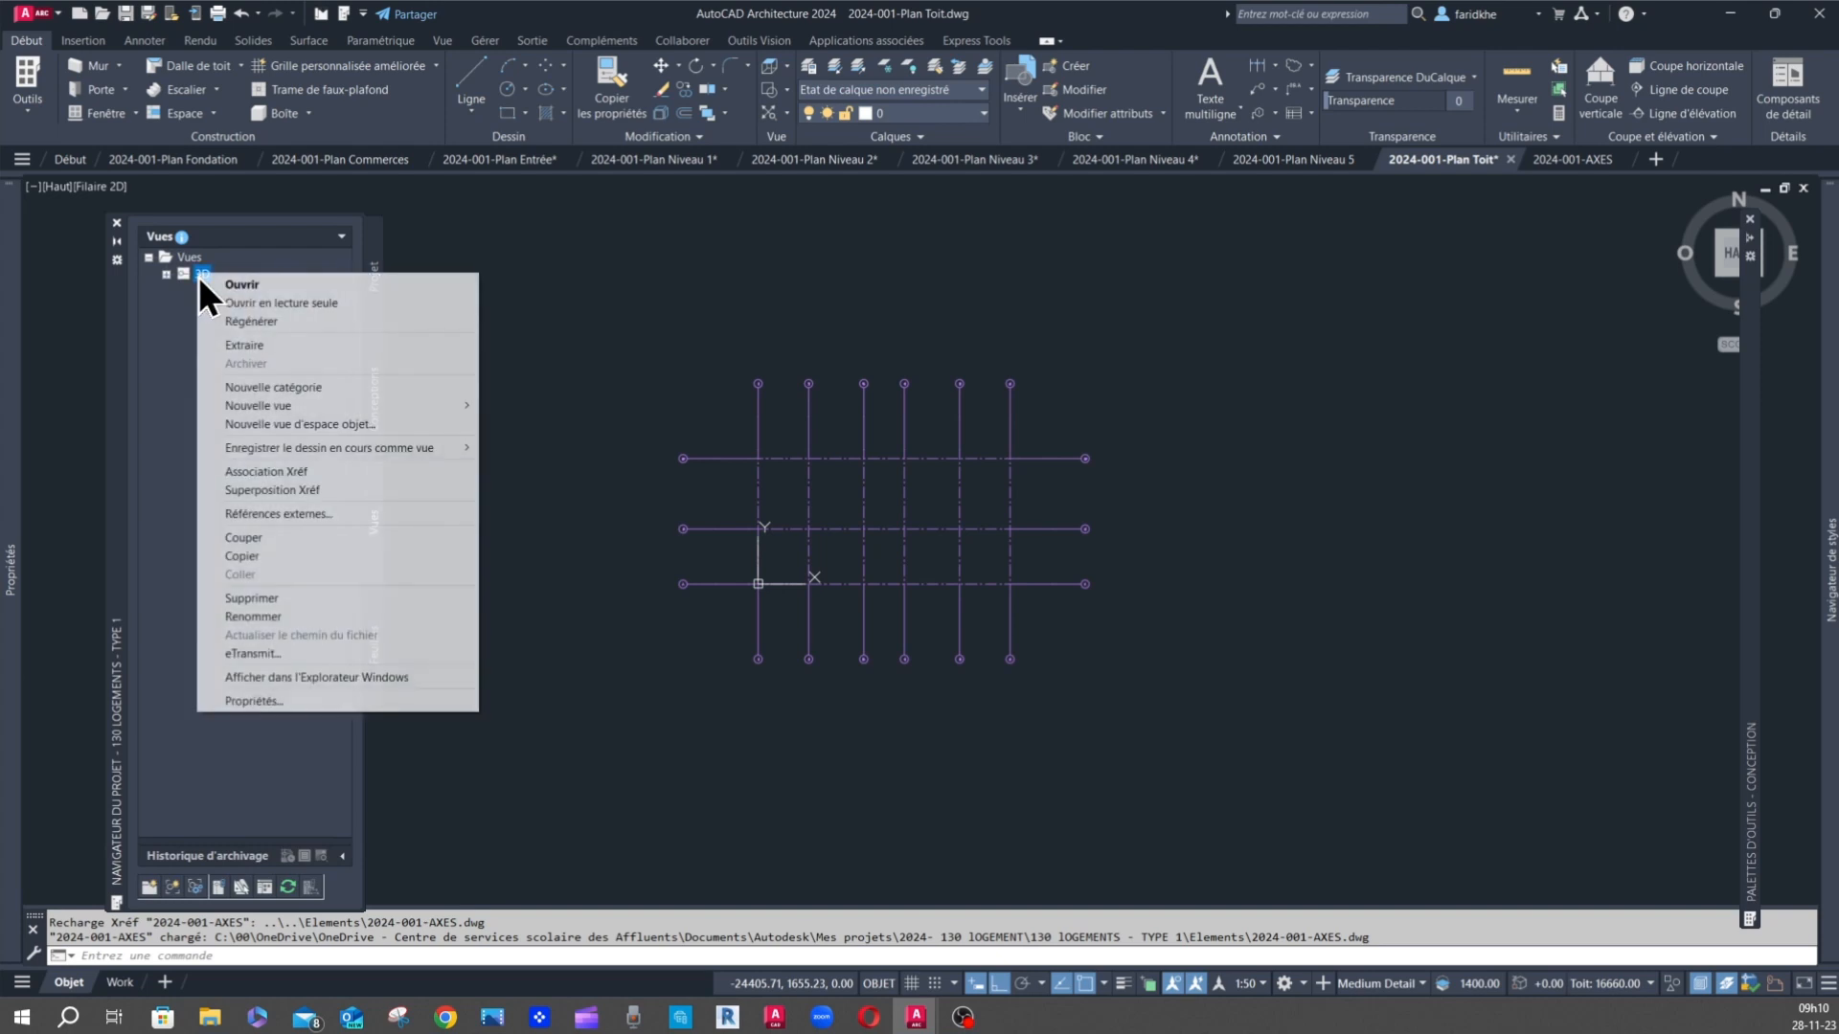
{"action": "left_click", "coordinate": [251, 599]}
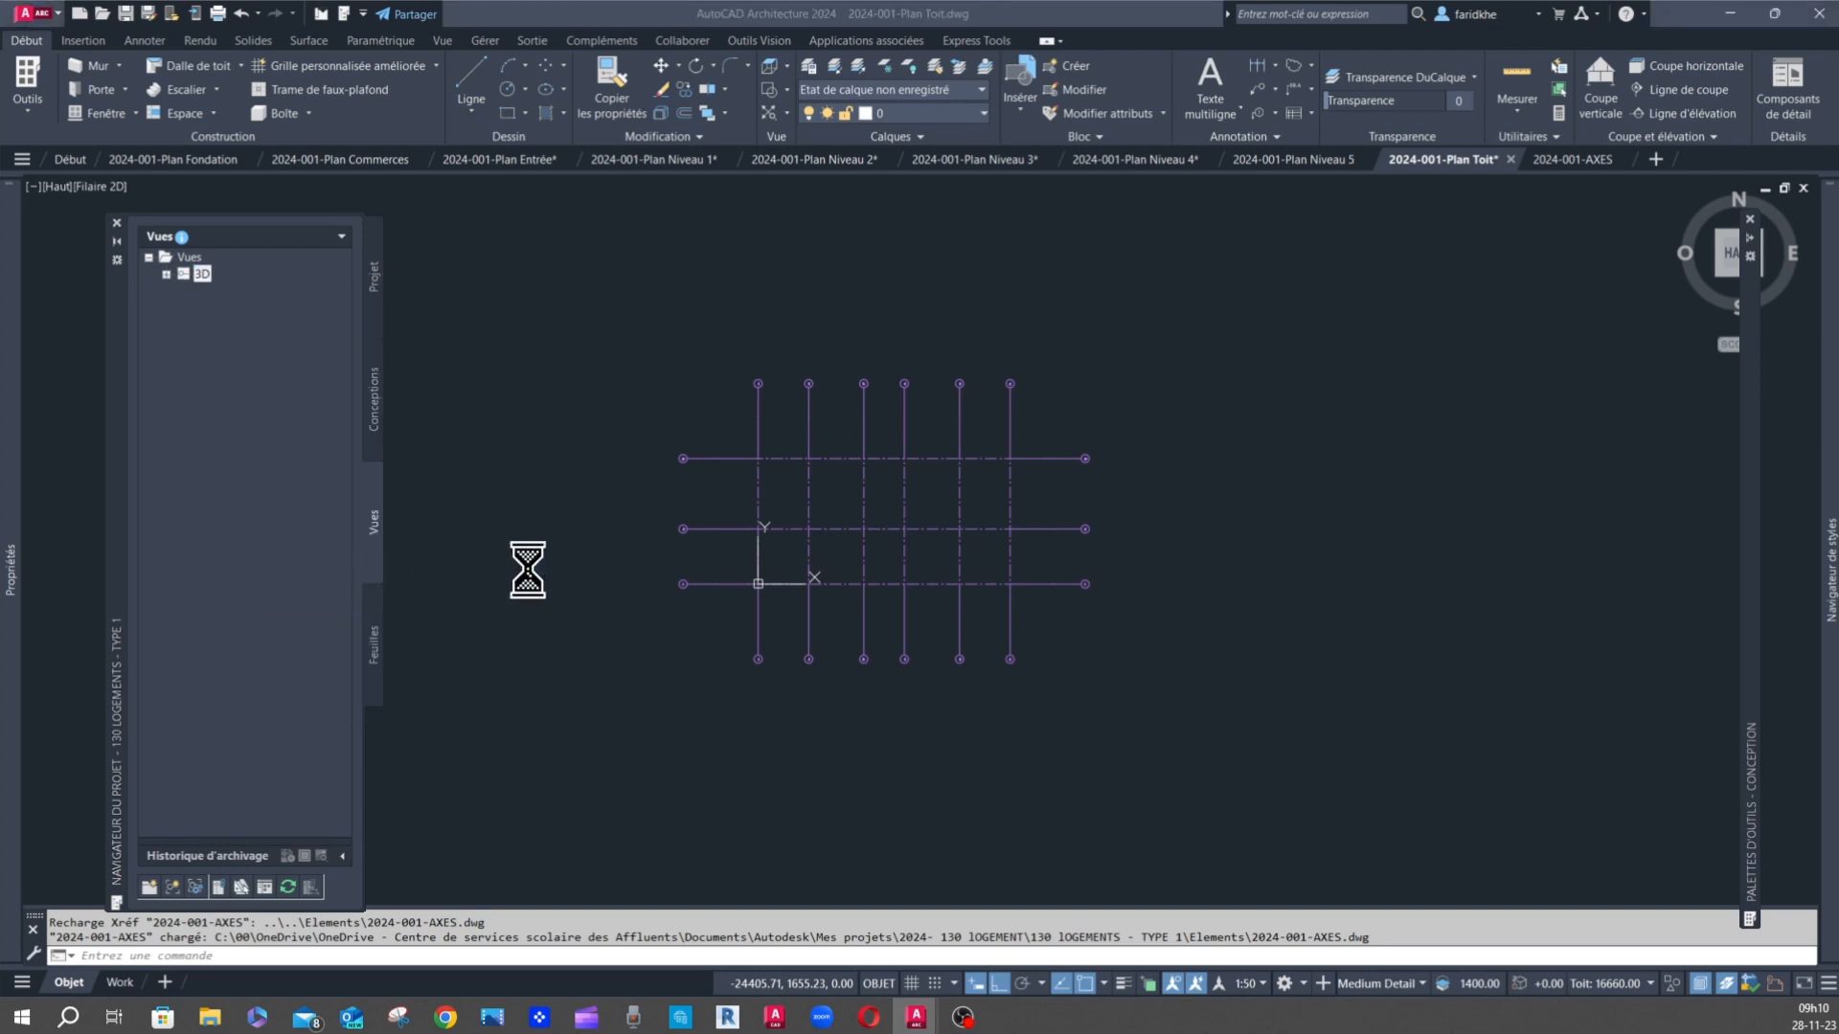
{"action": "left_click", "coordinate": [959, 520]}
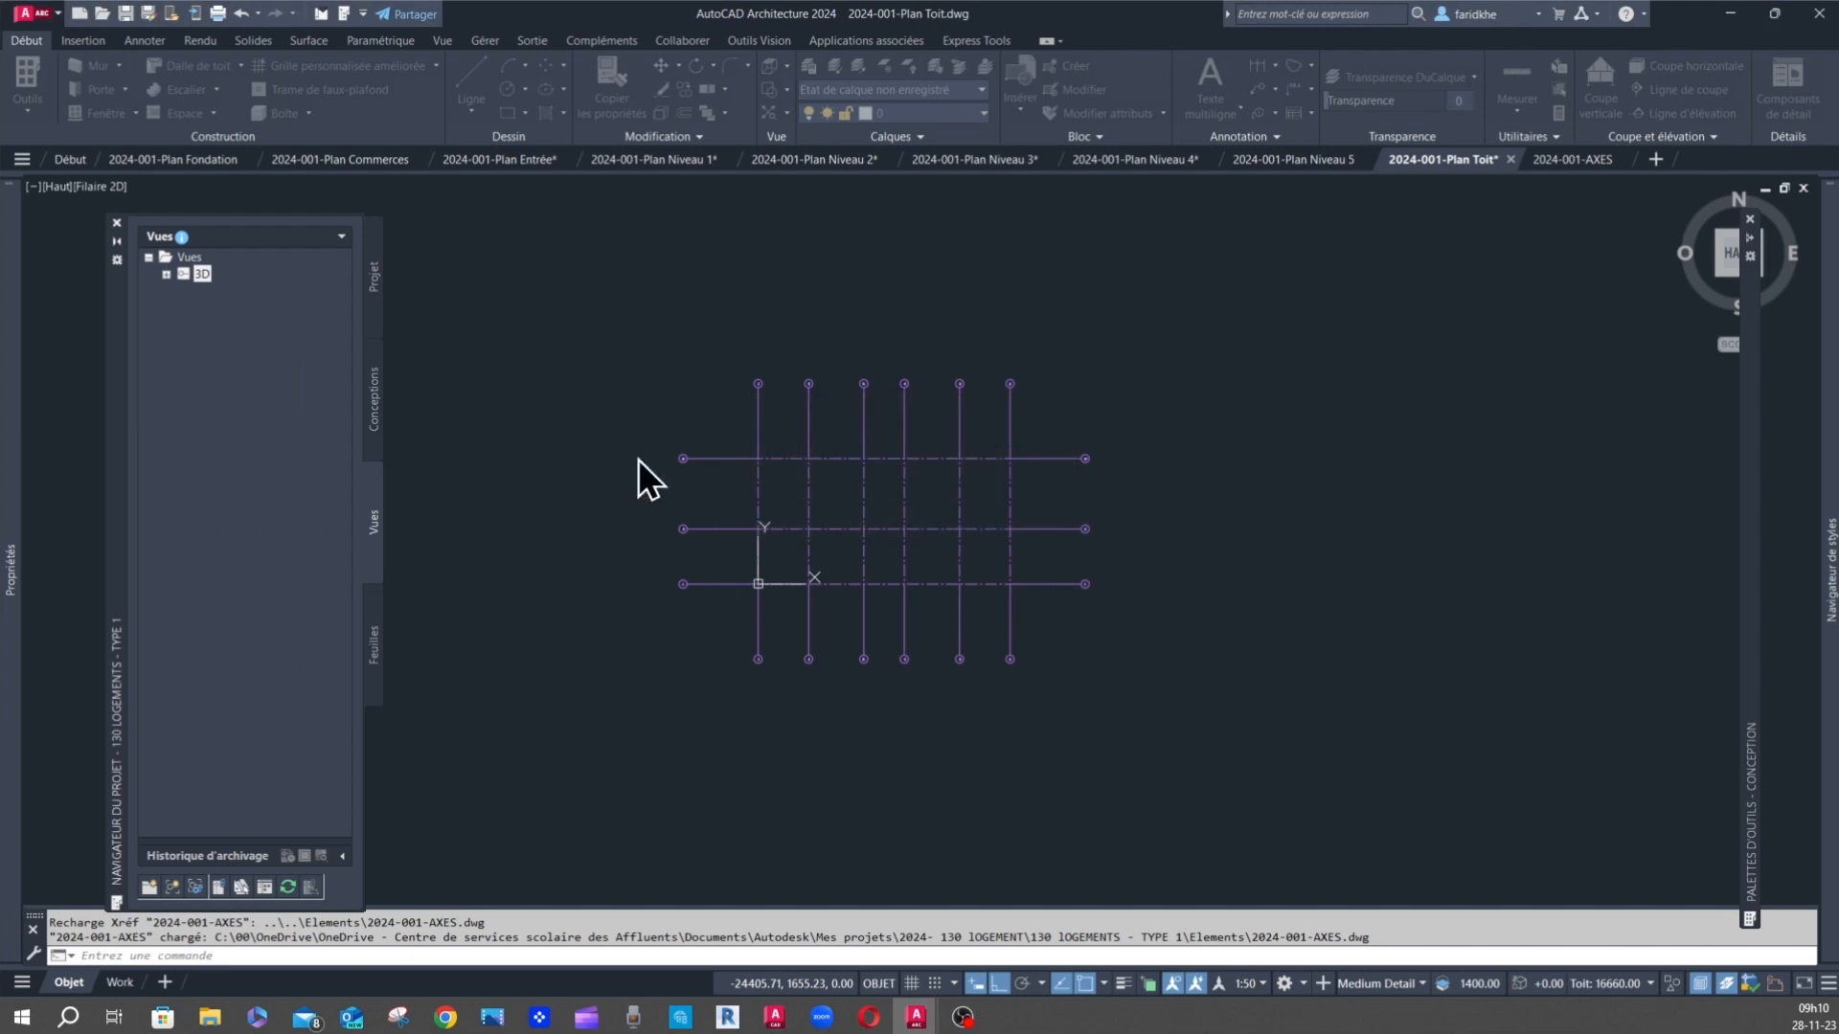
- Create a new general view in the project's Vues category and name it 3D
{"action": "left_click", "coordinate": [376, 414]}
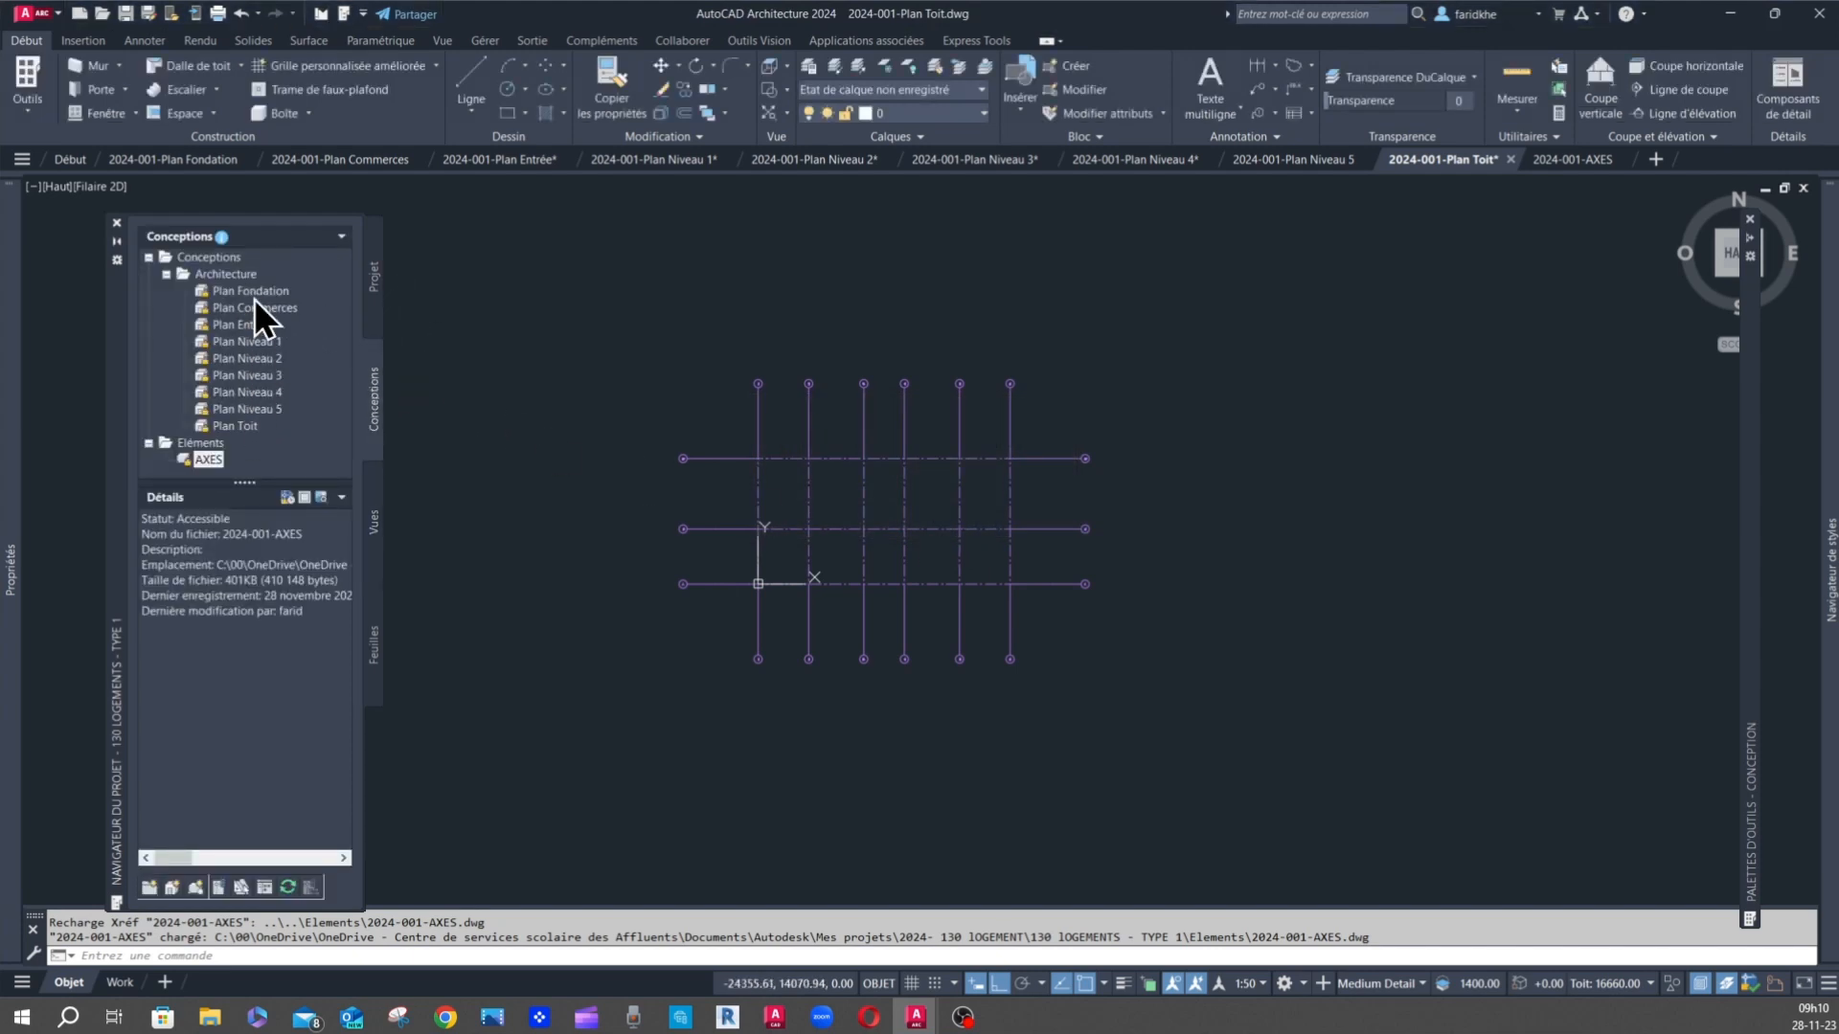
{"action": "left_click", "coordinate": [375, 521]}
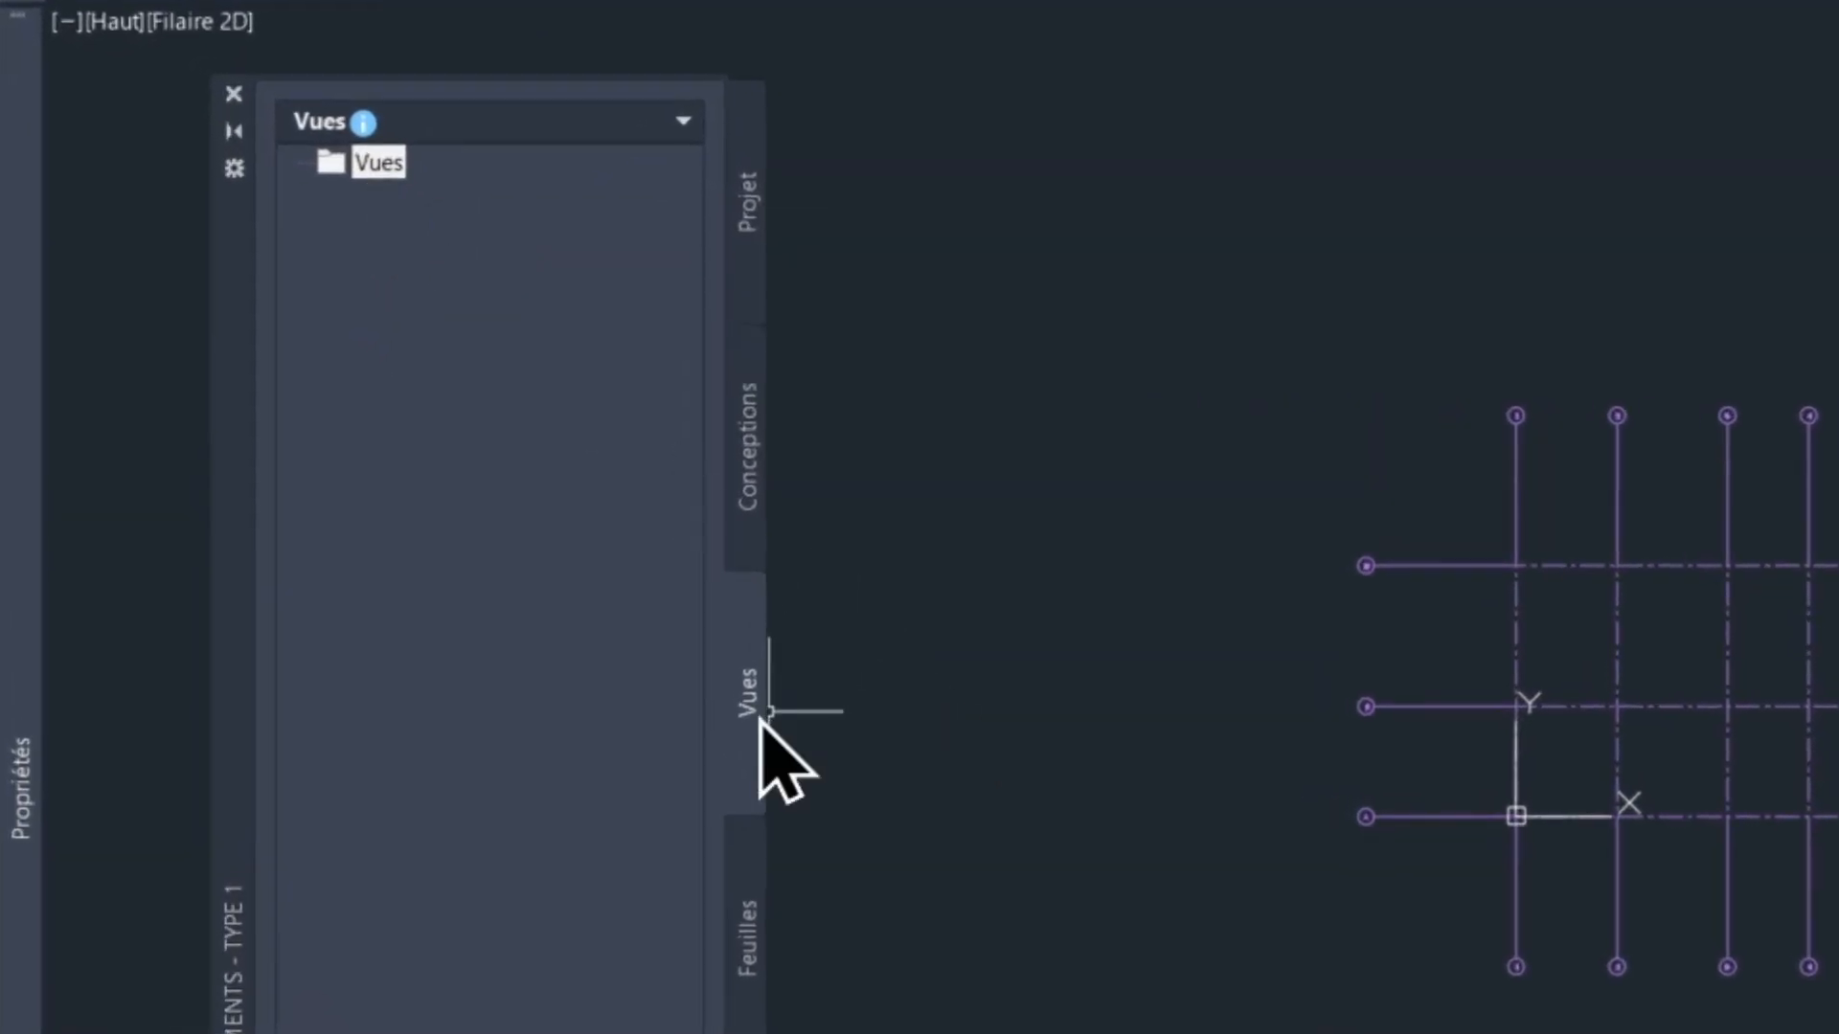
{"action": "right_click", "coordinate": [371, 178]}
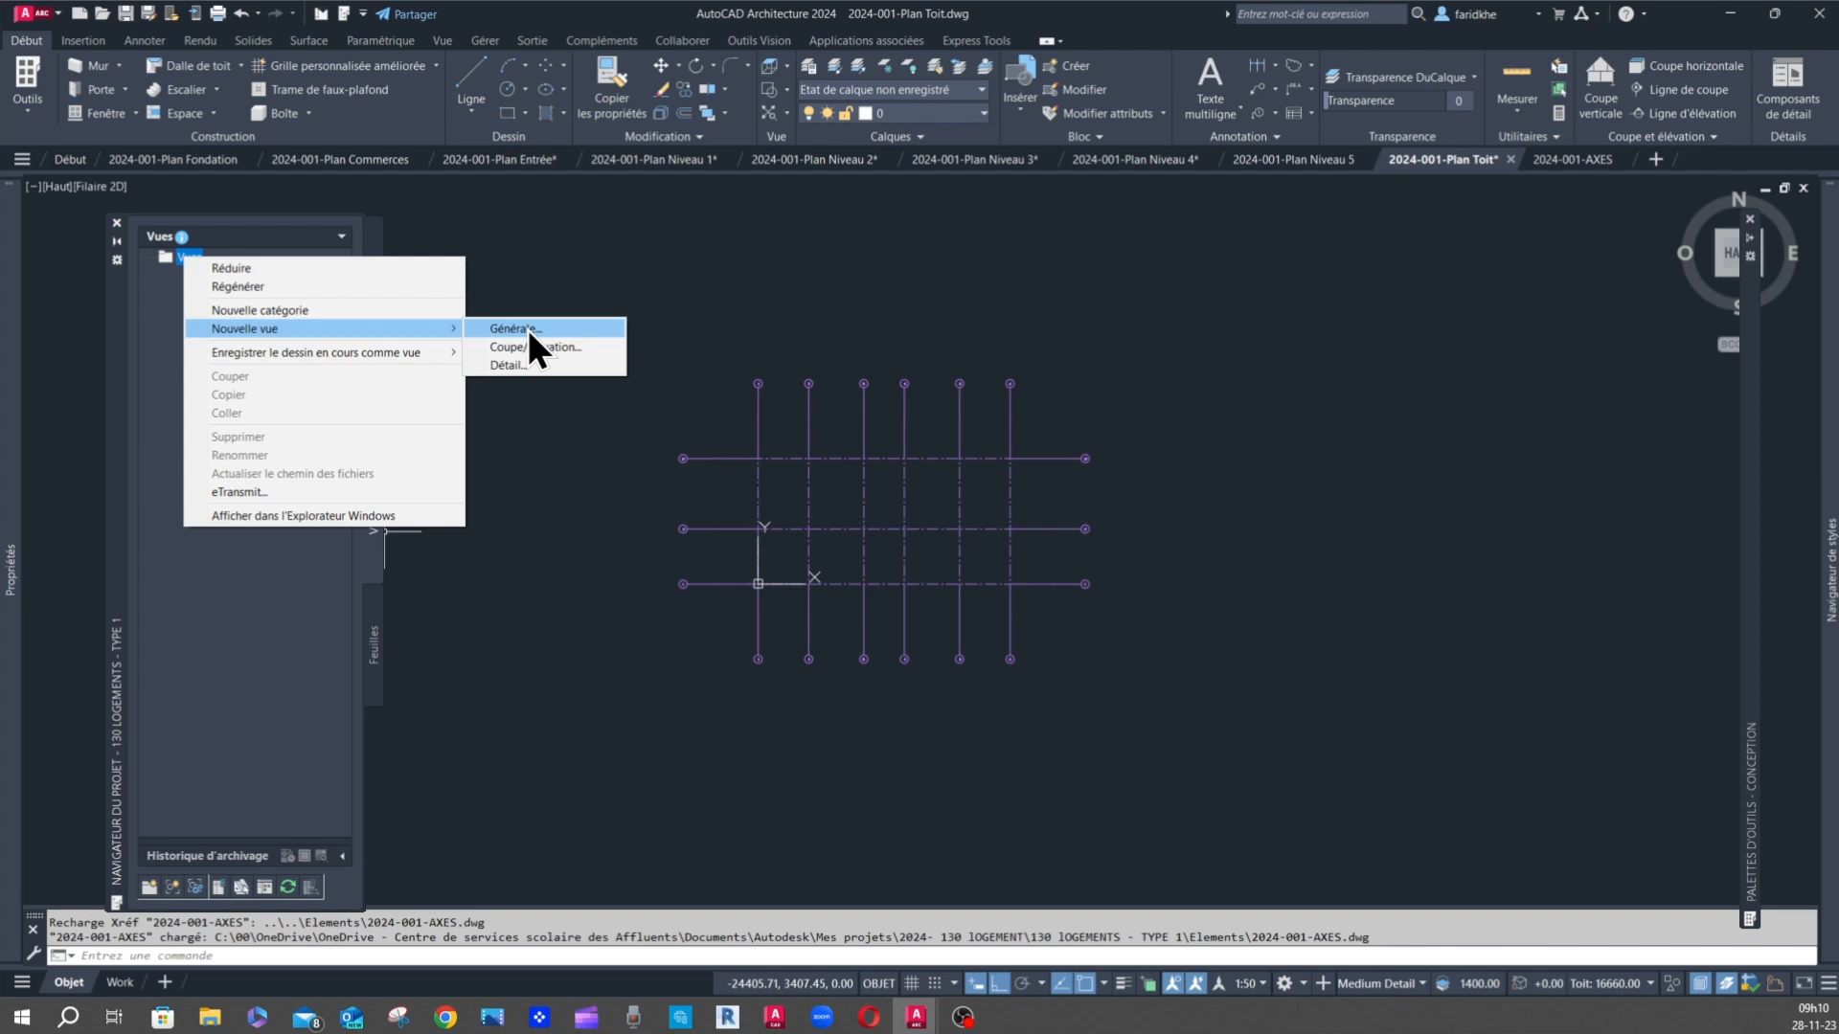
{"action": "left_click", "coordinate": [528, 330]}
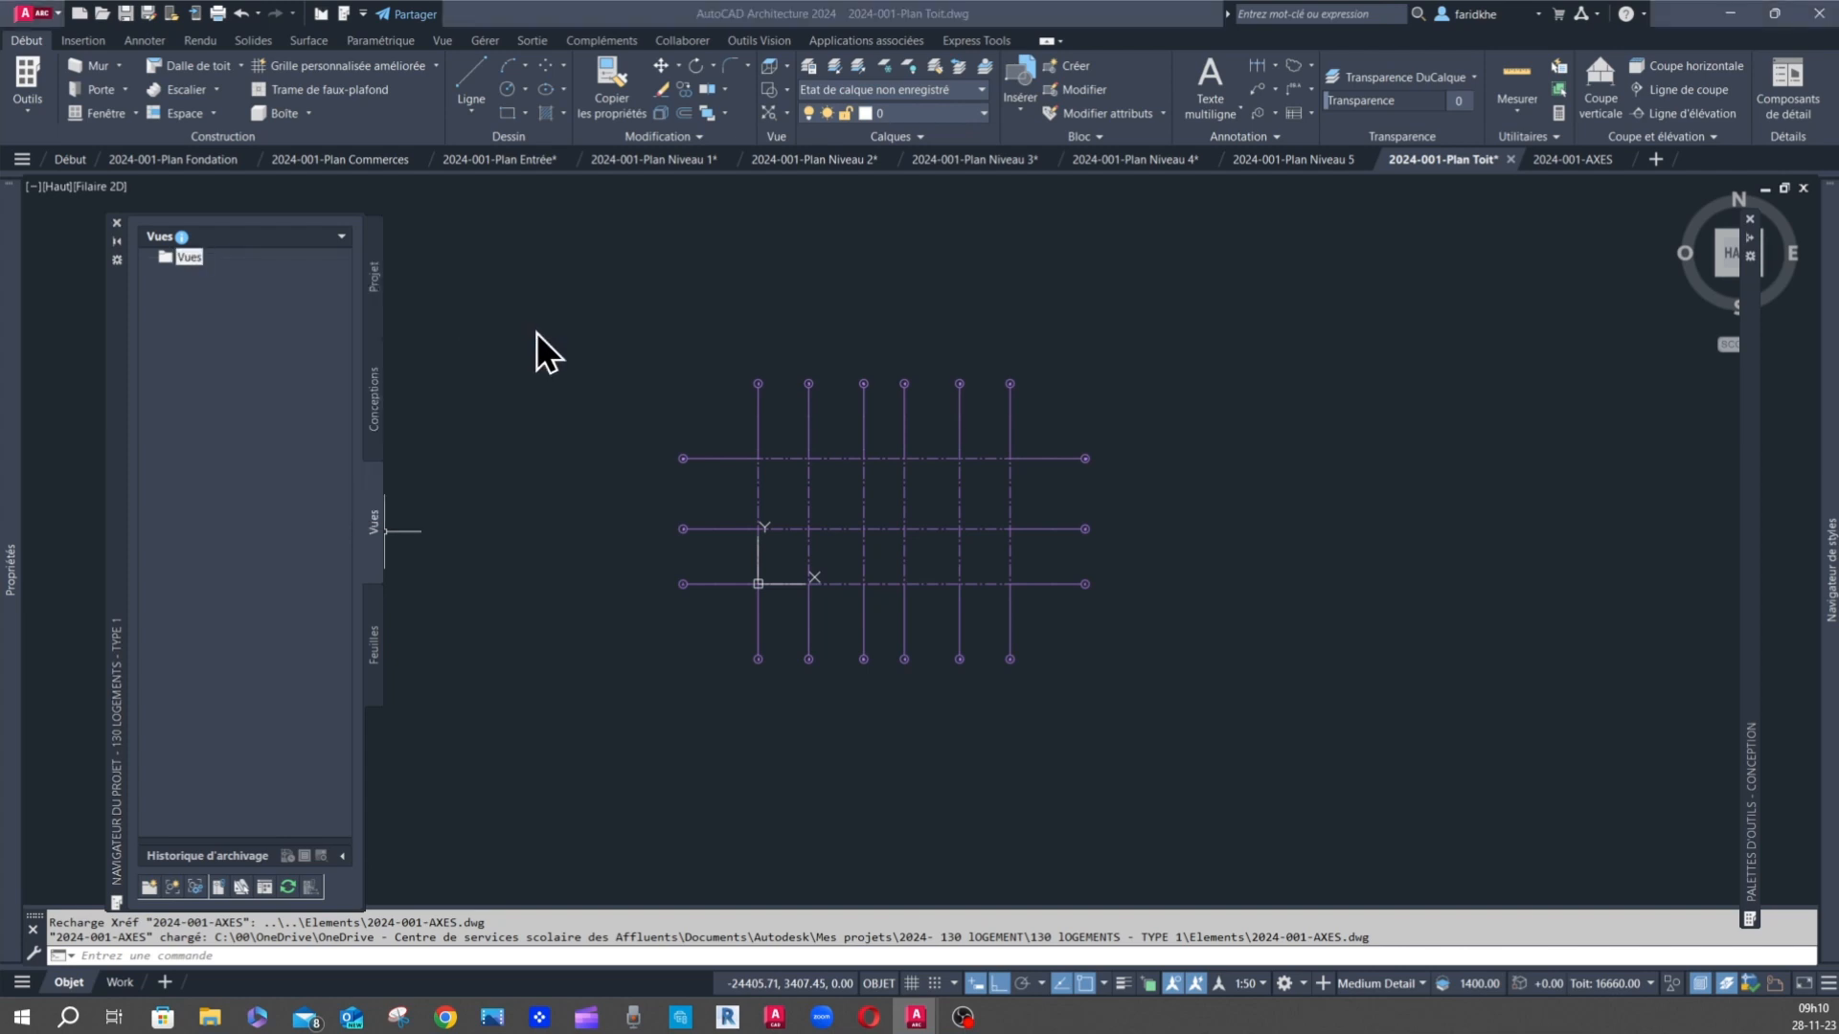
{"action": "left_click_drag", "start_coordinate": [113, 314], "coordinate": [1159, 296]}
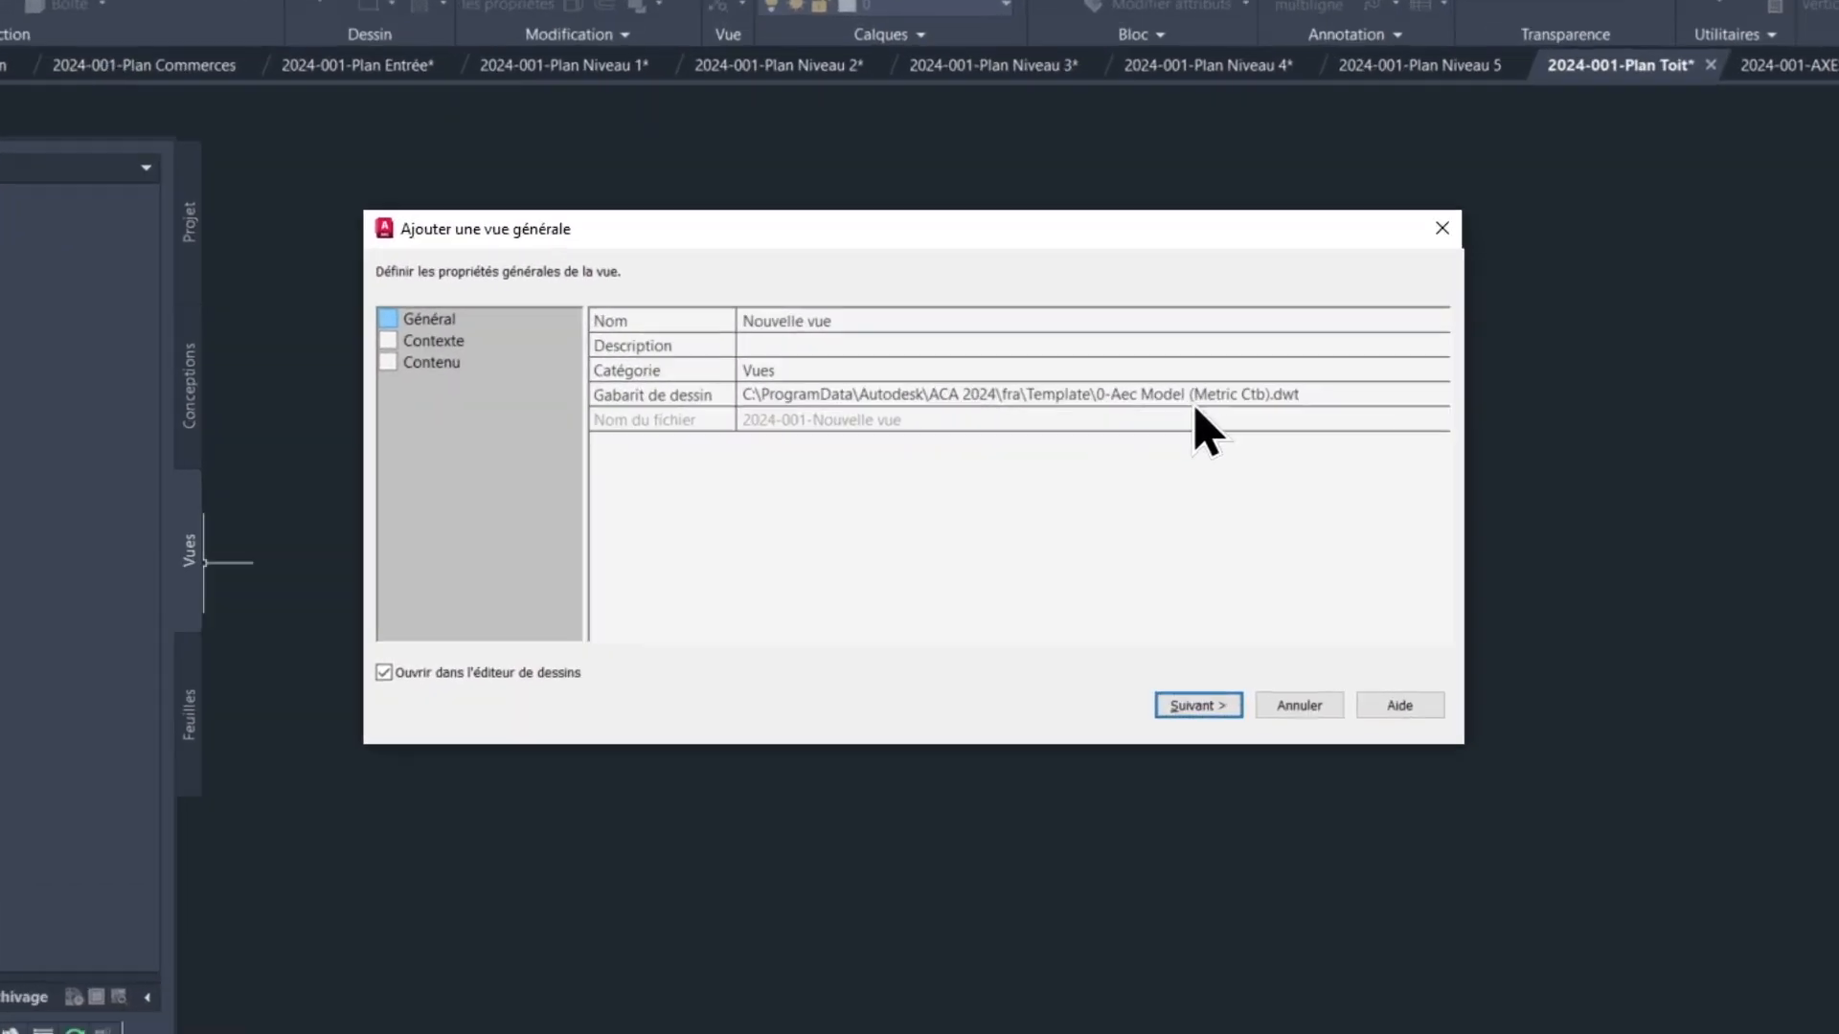
{"action": "left_click", "coordinate": [814, 262]}
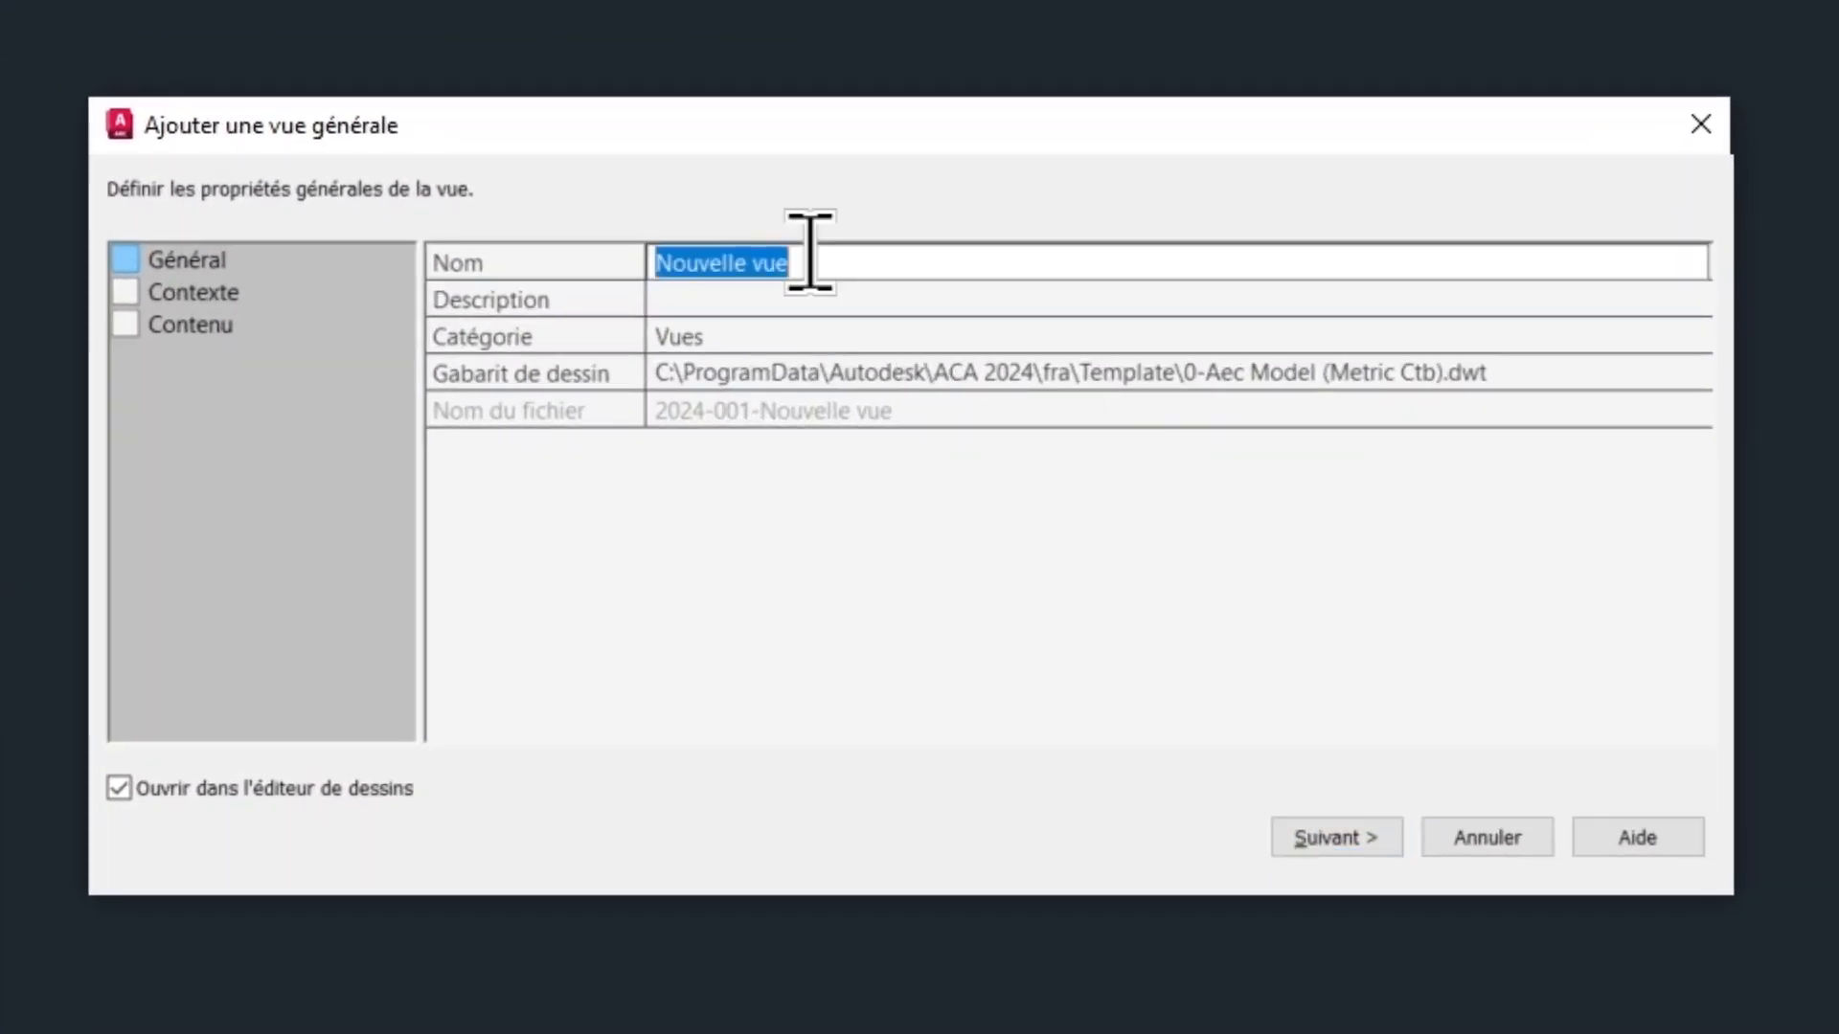
{"action": "type", "text": "3"}
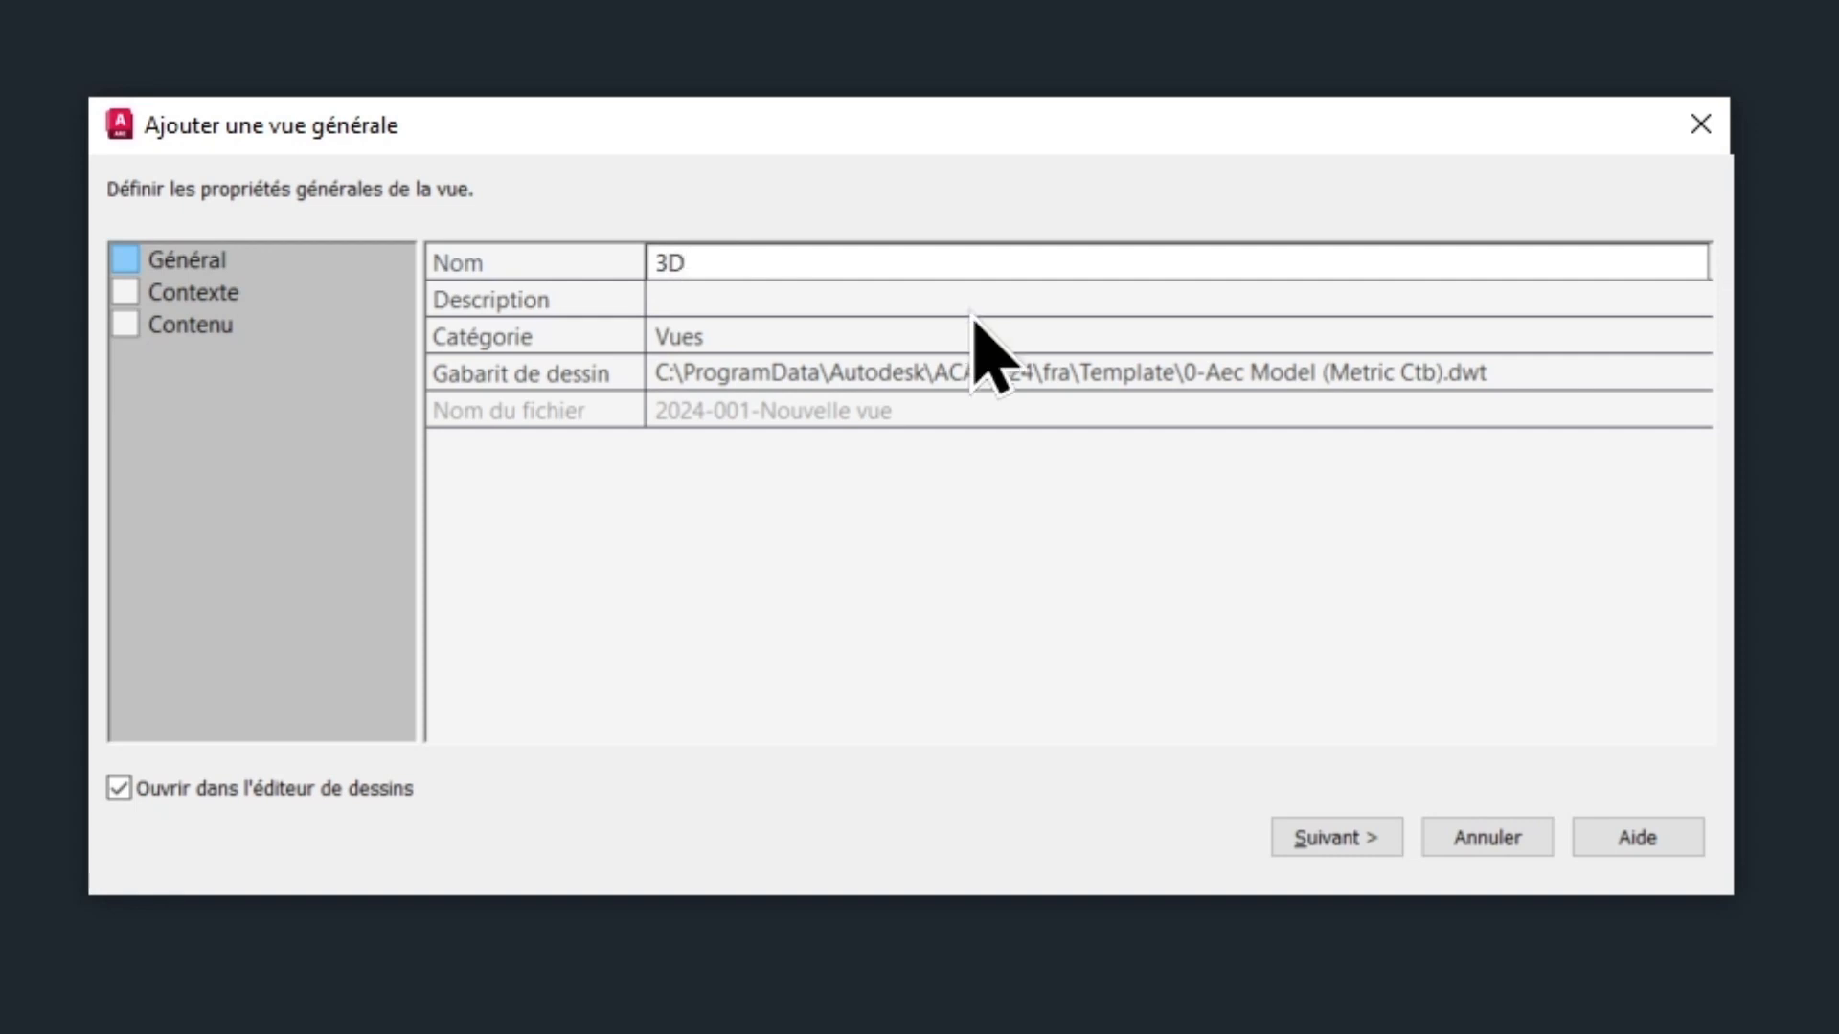
{"action": "type", "text": "D"}
- Include division 1 of every level from Toit to Fondations and finish the view with all Architecture conceptions selected
{"action": "left_click", "coordinate": [1326, 838]}
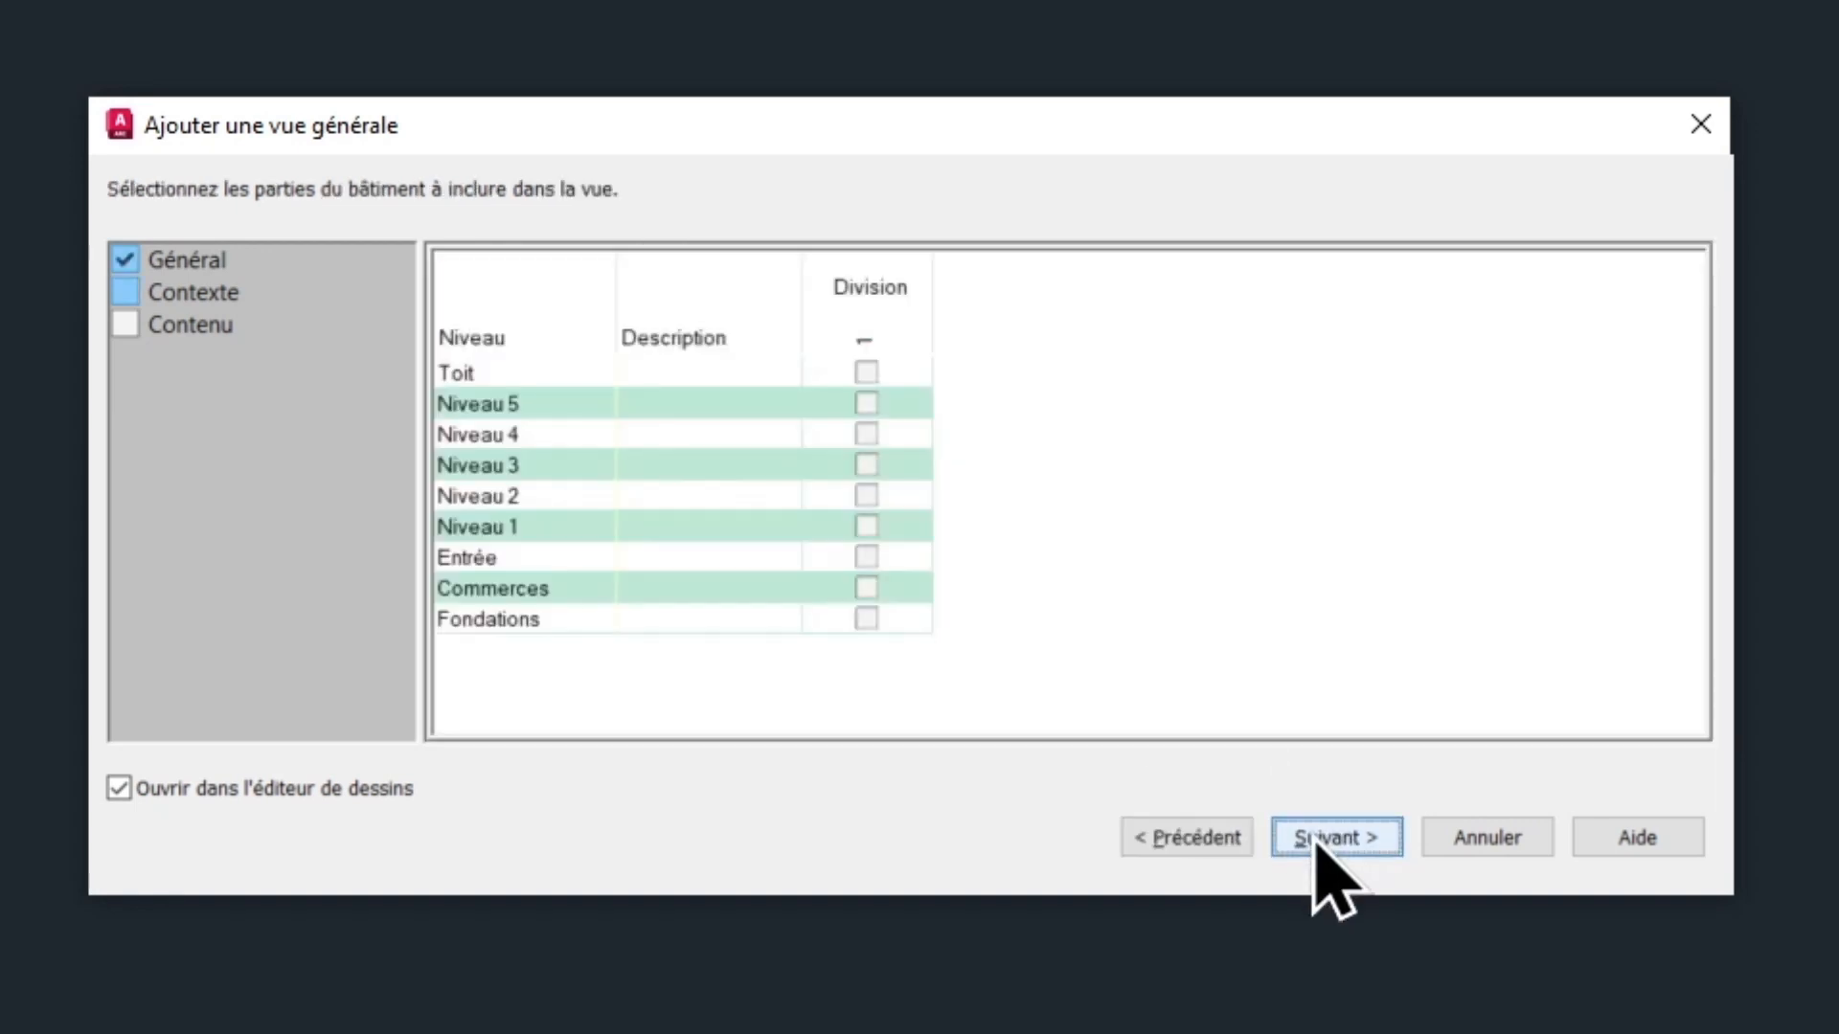
{"action": "left_click", "coordinate": [865, 375]}
{"action": "left_click", "coordinate": [866, 405]}
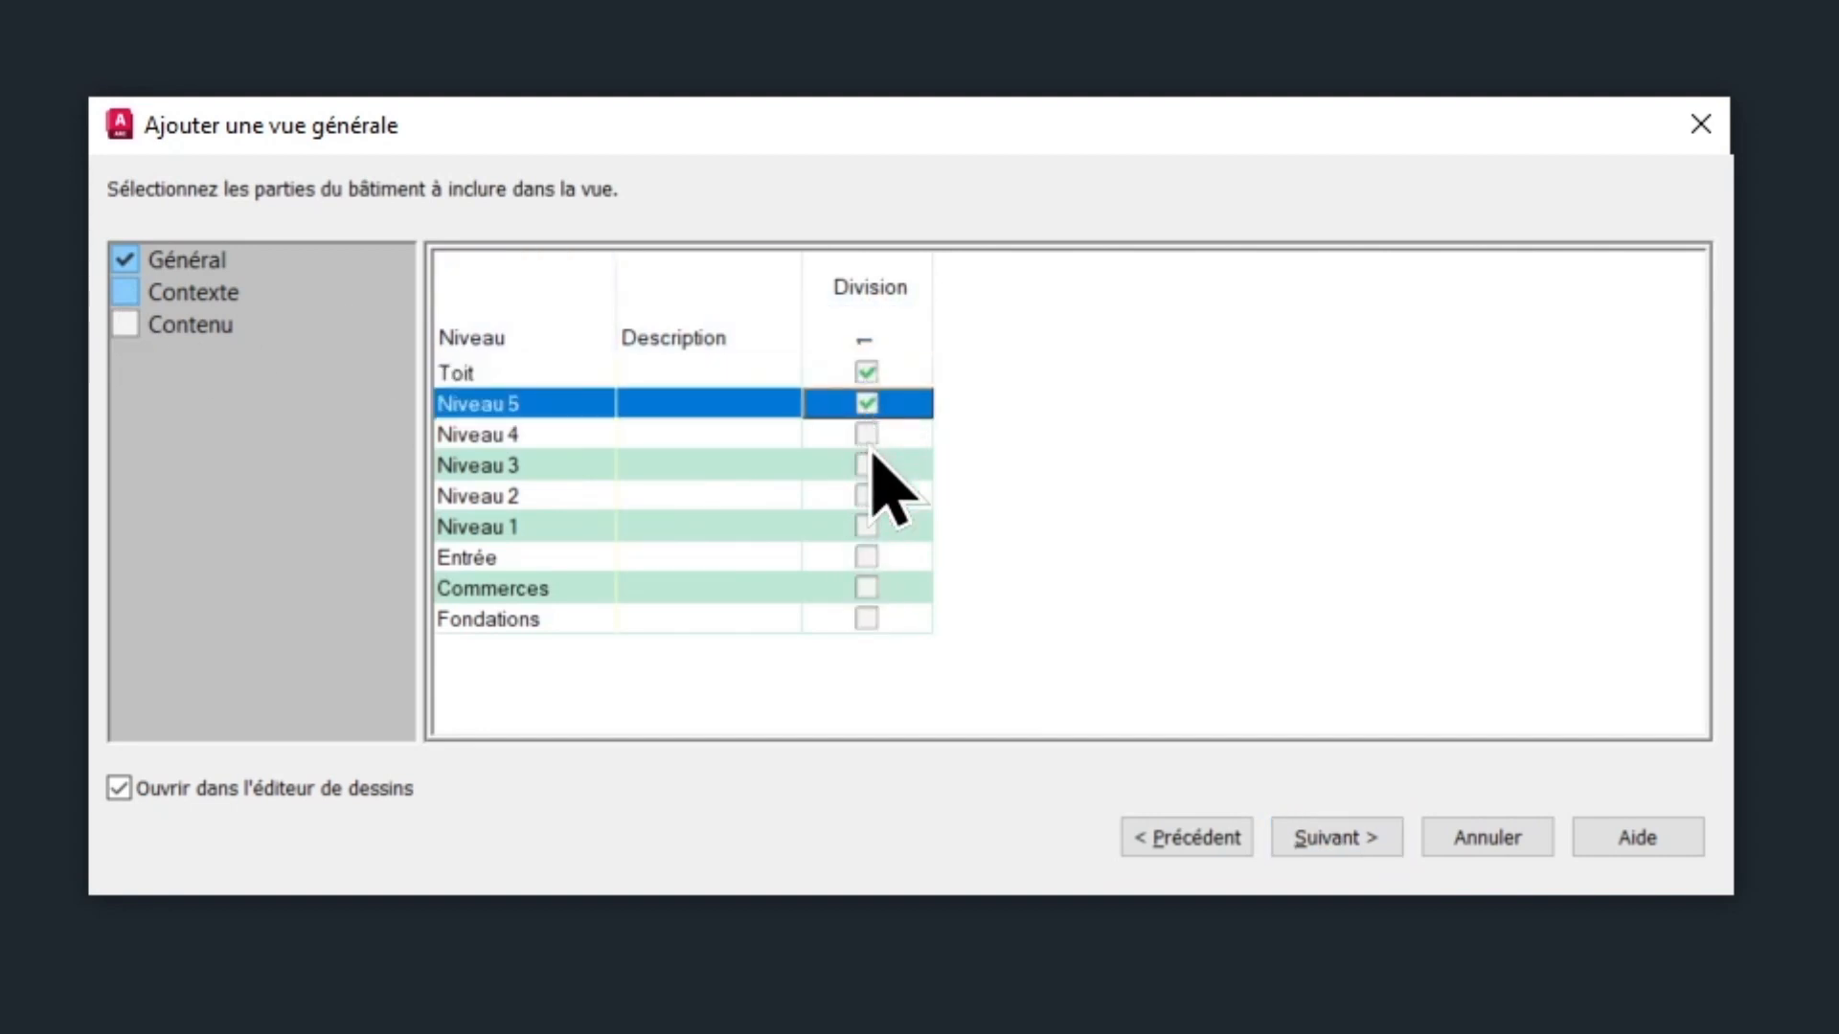
{"action": "left_click", "coordinate": [867, 436]}
{"action": "left_click", "coordinate": [866, 467]}
{"action": "left_click", "coordinate": [867, 496]}
{"action": "left_click", "coordinate": [867, 527]}
{"action": "left_click", "coordinate": [866, 557]}
{"action": "left_click", "coordinate": [866, 587]}
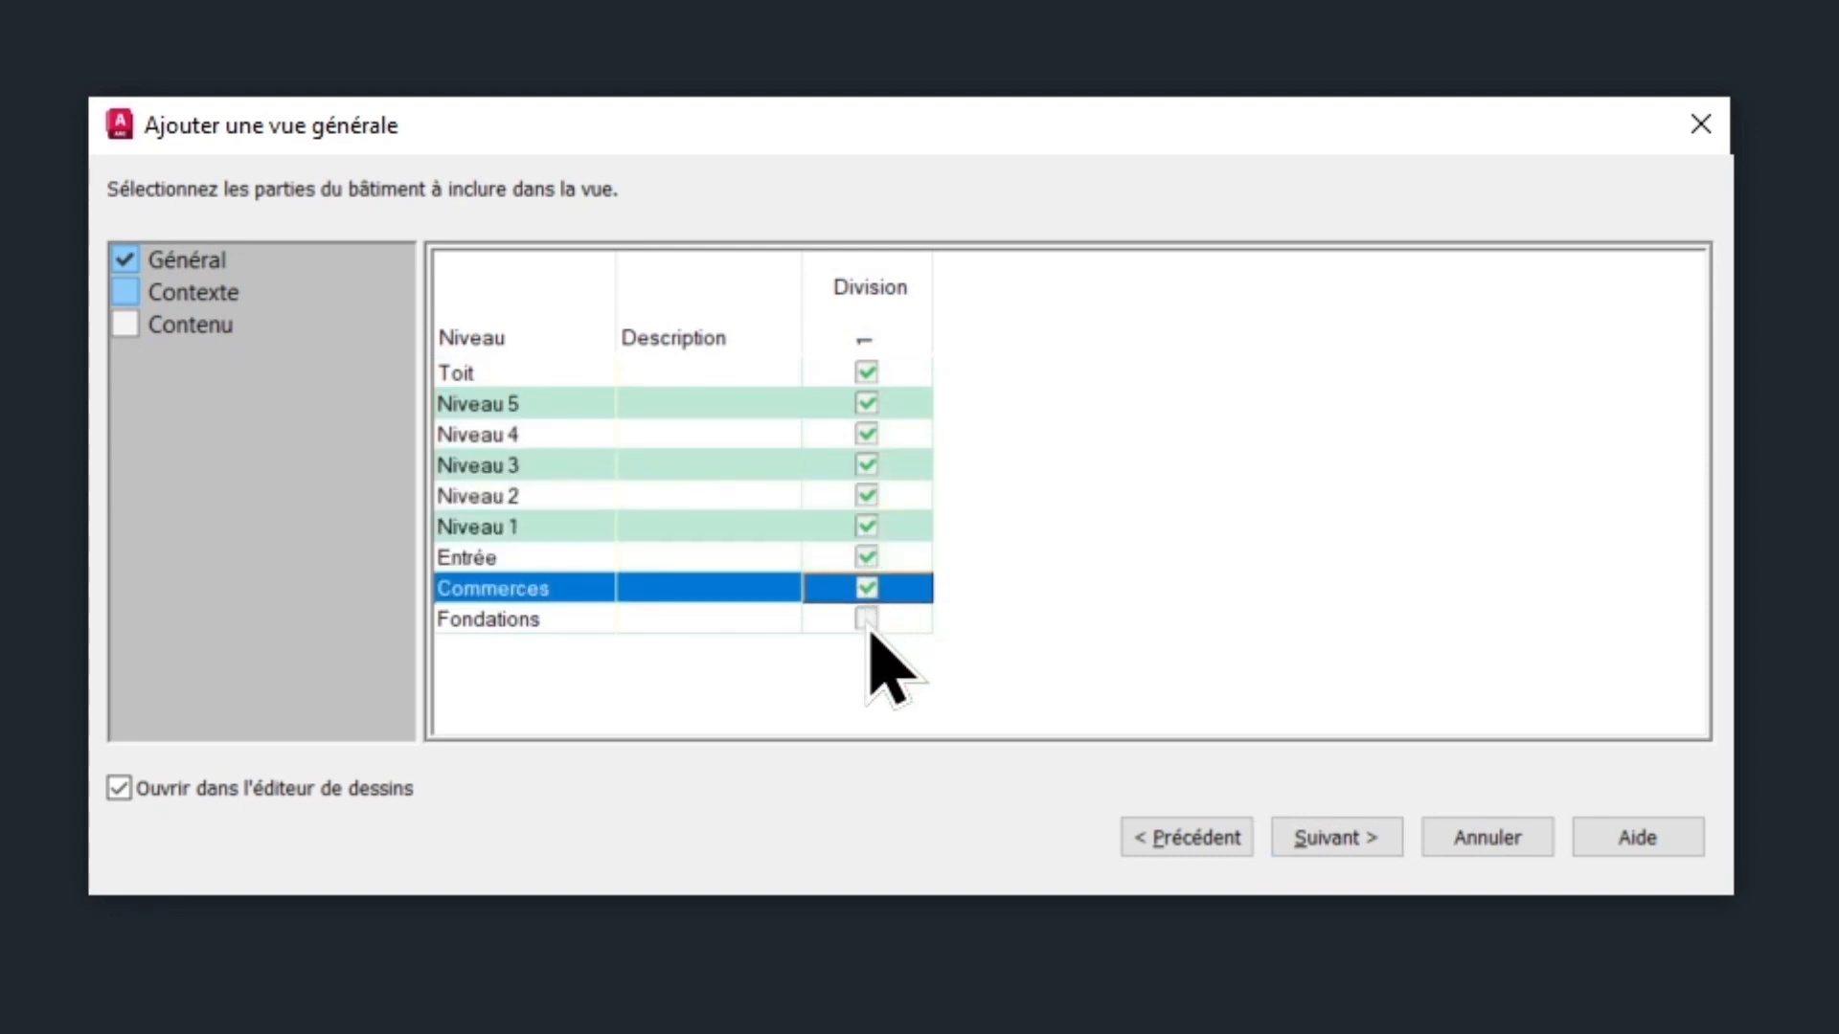
{"action": "left_click", "coordinate": [866, 620]}
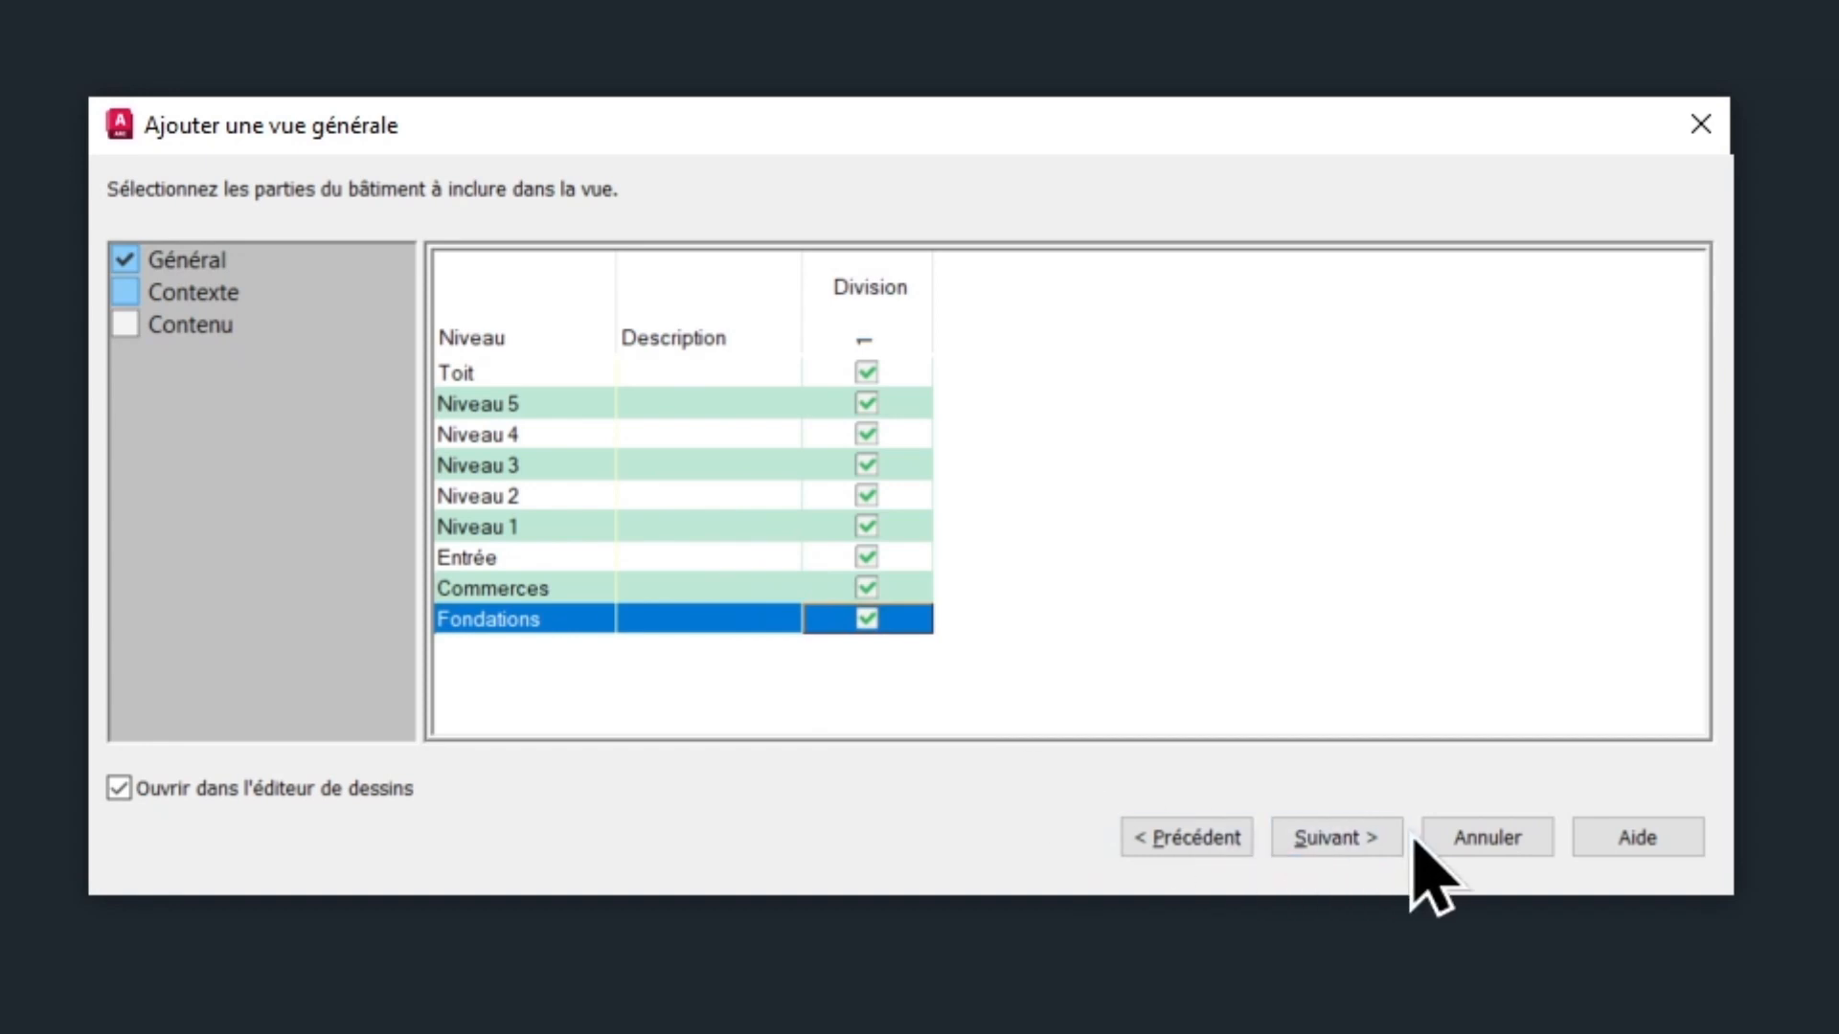
{"action": "left_click", "coordinate": [1366, 842]}
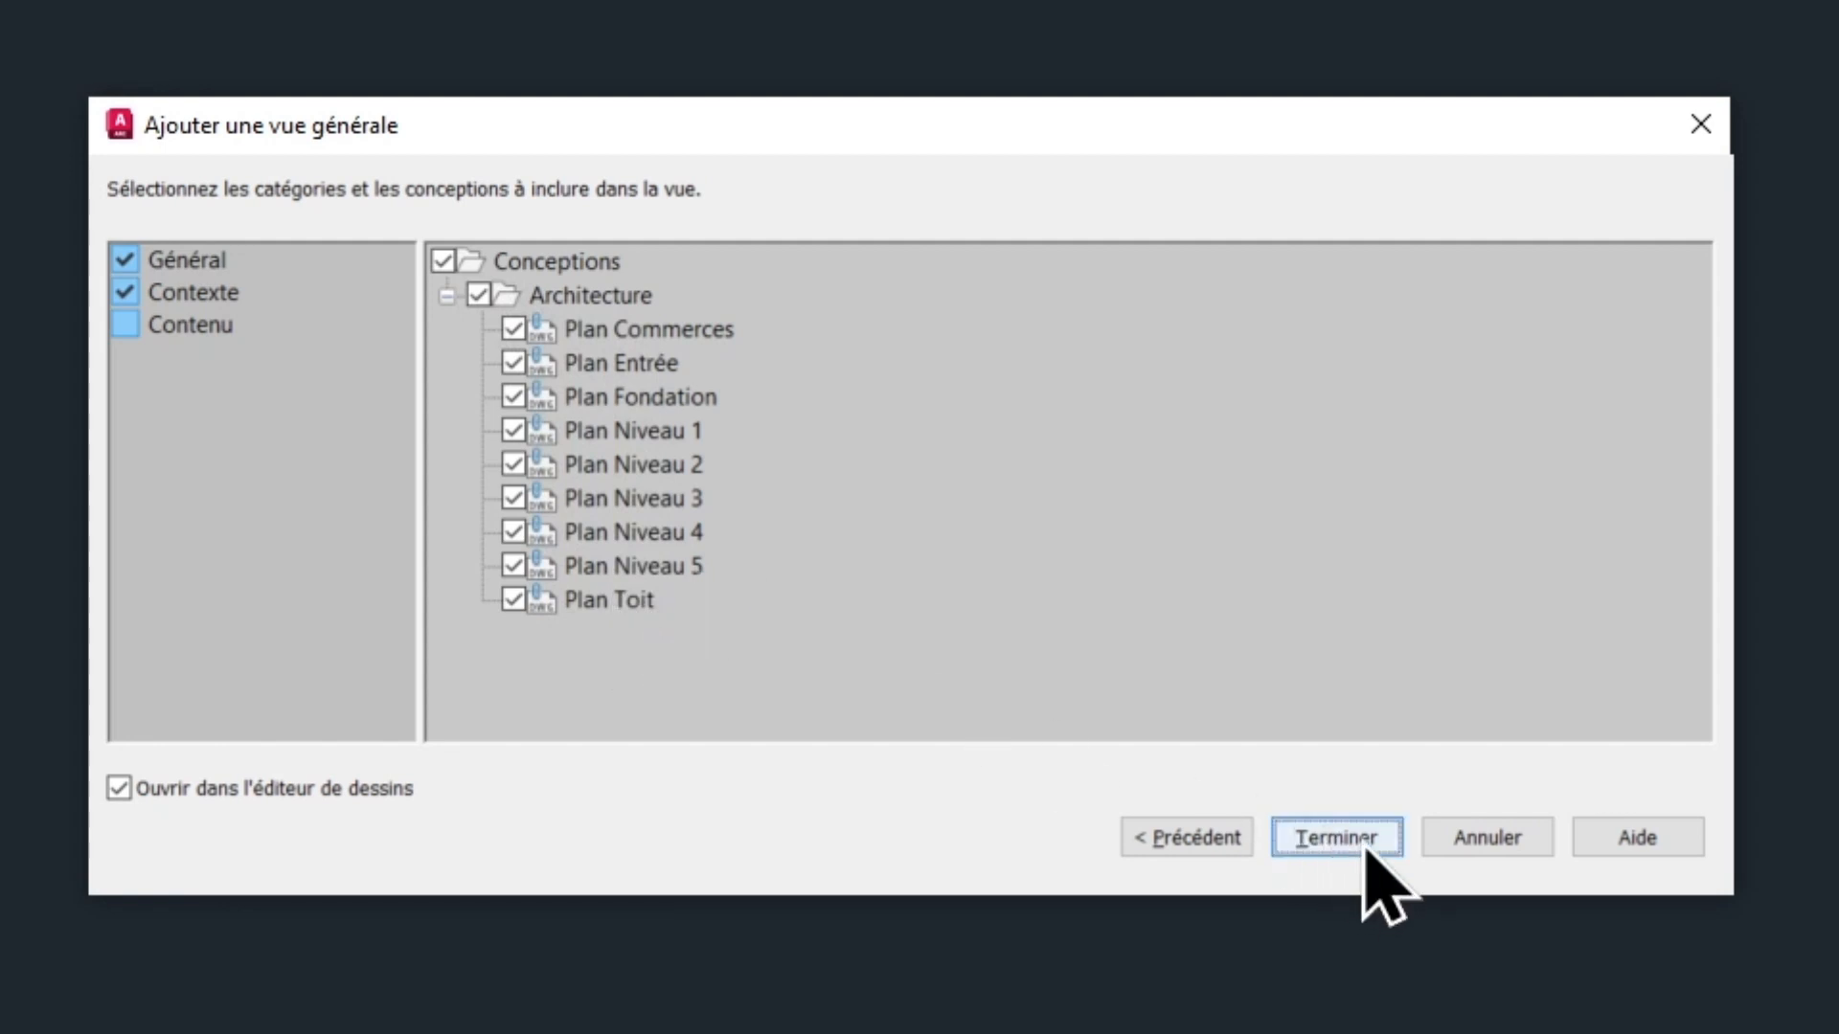
{"action": "left_click", "coordinate": [1364, 851]}
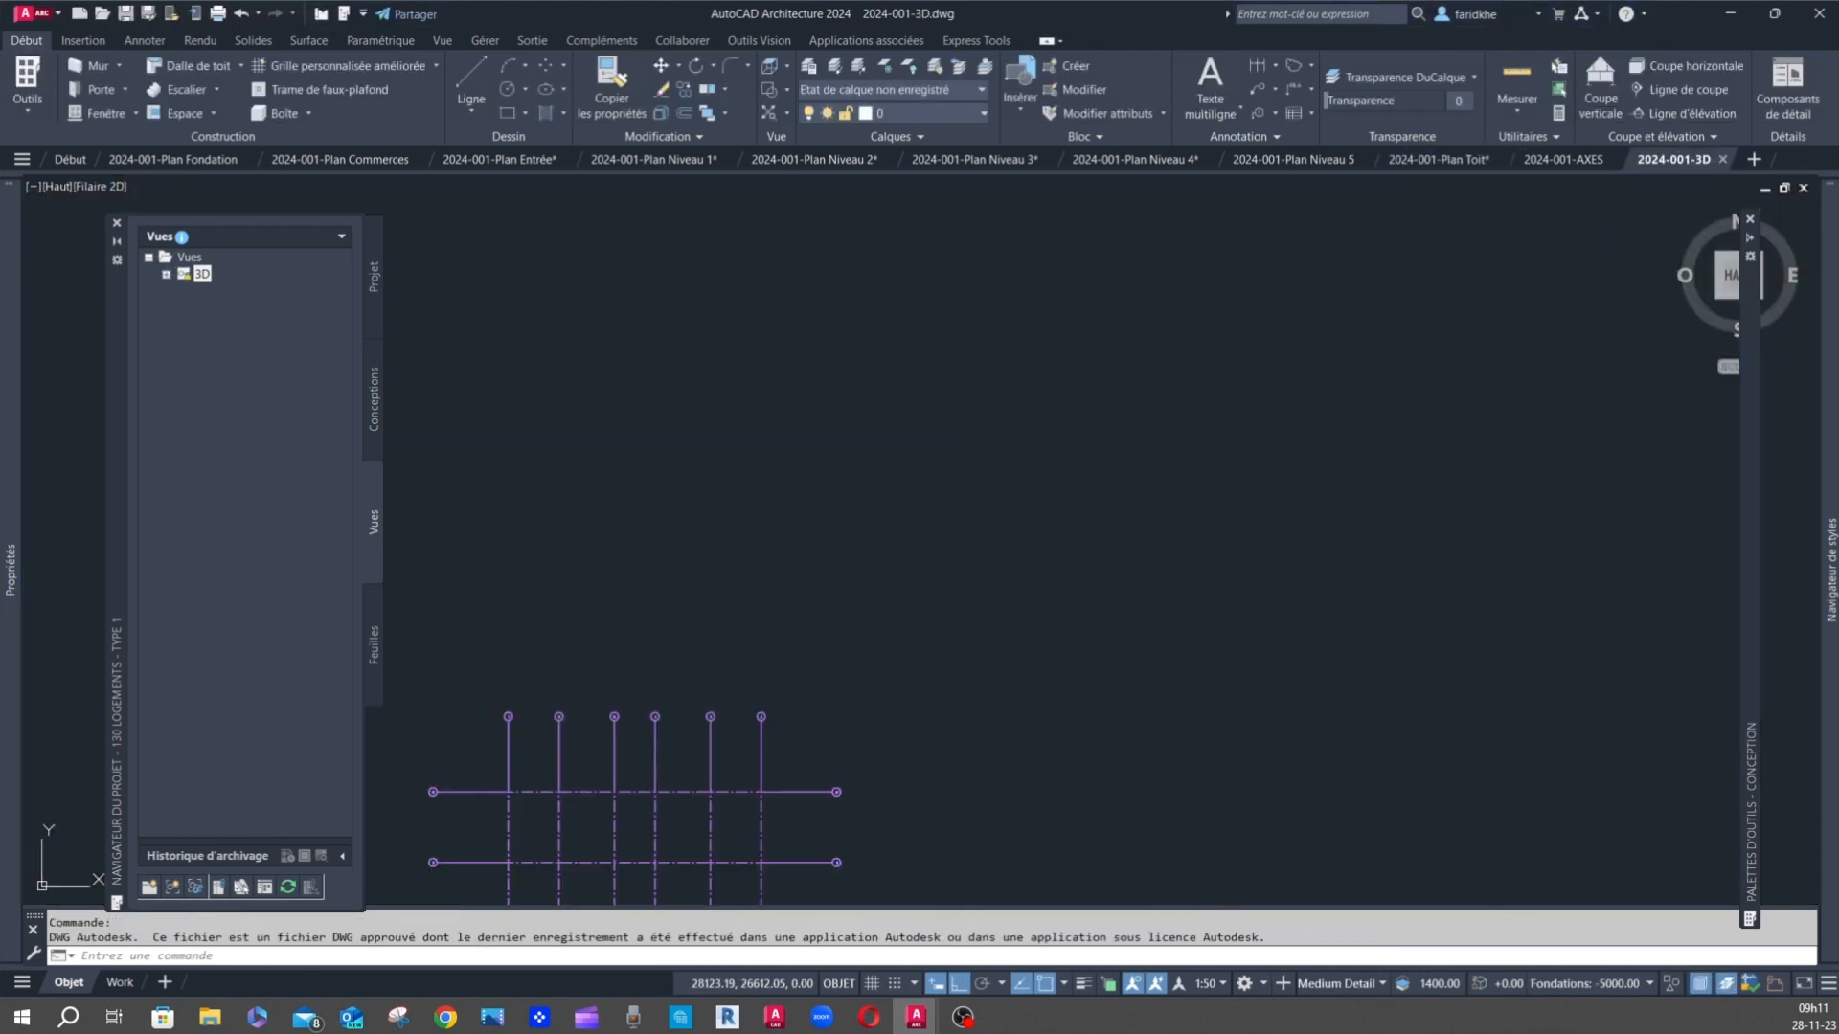
- Select the axis grid reference in the 3D view and examine the stacked level grids in southeast isometric
{"action": "scroll", "coordinate": [981, 455], "scroll_direction": "up", "scroll_amount": 5}
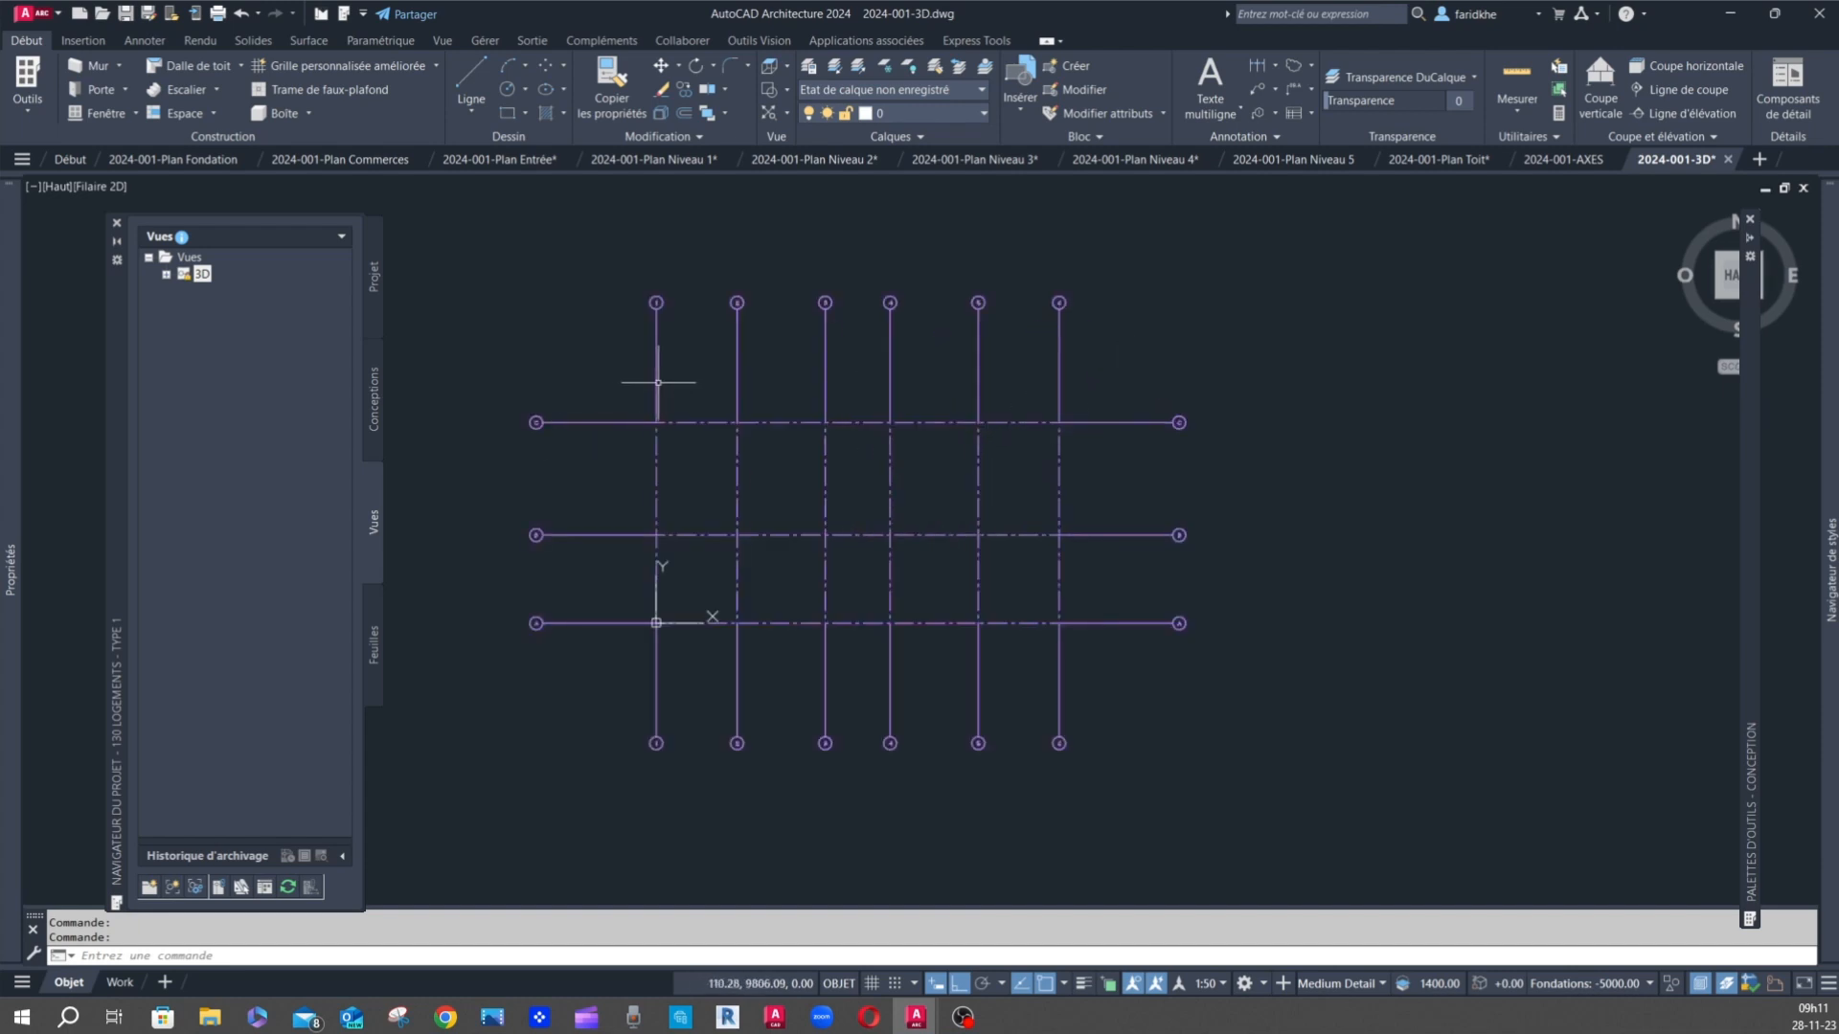
{"action": "left_click", "coordinate": [655, 377]}
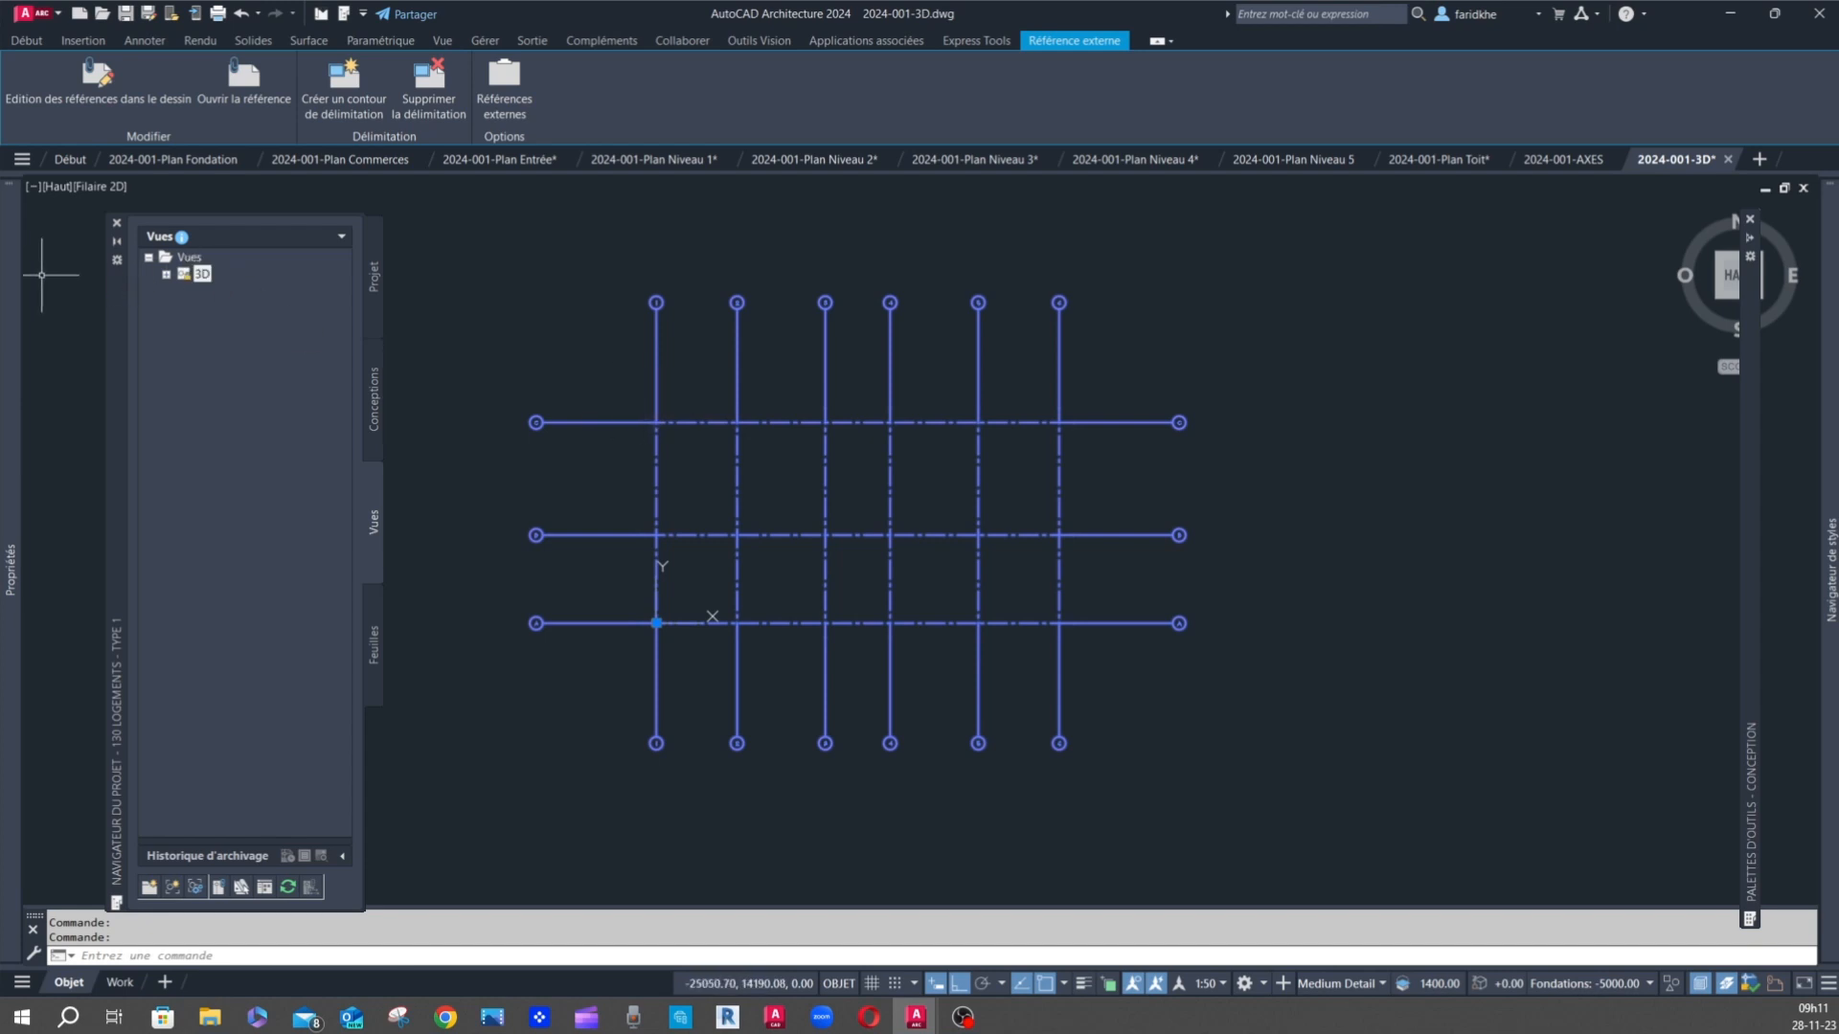
{"action": "mouse_move", "coordinate": [19, 280]}
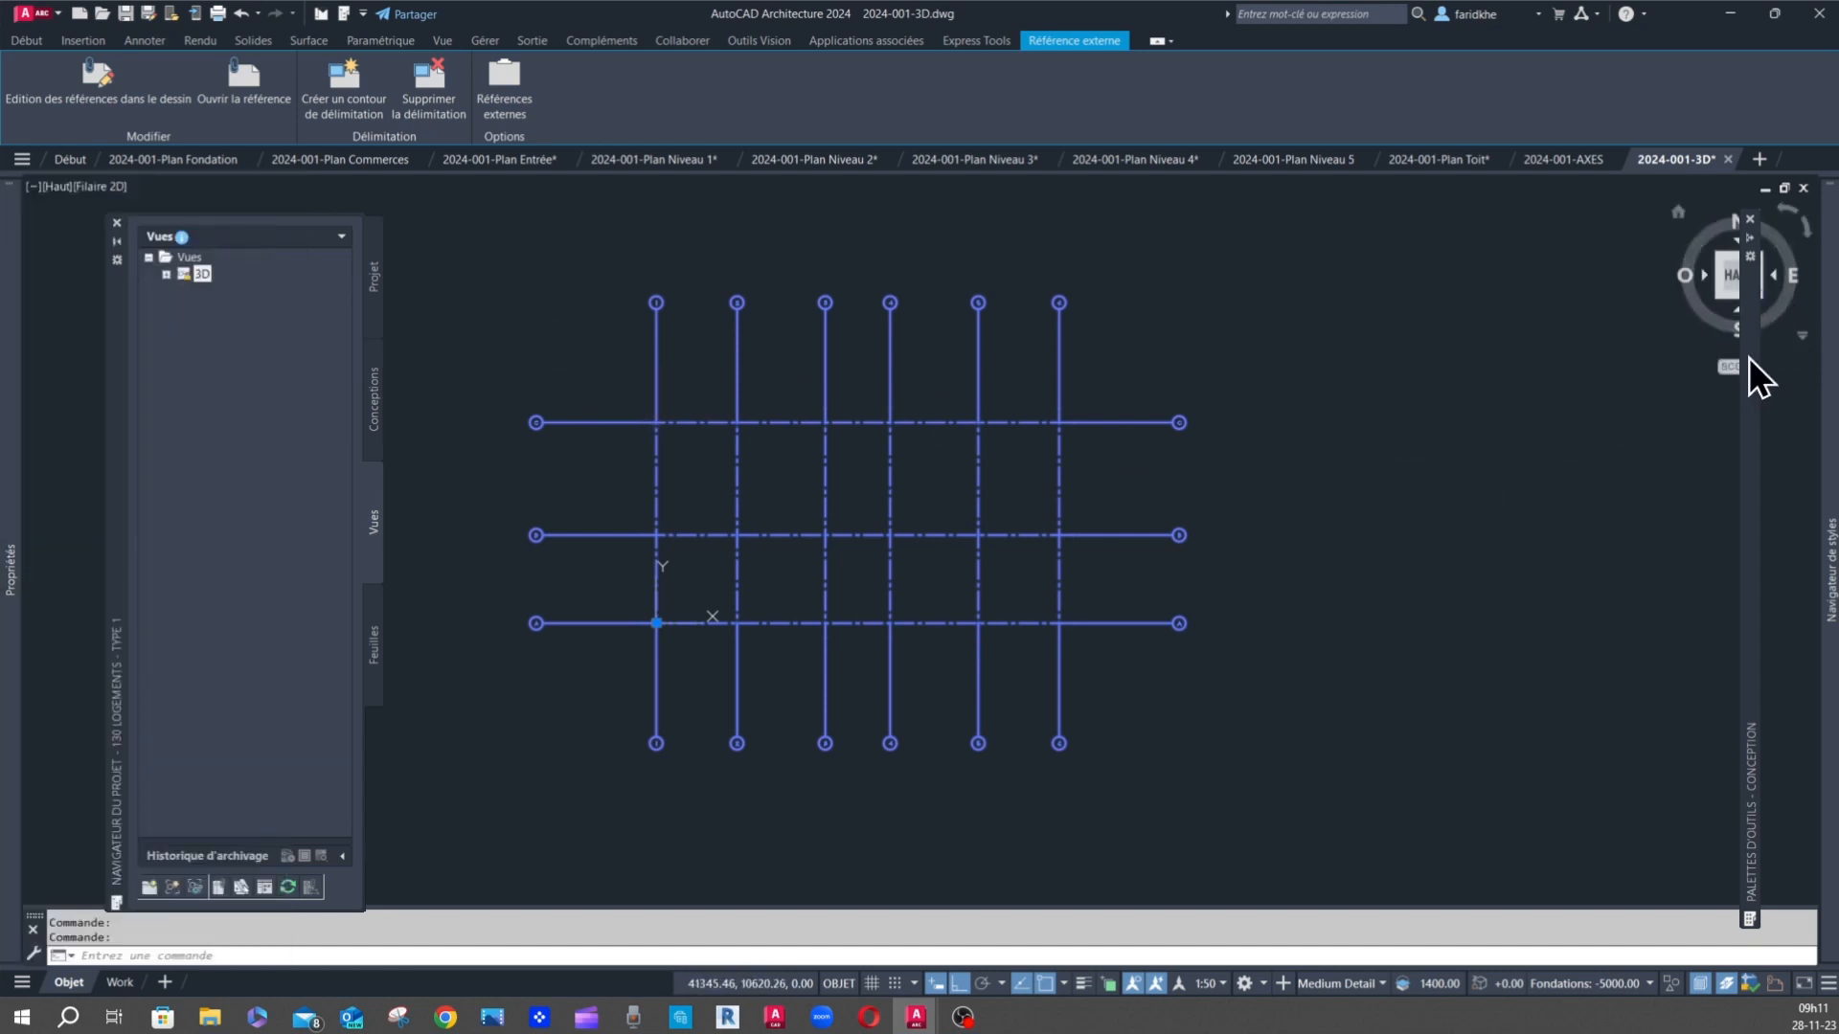
{"action": "mouse_move", "coordinate": [1751, 364]}
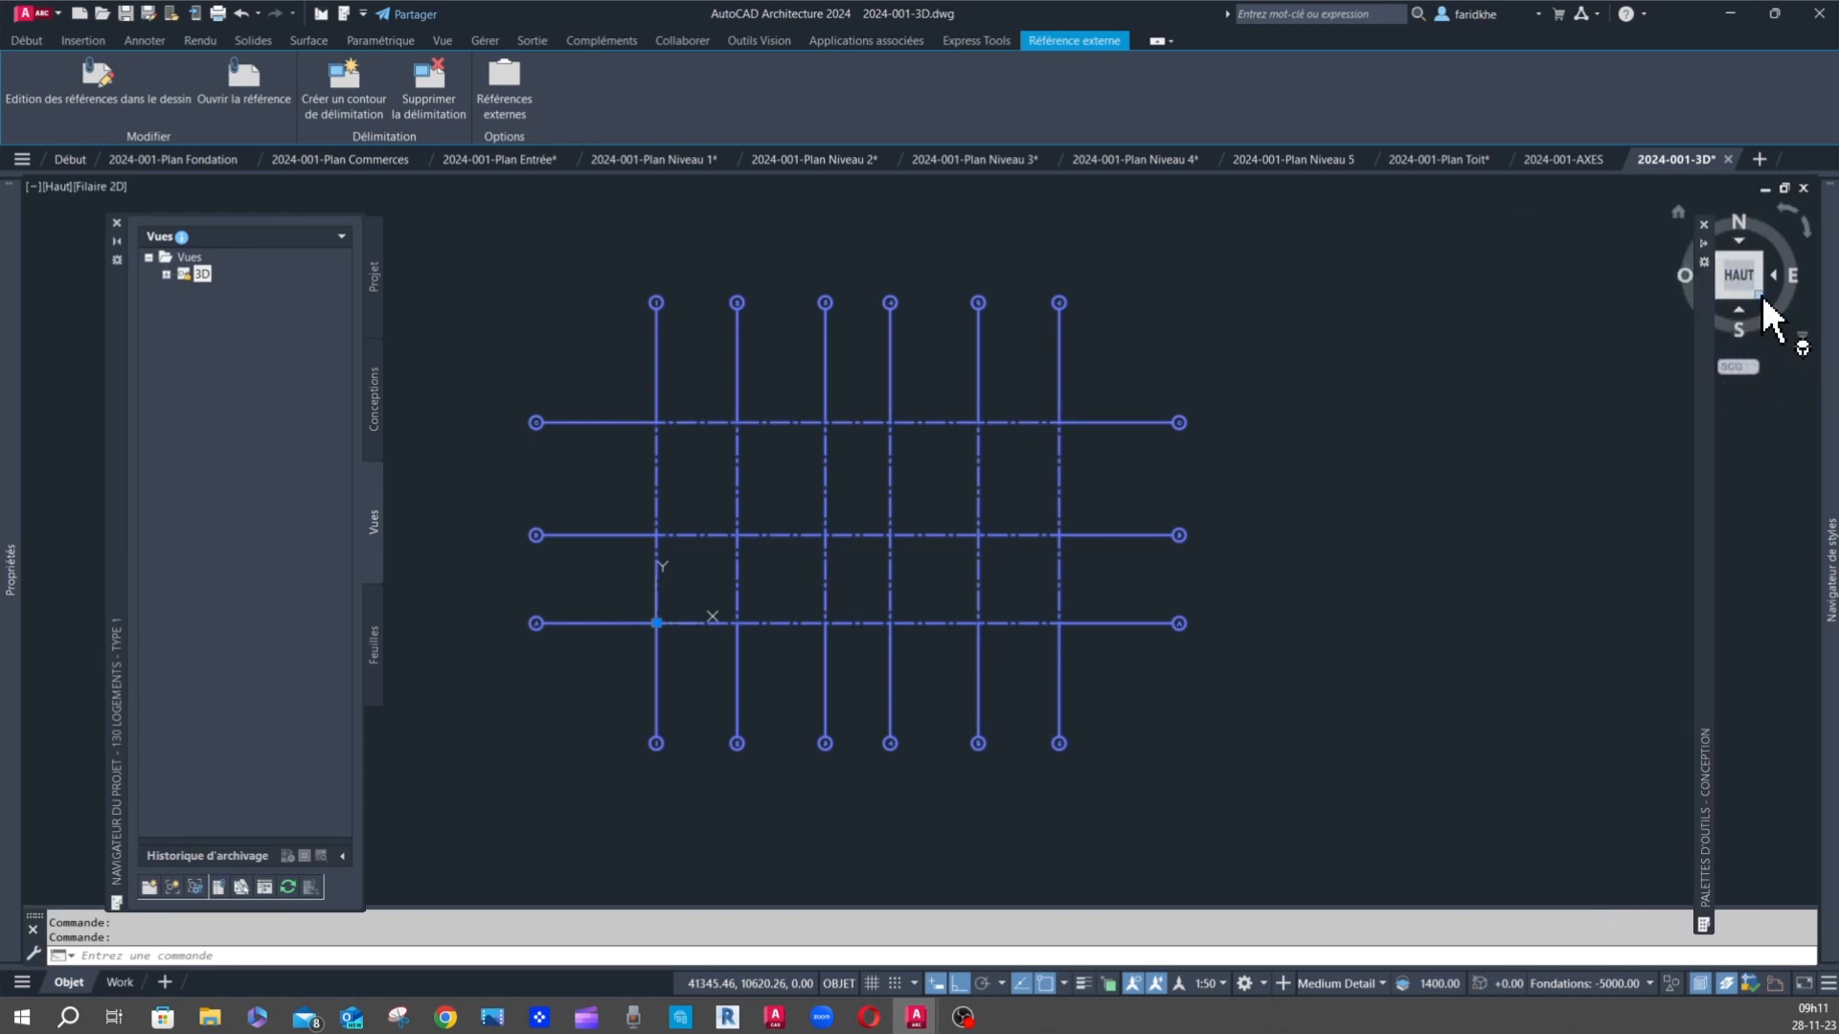
{"action": "left_click", "coordinate": [1763, 297]}
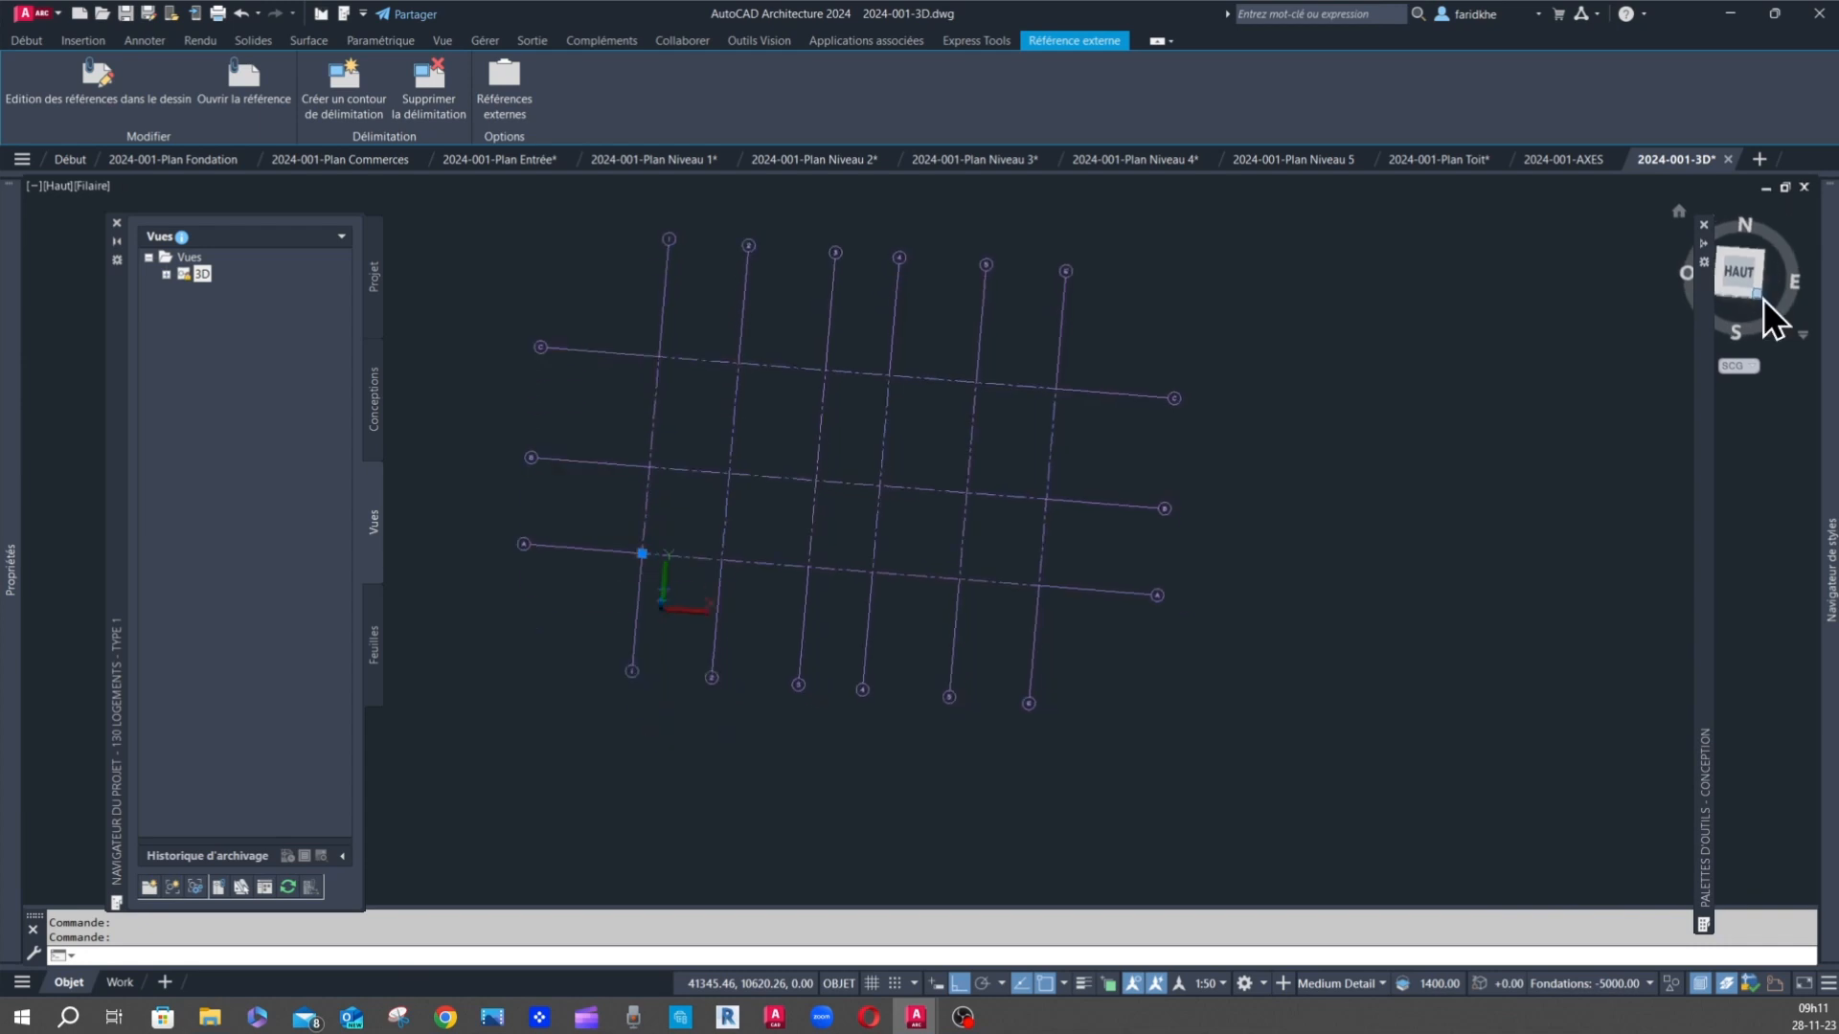
{"action": "scroll", "coordinate": [1041, 373], "scroll_direction": "down", "scroll_amount": 4}
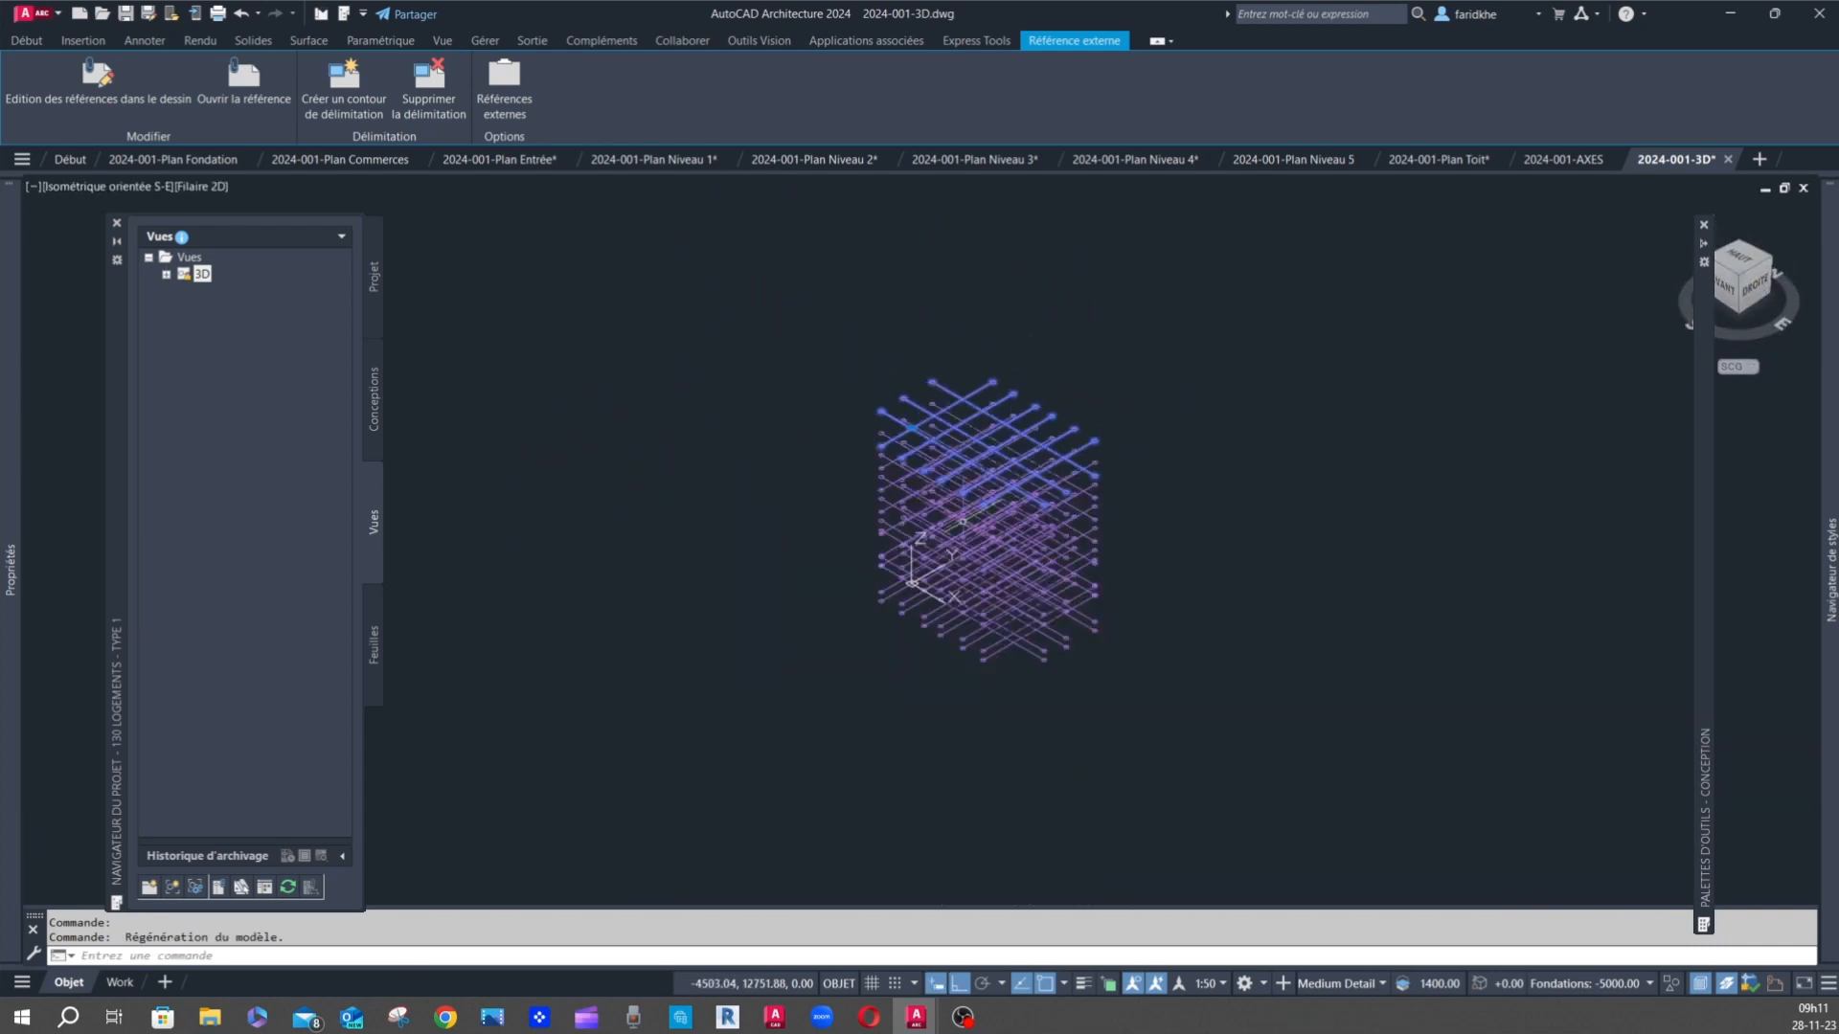
{"action": "scroll", "coordinate": [975, 521], "scroll_direction": "up", "scroll_amount": 2}
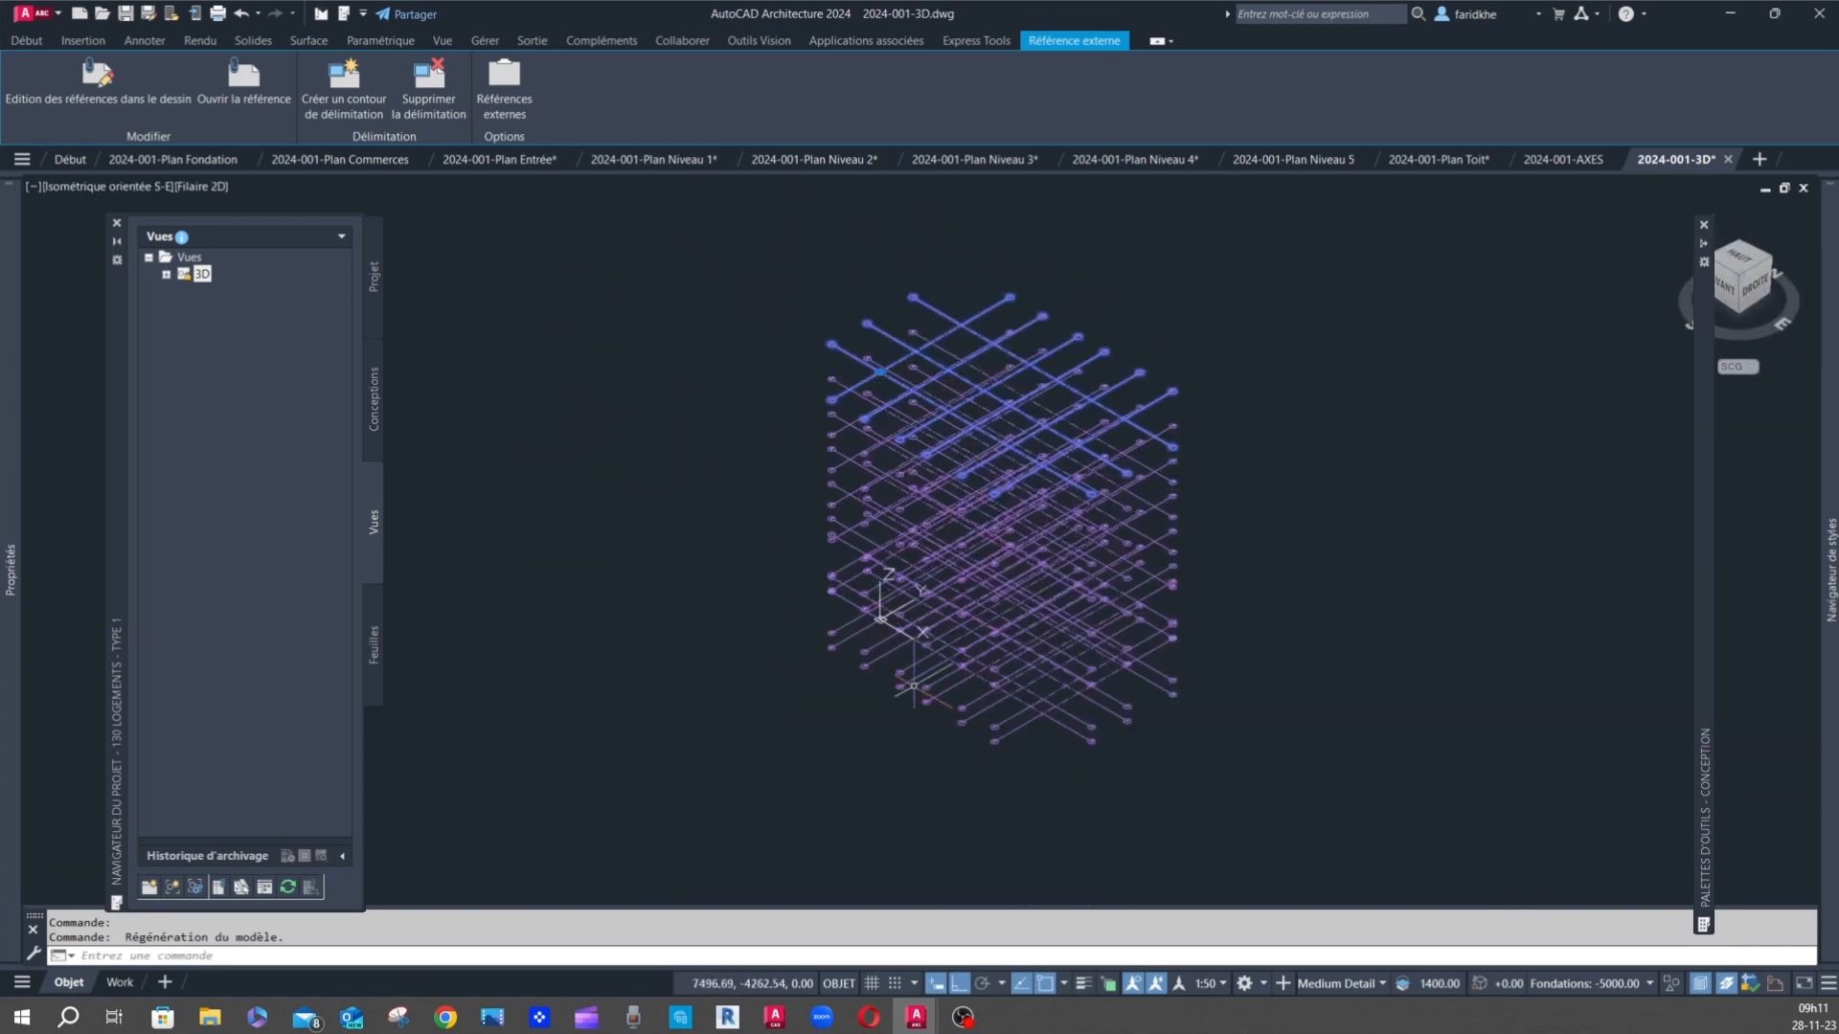
- Inspect the vertical spacing of the level grids in front view, clear the selection and return to the southeast isometric
{"action": "left_click", "coordinate": [1728, 293]}
{"action": "scroll", "coordinate": [1043, 361], "scroll_direction": "down", "scroll_amount": 4}
{"action": "scroll", "coordinate": [1009, 587], "scroll_direction": "up", "scroll_amount": 2}
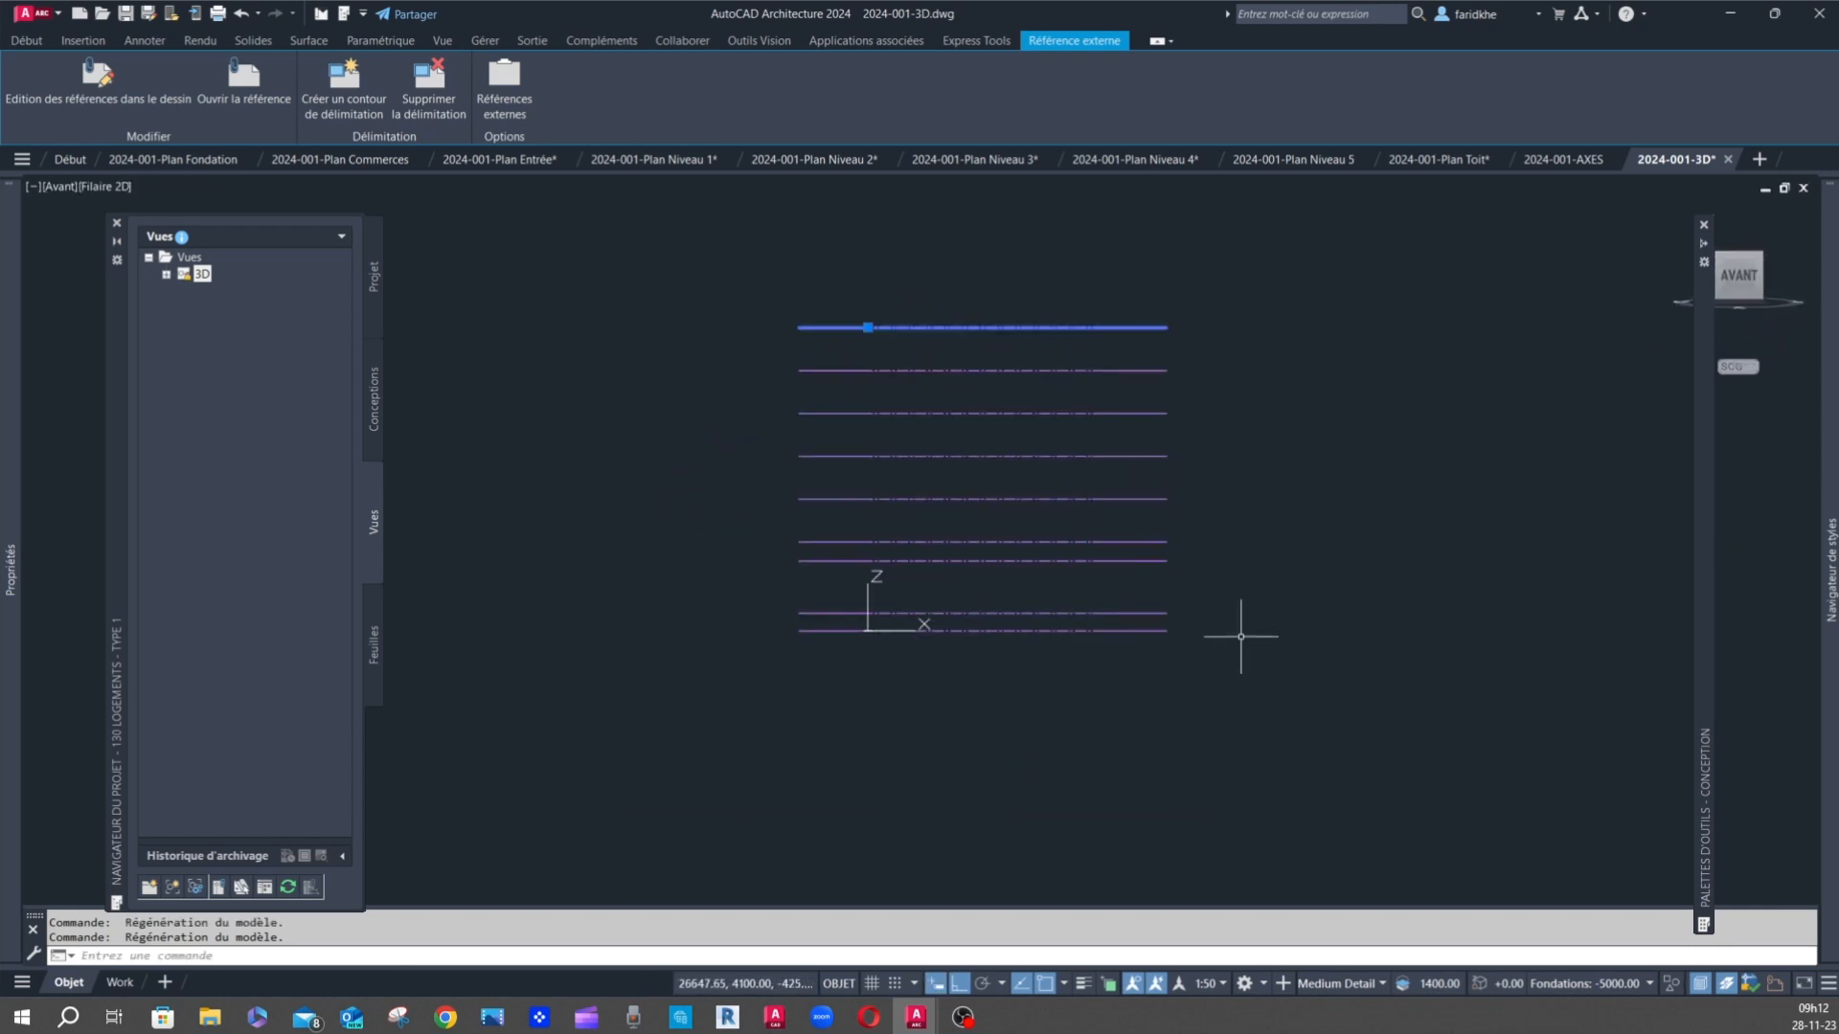
{"action": "key", "text": "Escape"}
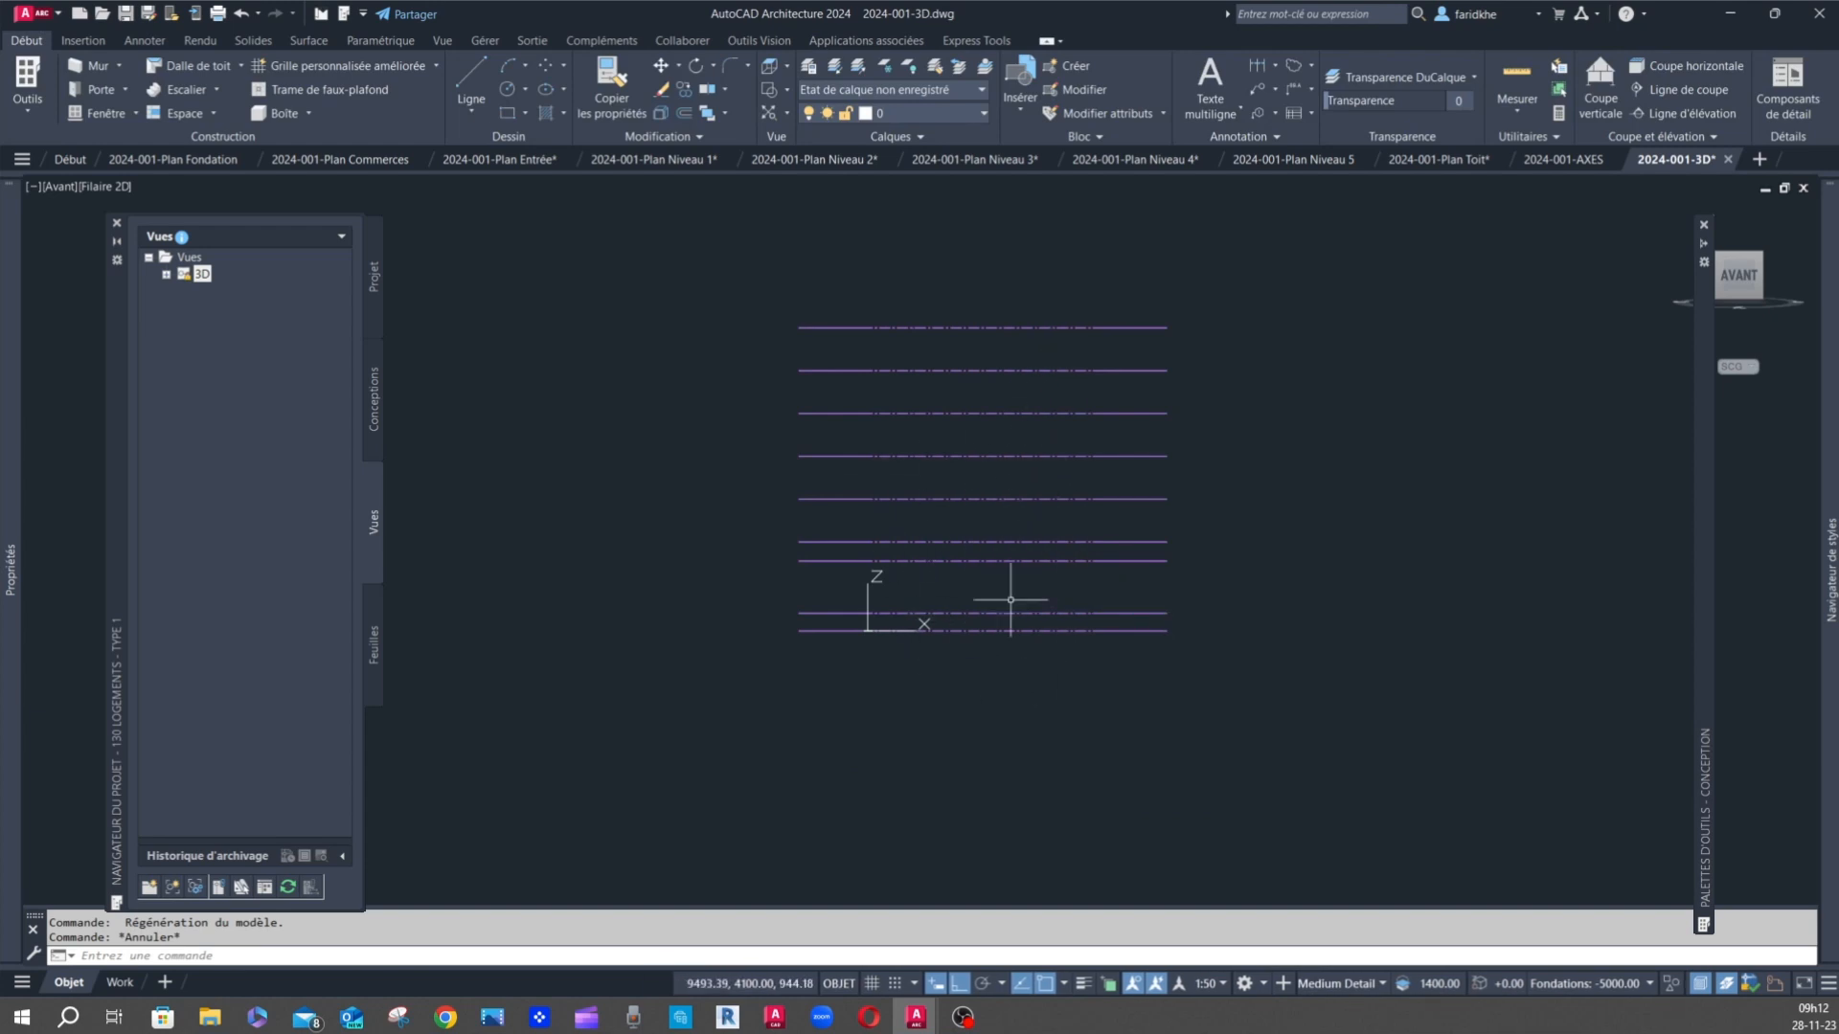
{"action": "mouse_move", "coordinate": [1776, 297]}
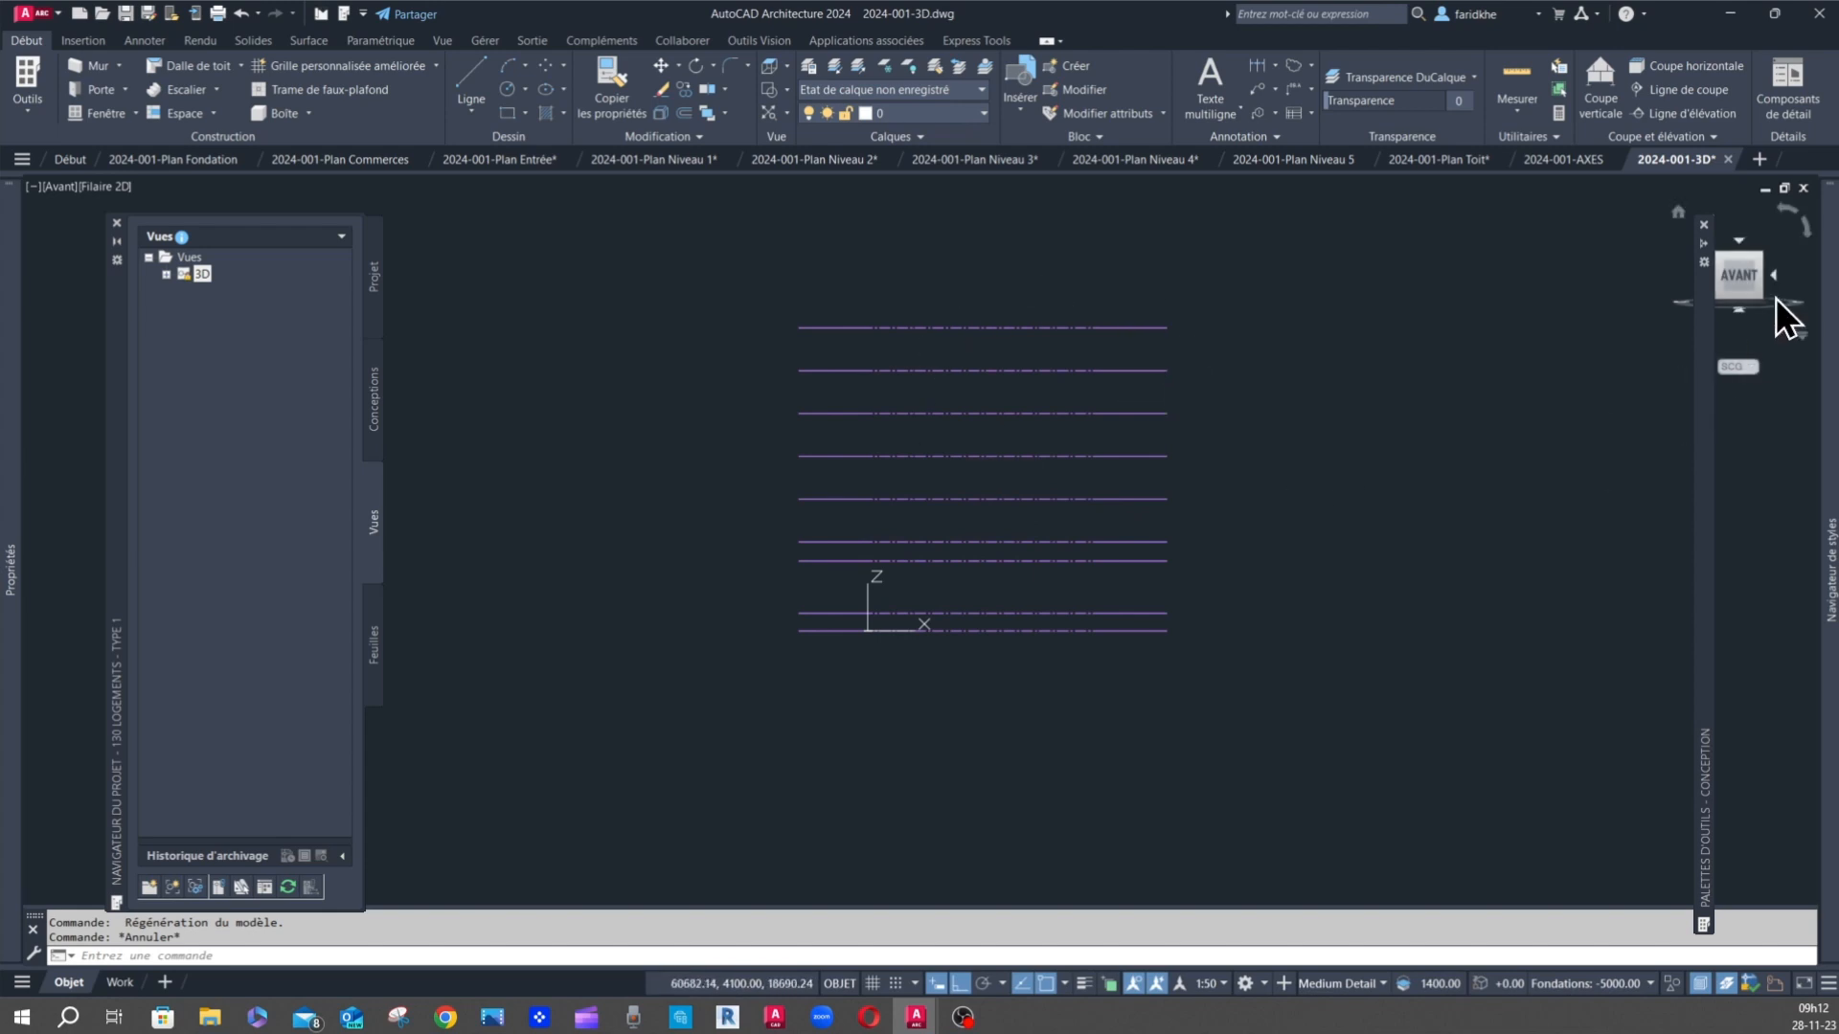
{"action": "left_click", "coordinate": [1762, 258]}
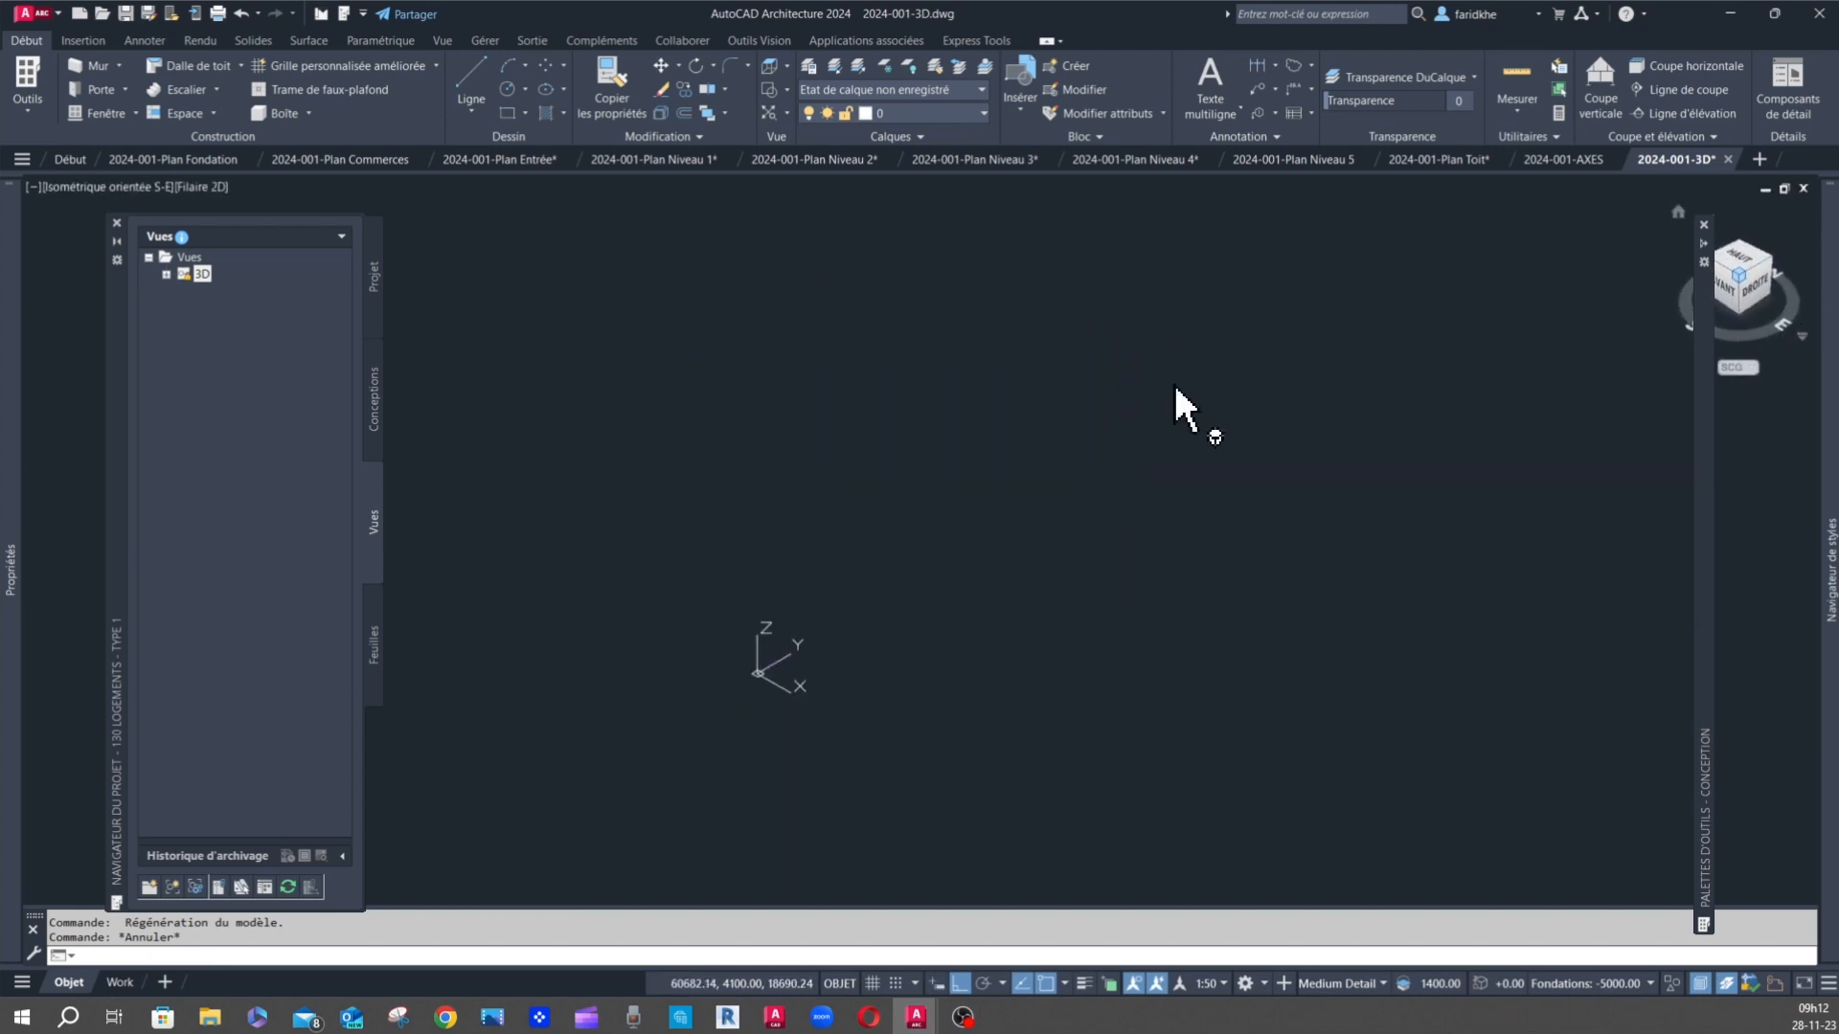
{"action": "scroll", "coordinate": [1180, 367], "scroll_direction": "down", "scroll_amount": 4}
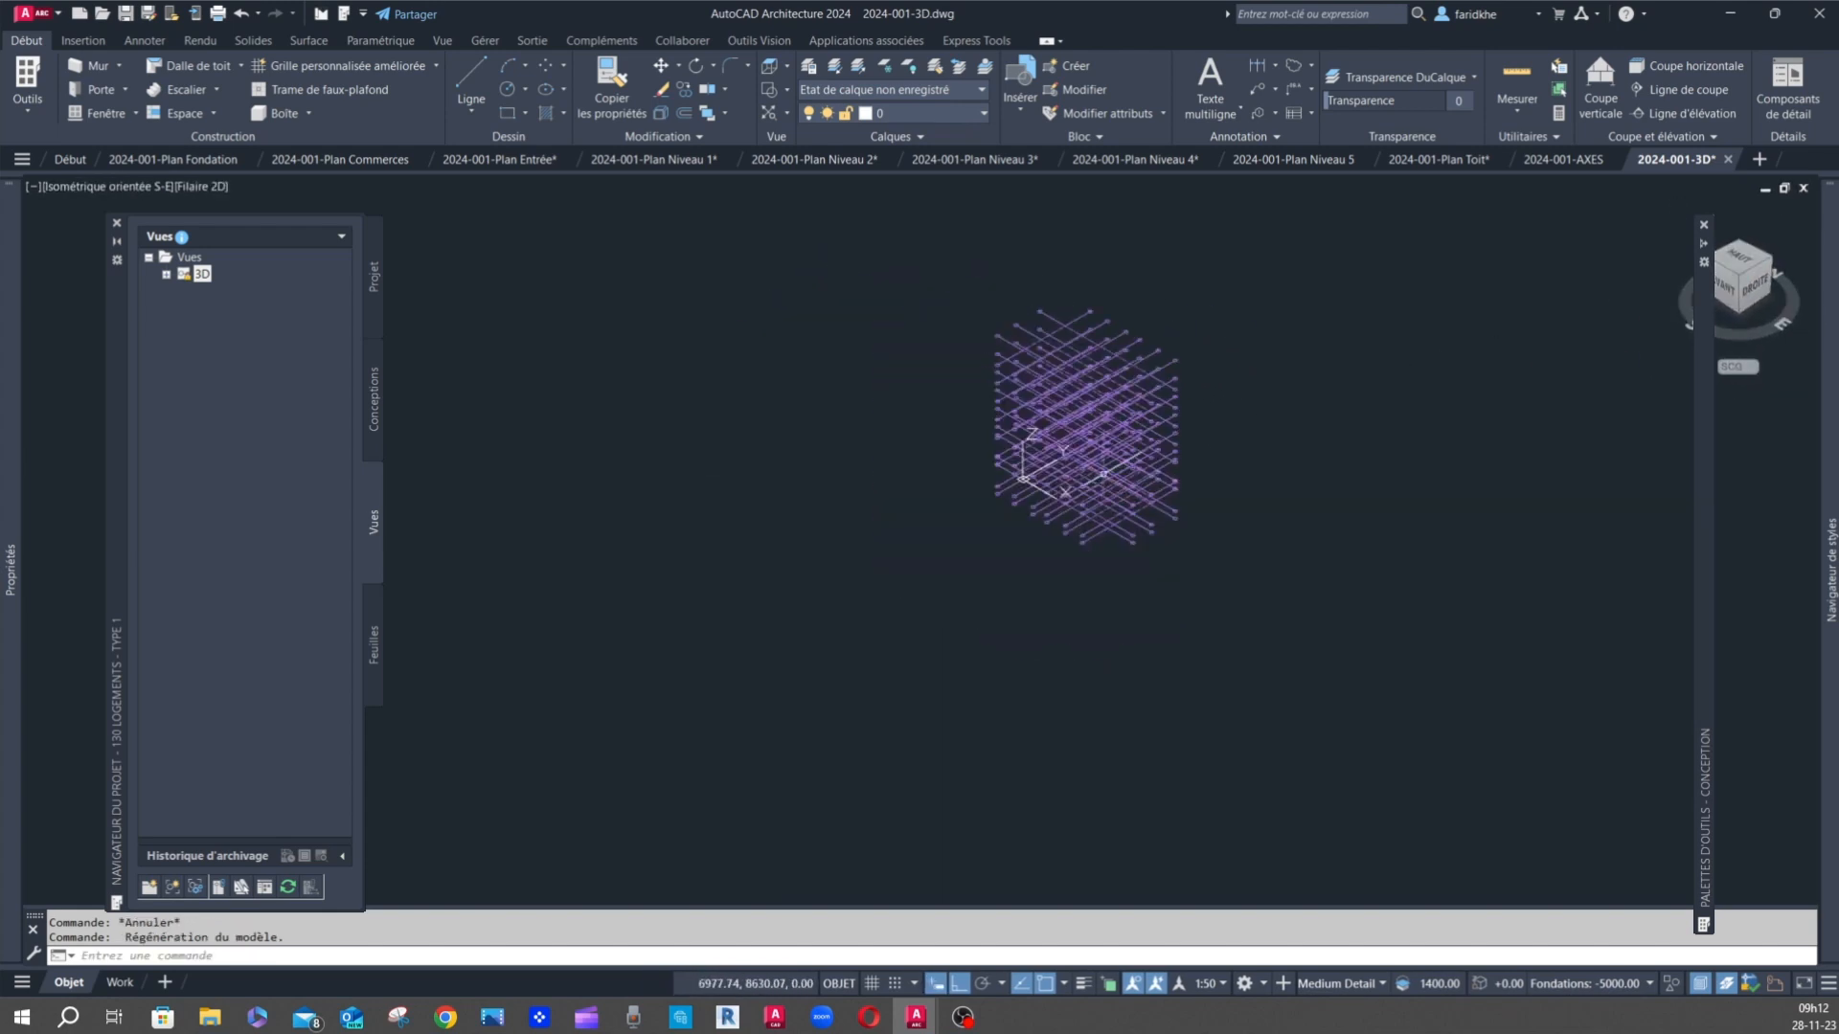
{"action": "scroll", "coordinate": [1126, 354], "scroll_direction": "up", "scroll_amount": 4}
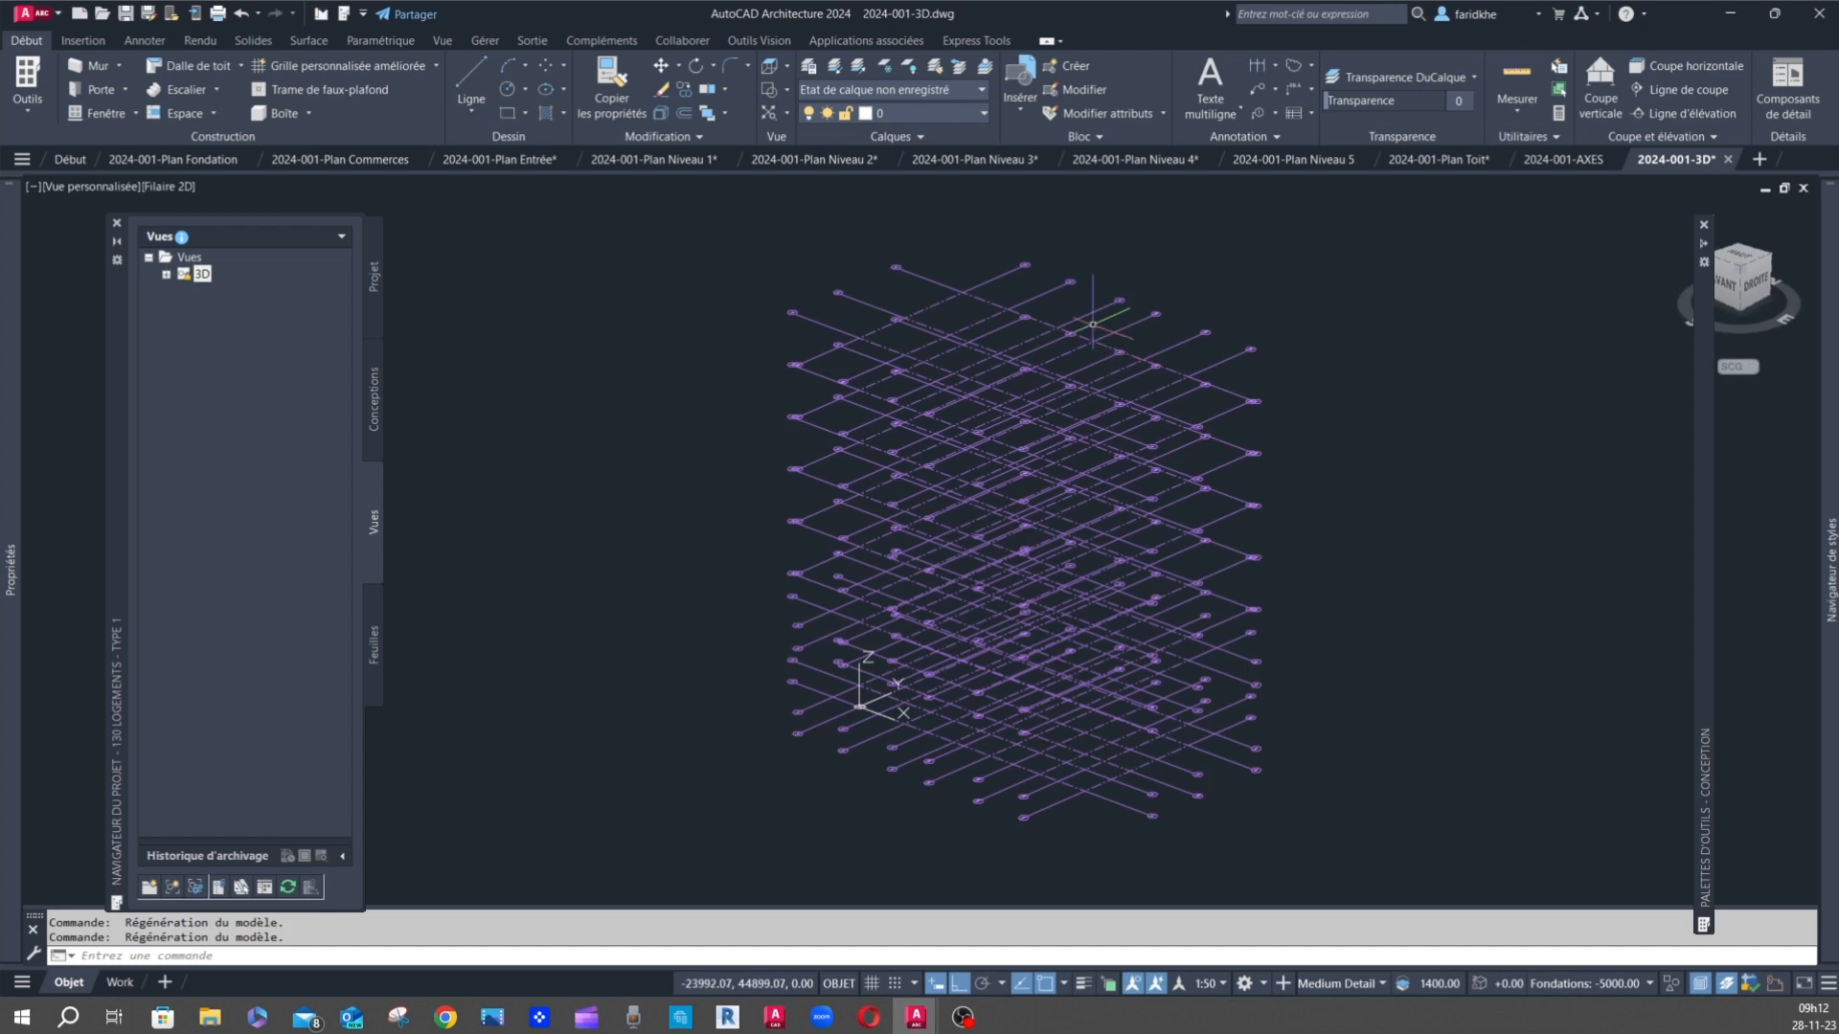
- Turn the 2024-001-AXES|S-Axe and 2024-001-AXES|S-Axe-Etiq layers off and back on
{"action": "left_click", "coordinate": [979, 113]}
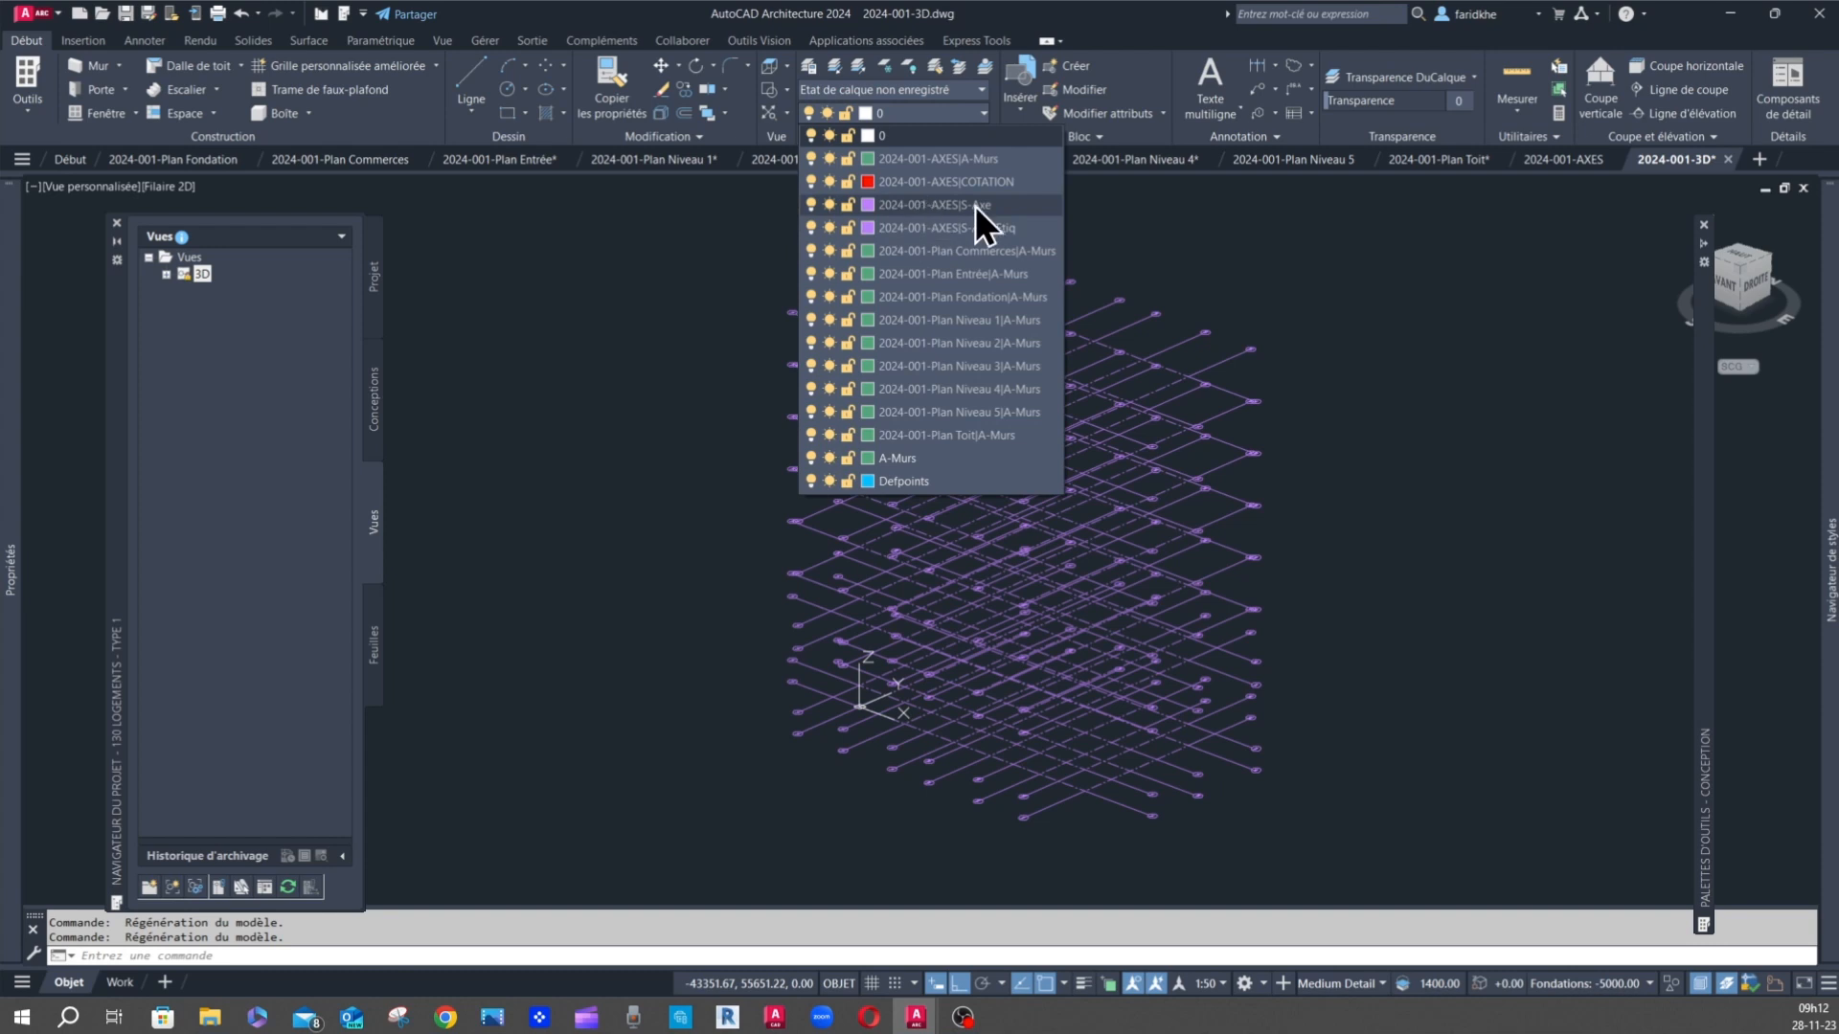
{"action": "left_click", "coordinate": [811, 205]}
{"action": "left_click", "coordinate": [812, 228]}
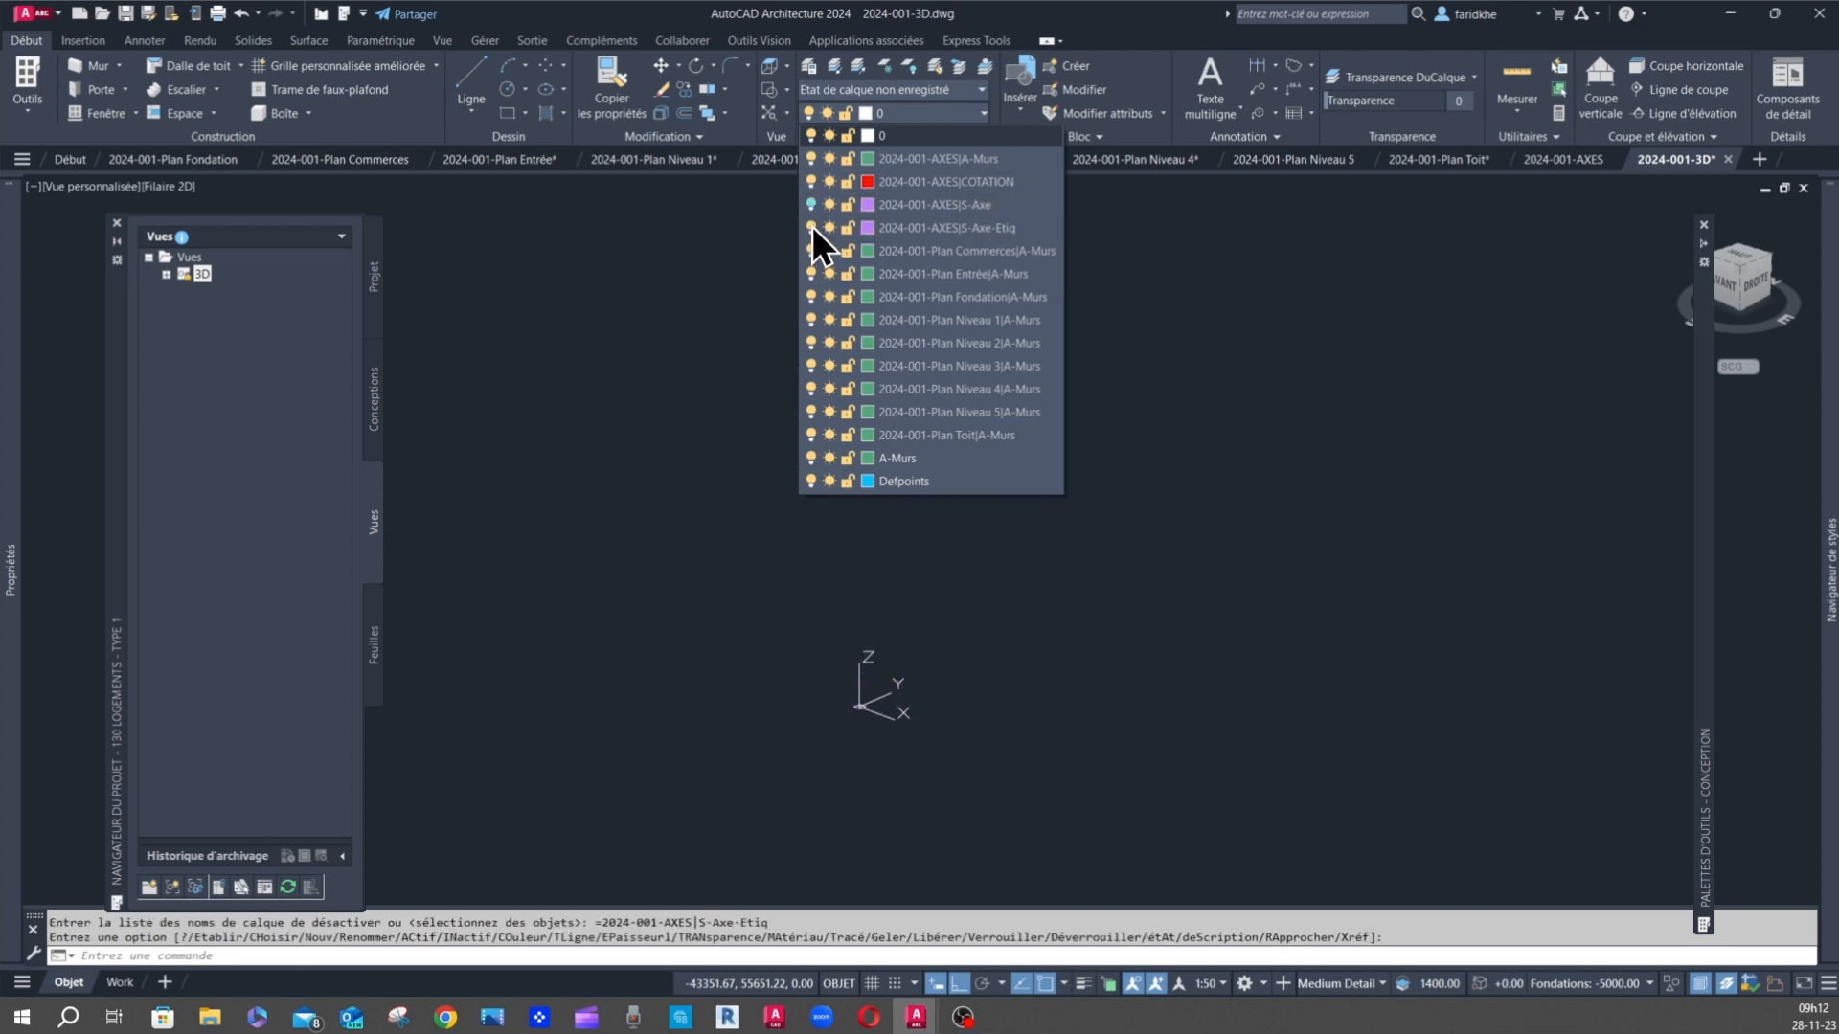
{"action": "left_click", "coordinate": [811, 227]}
{"action": "left_click", "coordinate": [812, 205]}
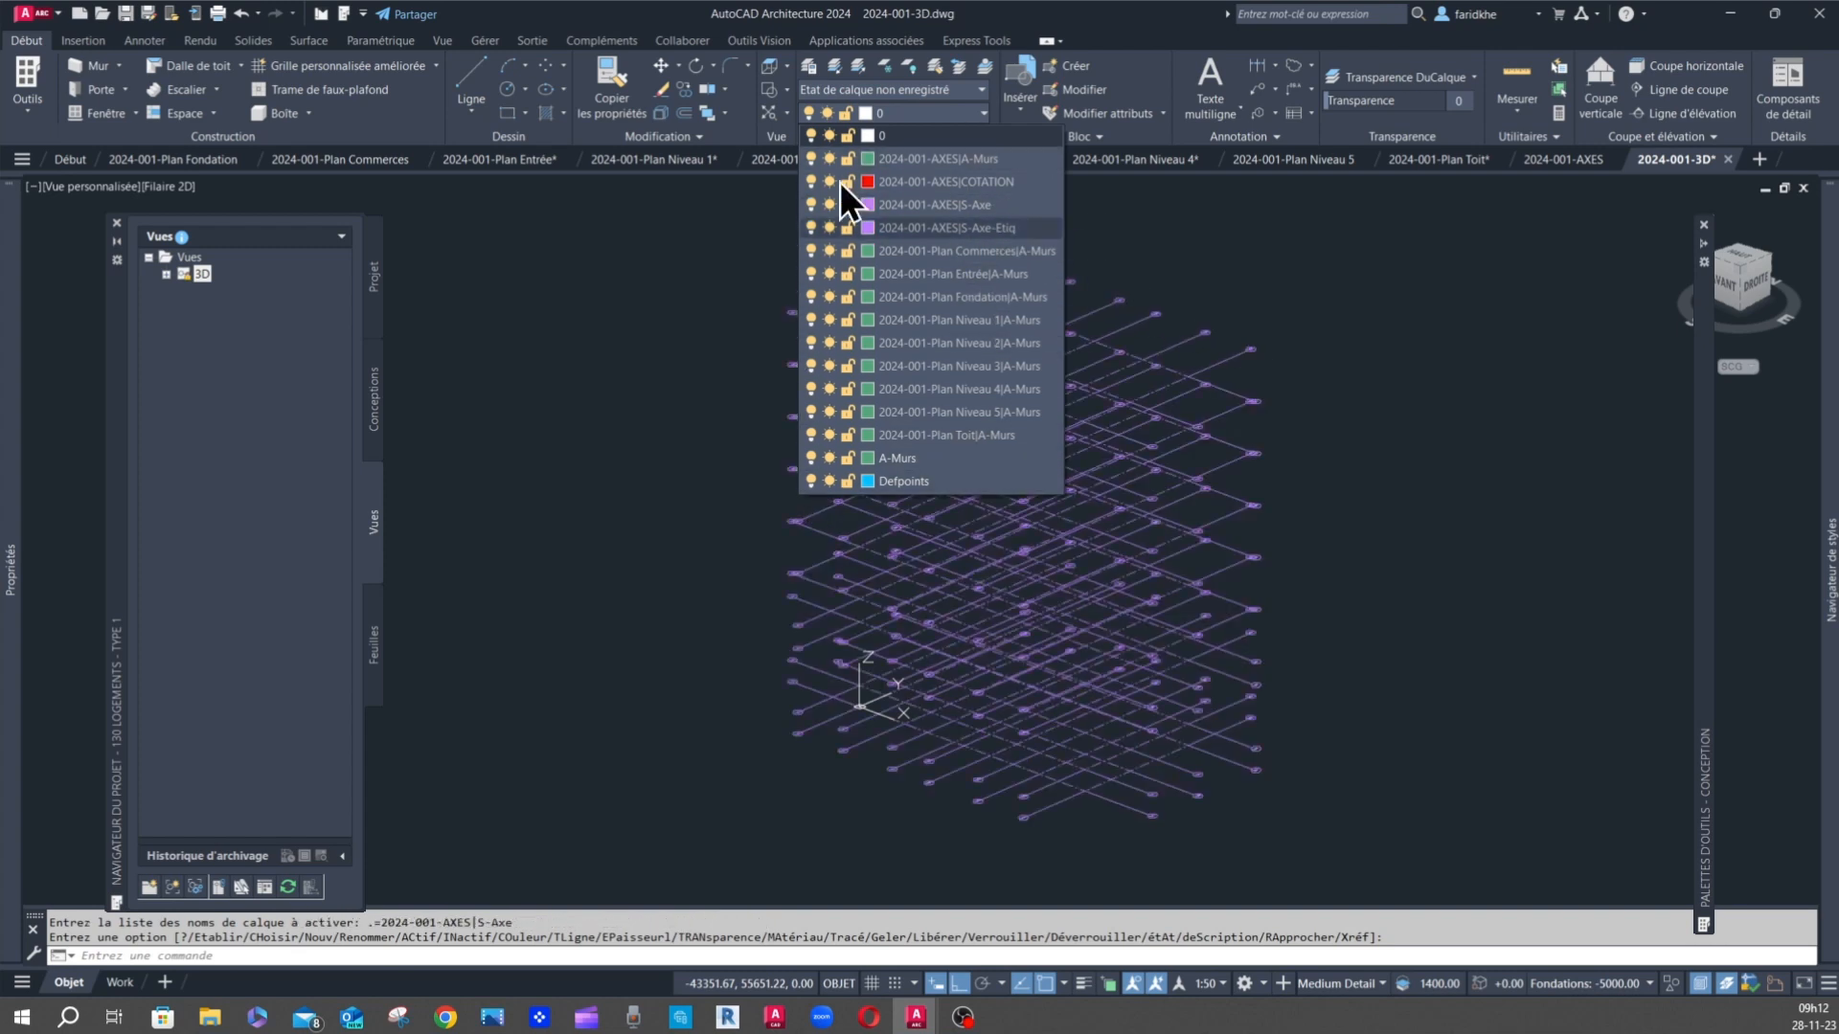
{"action": "left_click", "coordinate": [1019, 14]}
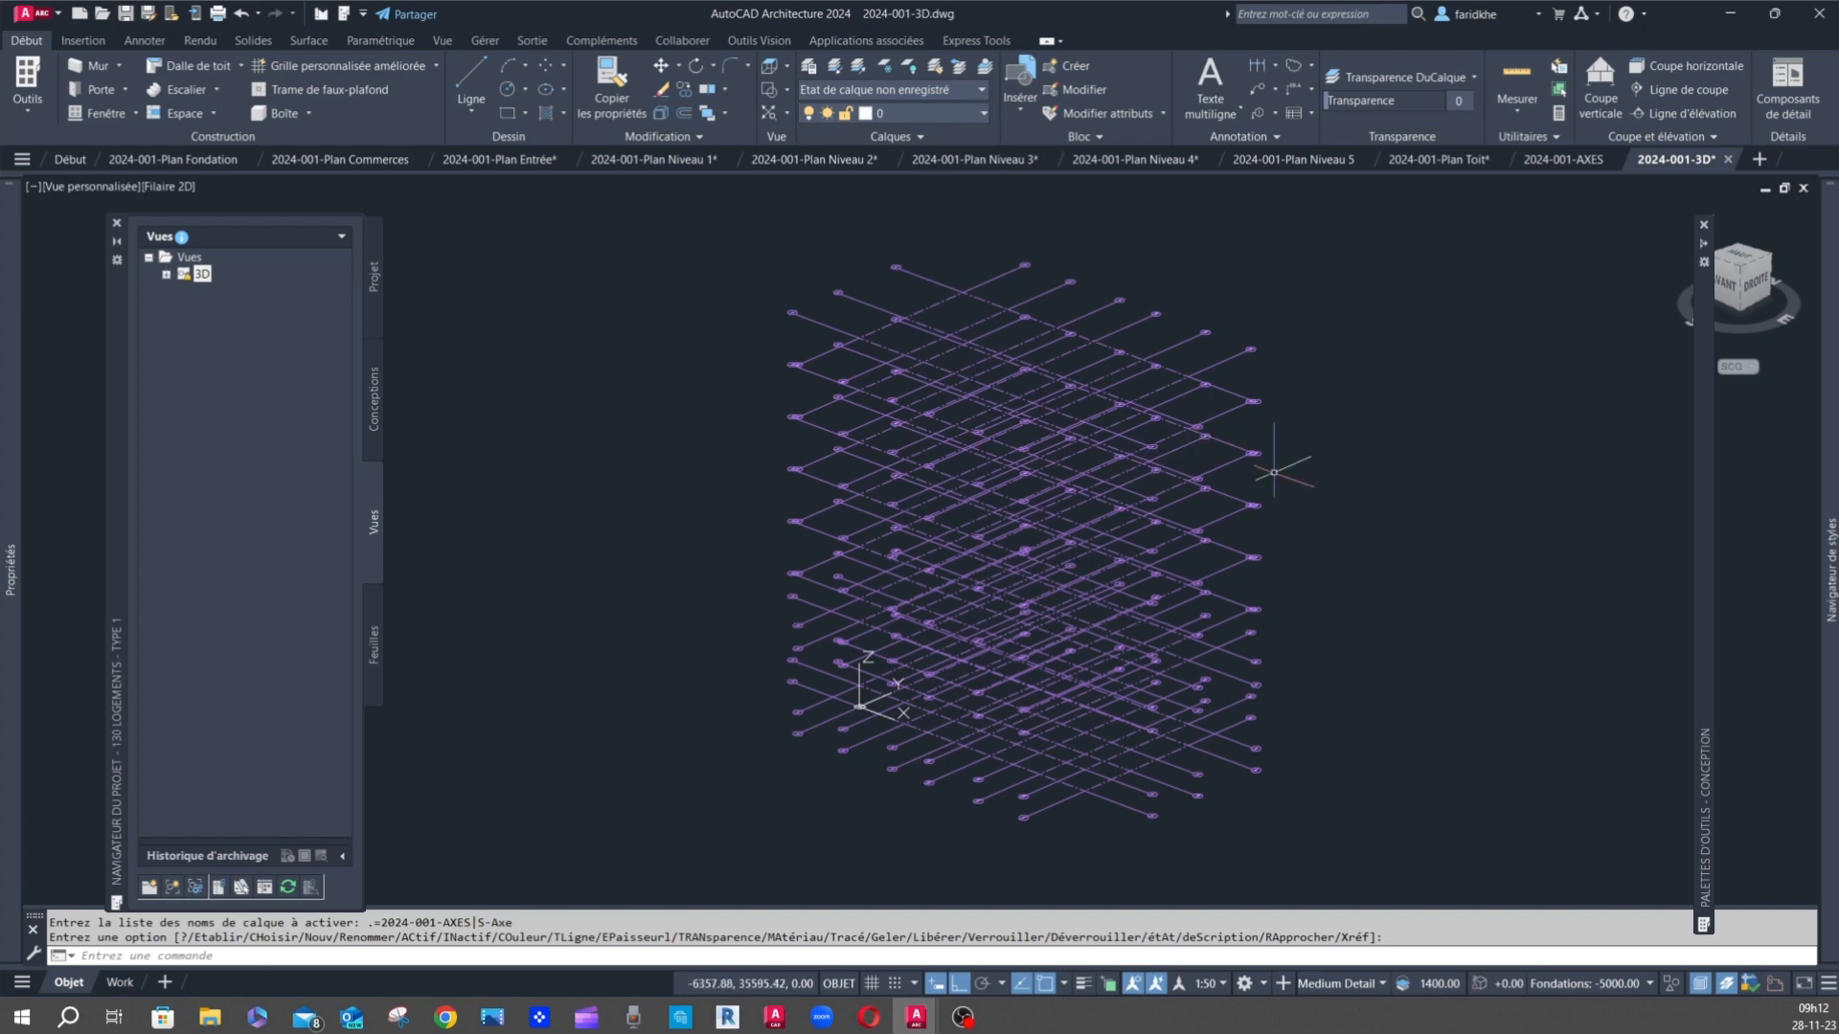
- Set the 3D drawing to the front view and display the project's list of conceptions
{"action": "left_click", "coordinate": [1722, 288]}
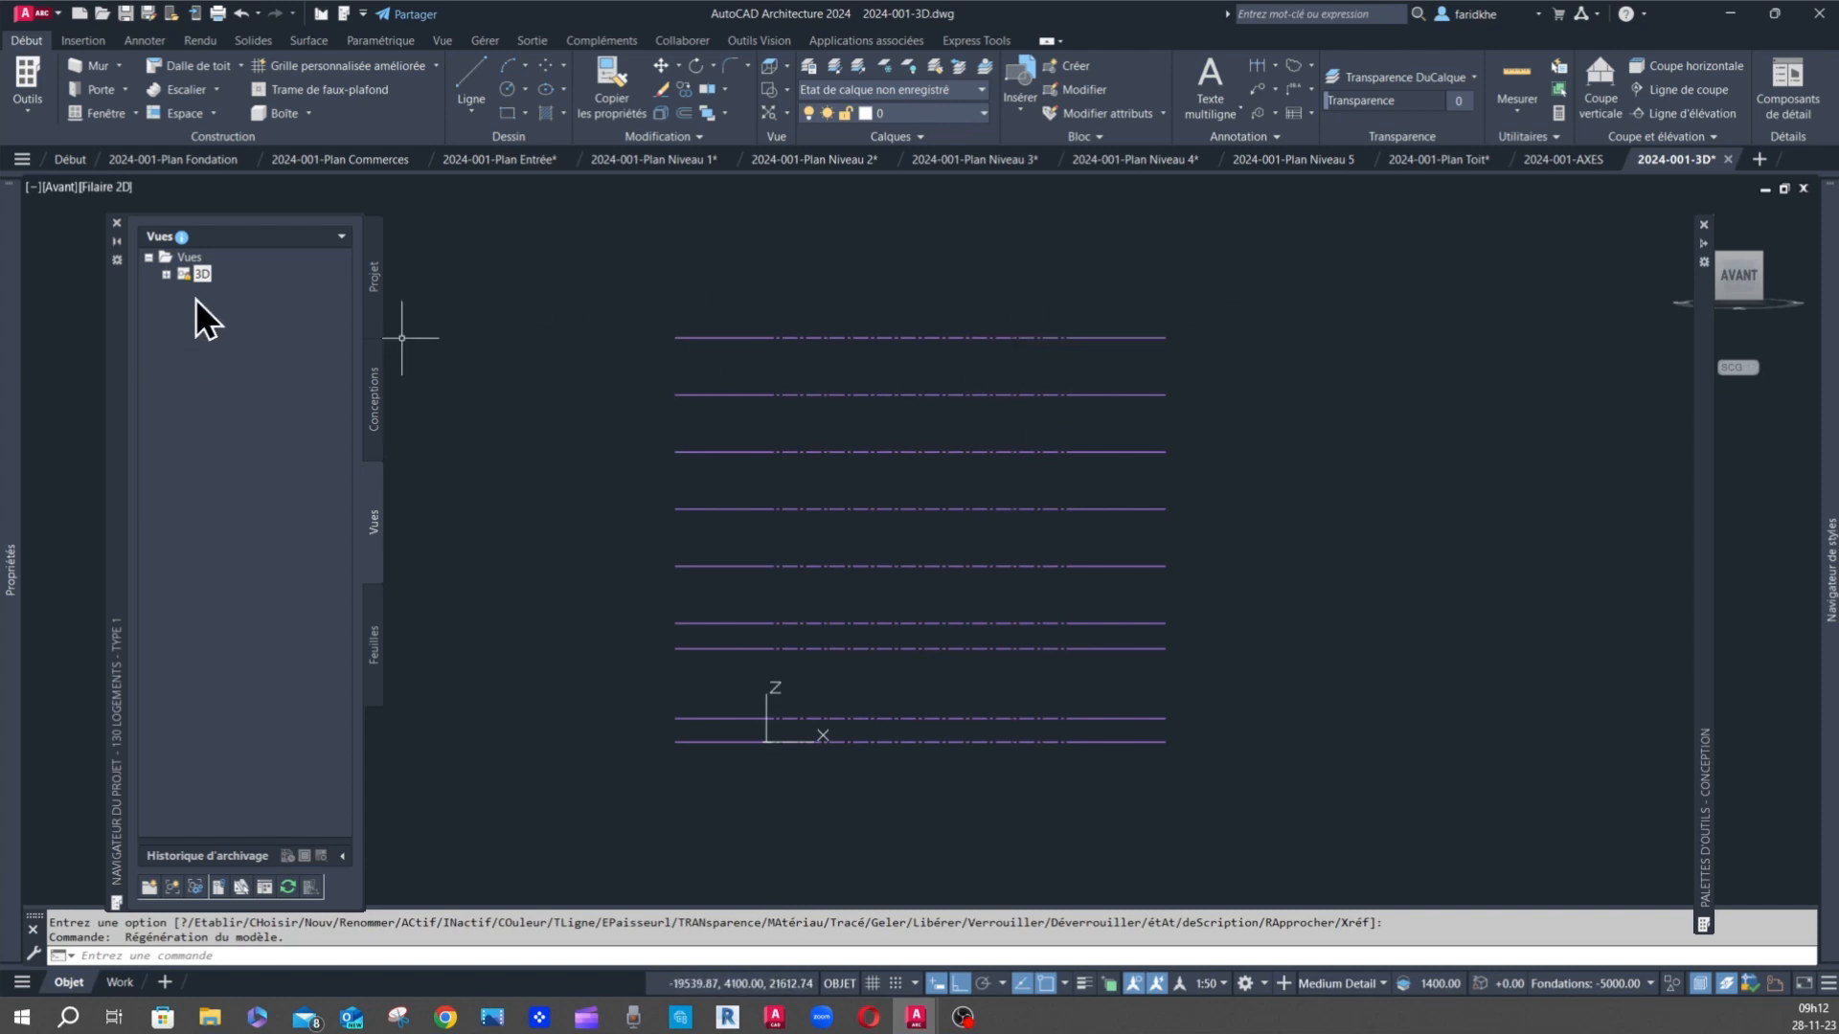
{"action": "left_click", "coordinate": [373, 409]}
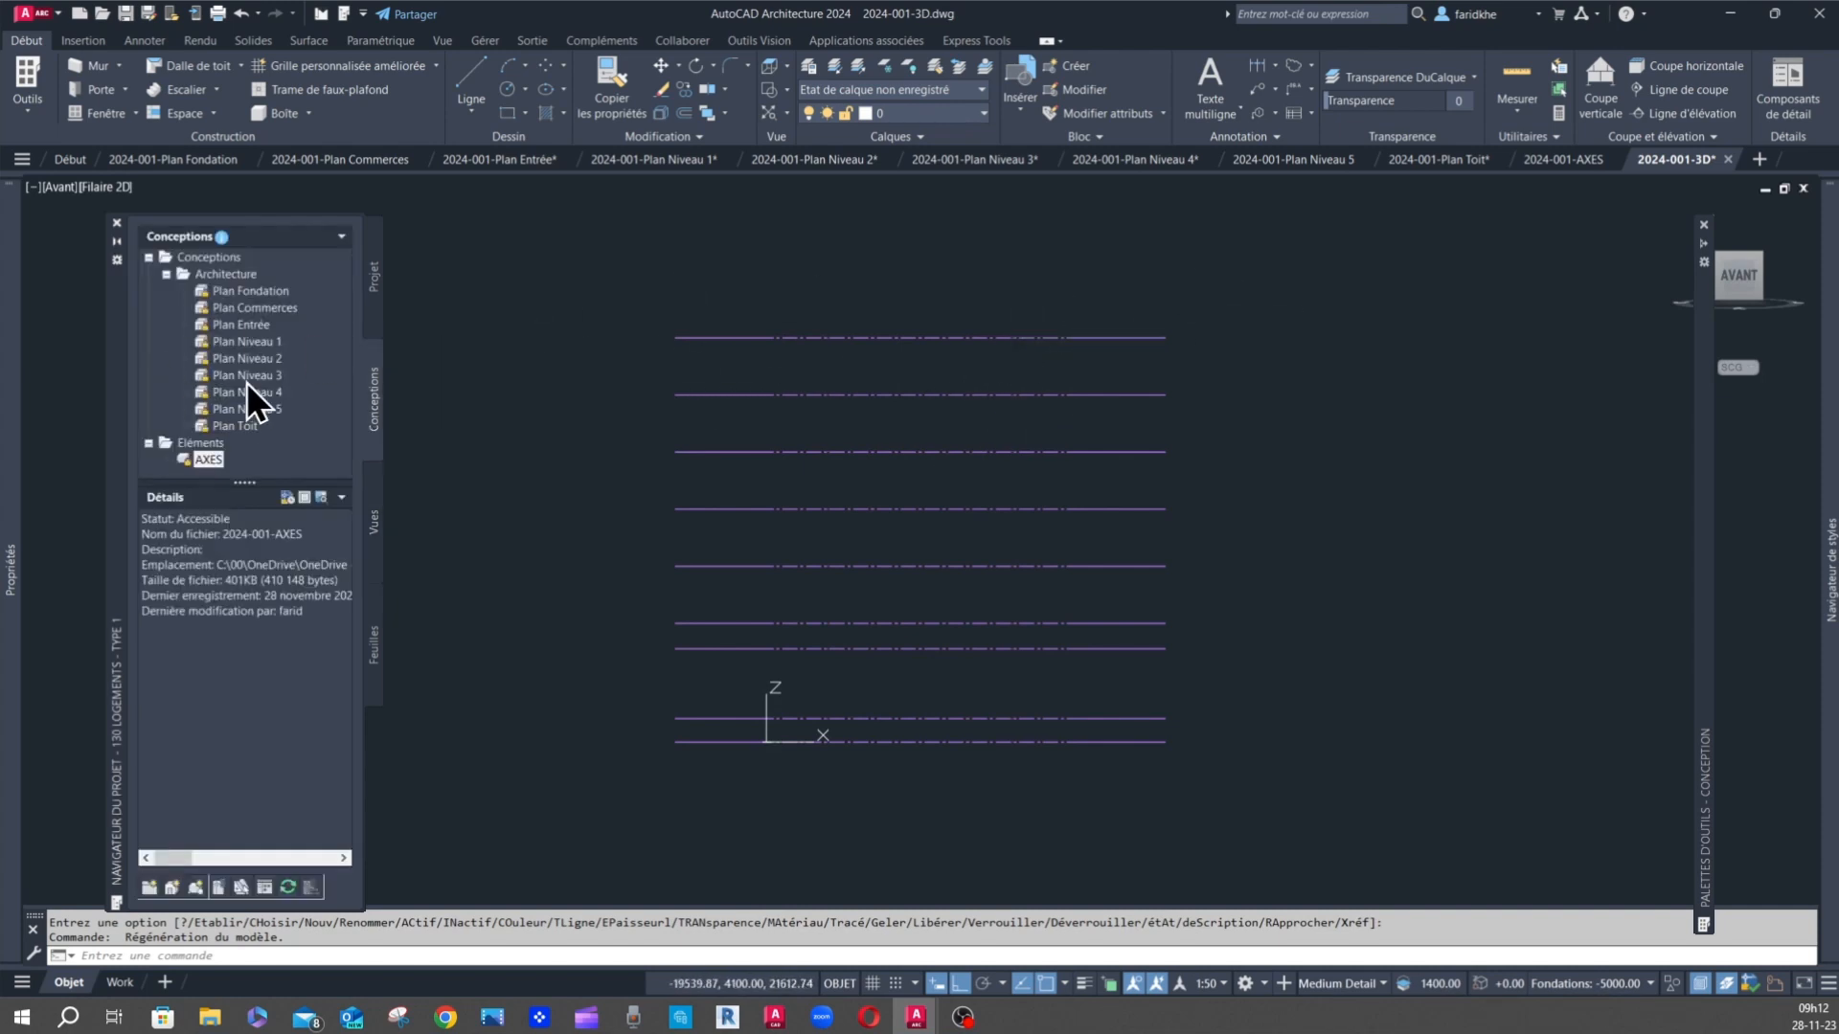